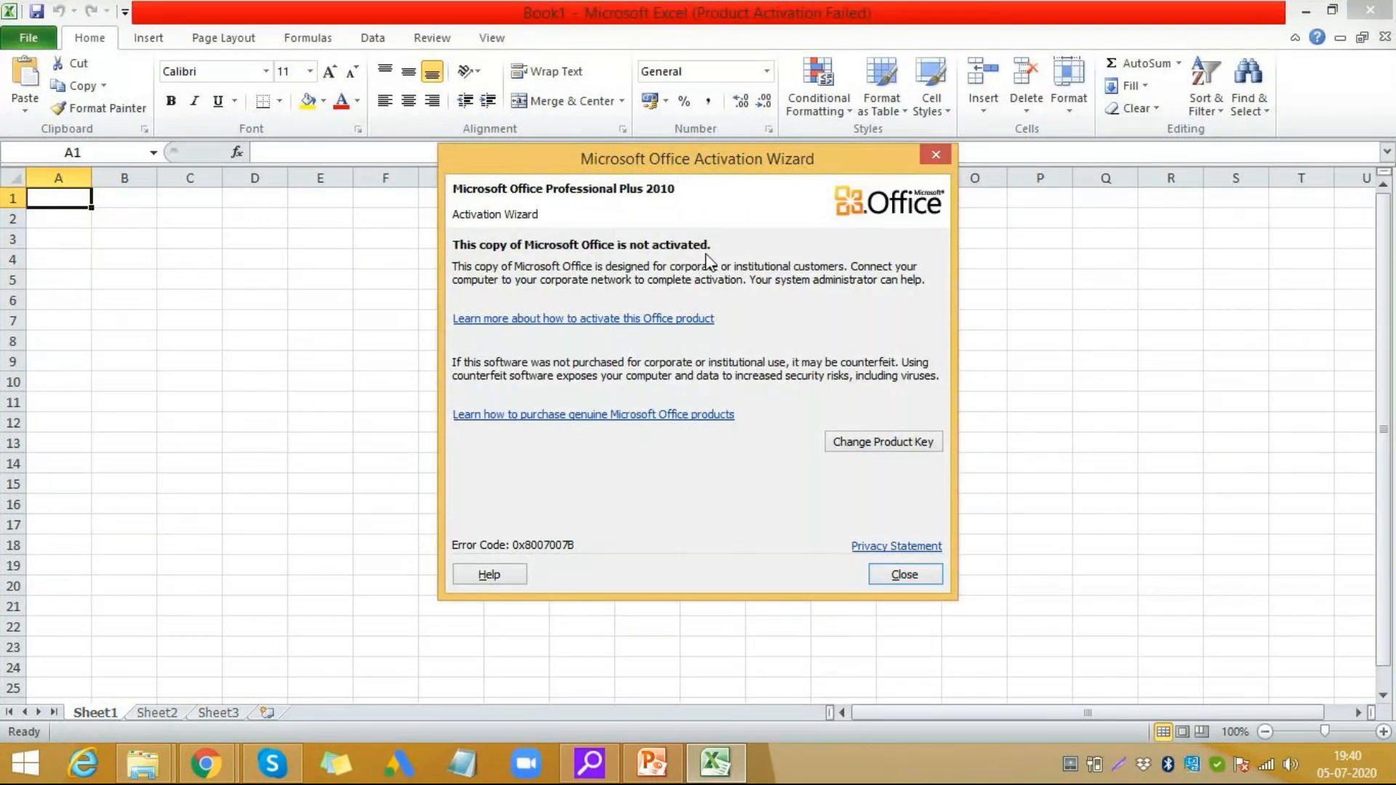
- Dismiss the activation wizard and enter 1000 in cell A2 of the blank Excel workbook Book1
left_click(911, 573)
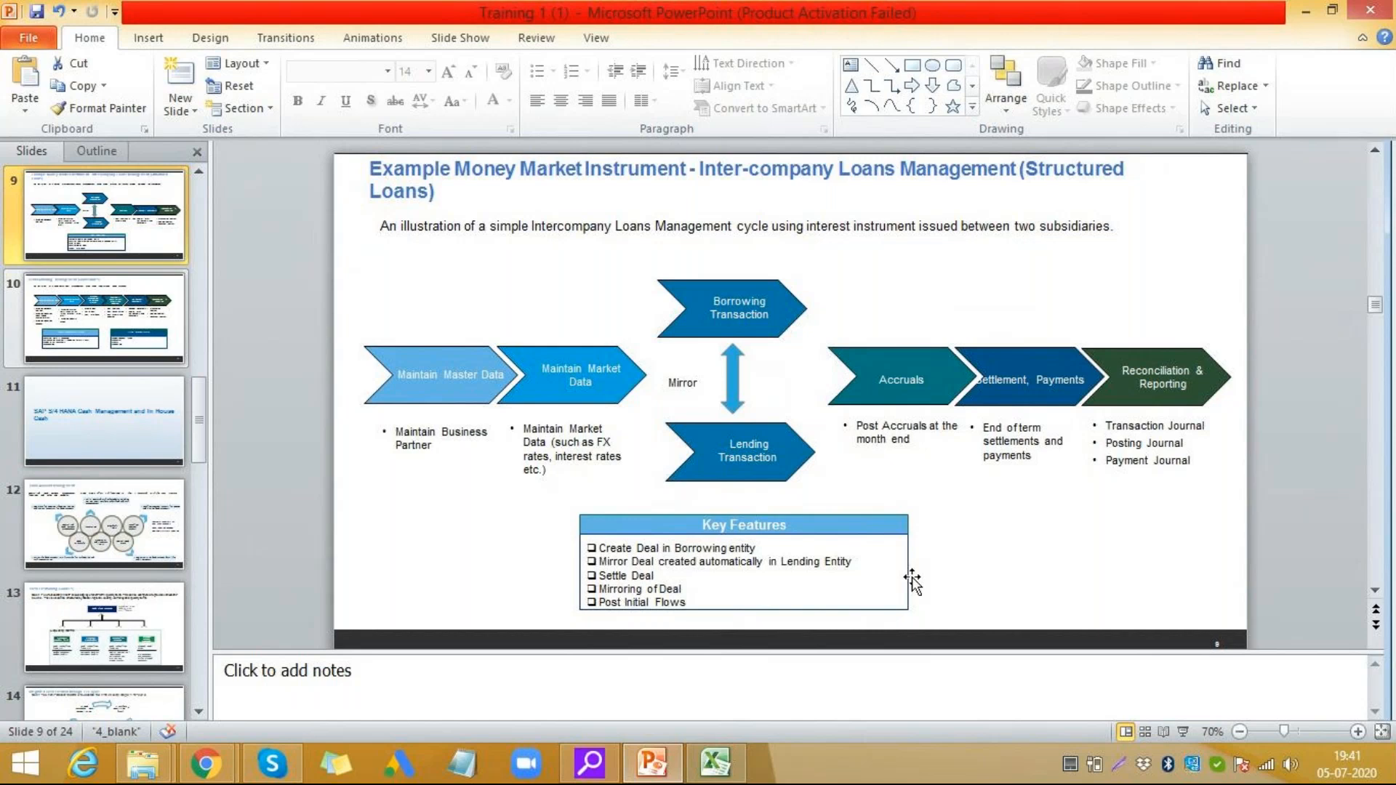
key("alt+Tab")
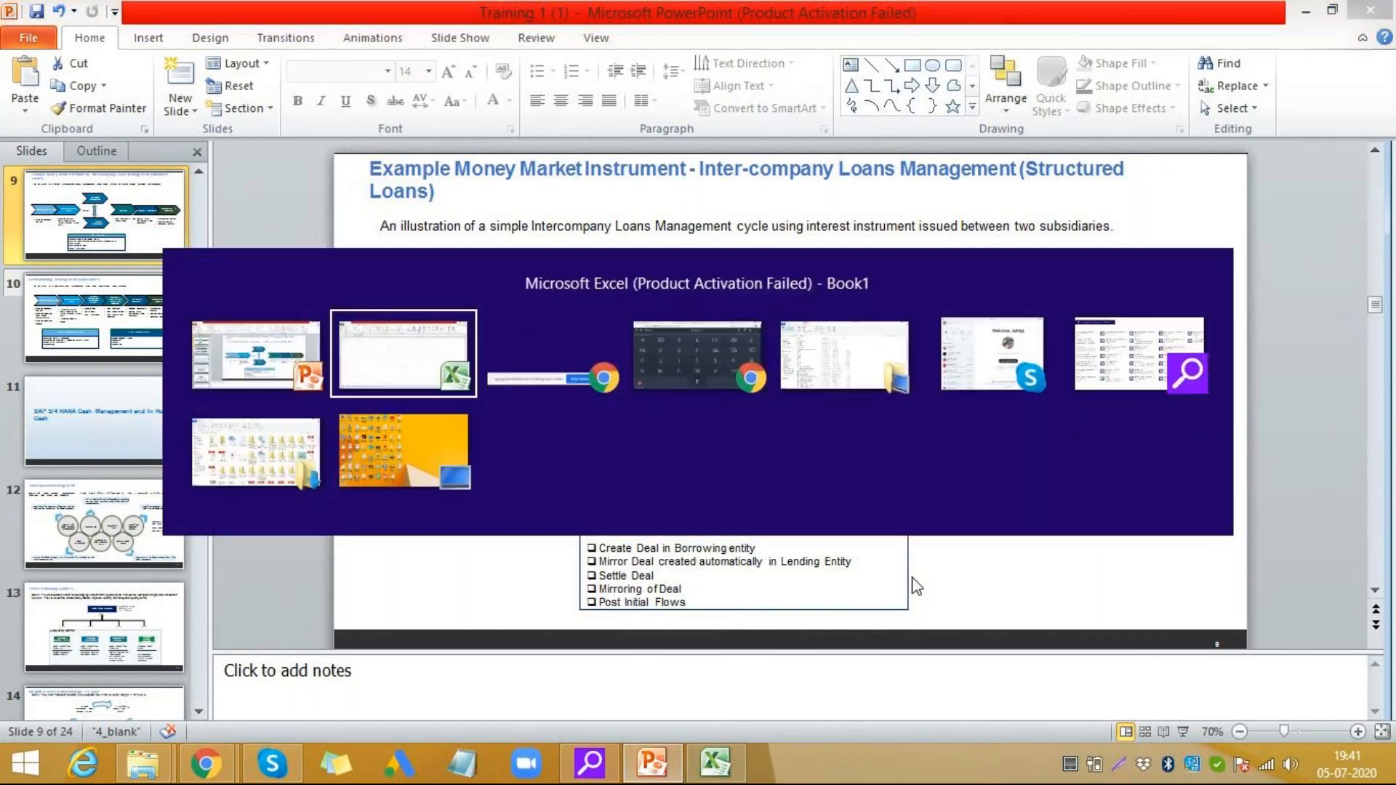
key("Right")
key("Down")
key("Left")
key("Right")
key("Down")
key("Left")
key("Down")
key("Up")
key("Up")
type("1000")
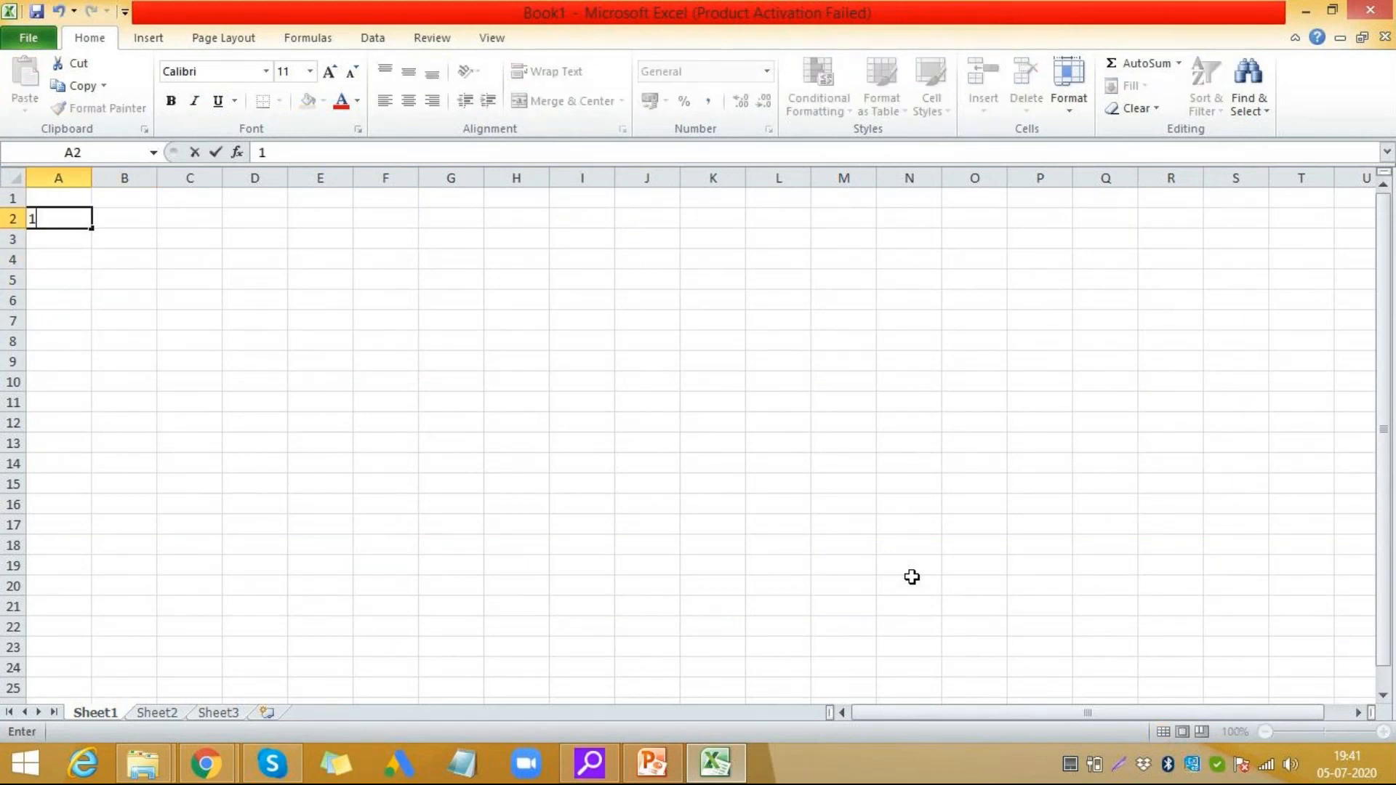
- Enter 2000 in cell D2, leaving two empty columns after the 1000 entry
key("Tab")
key("Right")
key("Right")
type("2000")
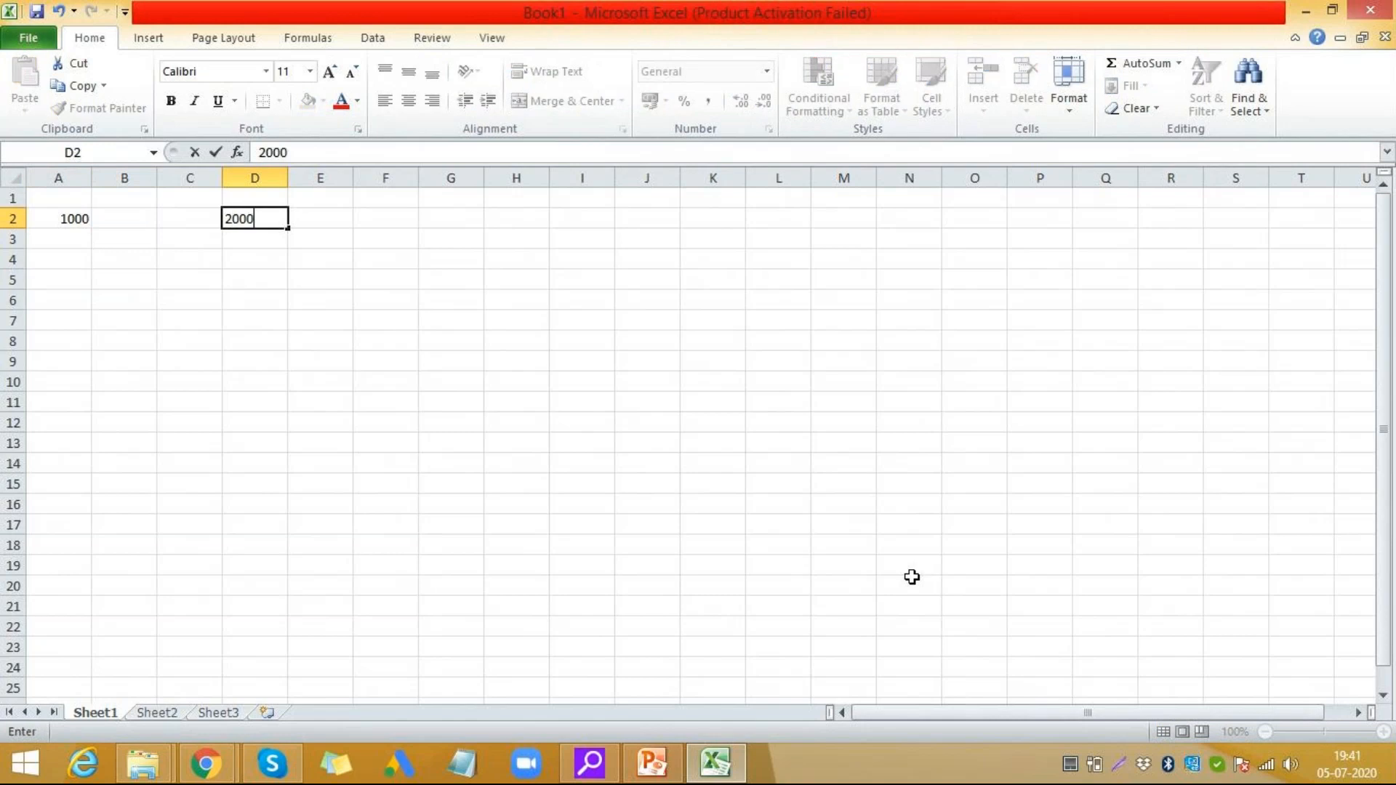
key("Tab")
key("Left")
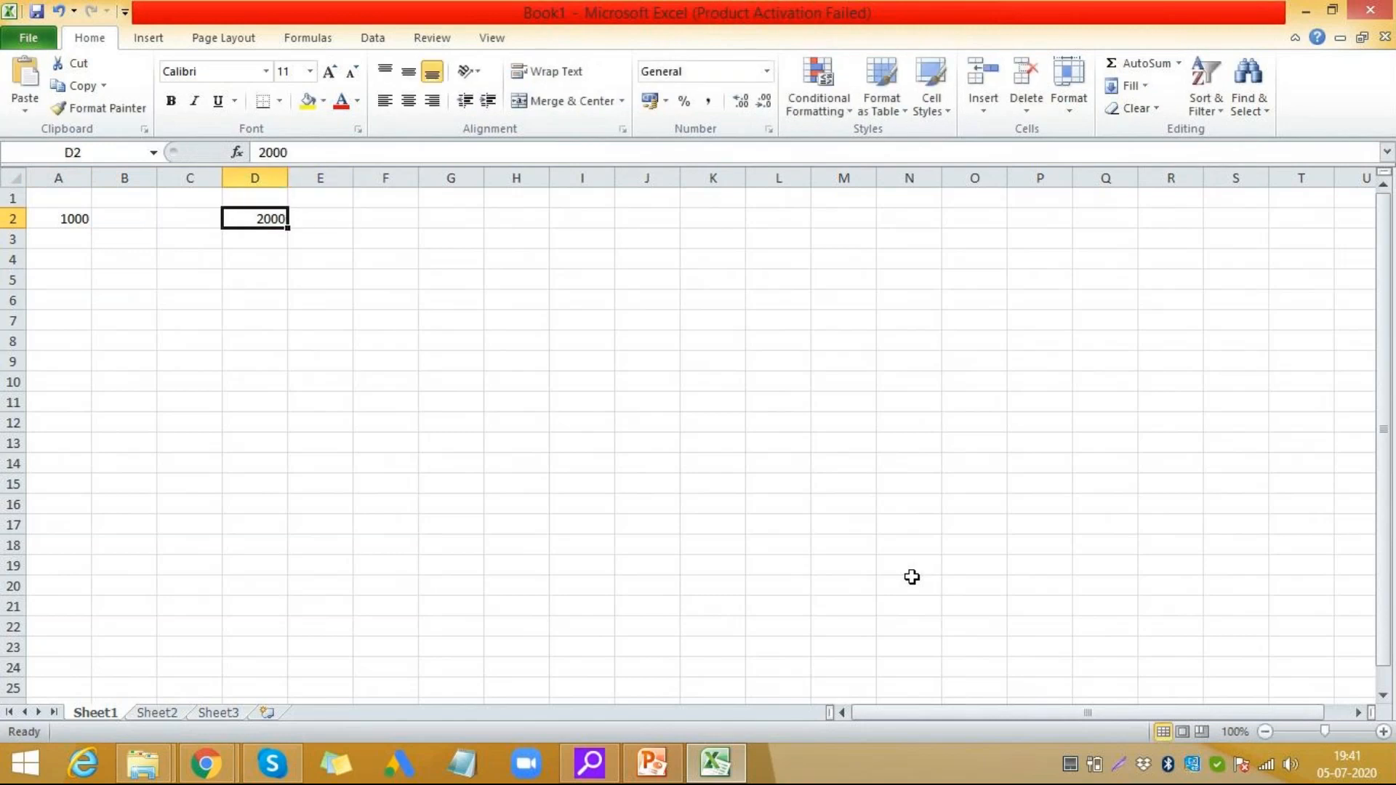
- Add the headings CC1 in cell A1 and CC2 in cell D1 above the two numbers
key("Left")
key("Left")
key("Up")
key("Left")
type("CC")
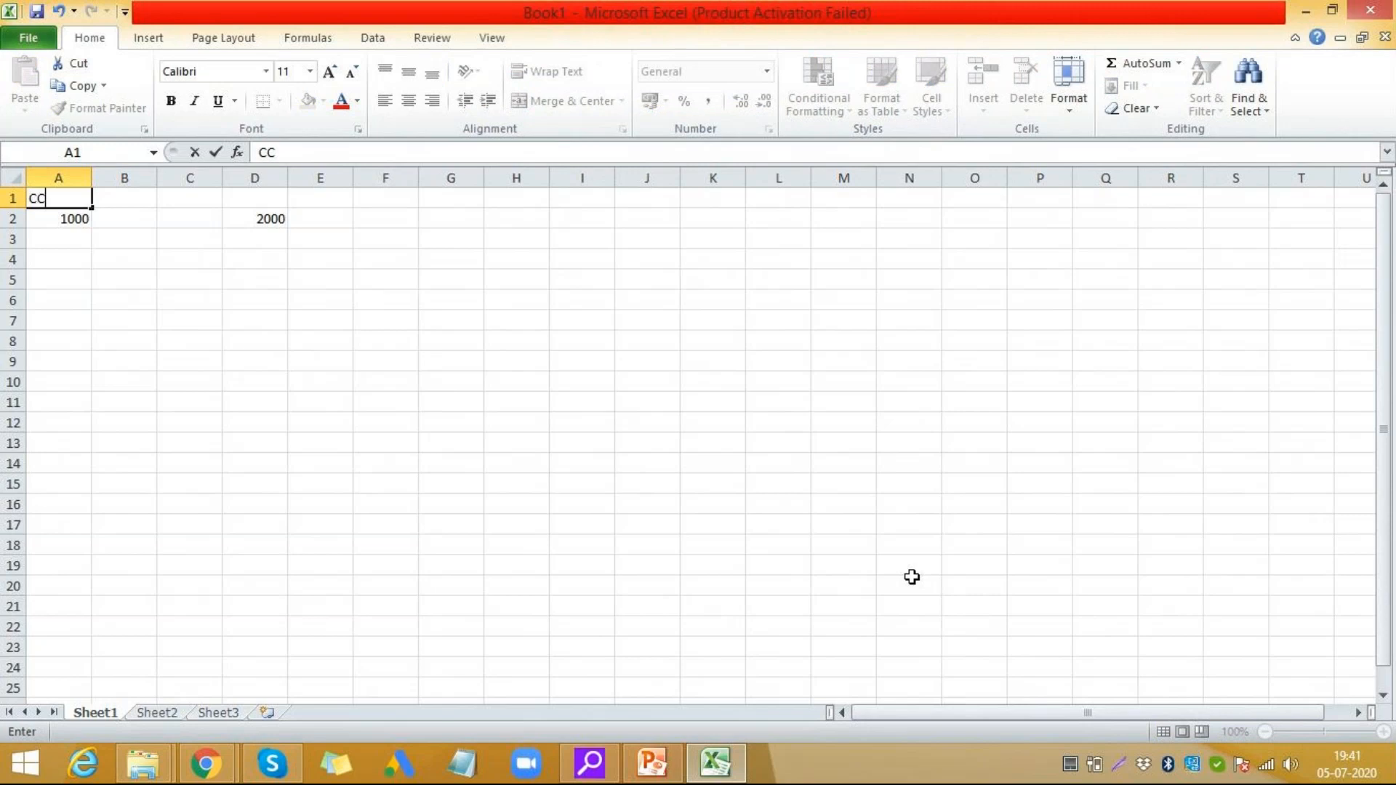
type("1")
key("Right")
key("Right")
key("Right")
type("CC2")
key("Return")
- Enter BORROW in cell A3 under the CC1 column and 1M beside it in B3
key("Left")
key("Left")
key("Left")
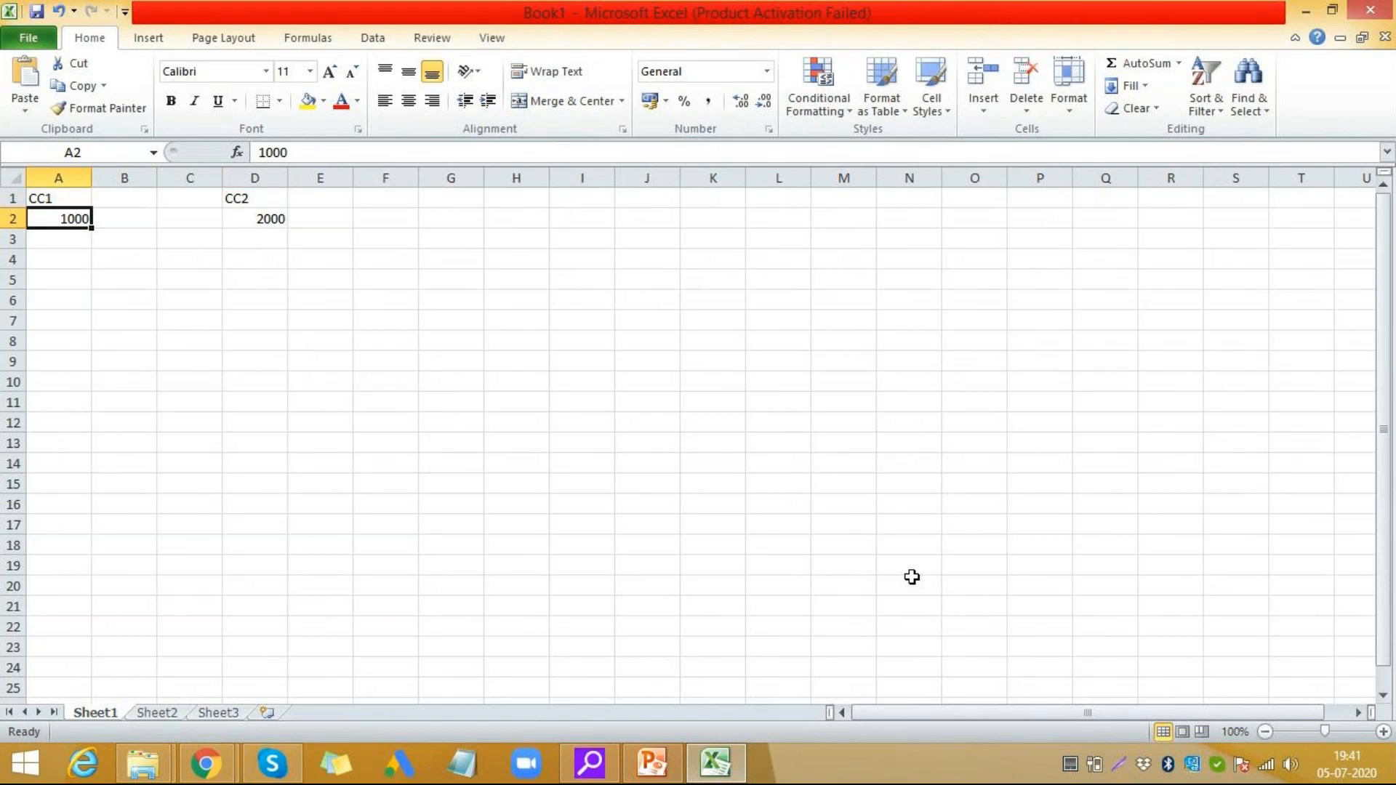
key("Down")
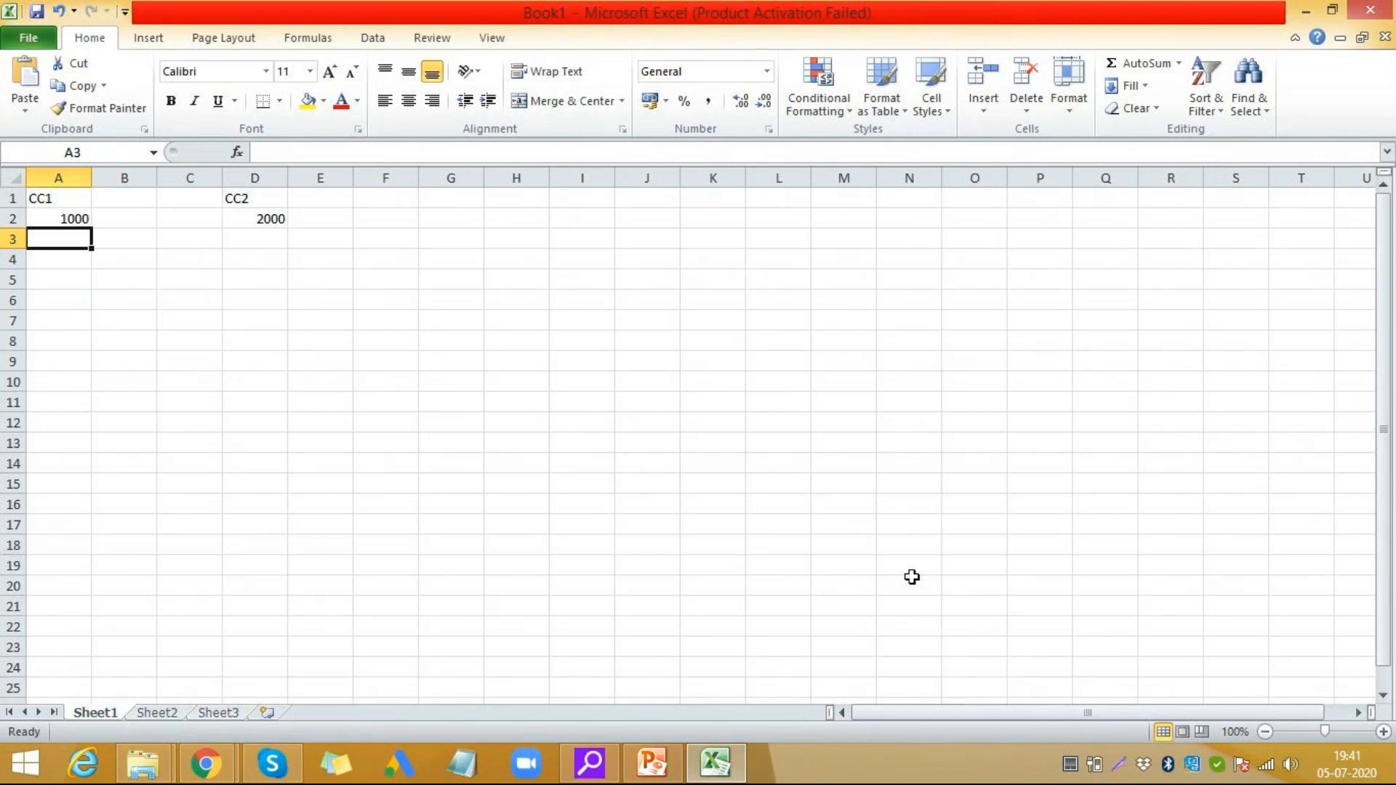
type("BORROW")
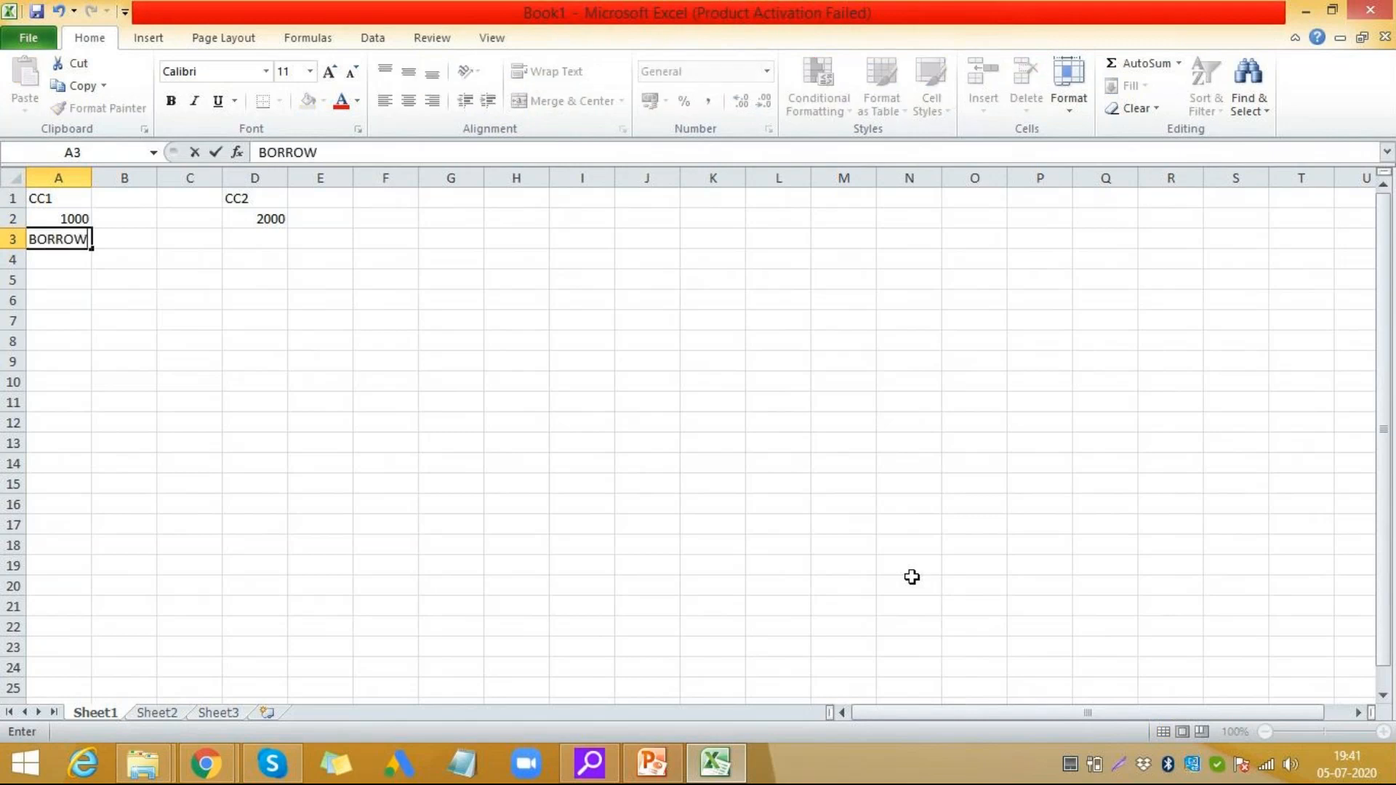
key("Tab")
type("1M")
key("Tab")
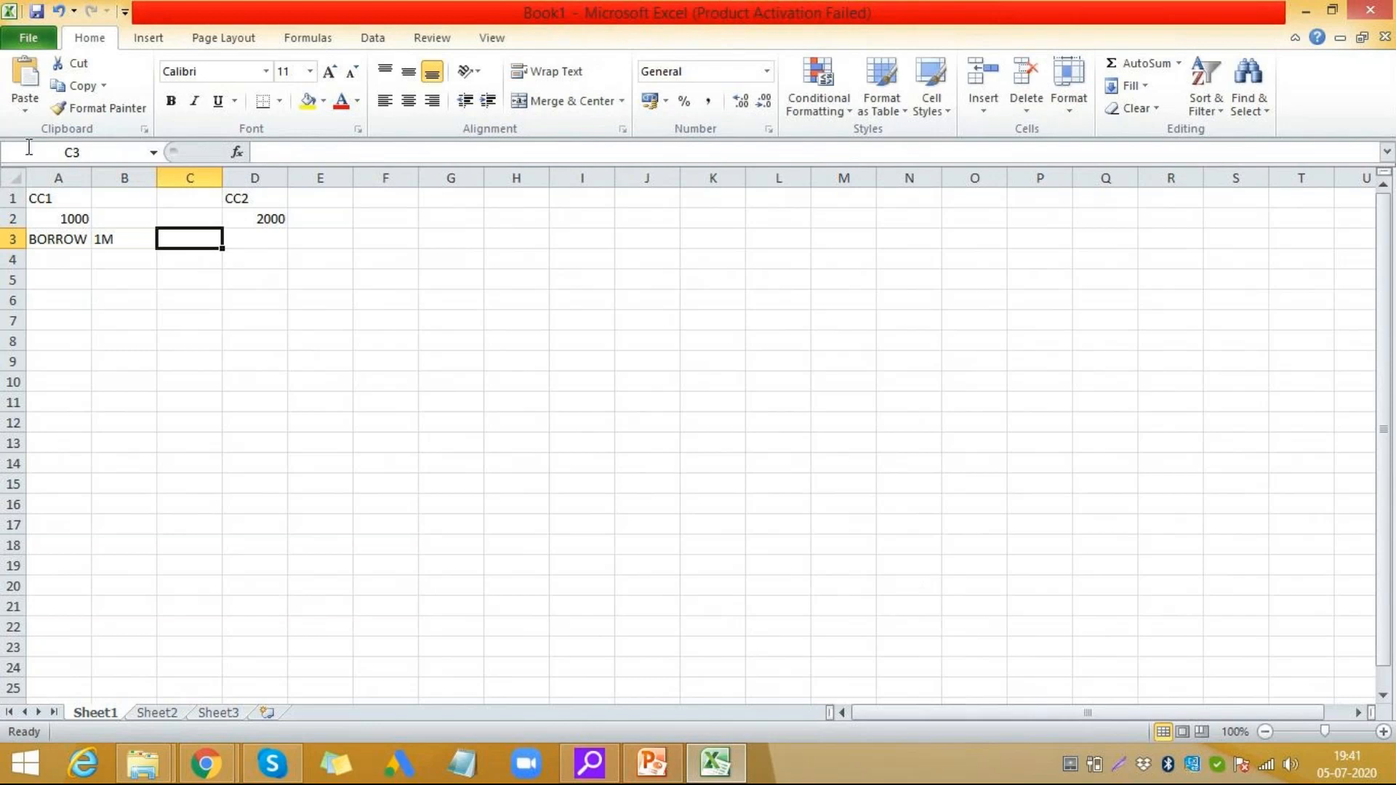
- Make the heading row 1 bold and delete the empty column C
left_click(8, 198)
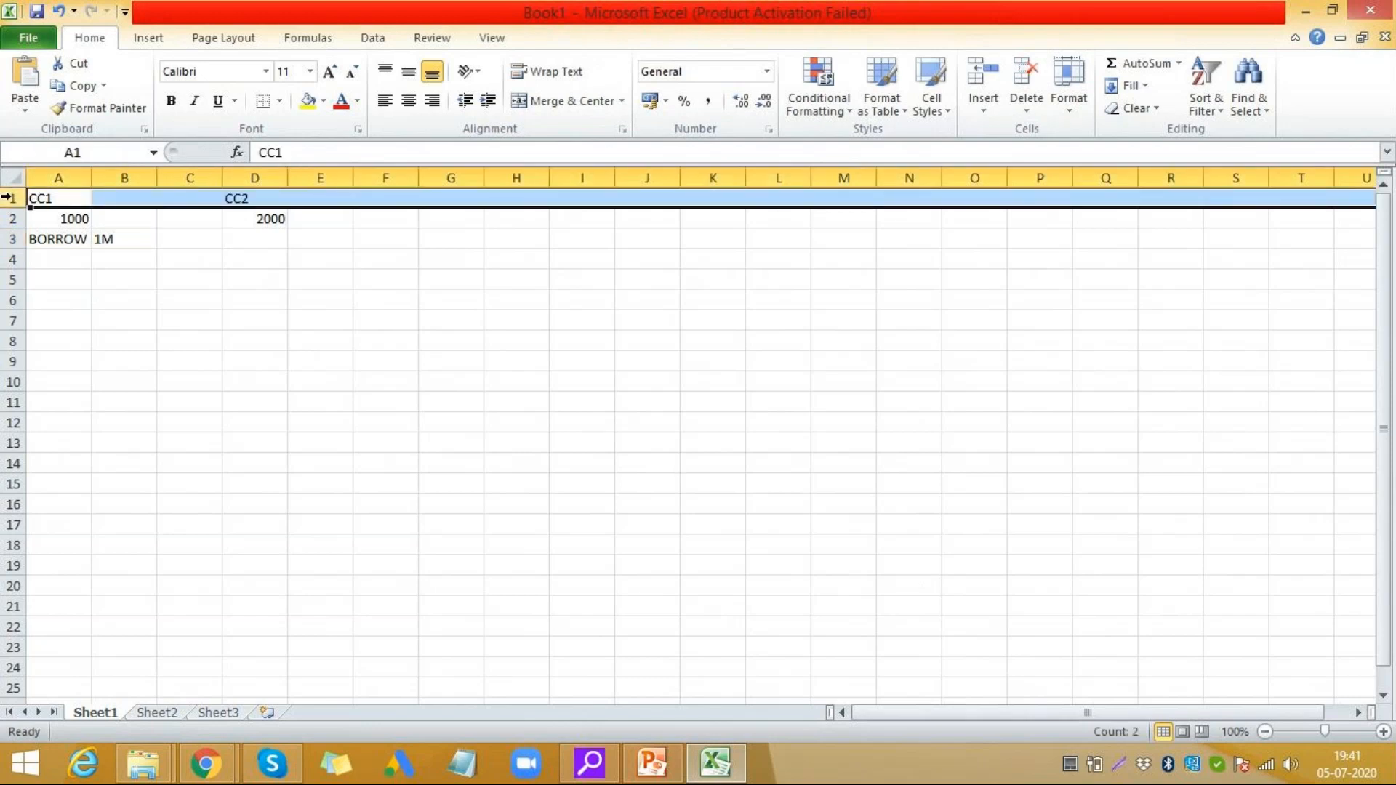
key("ctrl+b")
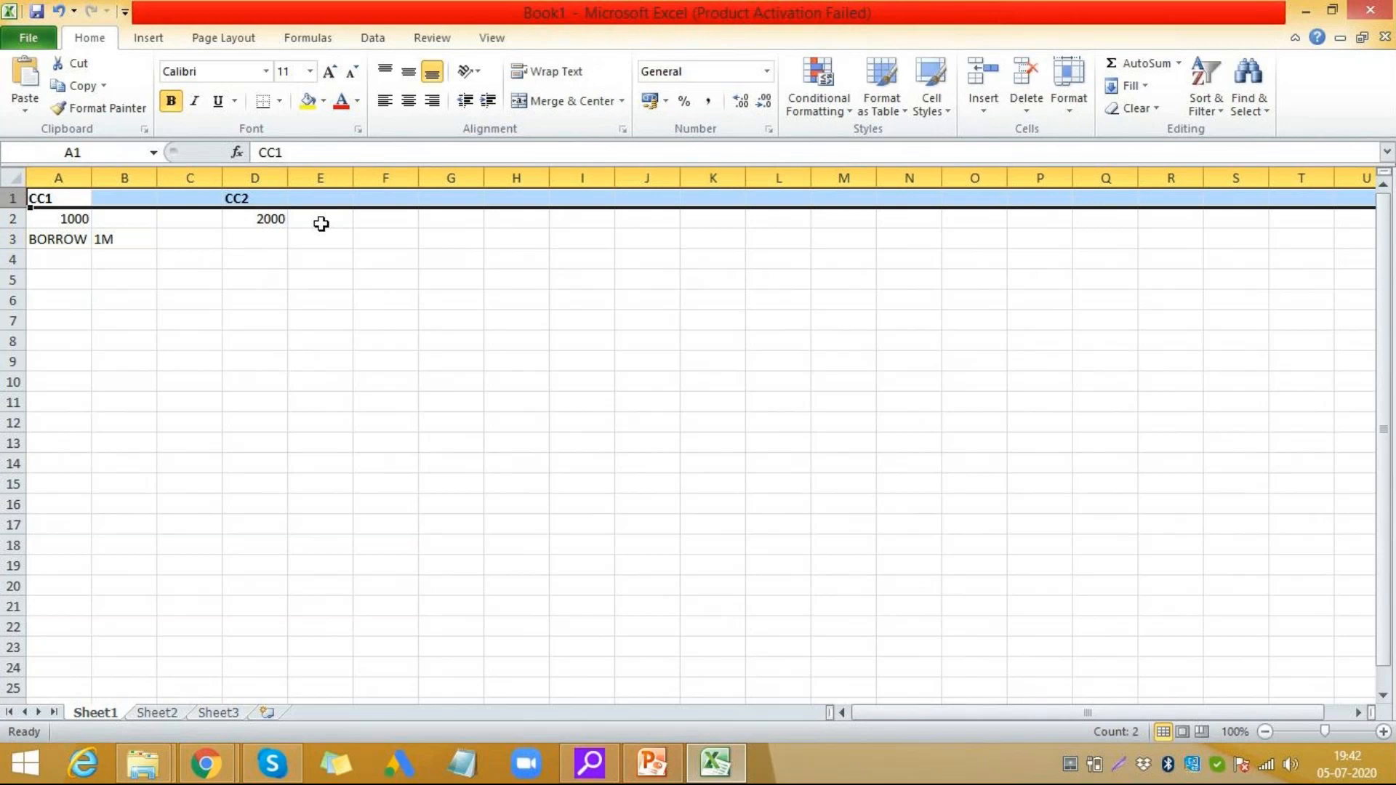
left_click(195, 176)
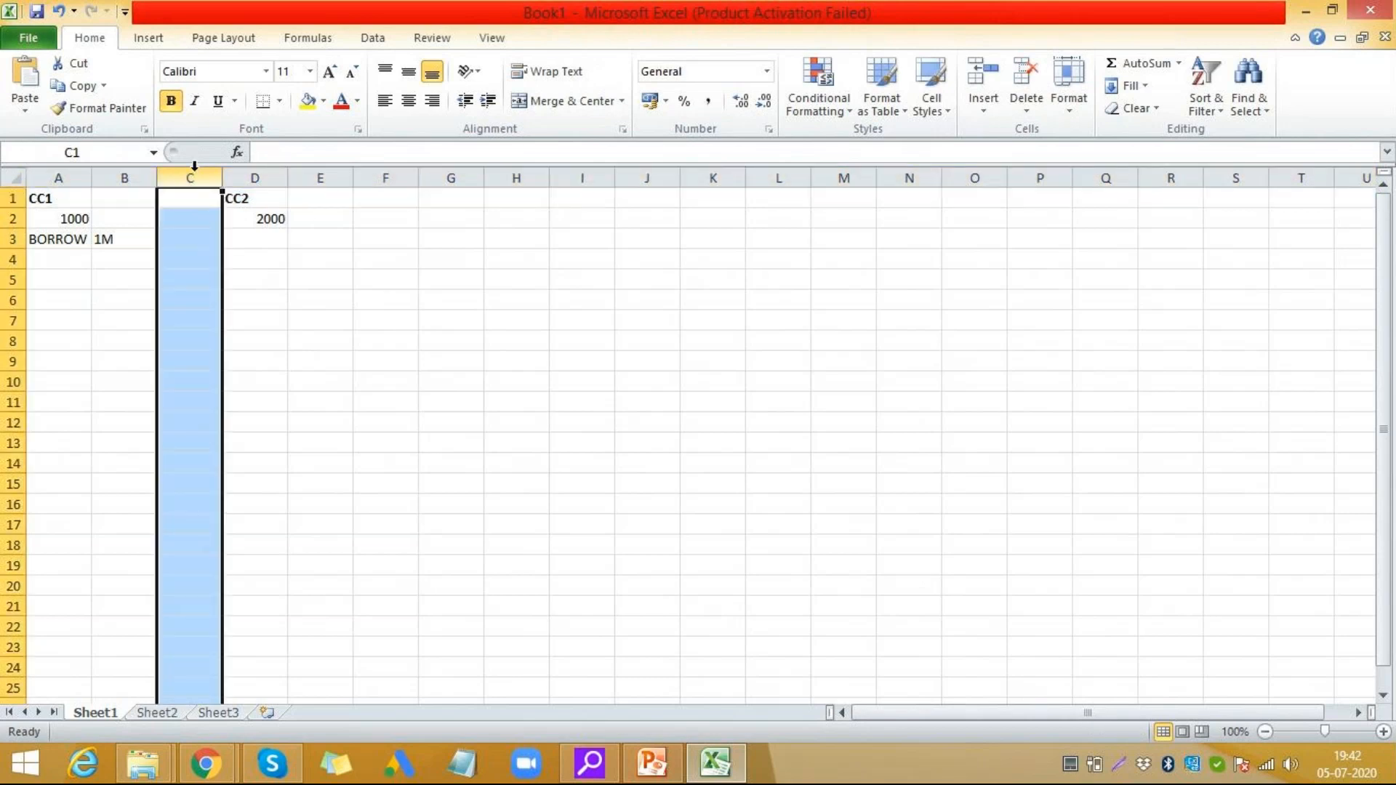
key("ctrl+minus")
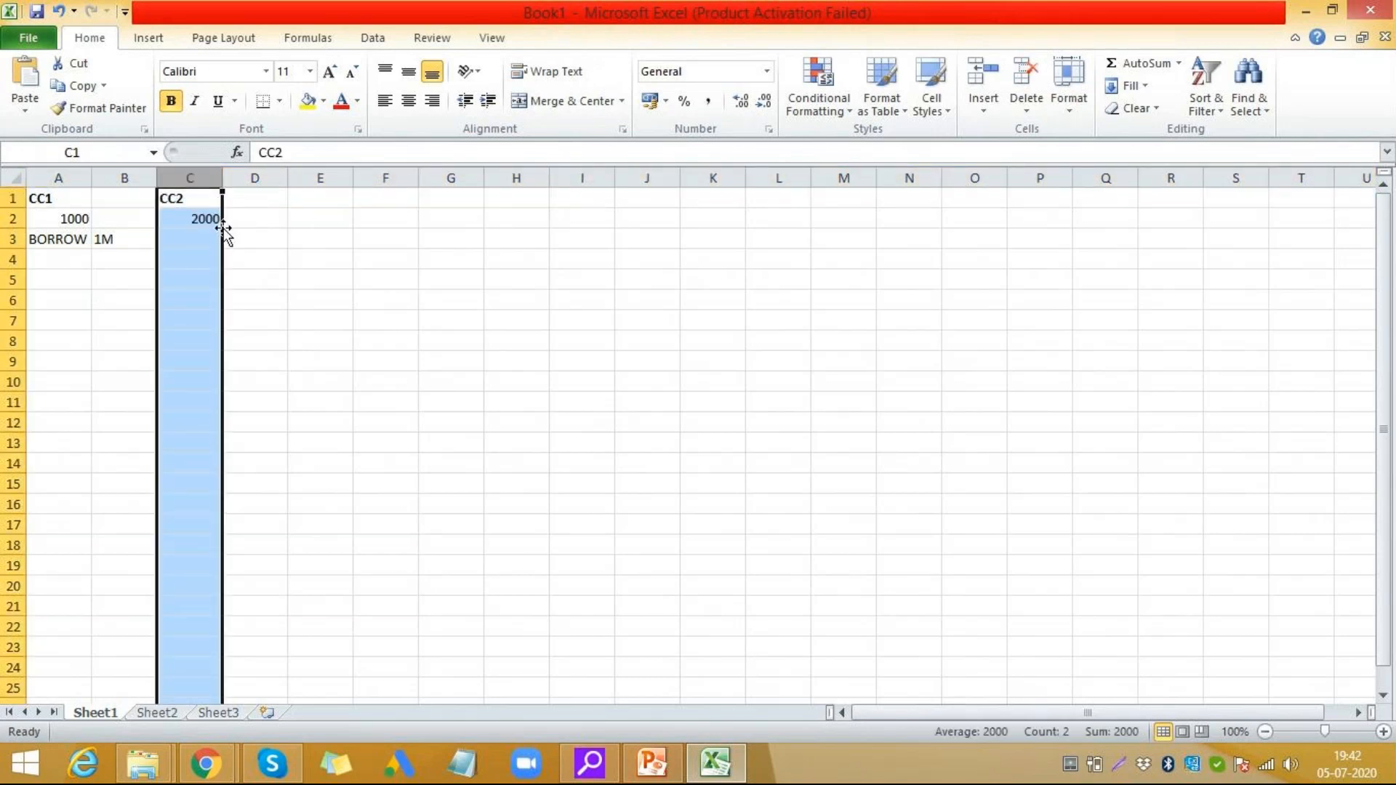
- Enter LENDING in cell C3 under CC2 and go to cell A4
left_click(206, 235)
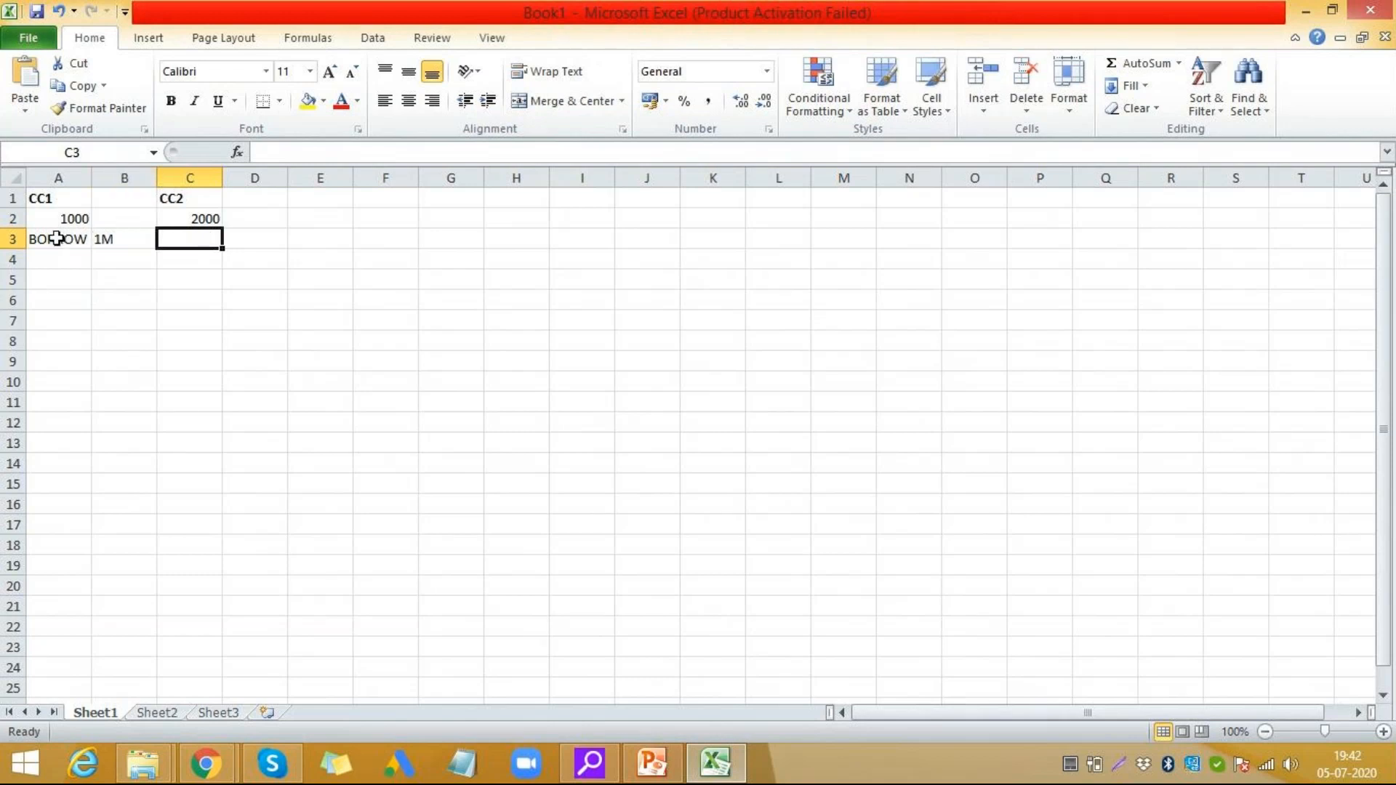
left_click(103, 238)
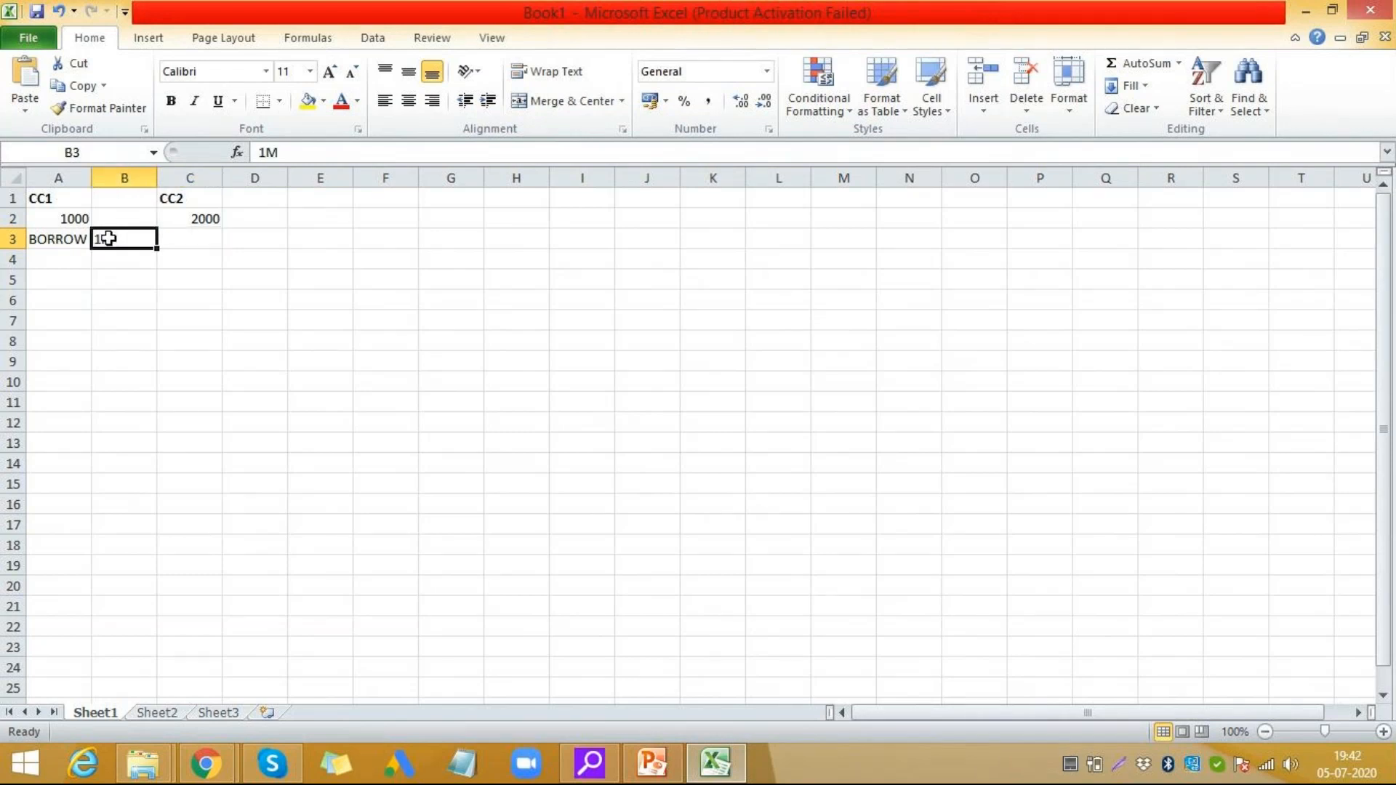
left_click(186, 240)
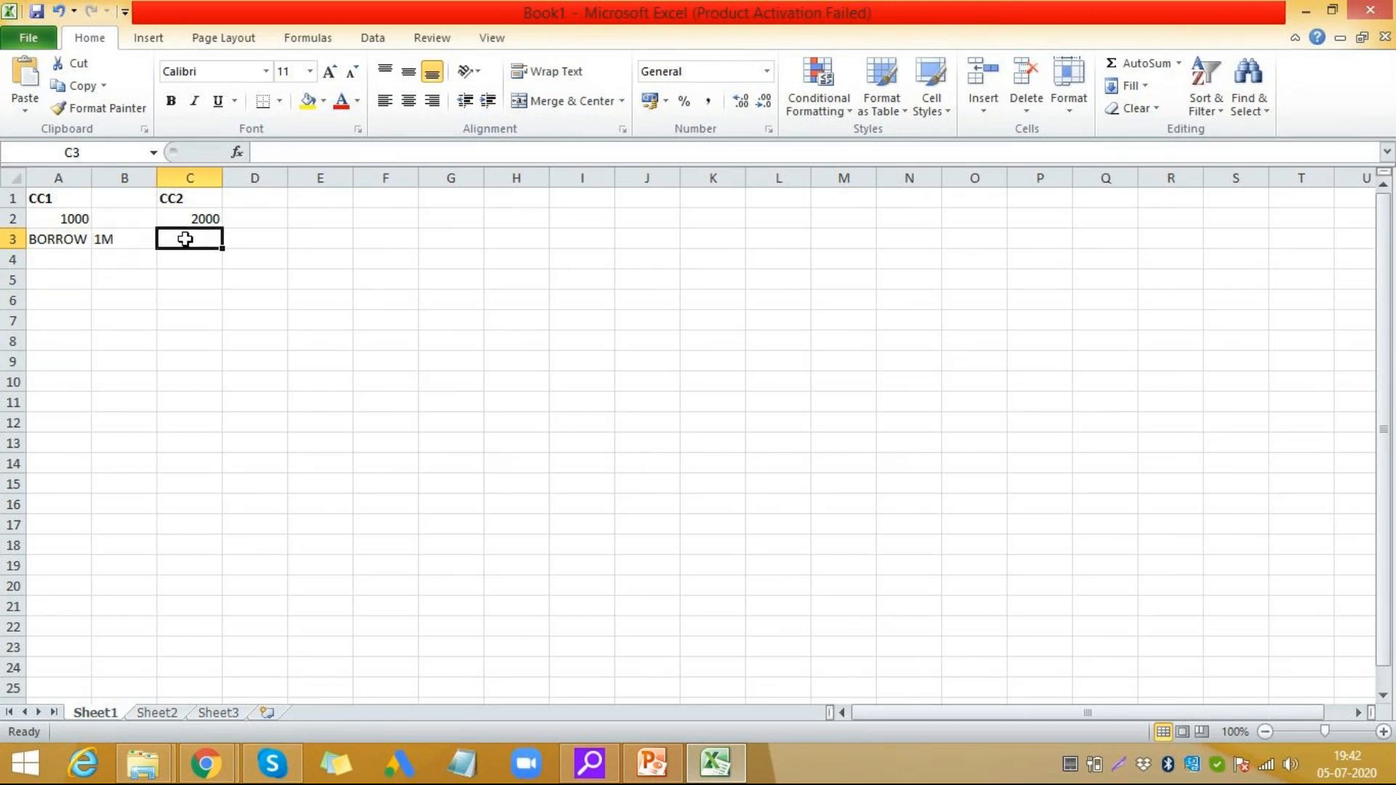
type("LENDING")
key("Tab")
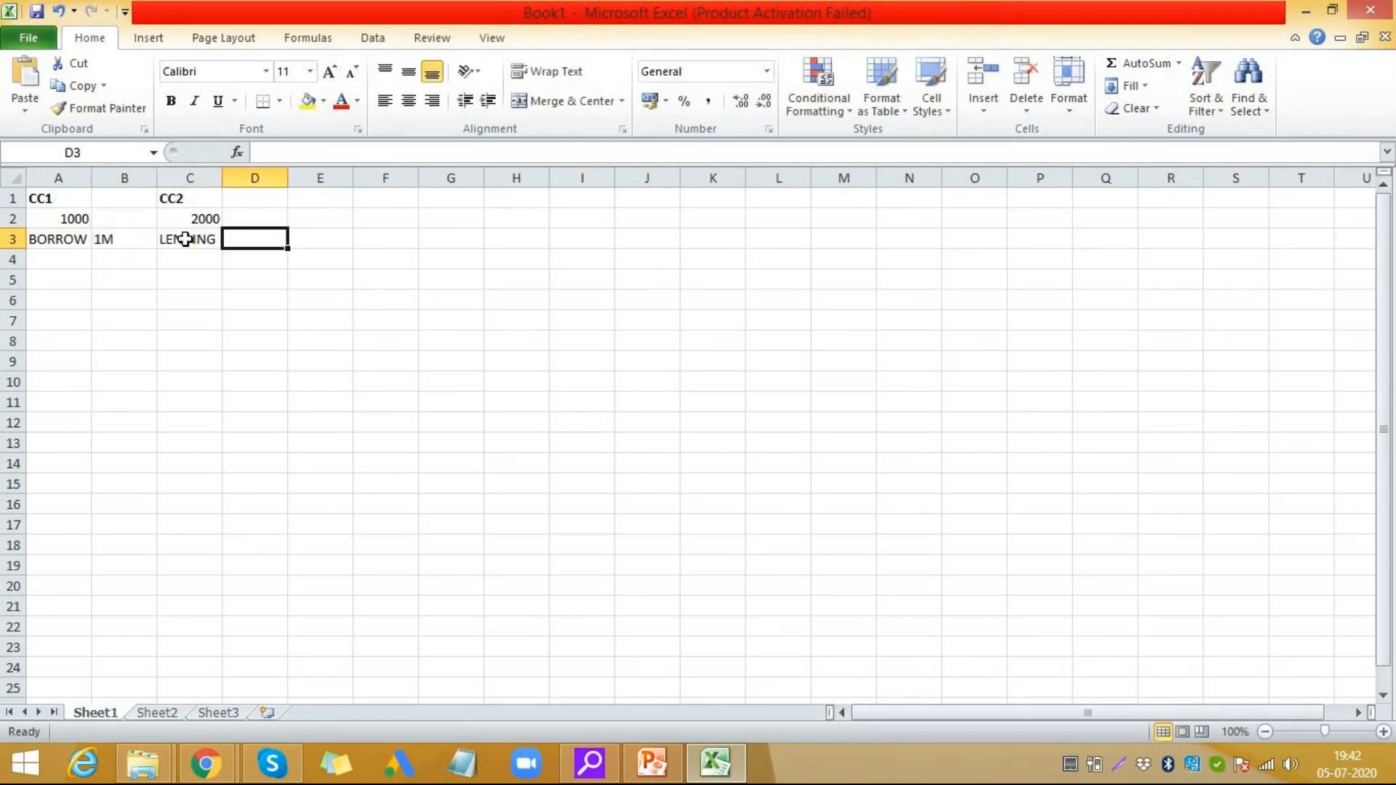
key("Down")
key("Left")
key("Left")
key("Left")
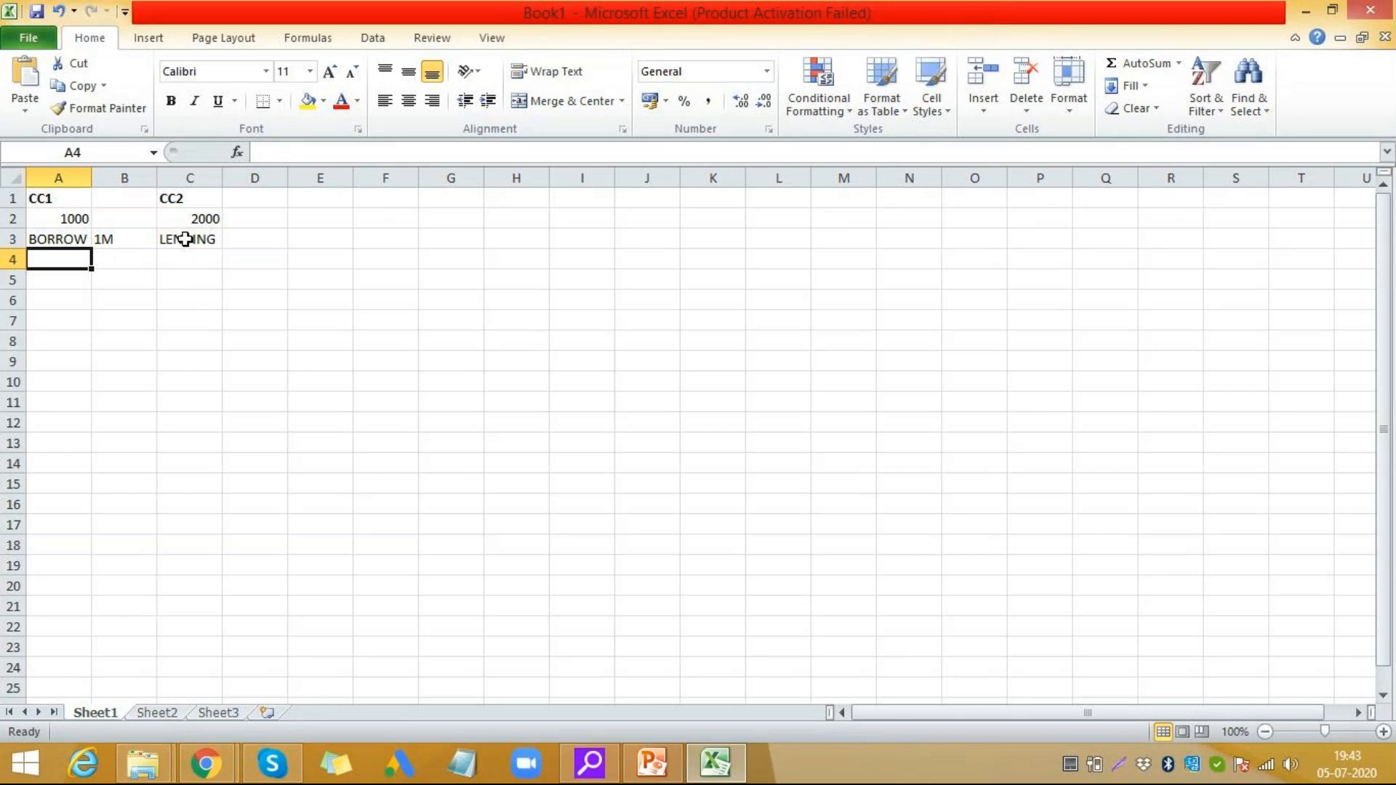
key("Down")
key("Up")
key("Right")
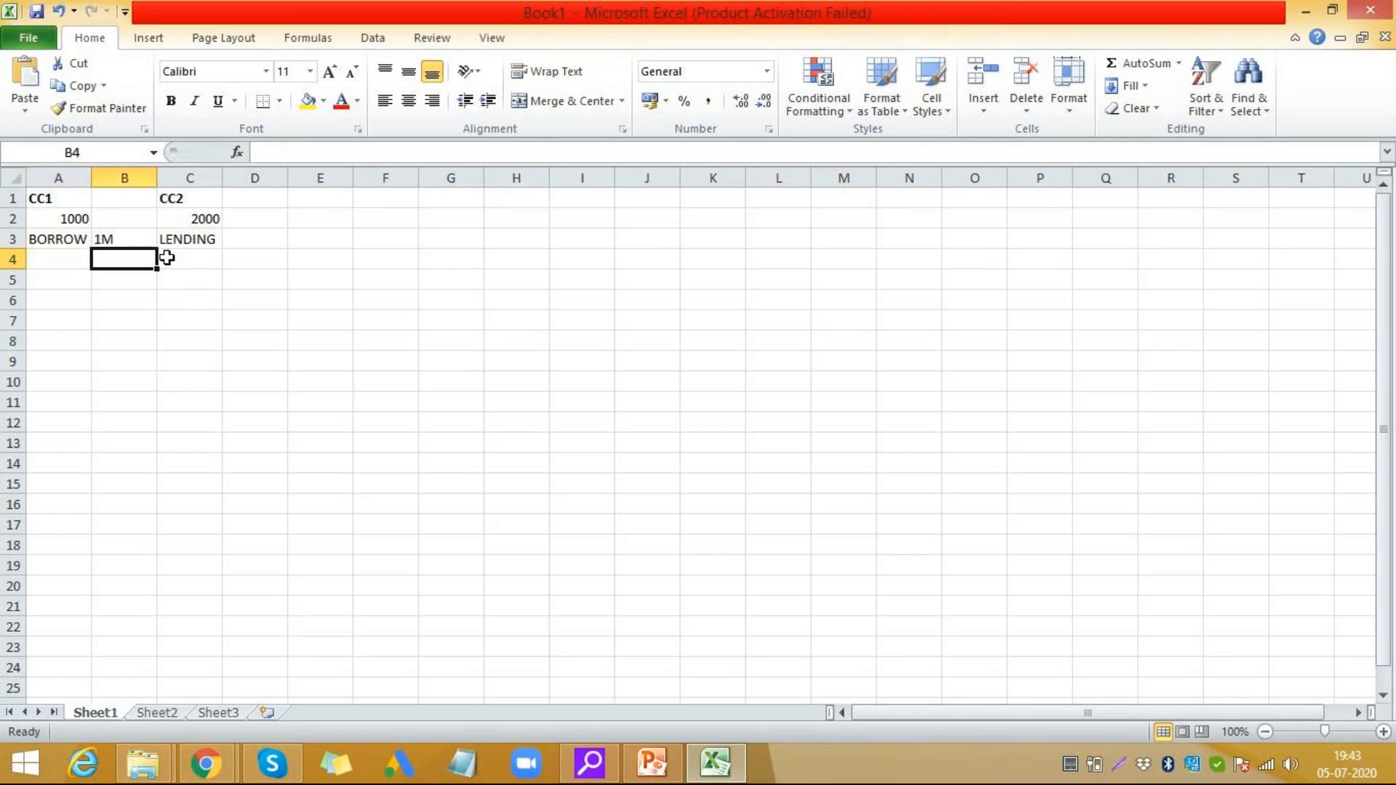
type("1.")
key("BackSpace")
key("BackSpace")
key("Return")
key("Left")
key("Down")
key("Up")
key("Up")
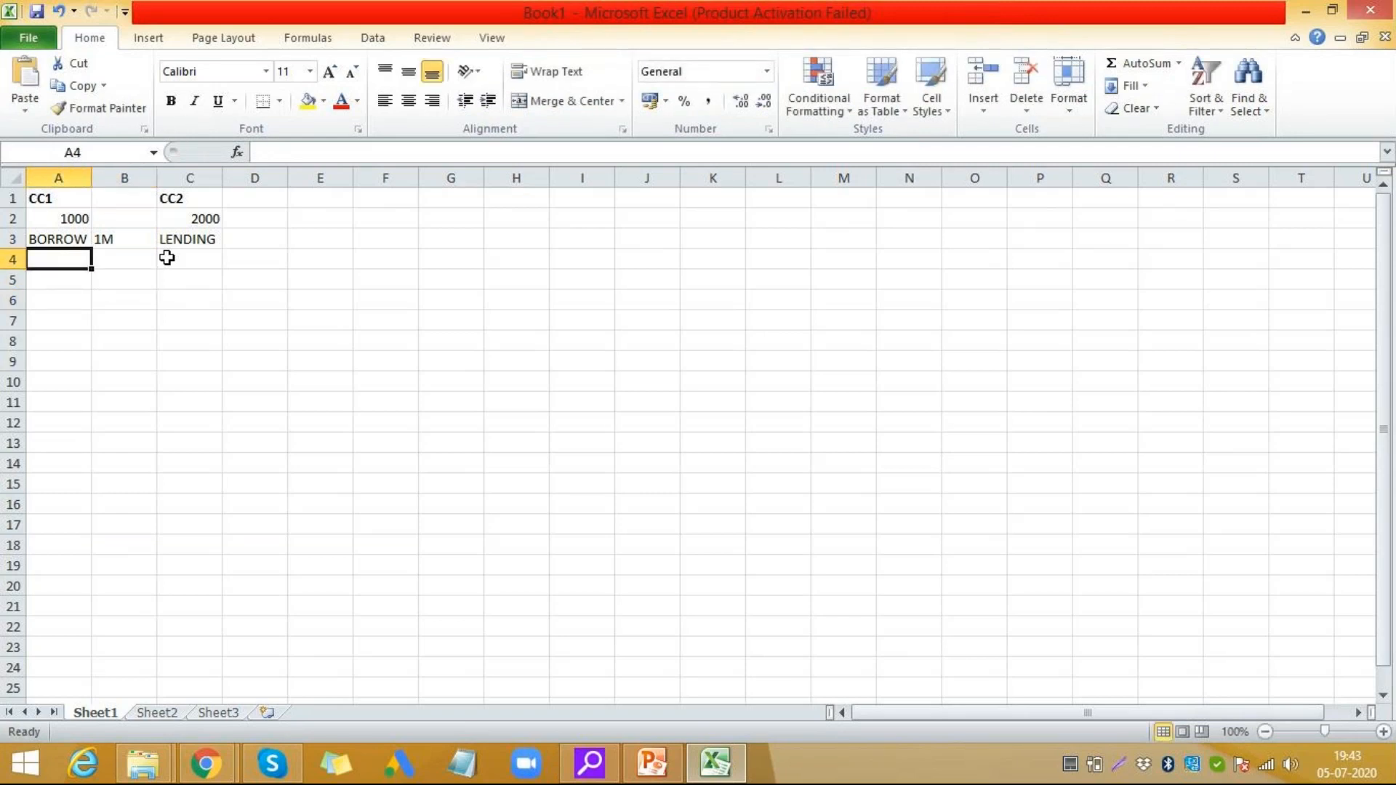
- Enter the label Duration in cell A4 and 5 Years in B4
type("Duration")
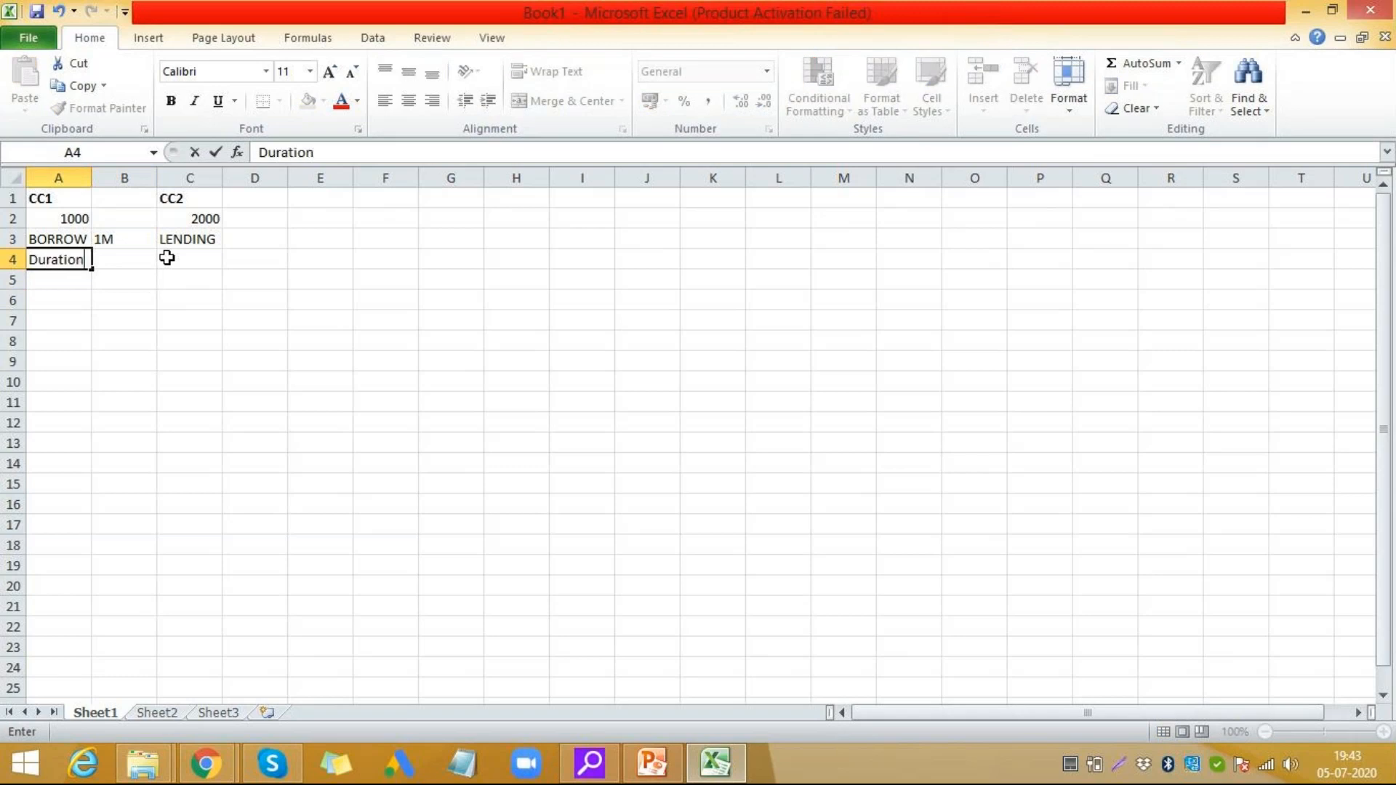
key("Tab")
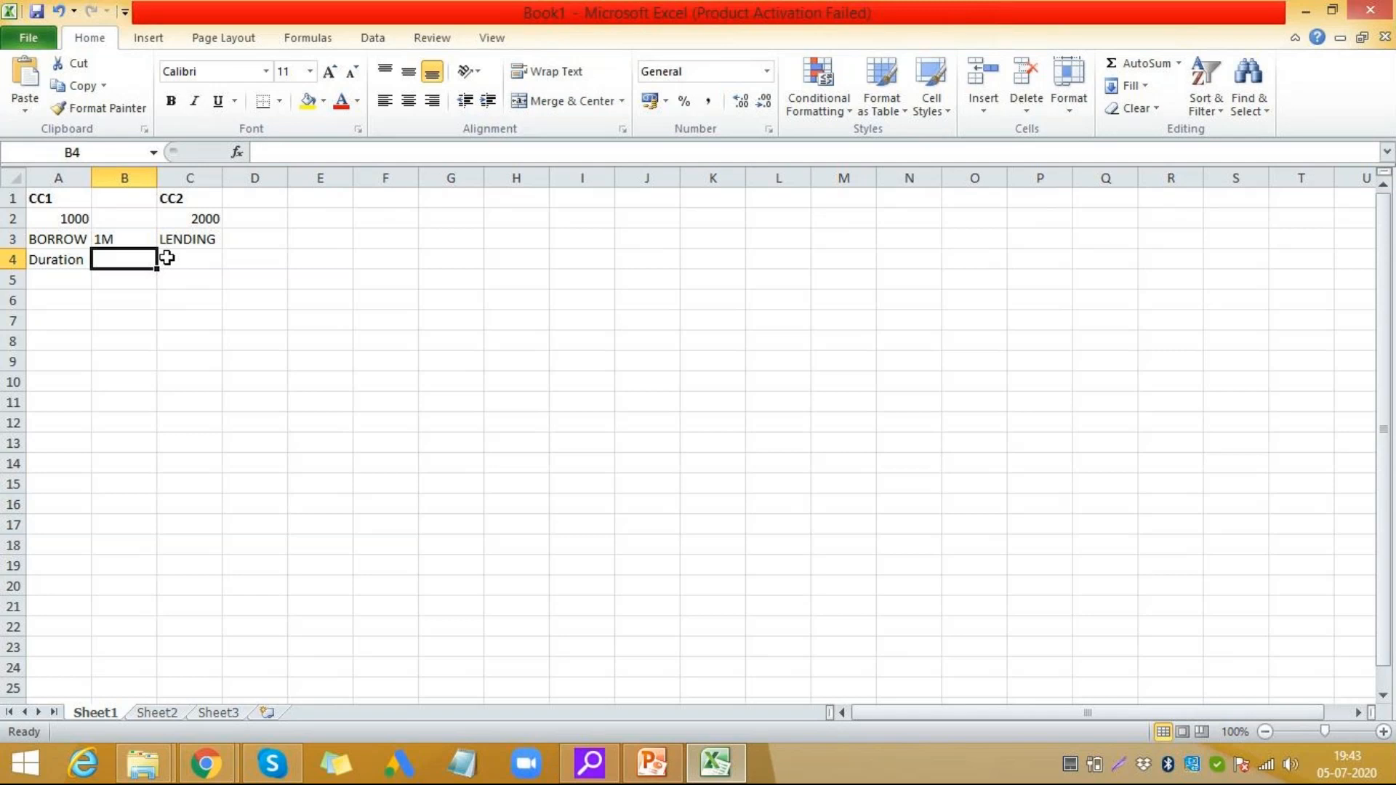
type("5 Years")
key("Tab")
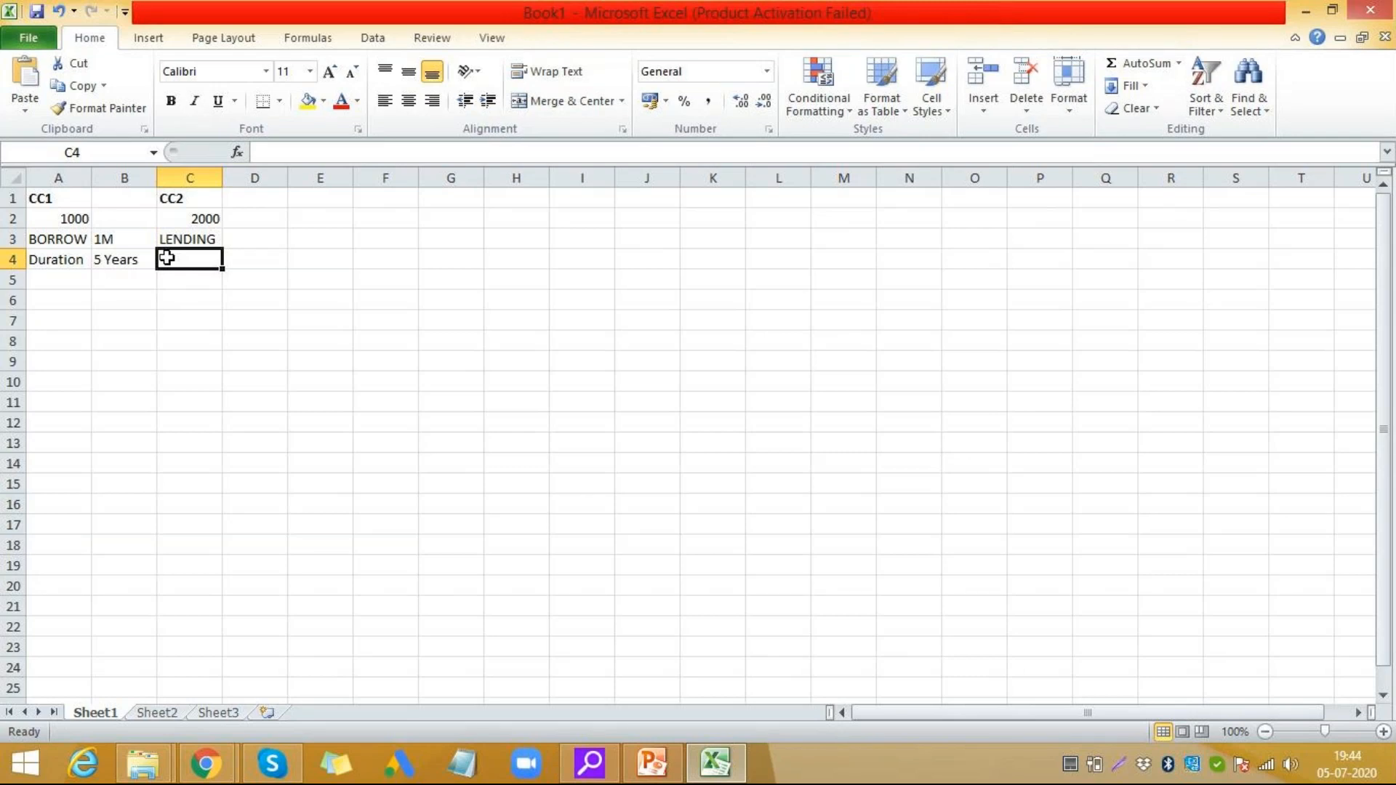
- Enter Interest Rate in A5 with 1.20% in B5, and fit column A's width to its contents
key("Left")
key("Left")
key("Down")
key("Down")
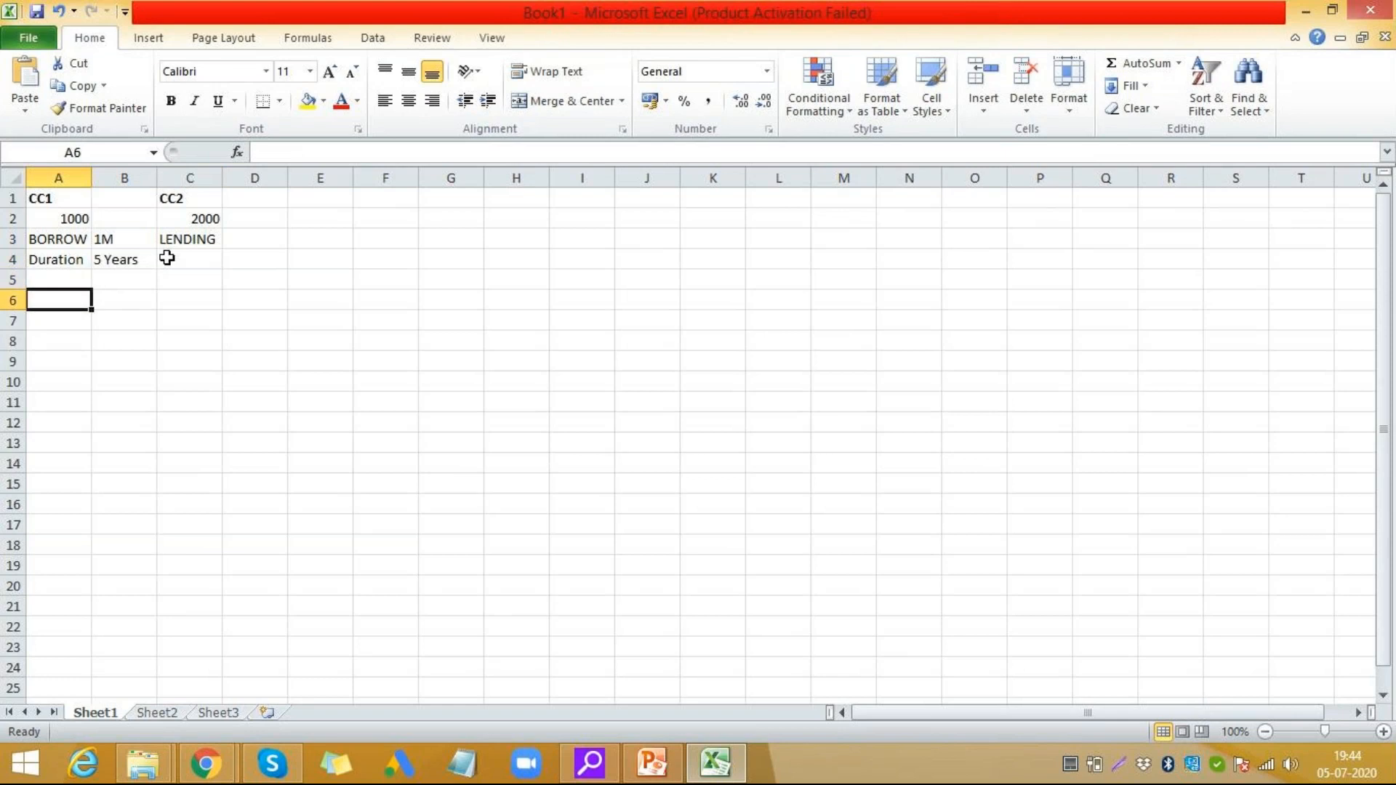
key("Up")
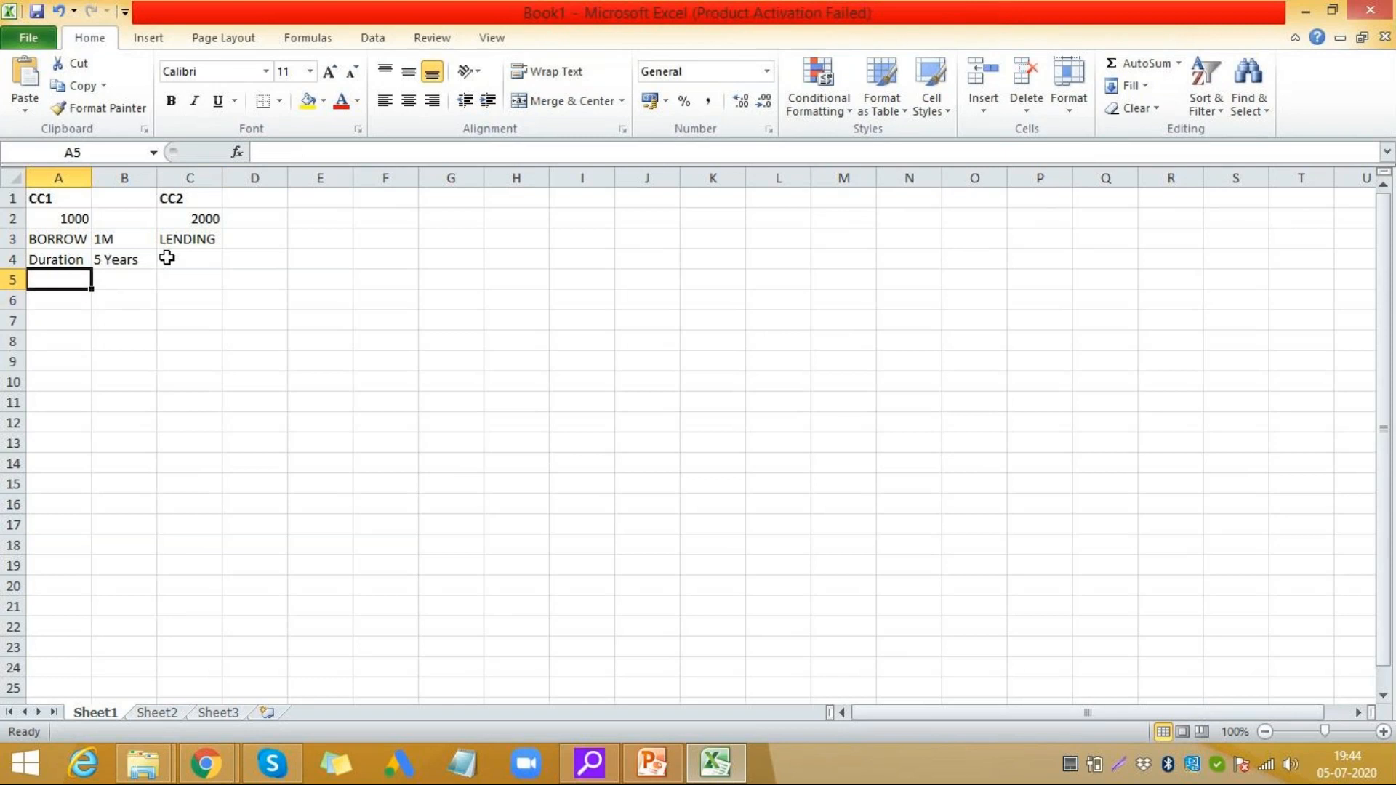
type("Interest Rate")
key("Right")
type("1.")
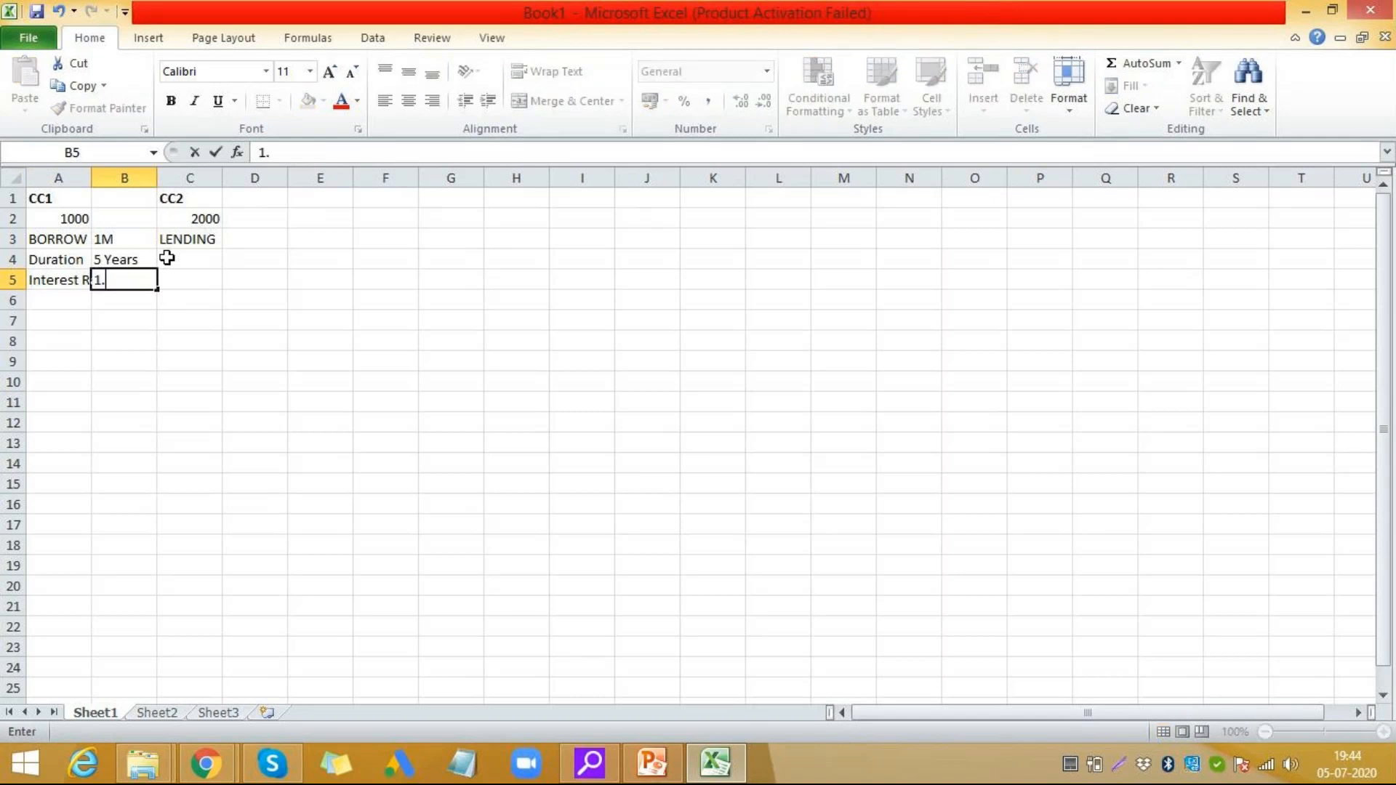
type("20%")
key("Right")
key("Down")
key("Left")
key("Left")
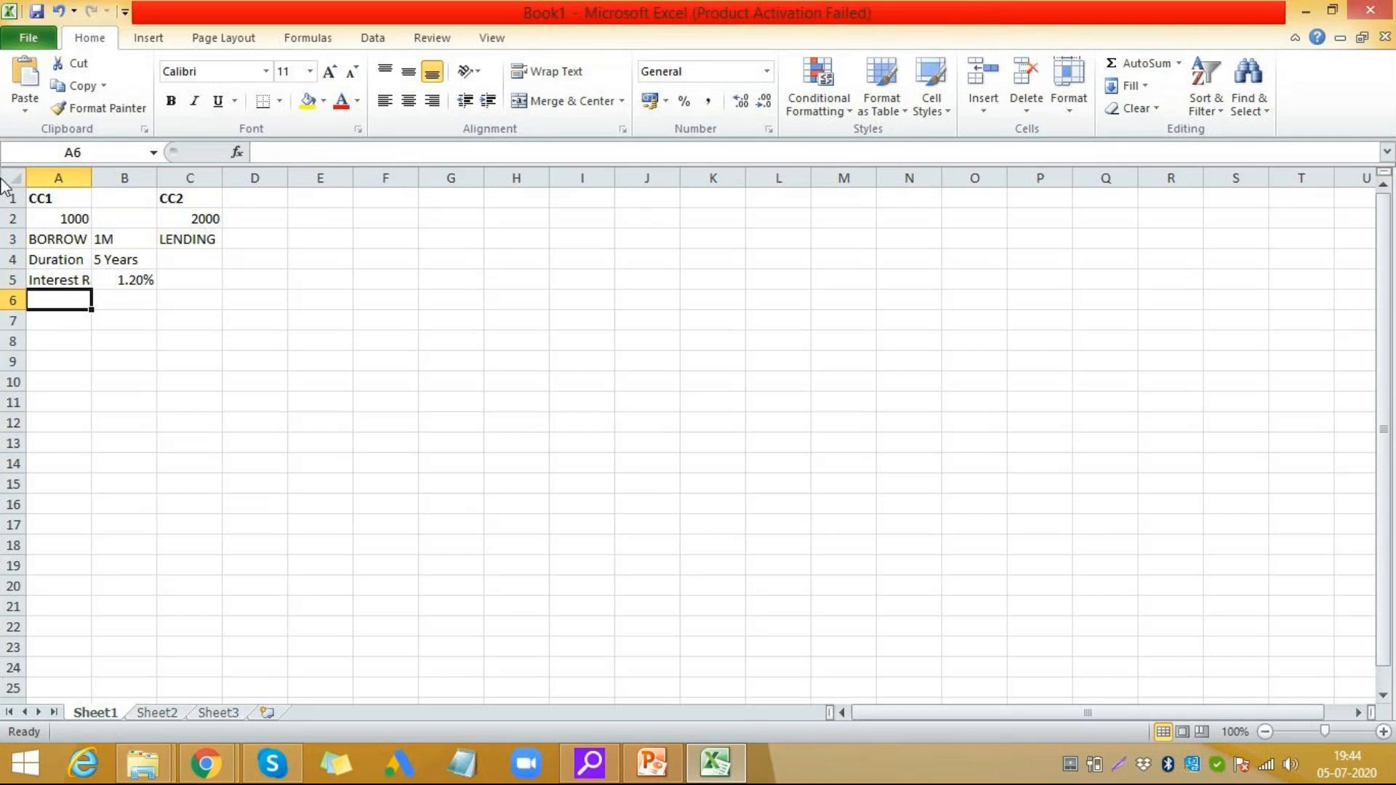
double_click(91, 178)
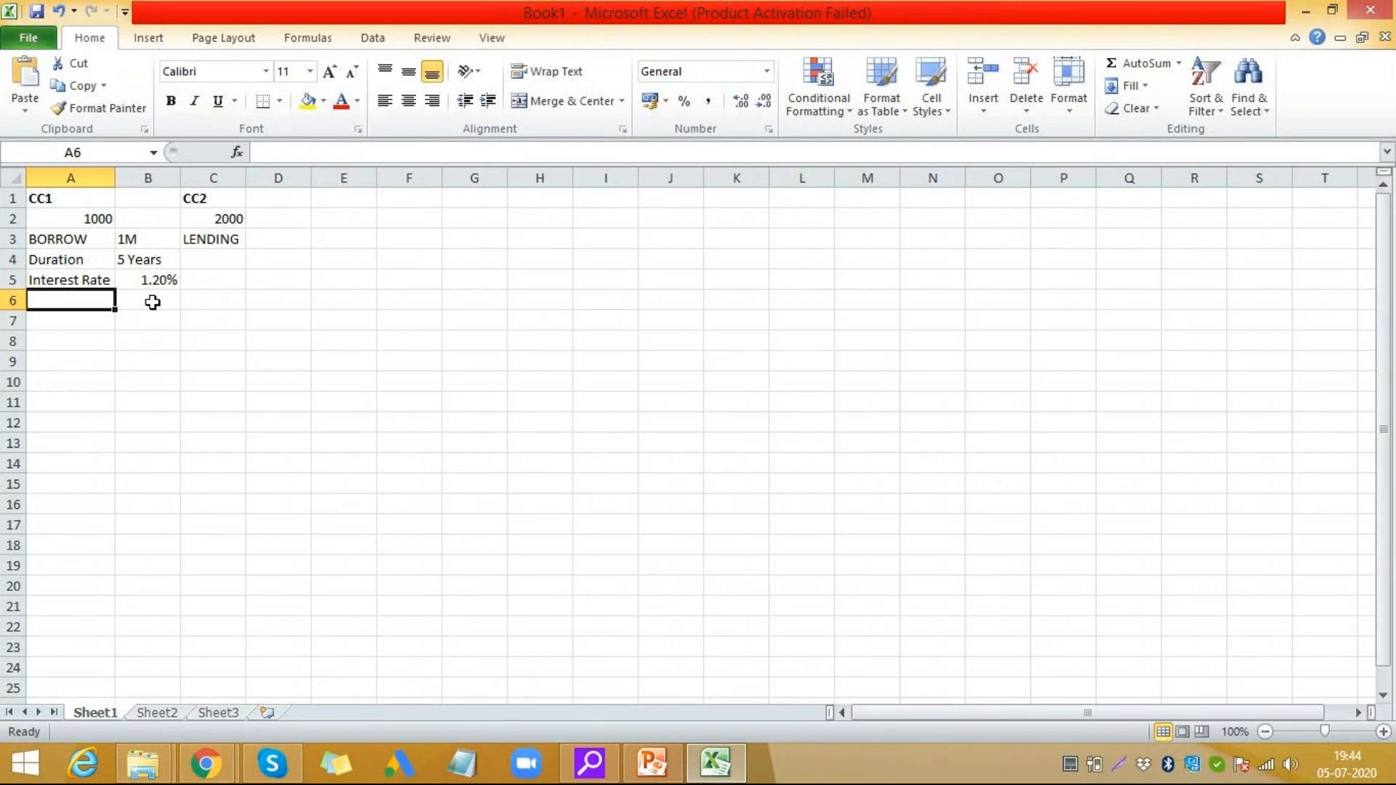
- Add the label Interestrate structure in A6 with 360 in B6, fitting column A's width to the label
type("In")
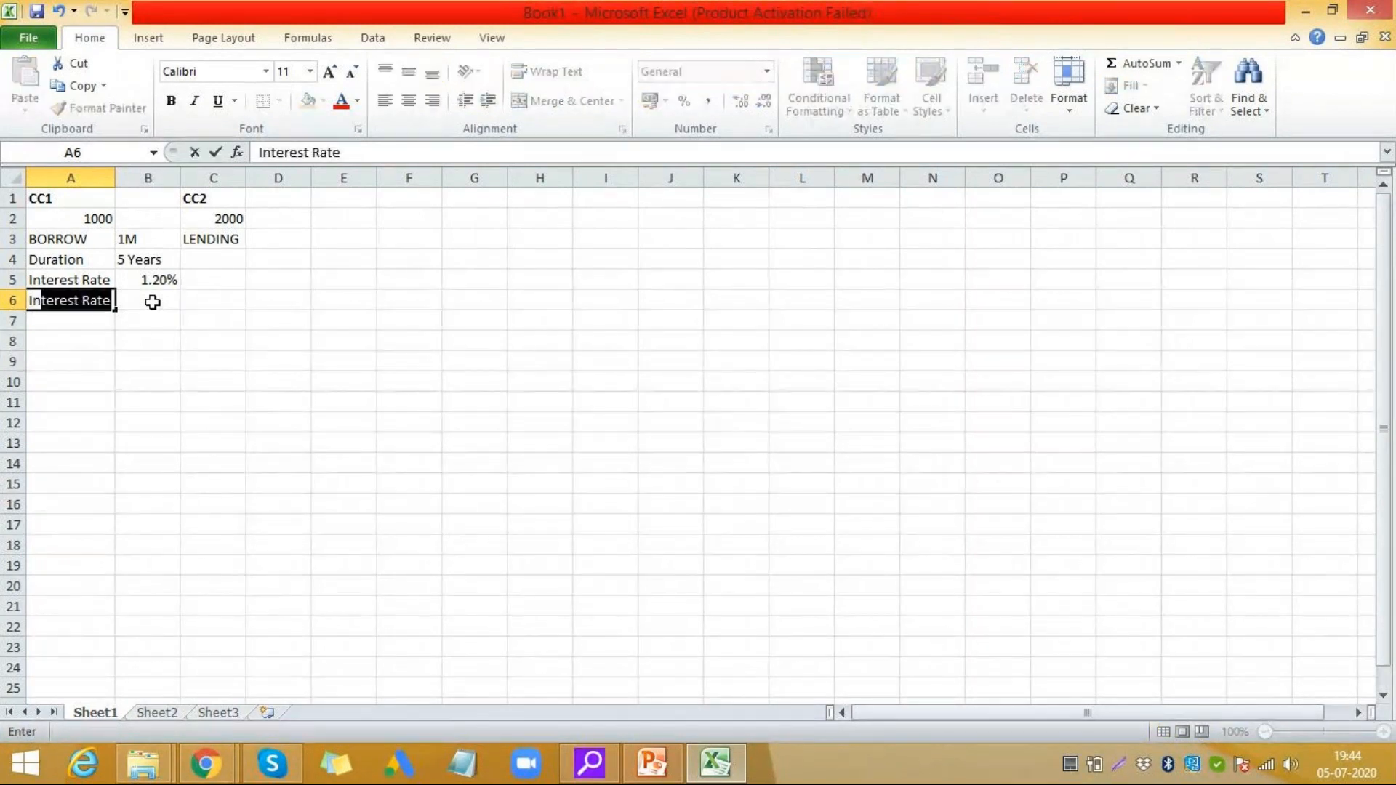
type("terestrate stru")
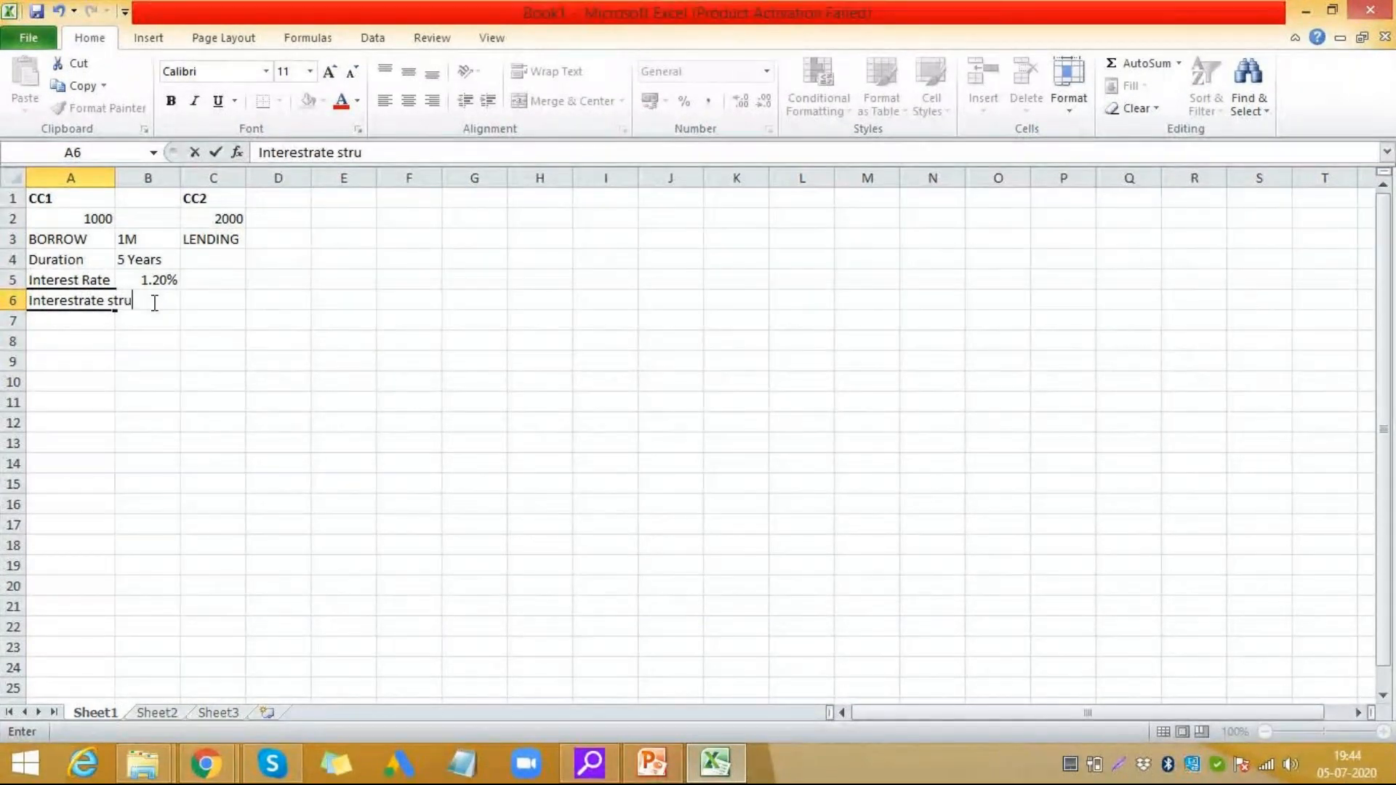
type("cture")
left_click(155, 302)
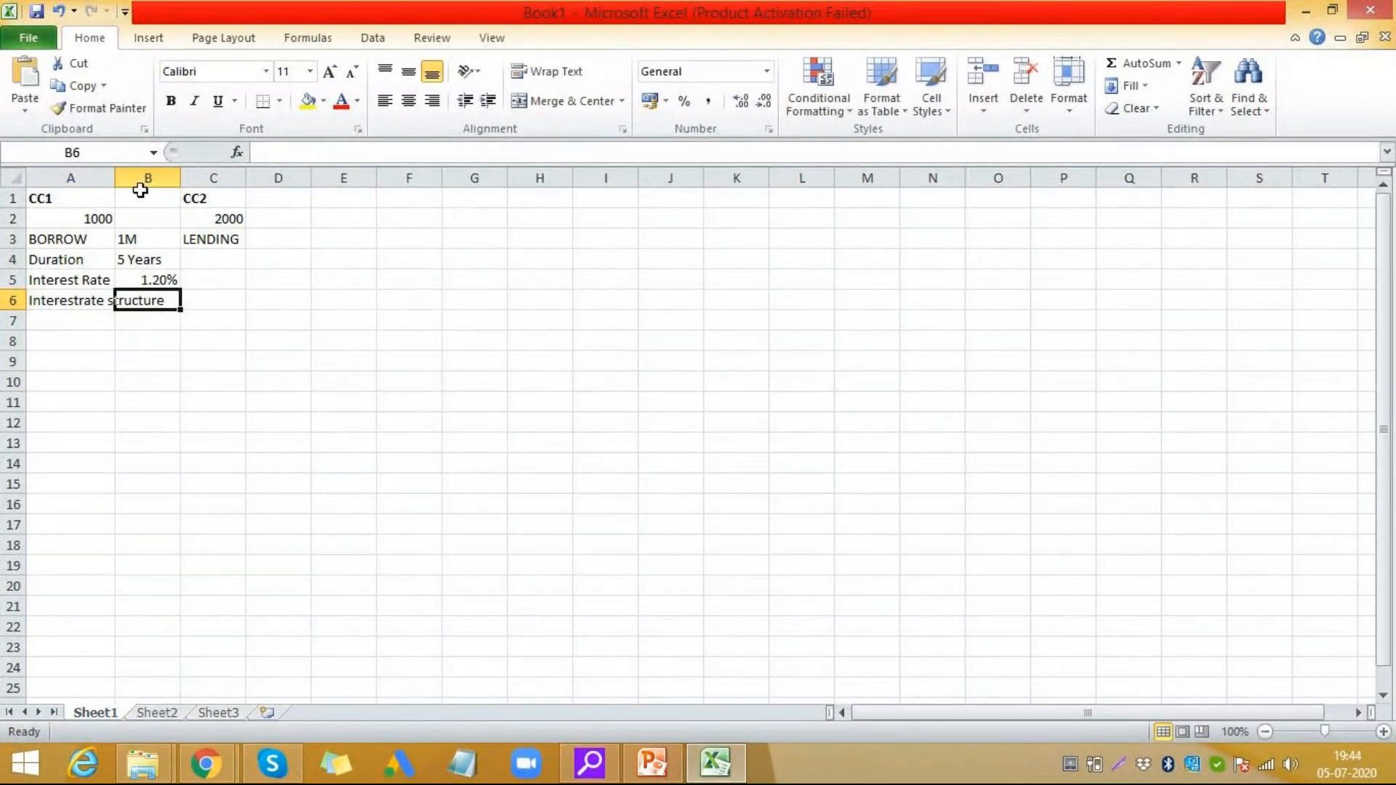
left_click_drag(113, 180, 113, 179)
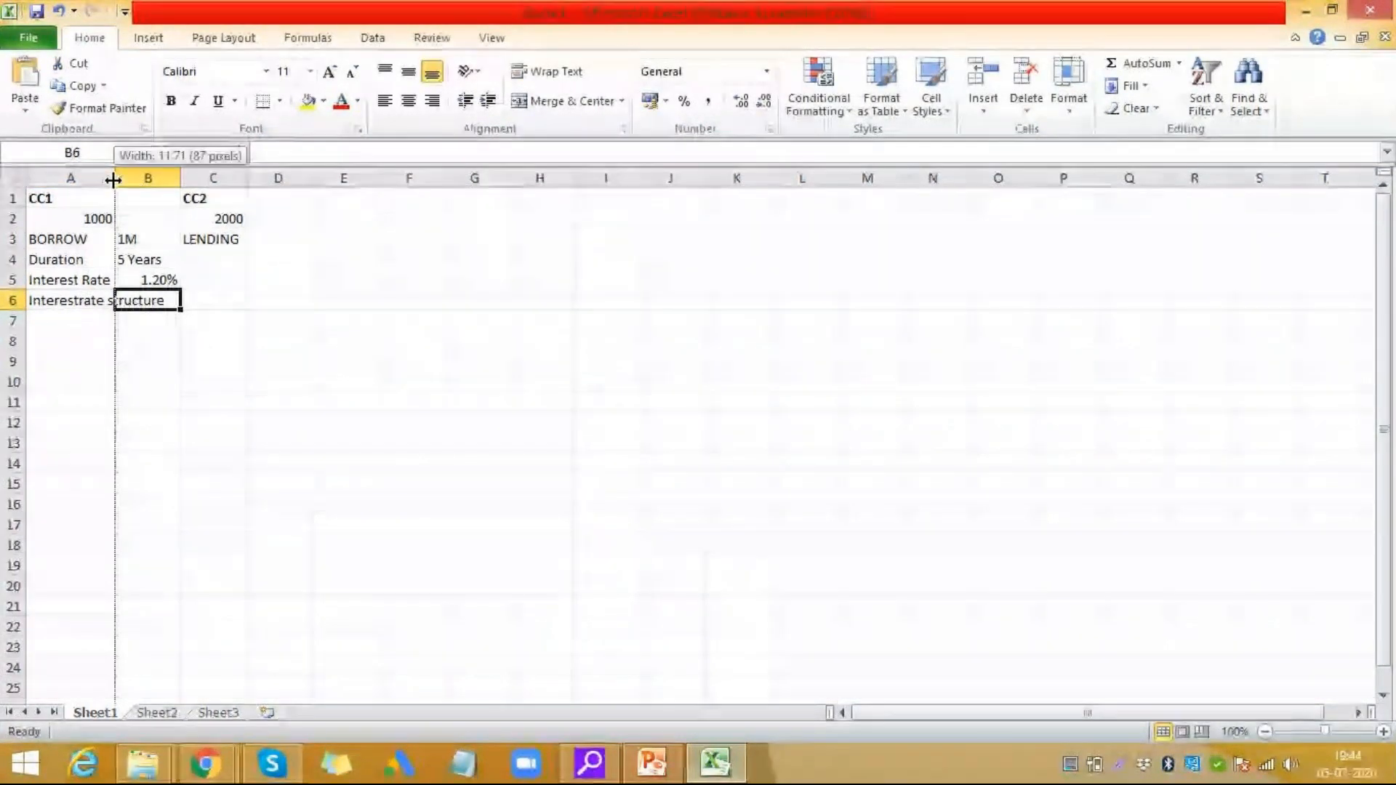
double_click(113, 179)
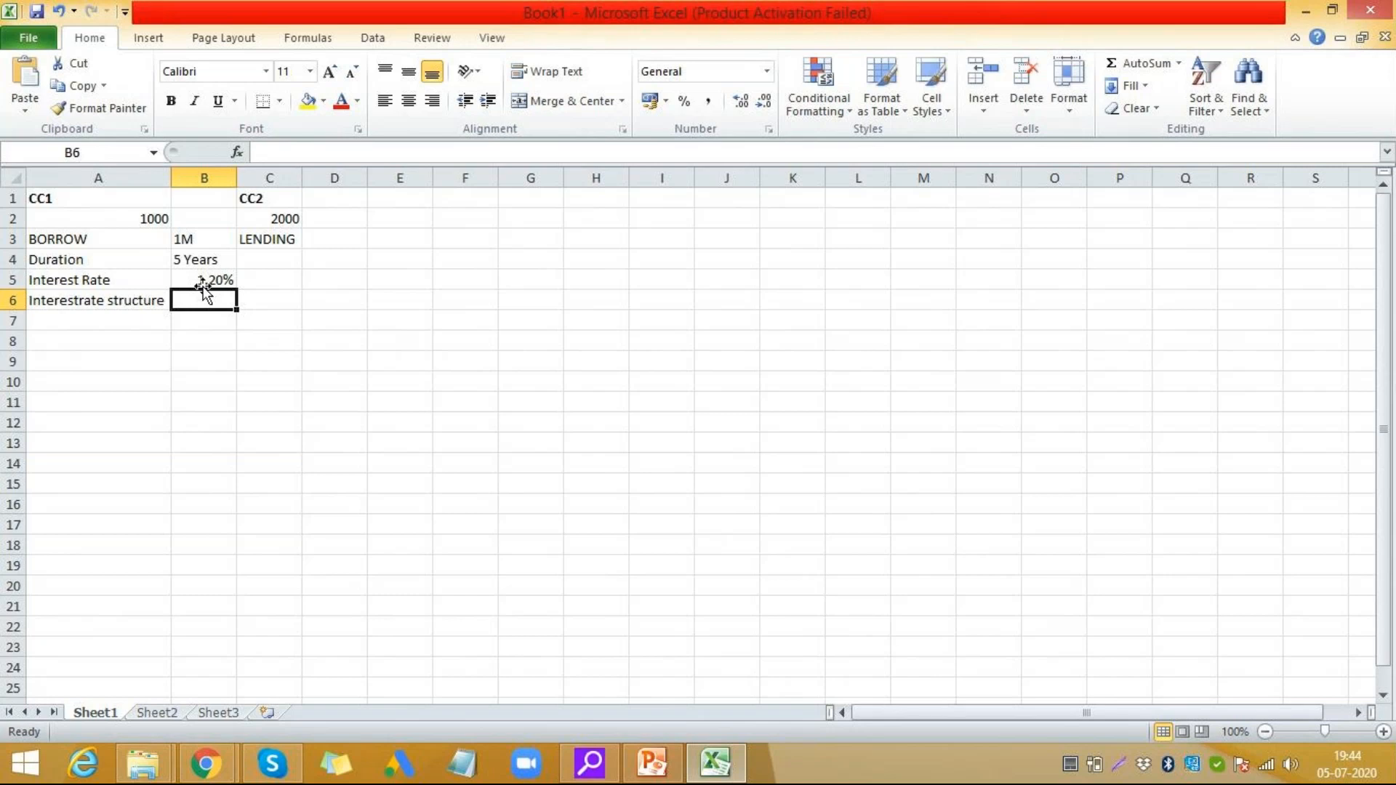
type("360")
key("Tab")
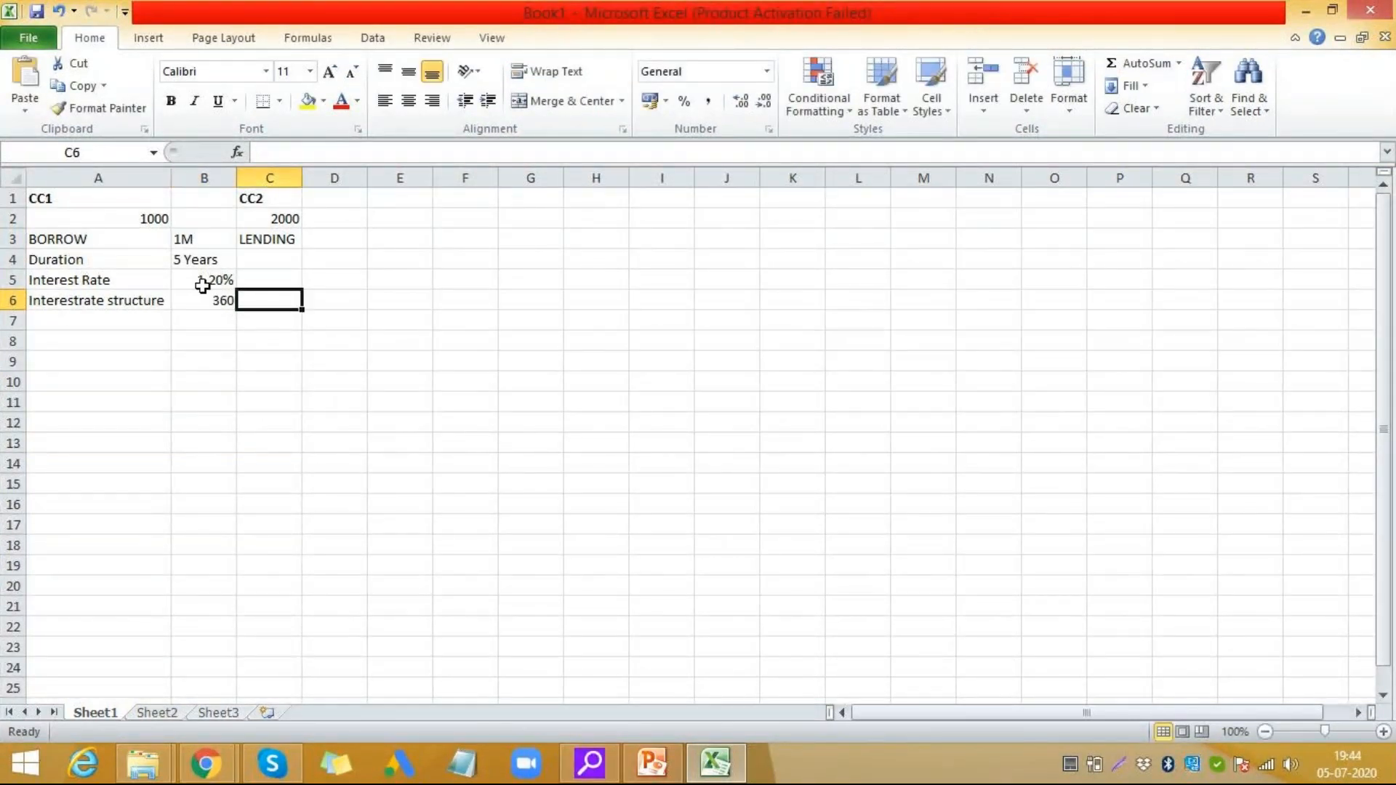
- Set the Interestrate structure value in cell B6 to 365
key("Left")
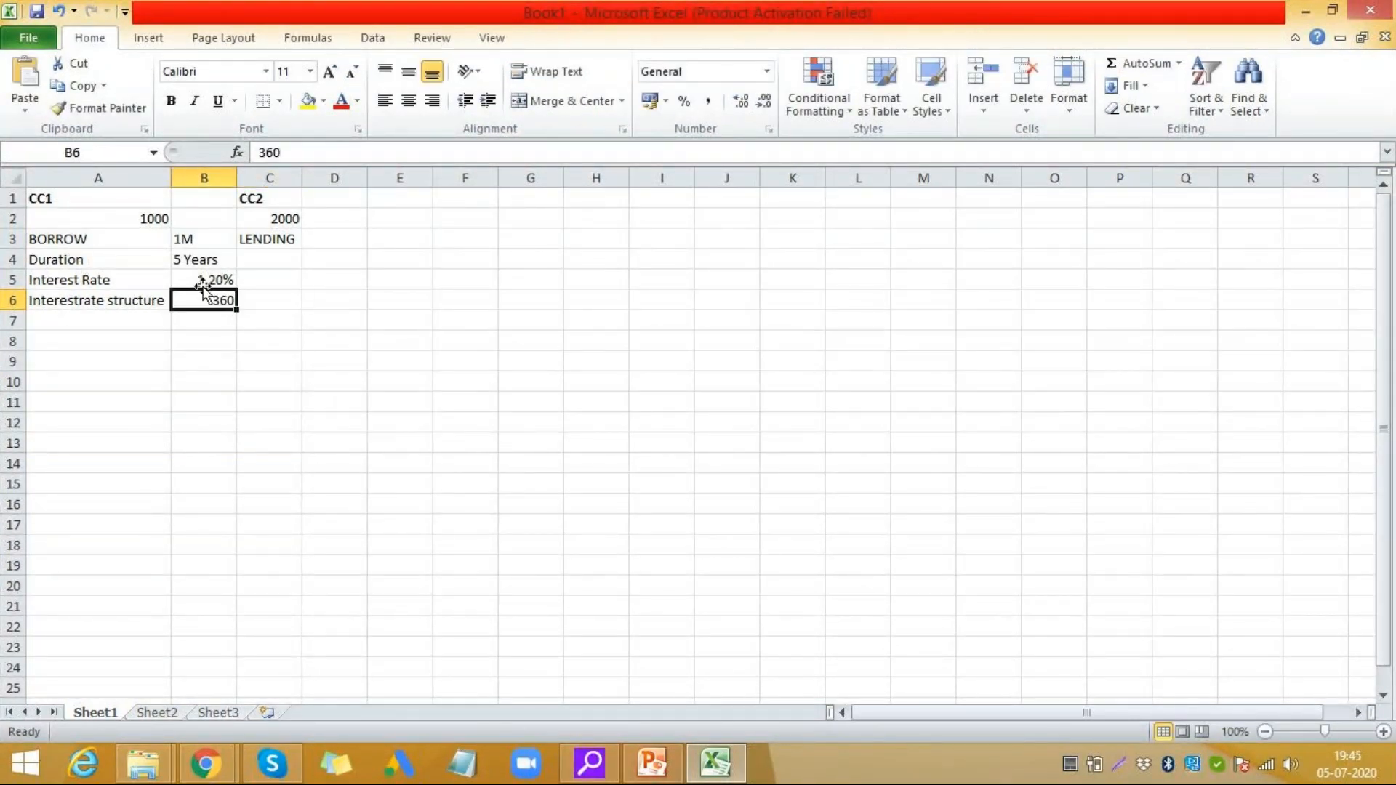
type("265")
key("Tab")
key("Left")
type("365")
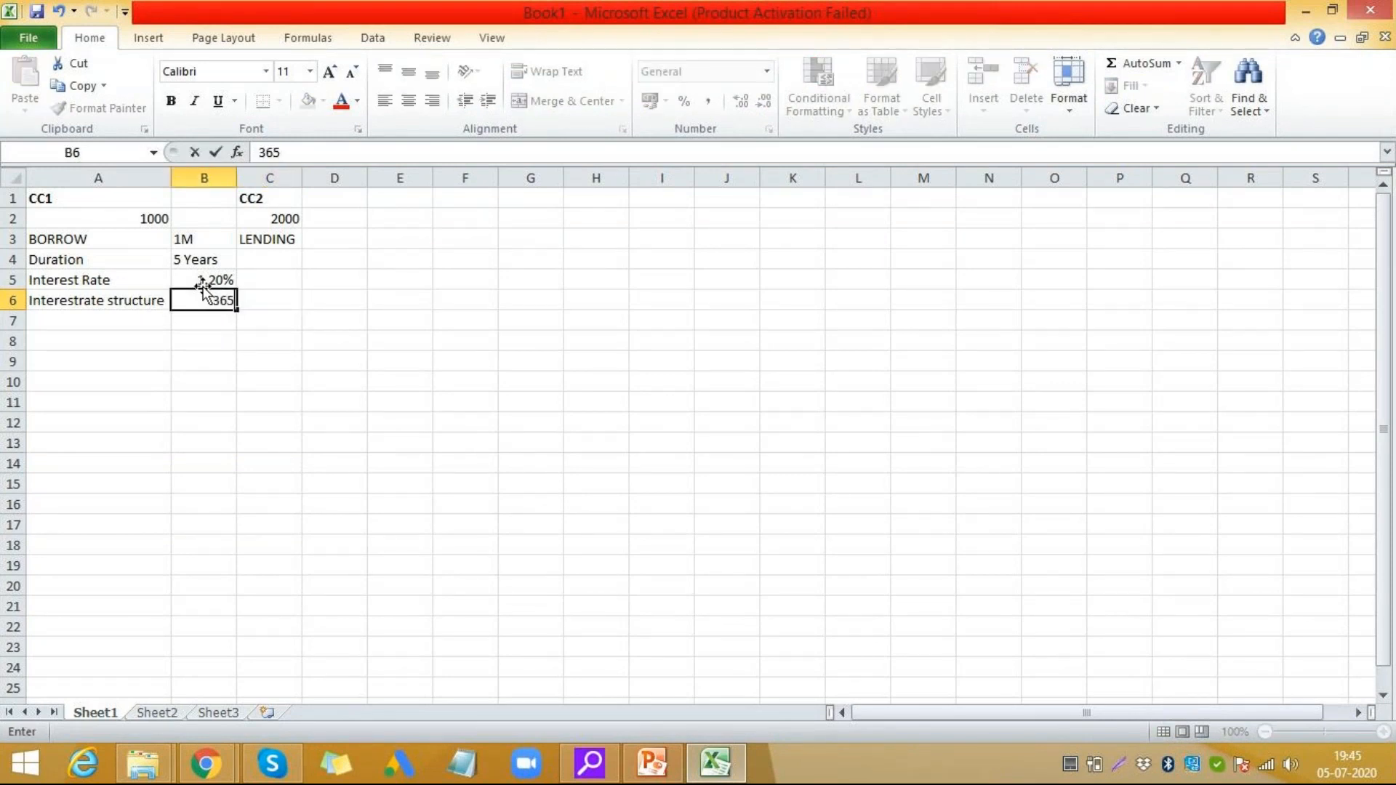
key("Tab")
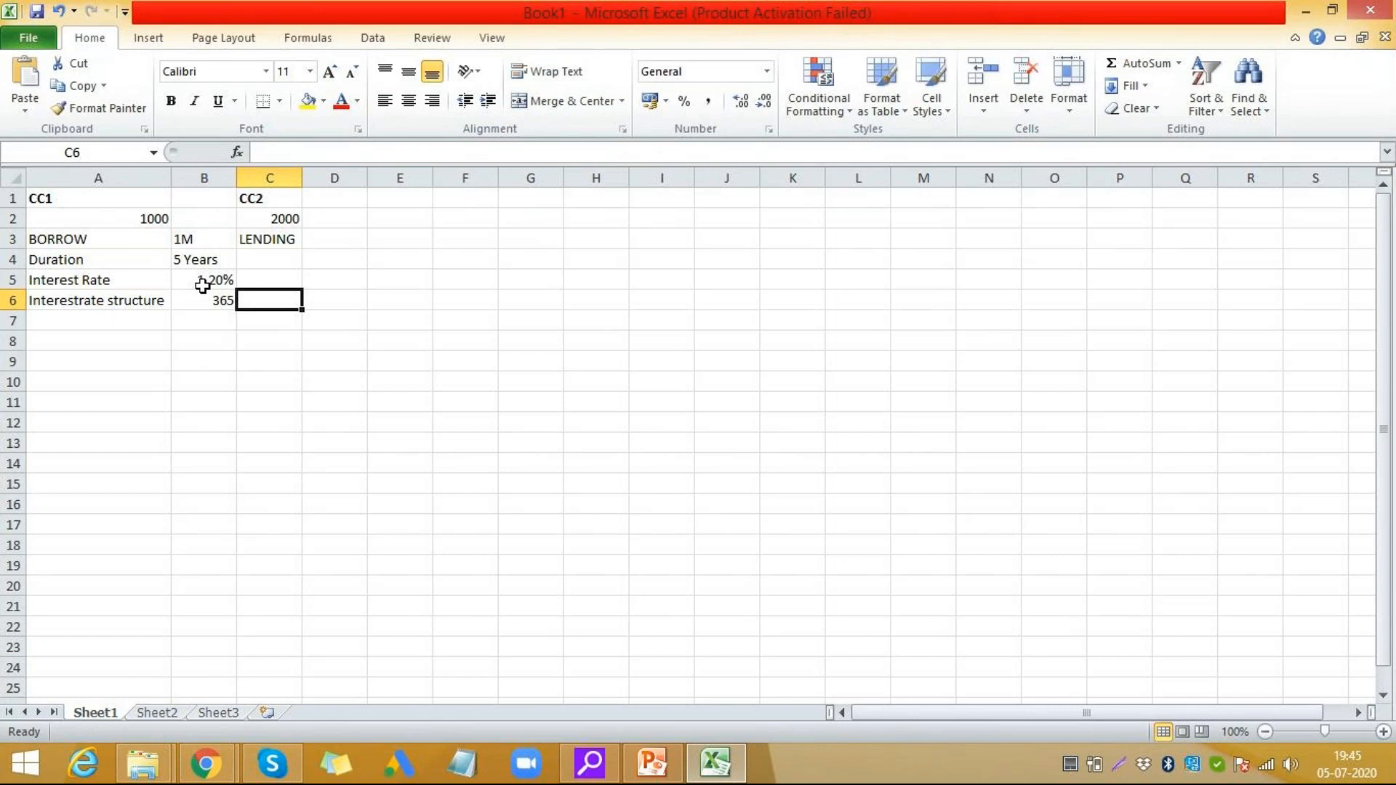
key("Return")
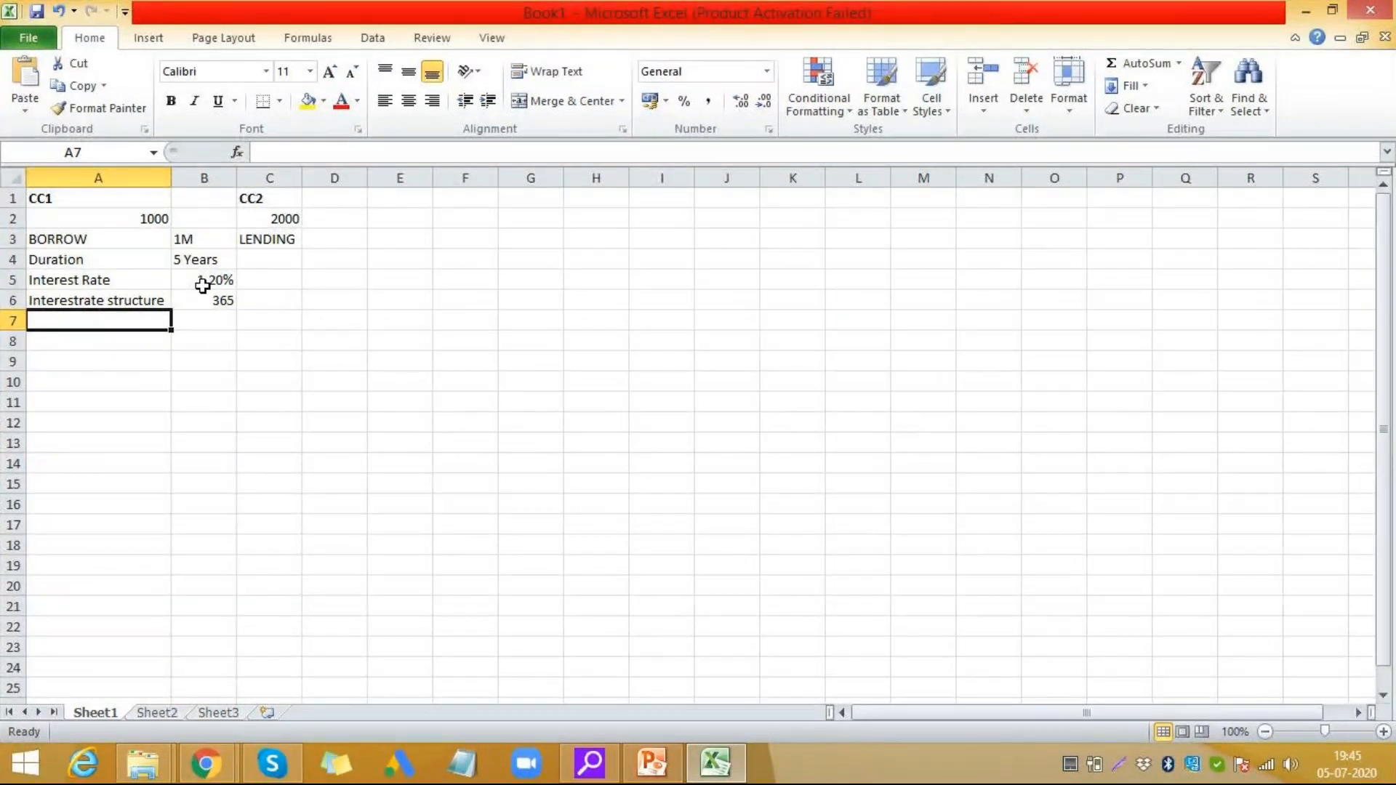
- Enter the heading Cash Flow in cell I1 and fit column I's width to it
left_click(675, 203)
type("Cash Fl")
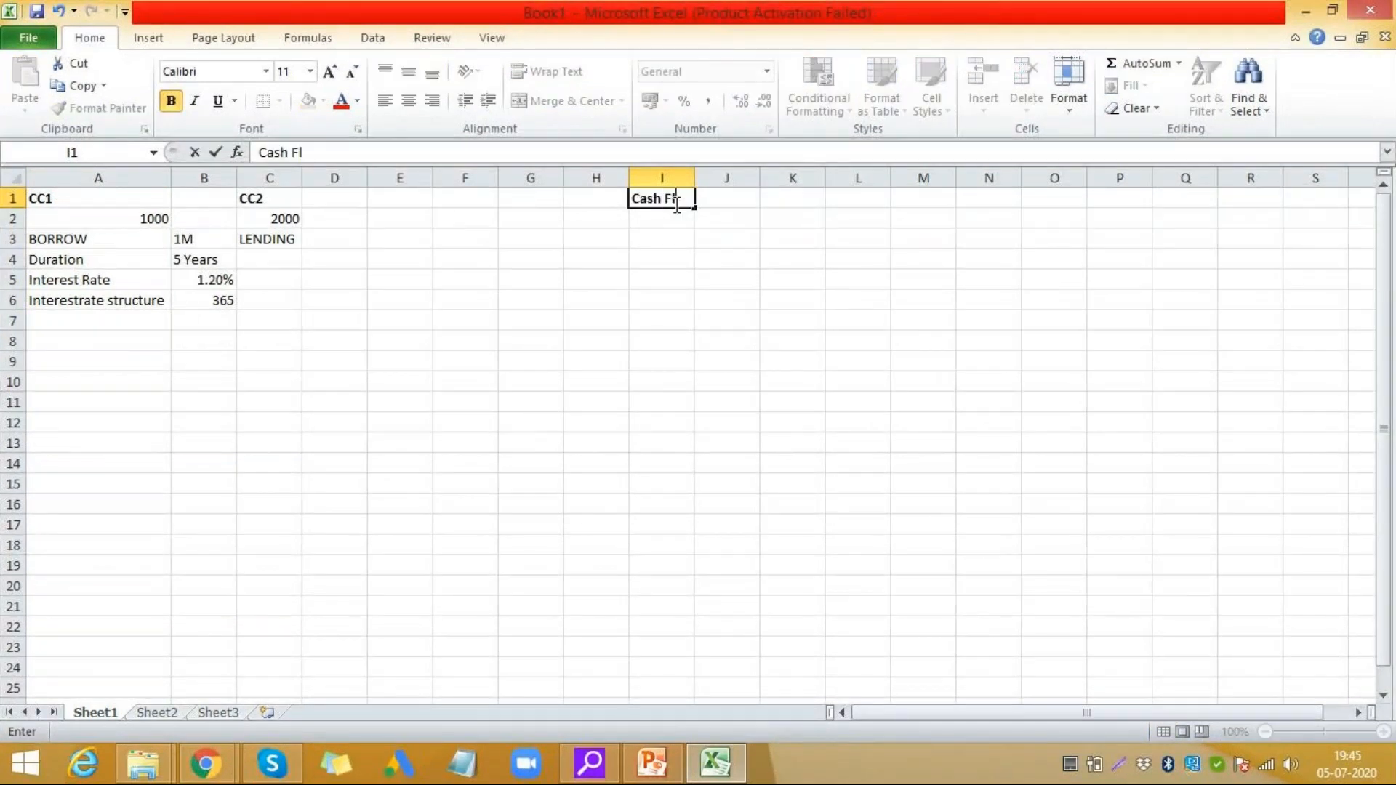
type("ow")
key("Tab")
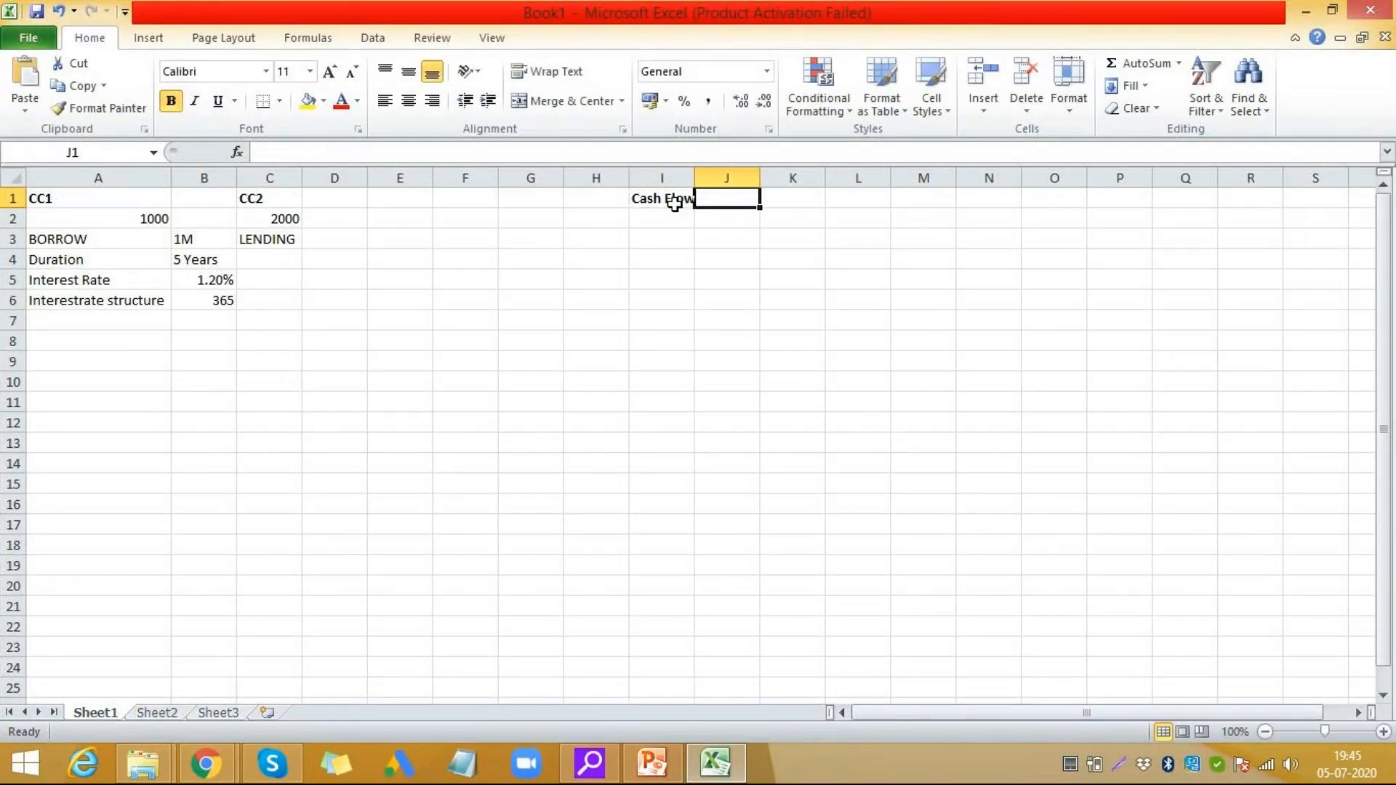
double_click(695, 178)
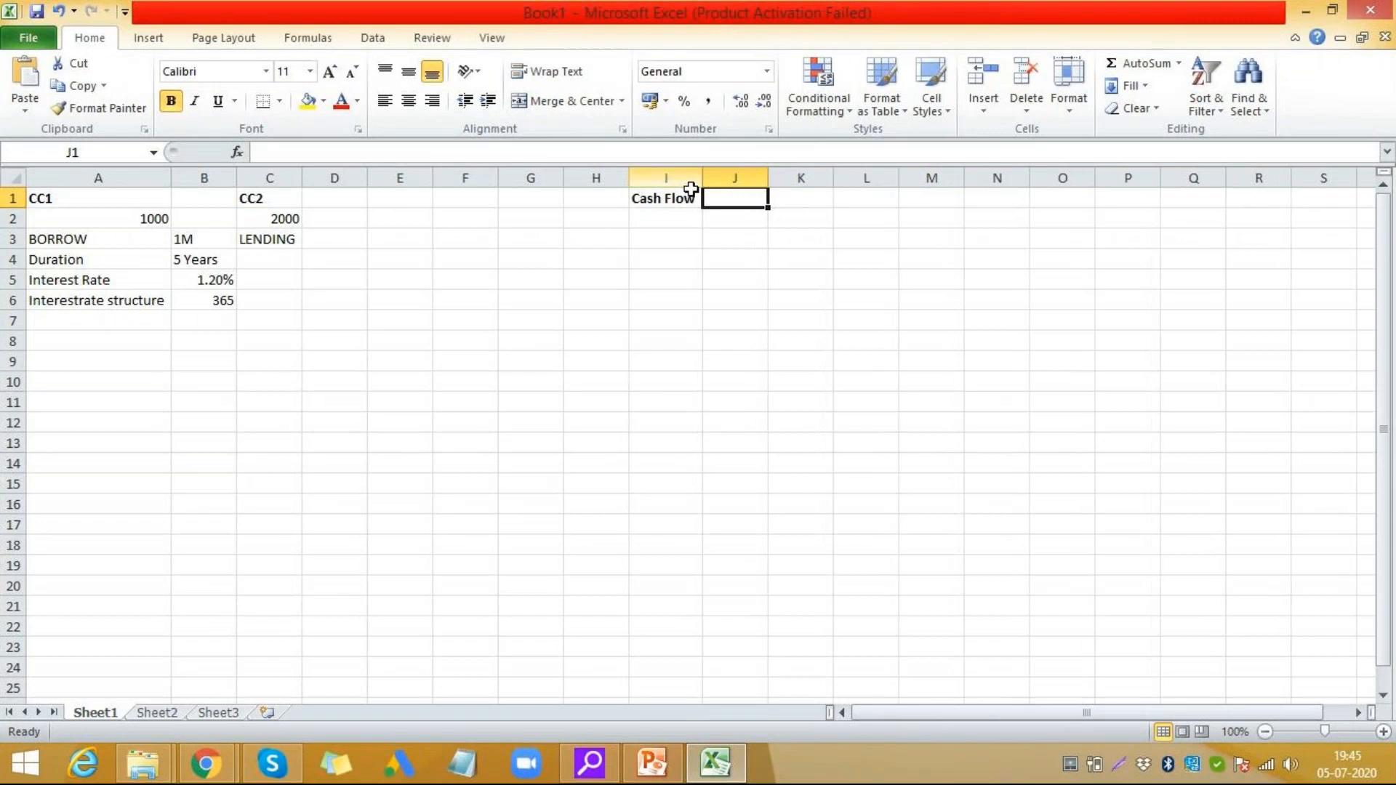
- Enter company code 1000 in cell I2 under Cash Flow and the inflow 1M+ in J2
left_click(669, 225)
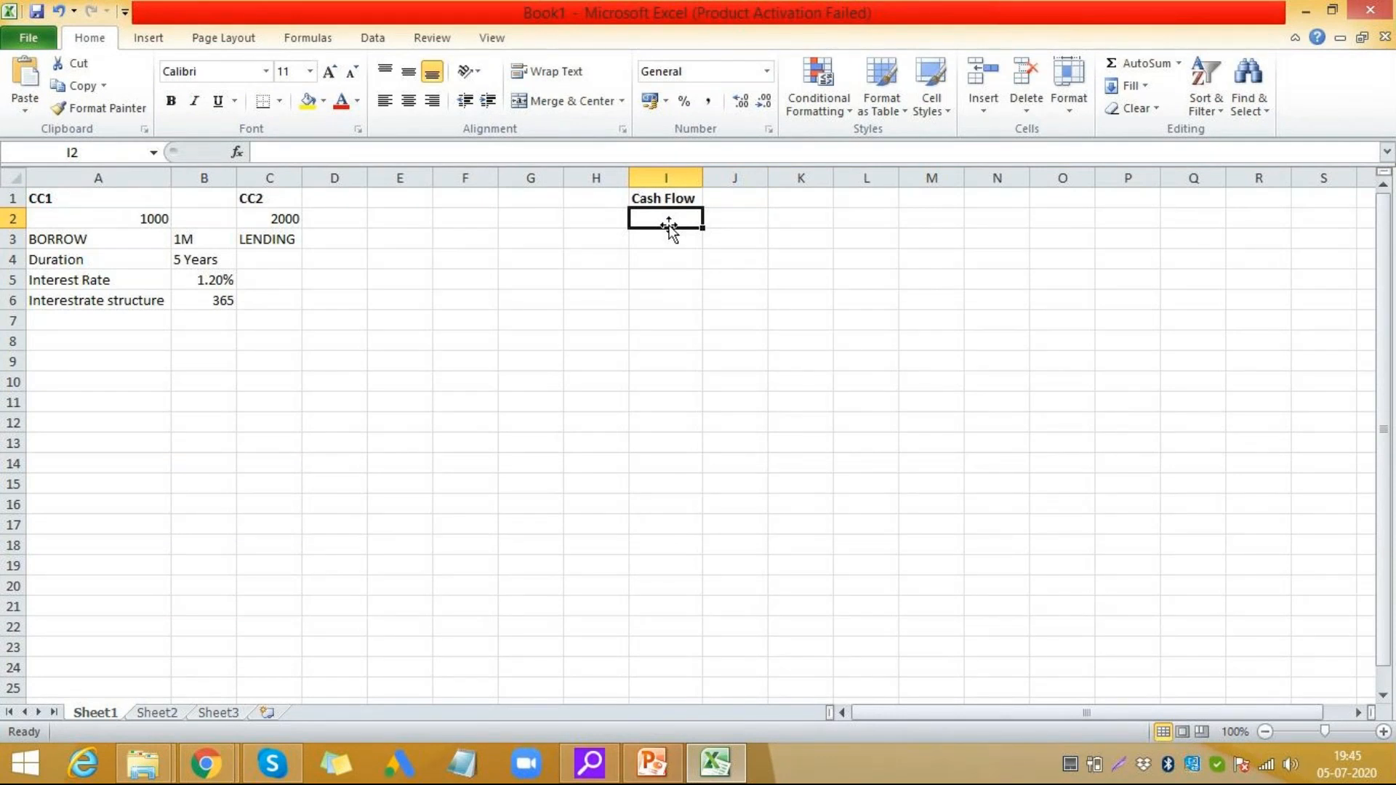
type("1000")
key("Tab")
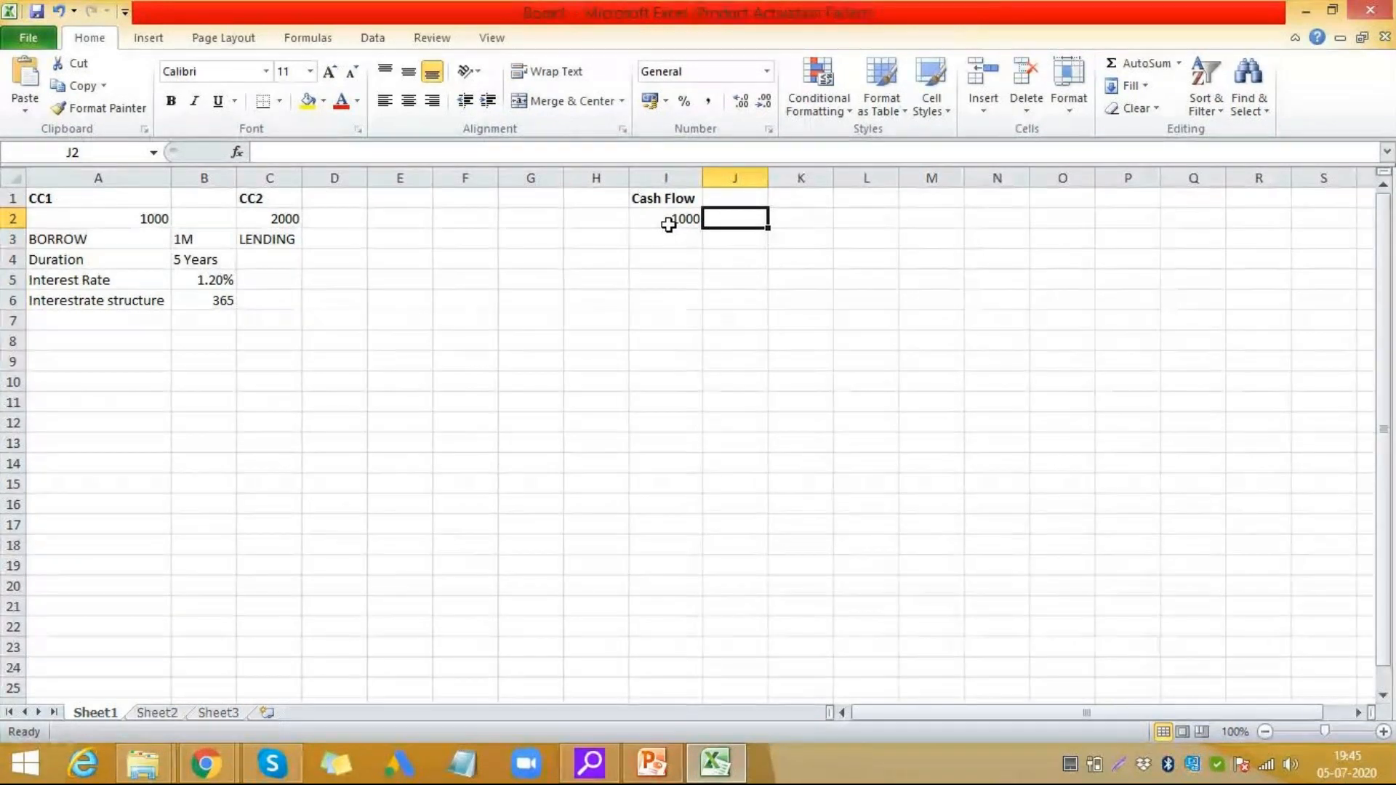
type("1")
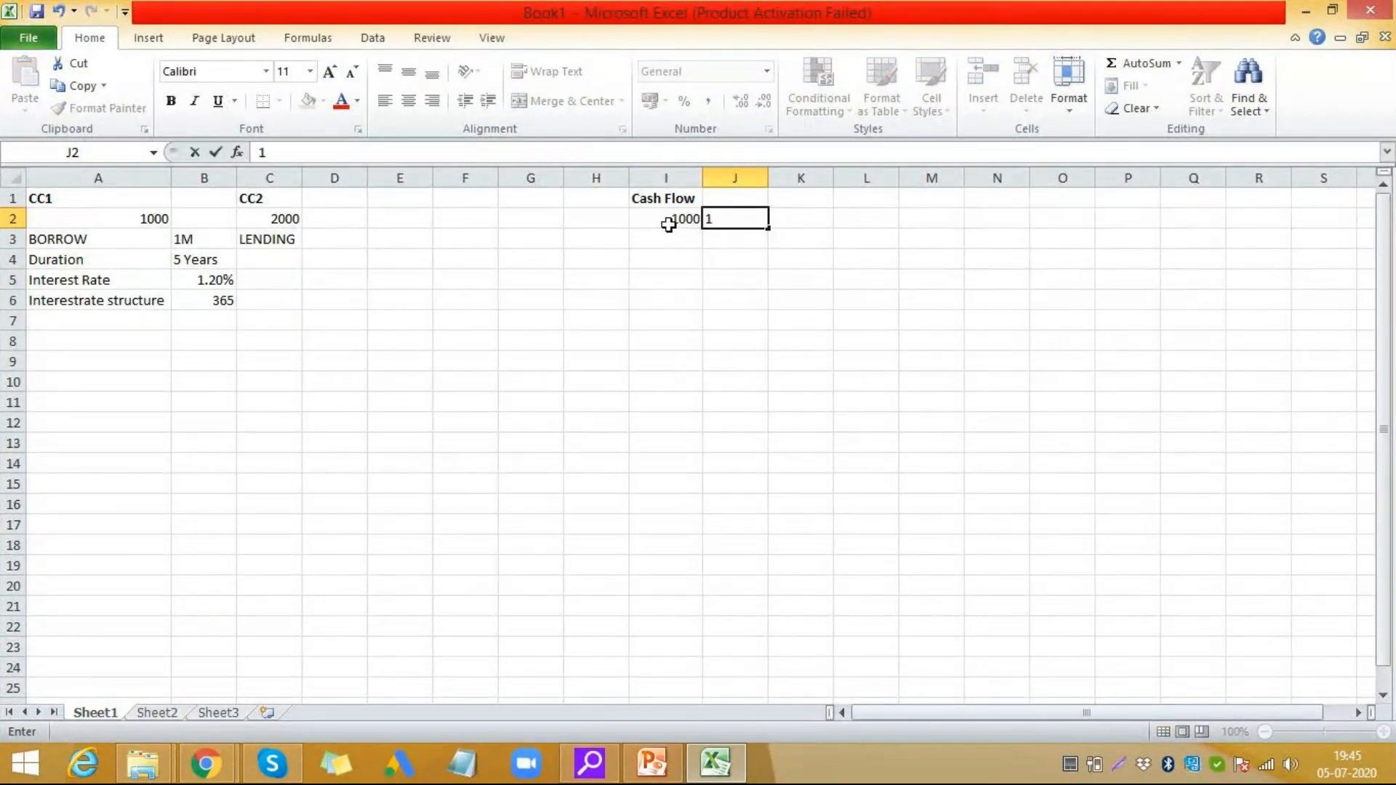
type("M+")
key("Tab")
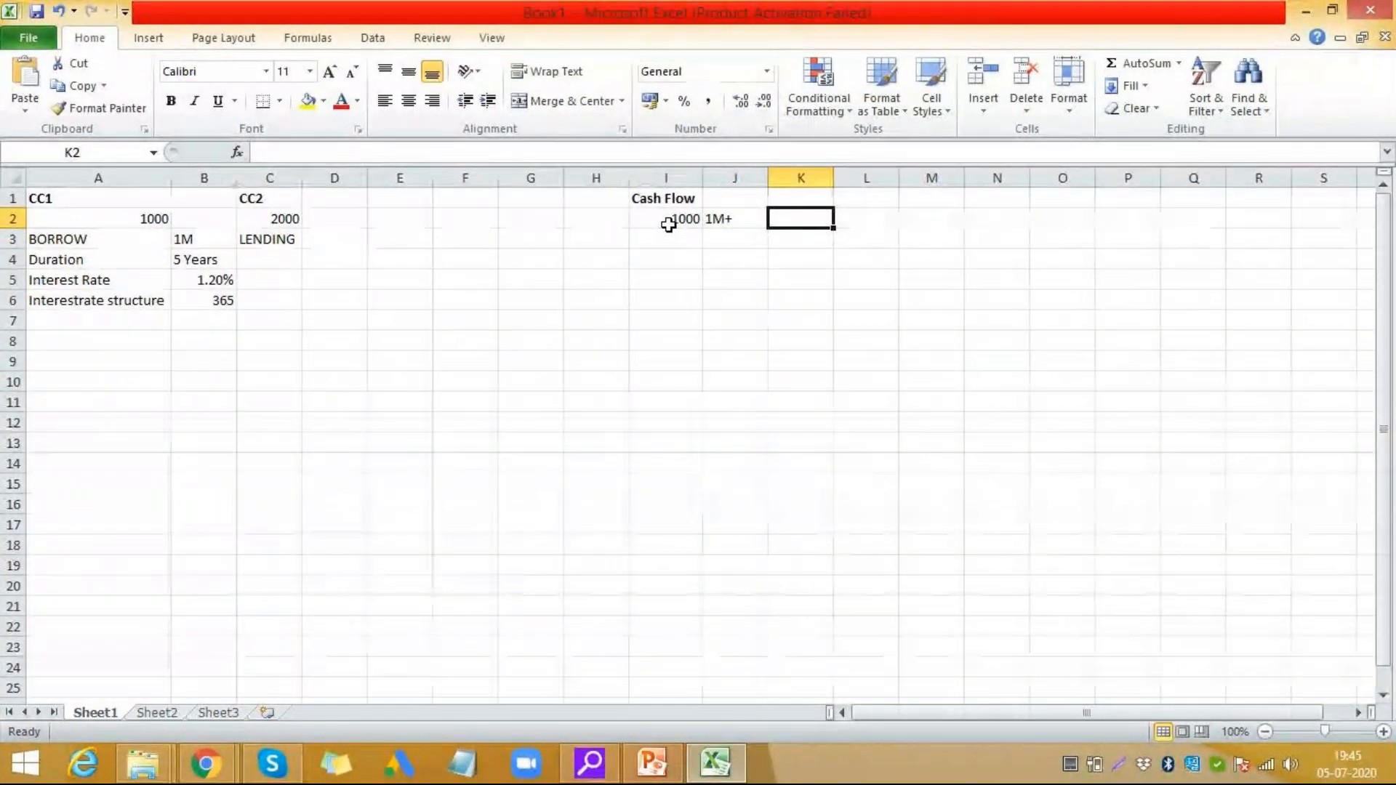
- Enter the date 05.07.2020 in cell K2 and fit column K's width to it
type("070")
key("BackSpace")
key("BackSpace")
key("BackSpace")
type("05.07.2020")
key("Tab")
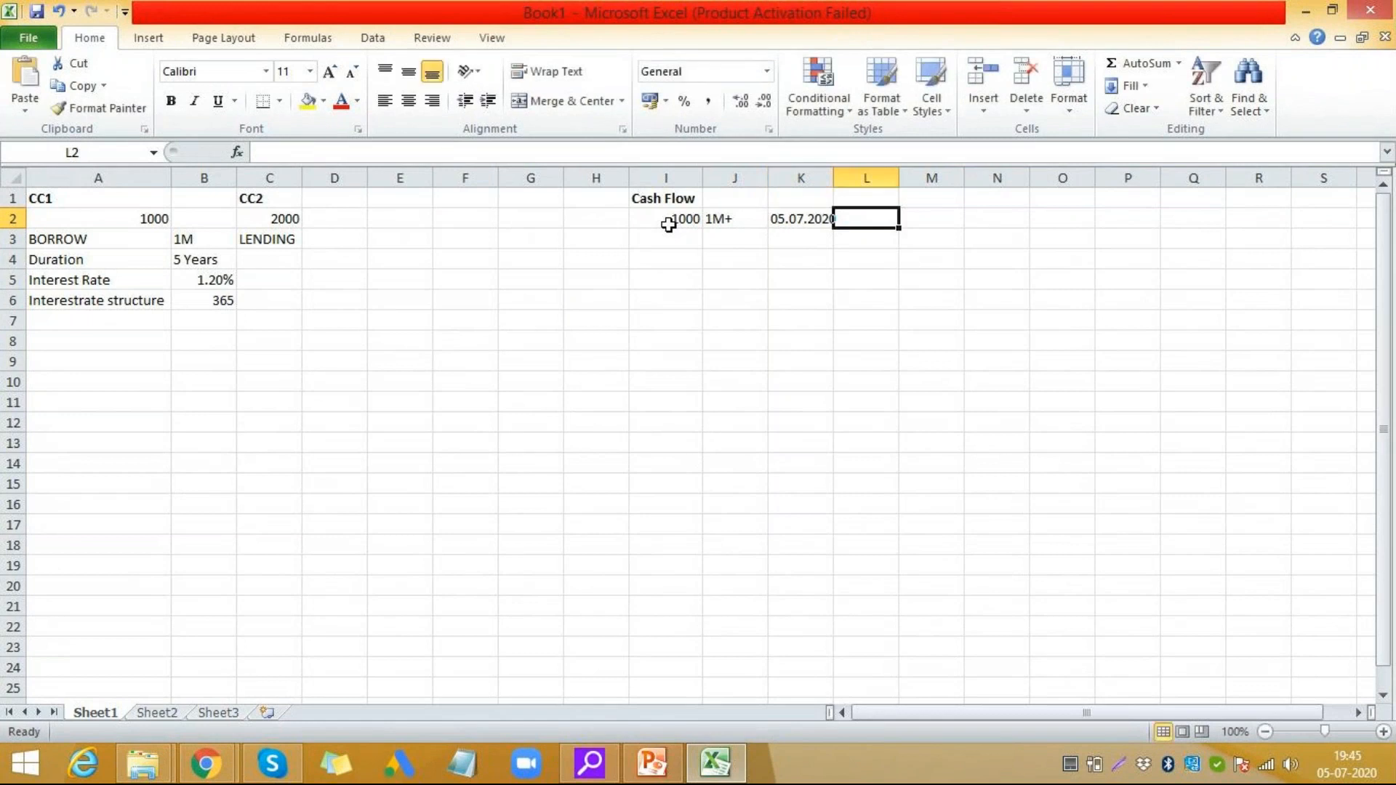
double_click(833, 178)
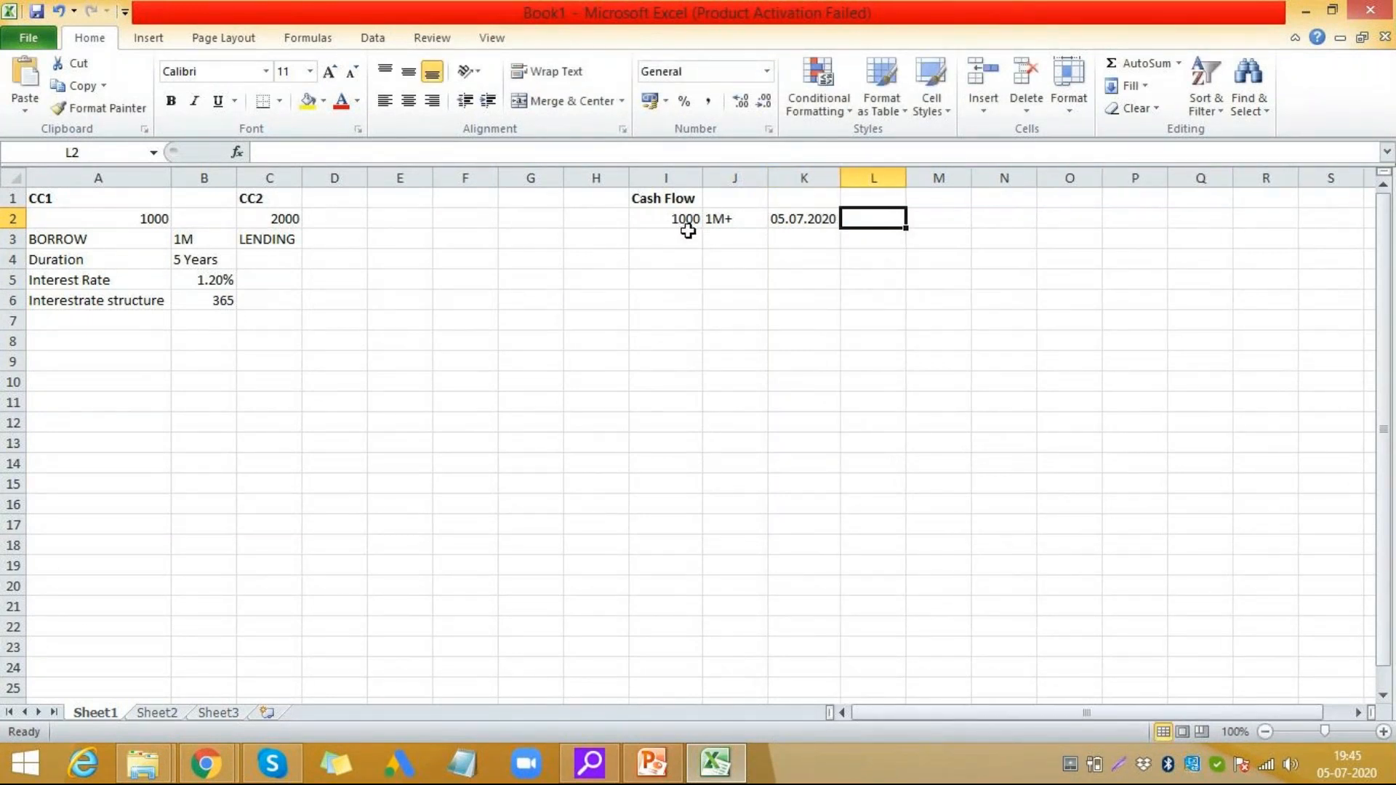
left_click(728, 241)
key("Right")
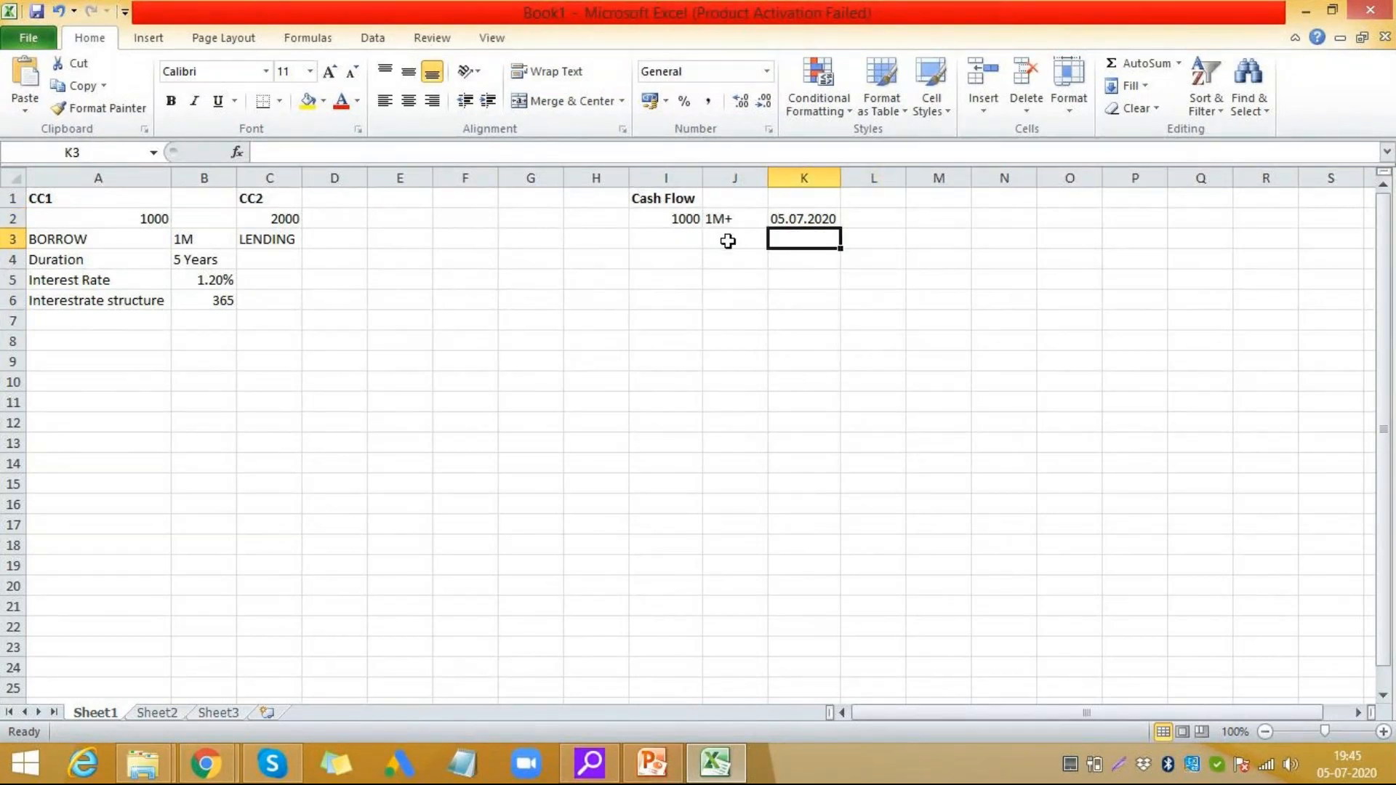
key("Down")
key("Down")
key("Down")
key("Left")
key("Down")
key("Up")
key("Up")
key("Up")
key("Up")
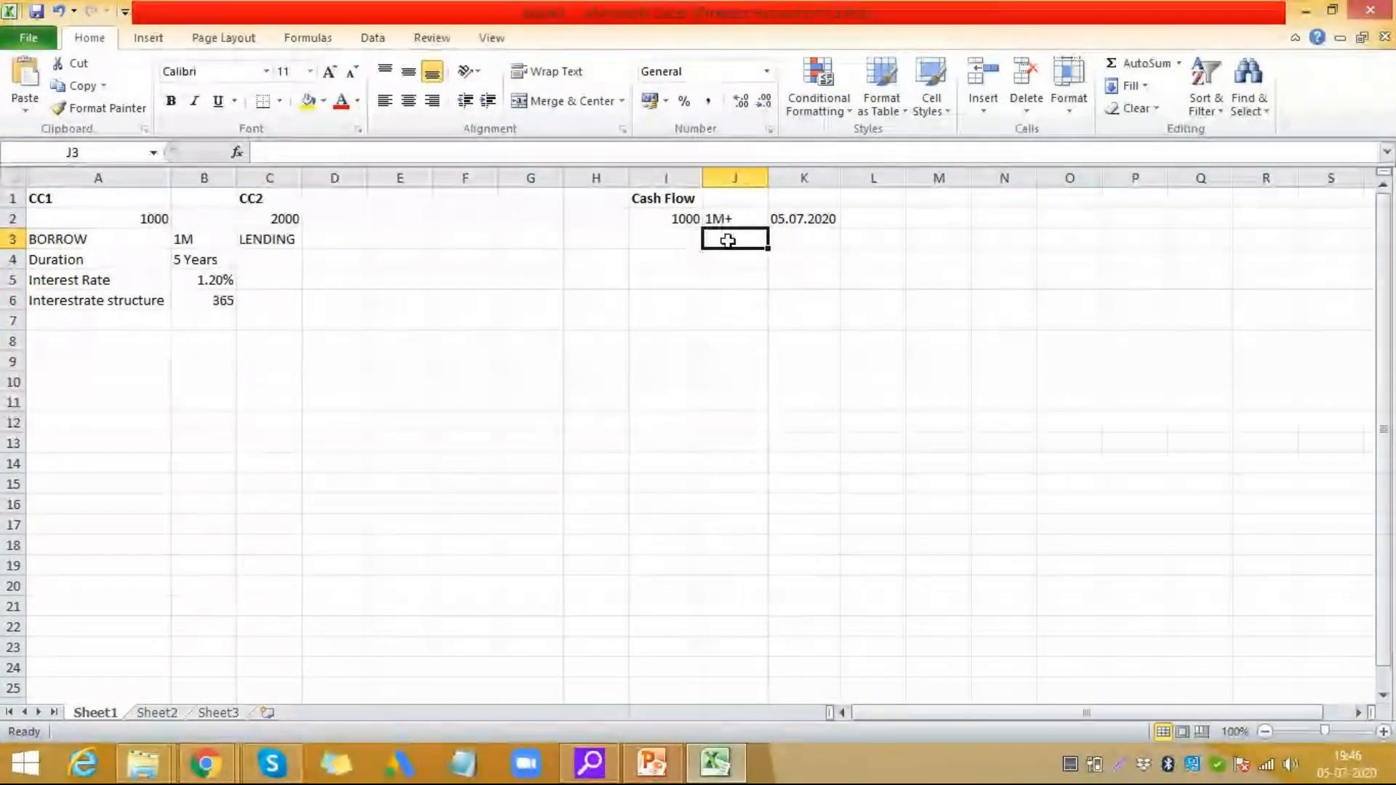
- Enter the date 06.07.2020 in cell K3 below the first cash flow date
left_click(804, 241)
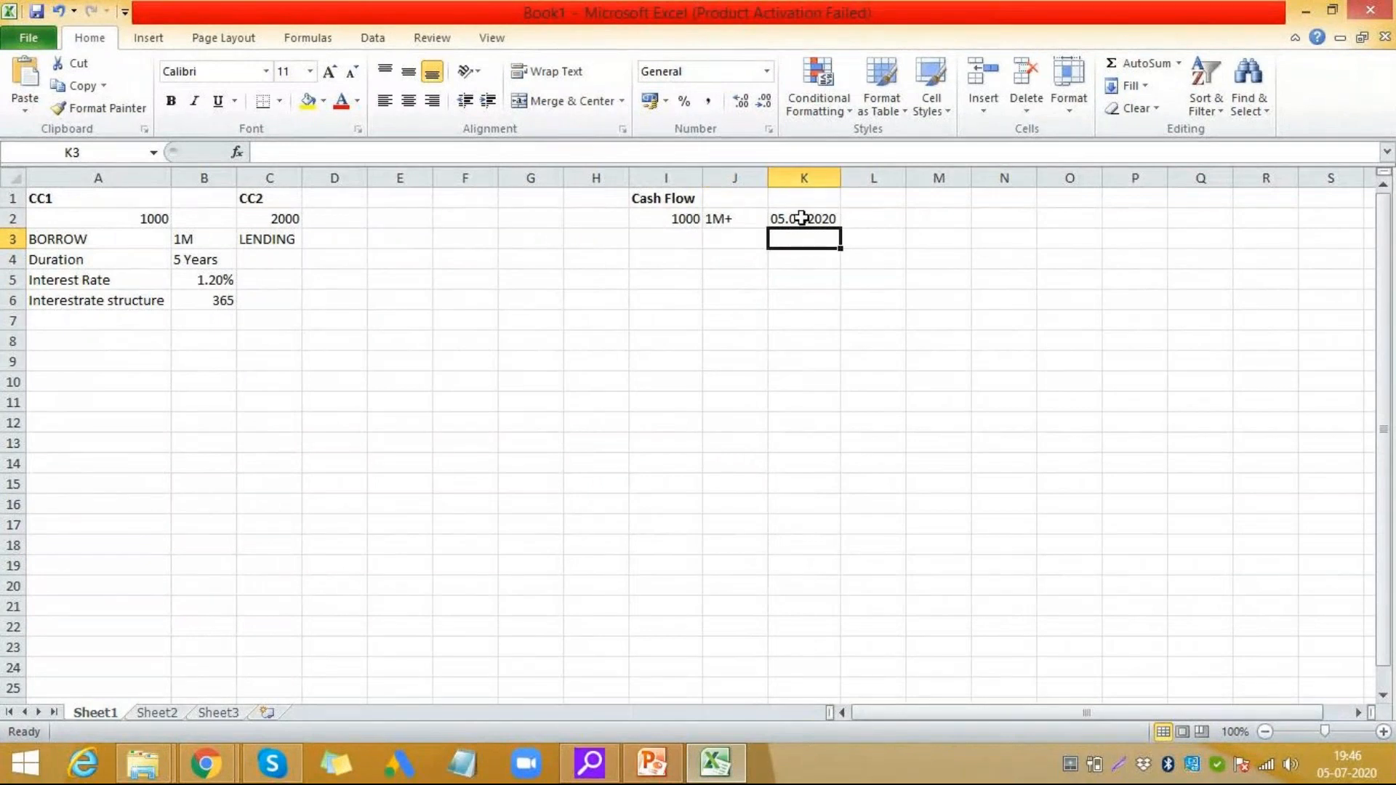
type("06.07")
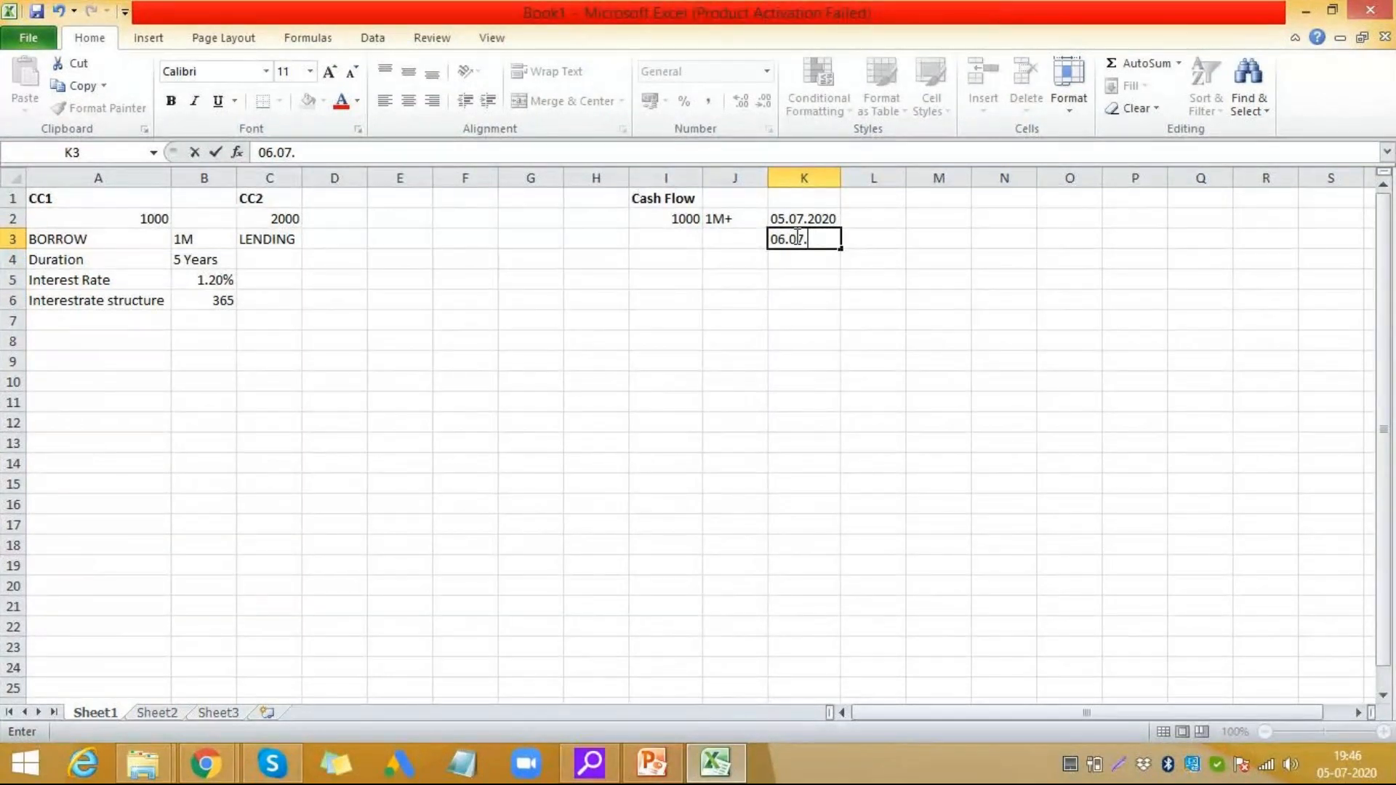
type(".2020")
key("Tab")
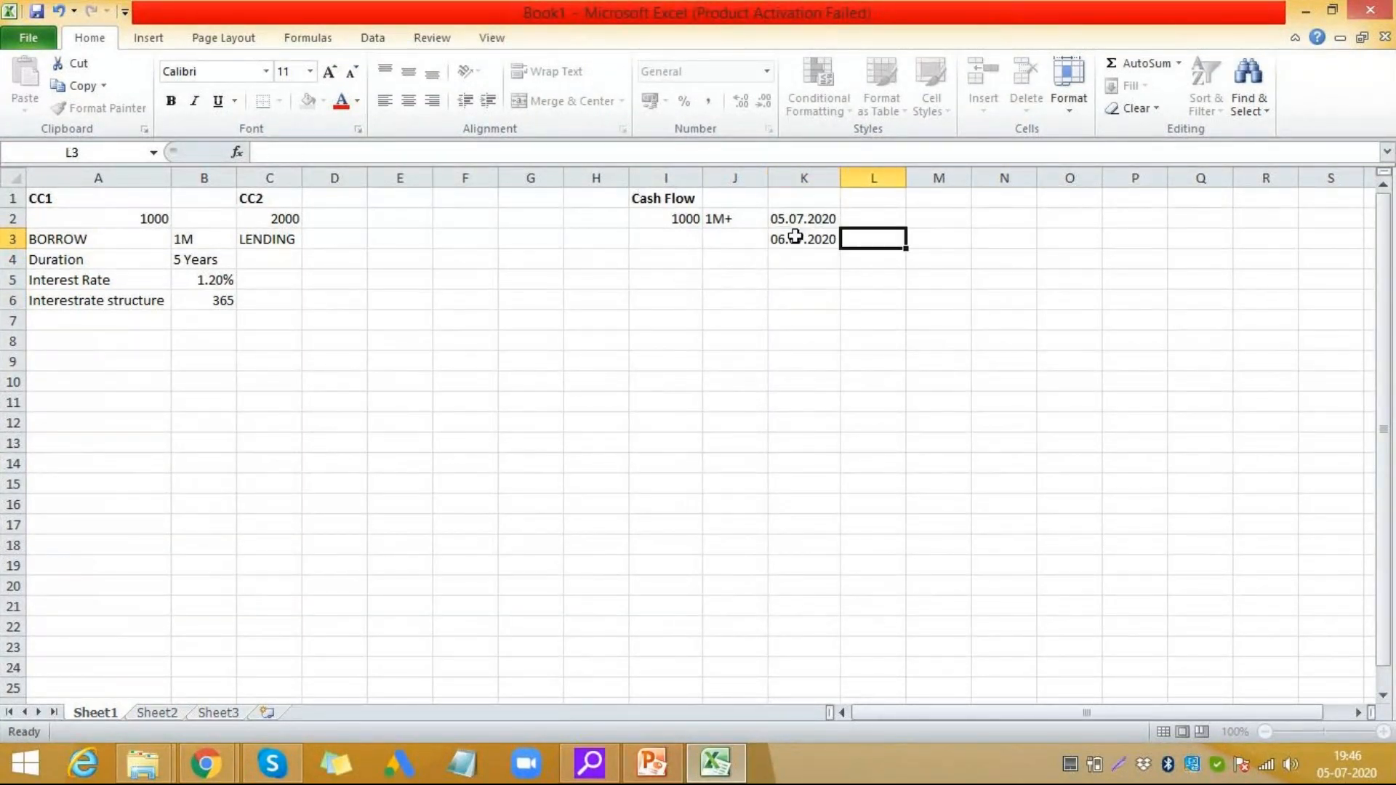
left_click(795, 237)
key("Left")
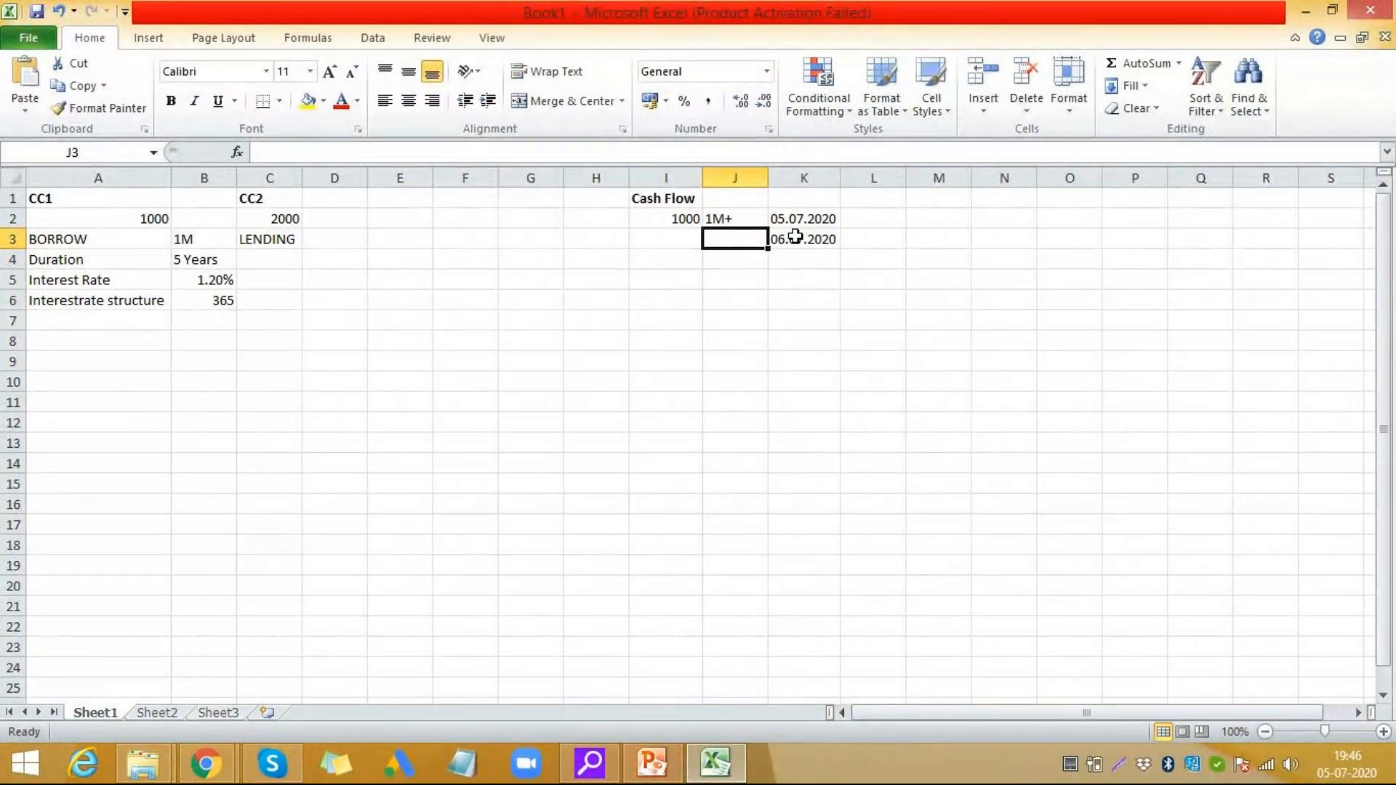
- Add the label Interest to be paid in cell A7
left_click(56, 318)
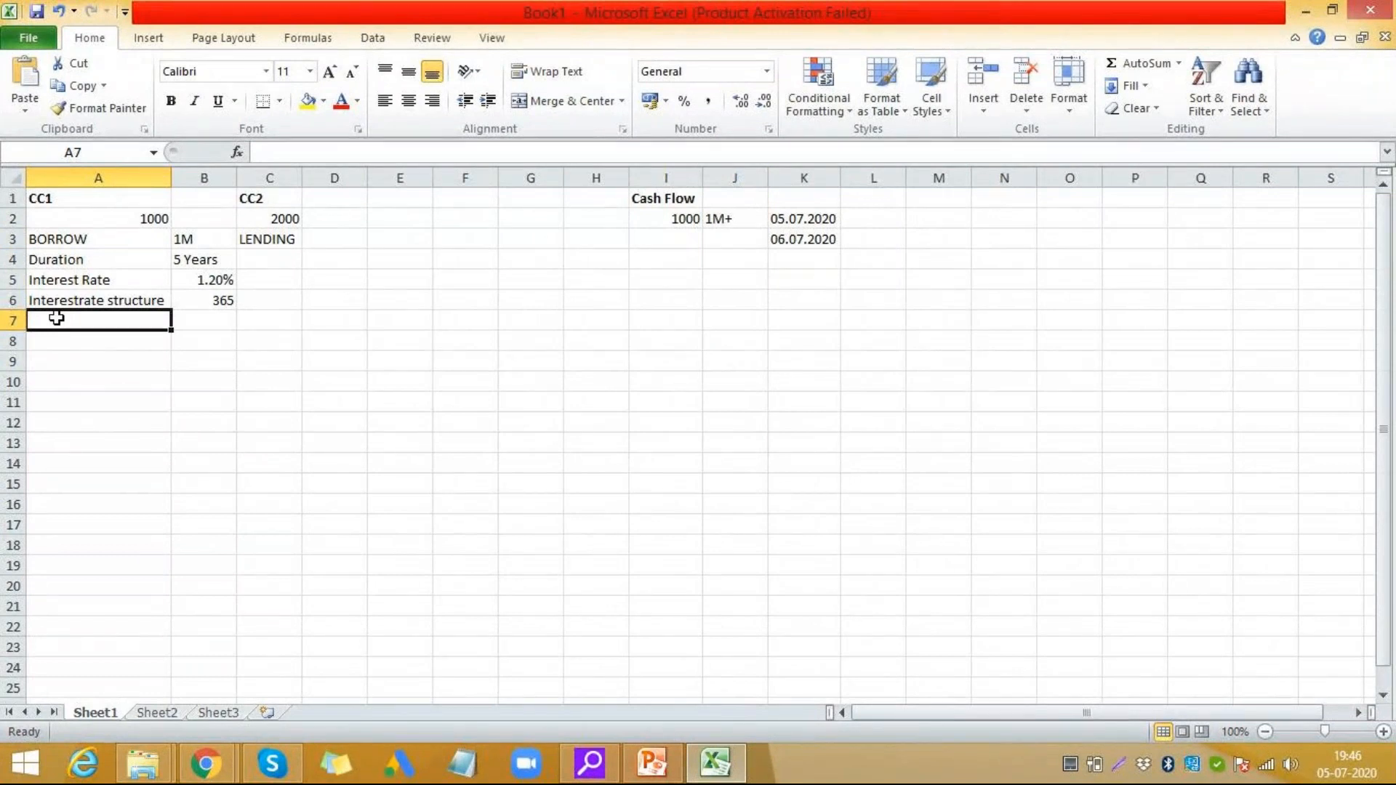
type("Interst")
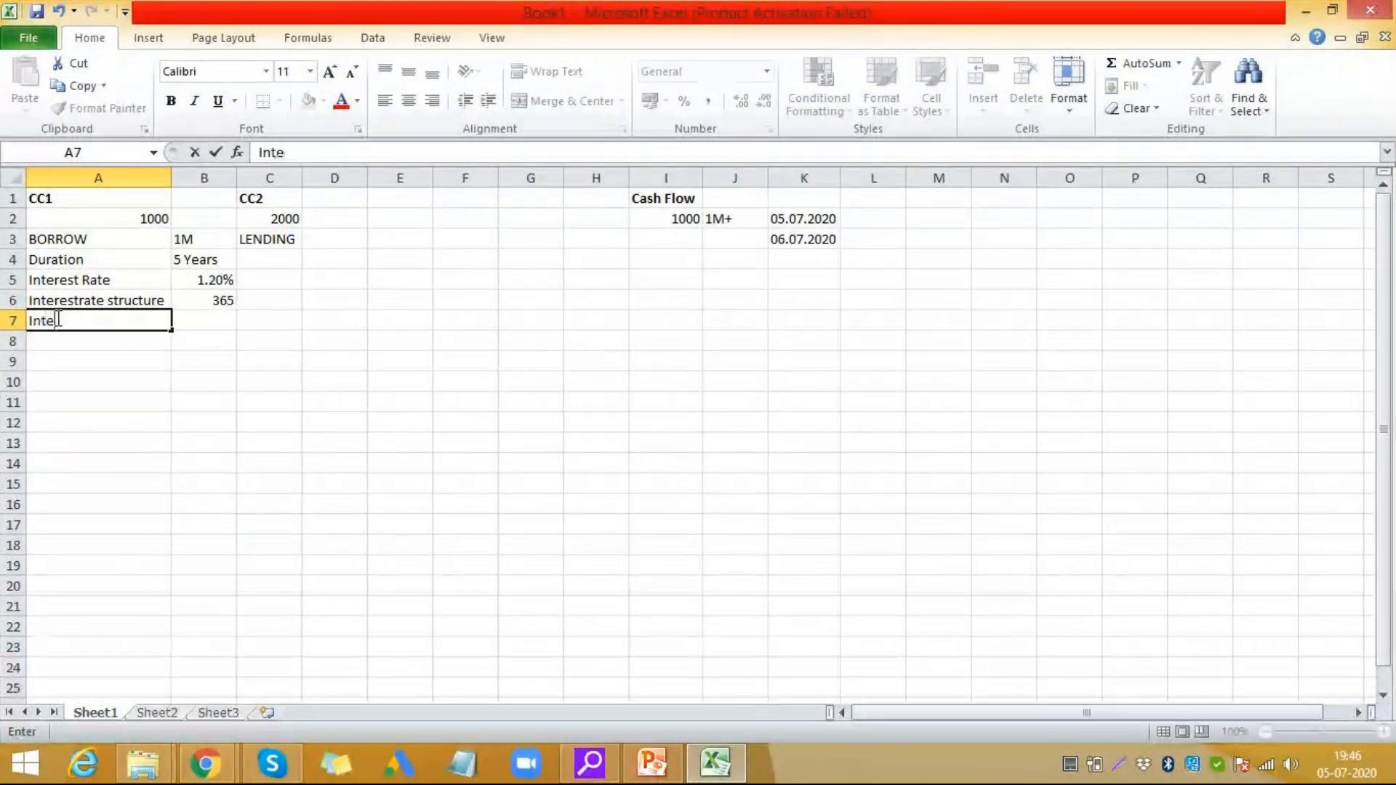
key("BackSpace")
key("BackSpace")
type("est to be paid")
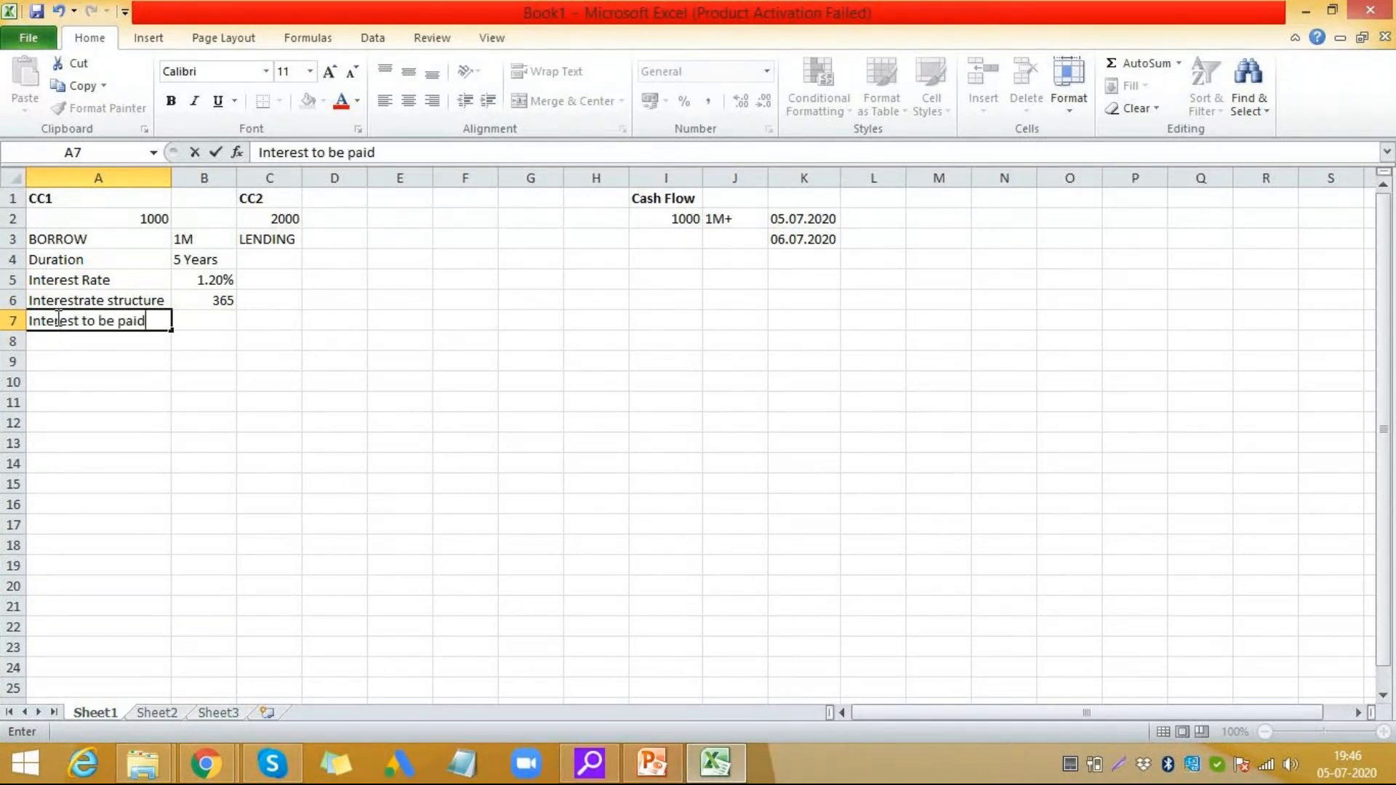
key("Tab")
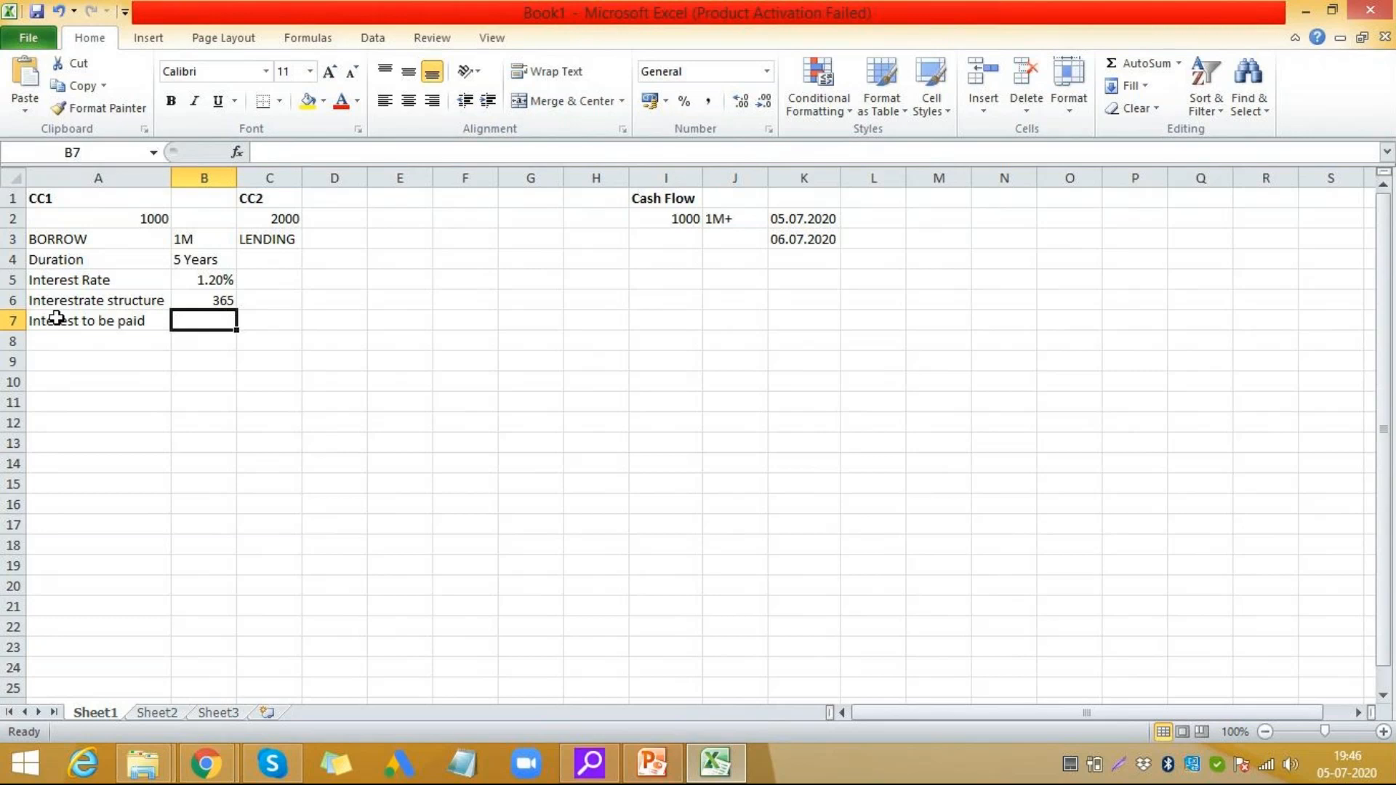
- Enter Yearly in cell B7 as the interest payment frequency
type("Yeasrly")
key("BackSpace")
key("BackSpace")
key("BackSpace")
key("BackSpace")
type("r")
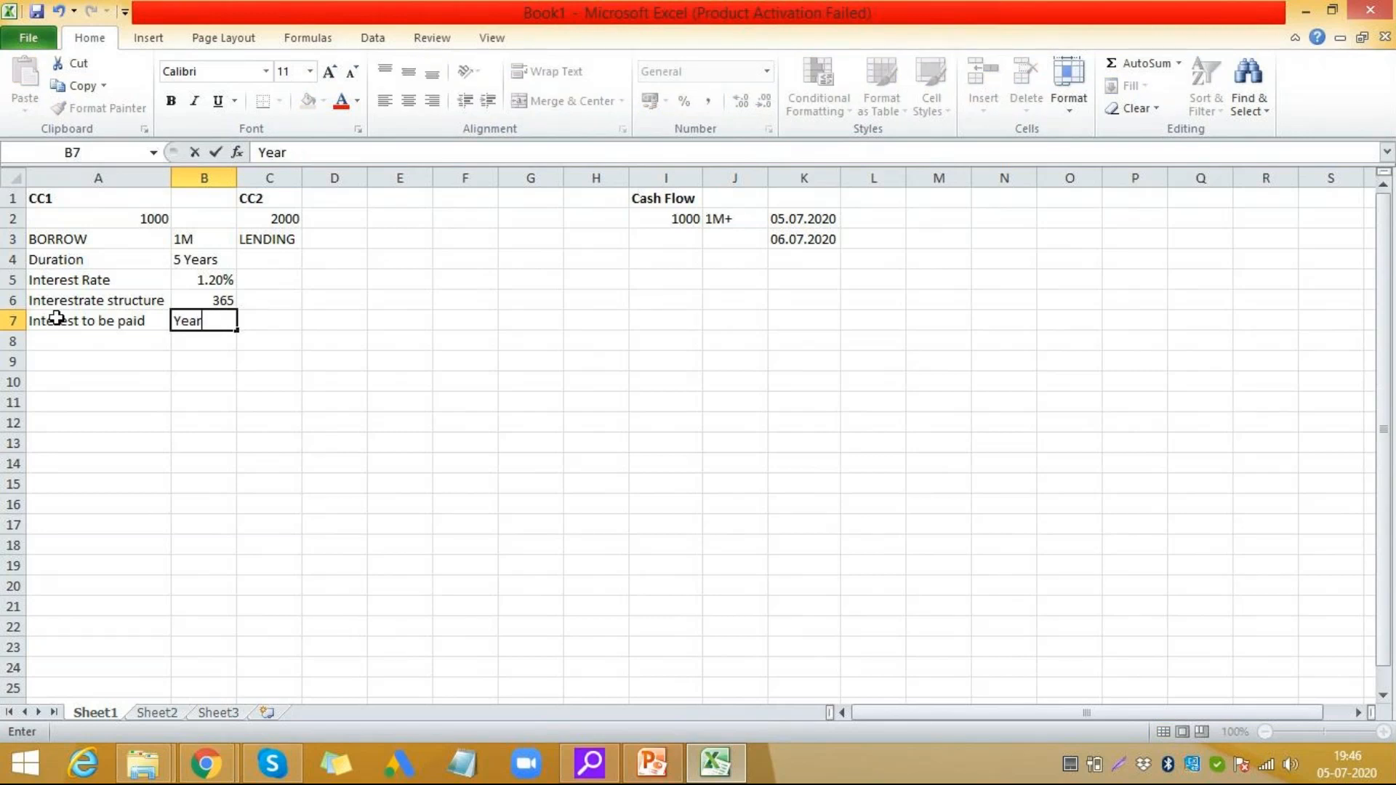
type("ly")
key("Tab")
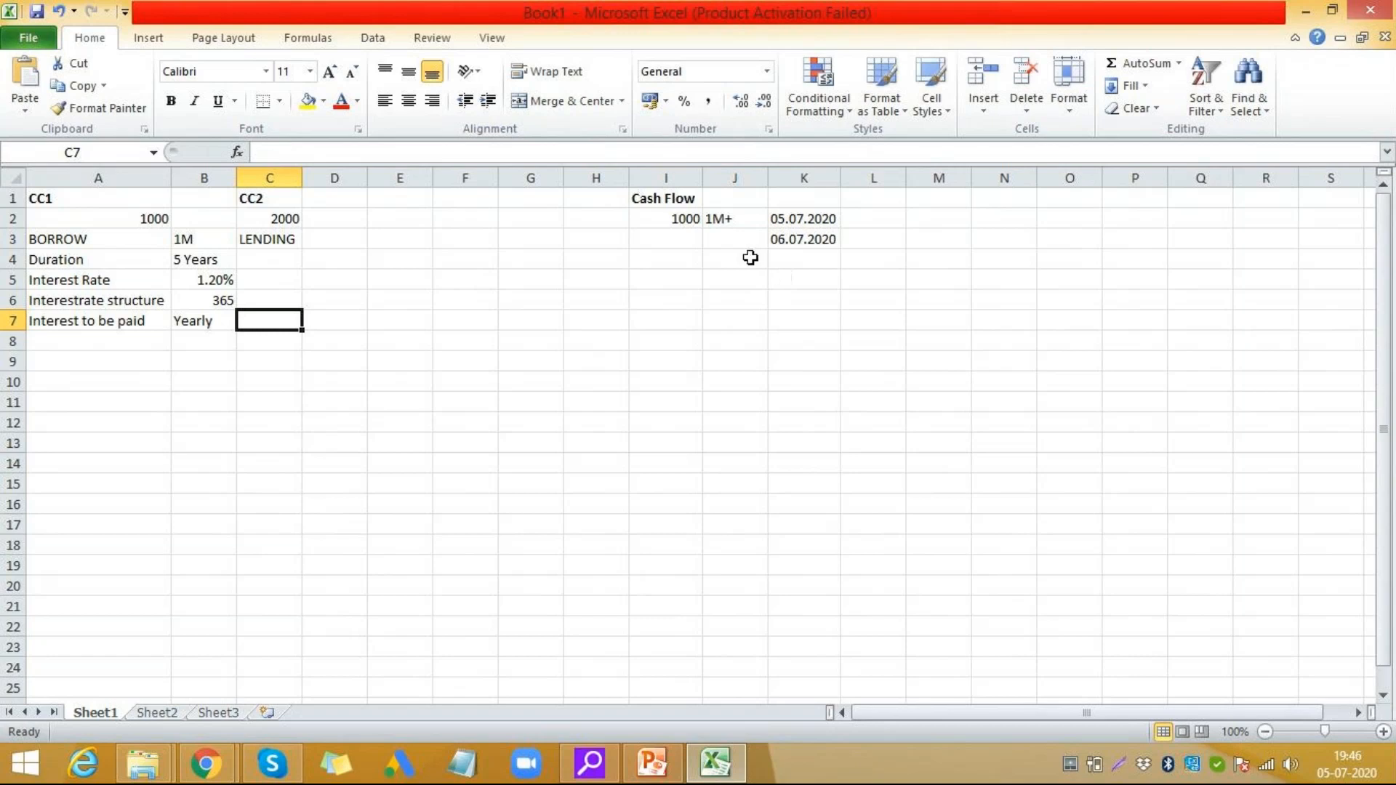
- Enter the interest outflow 12000- in cell J3 of the cash flow
left_click(723, 239)
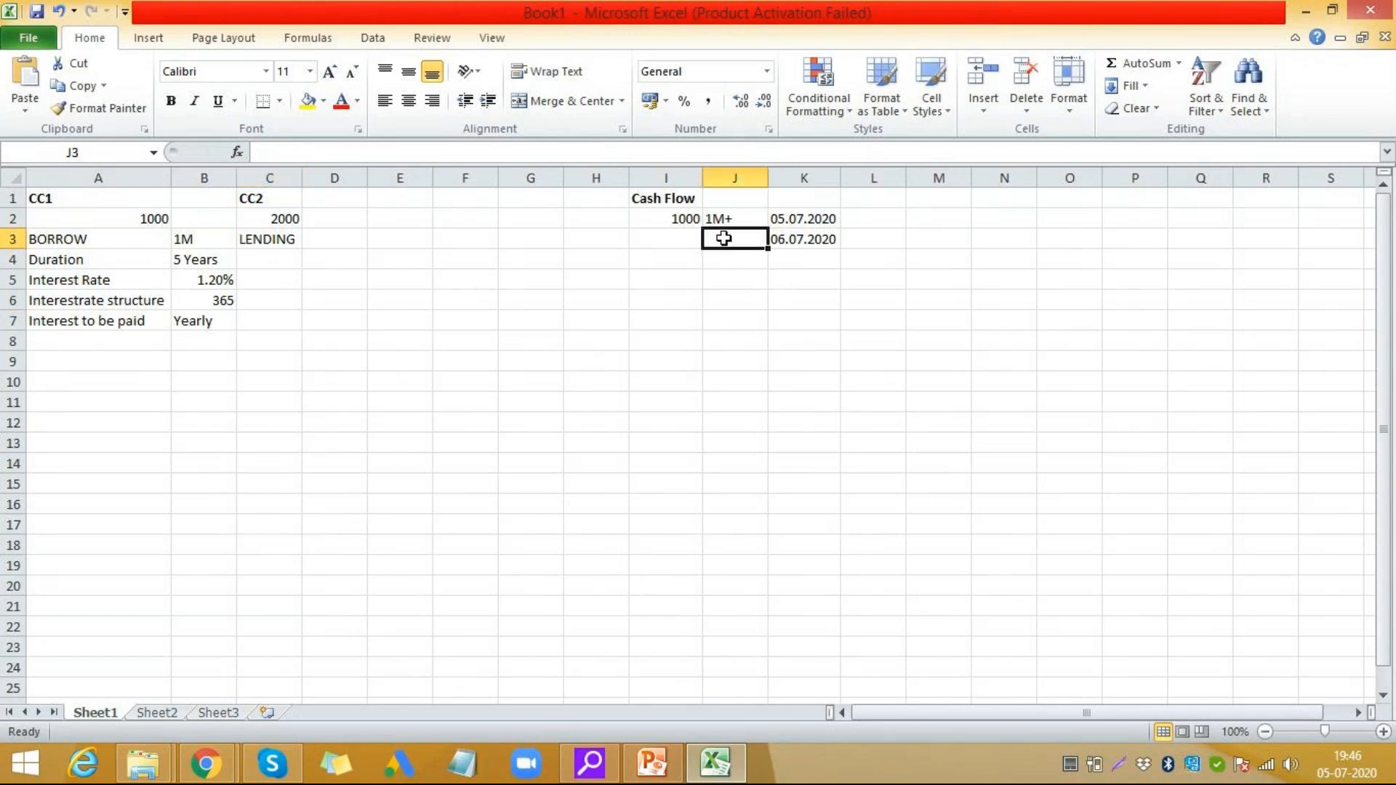
type("12")
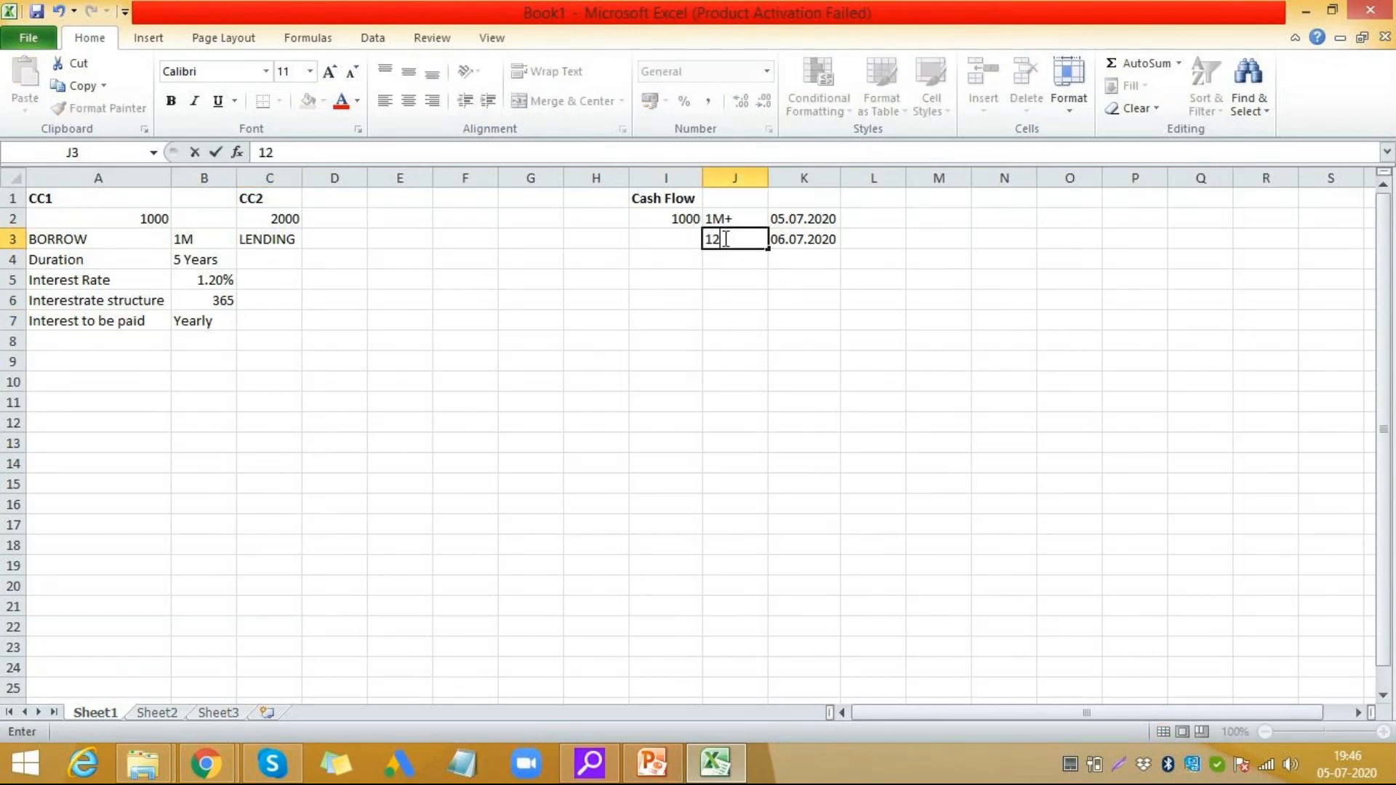
type("0000-")
key("Tab")
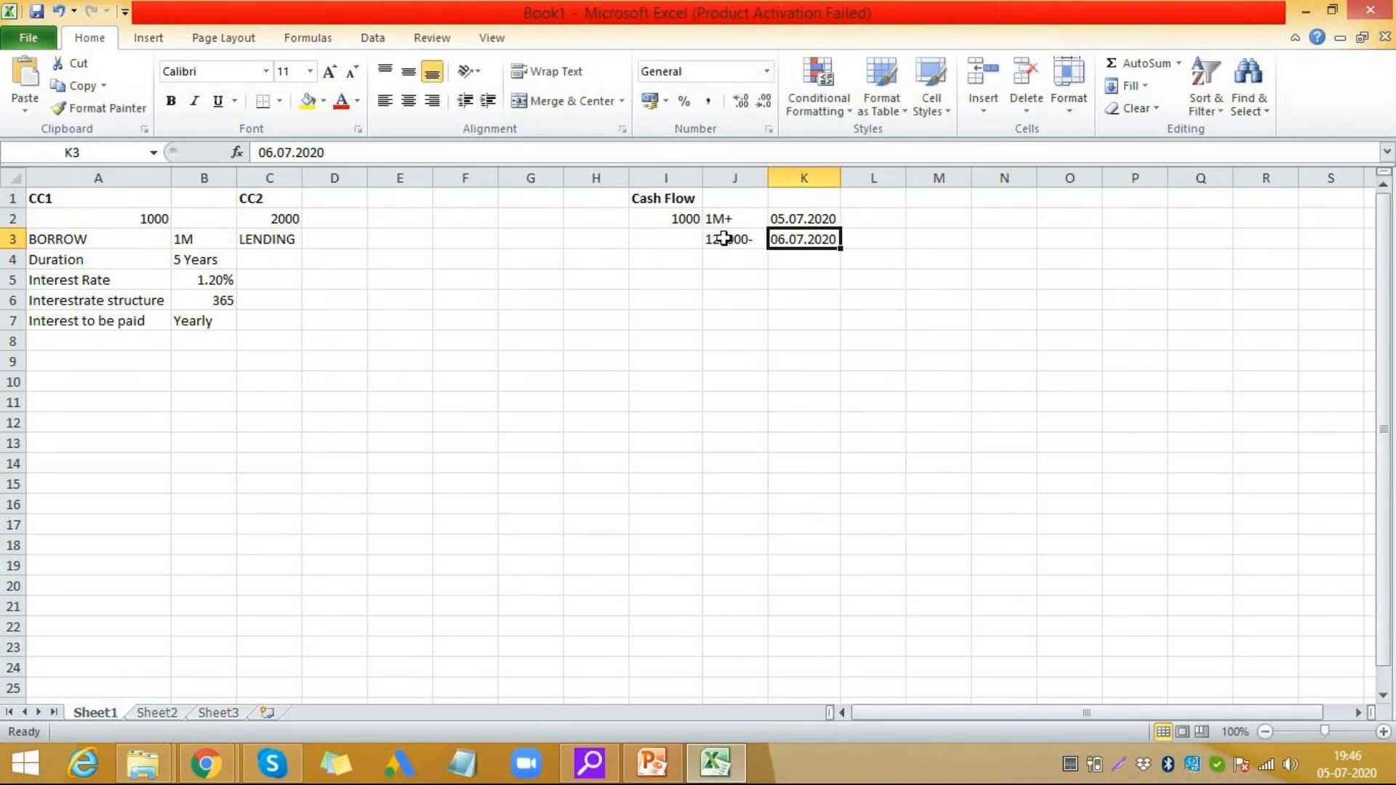
left_click(723, 239)
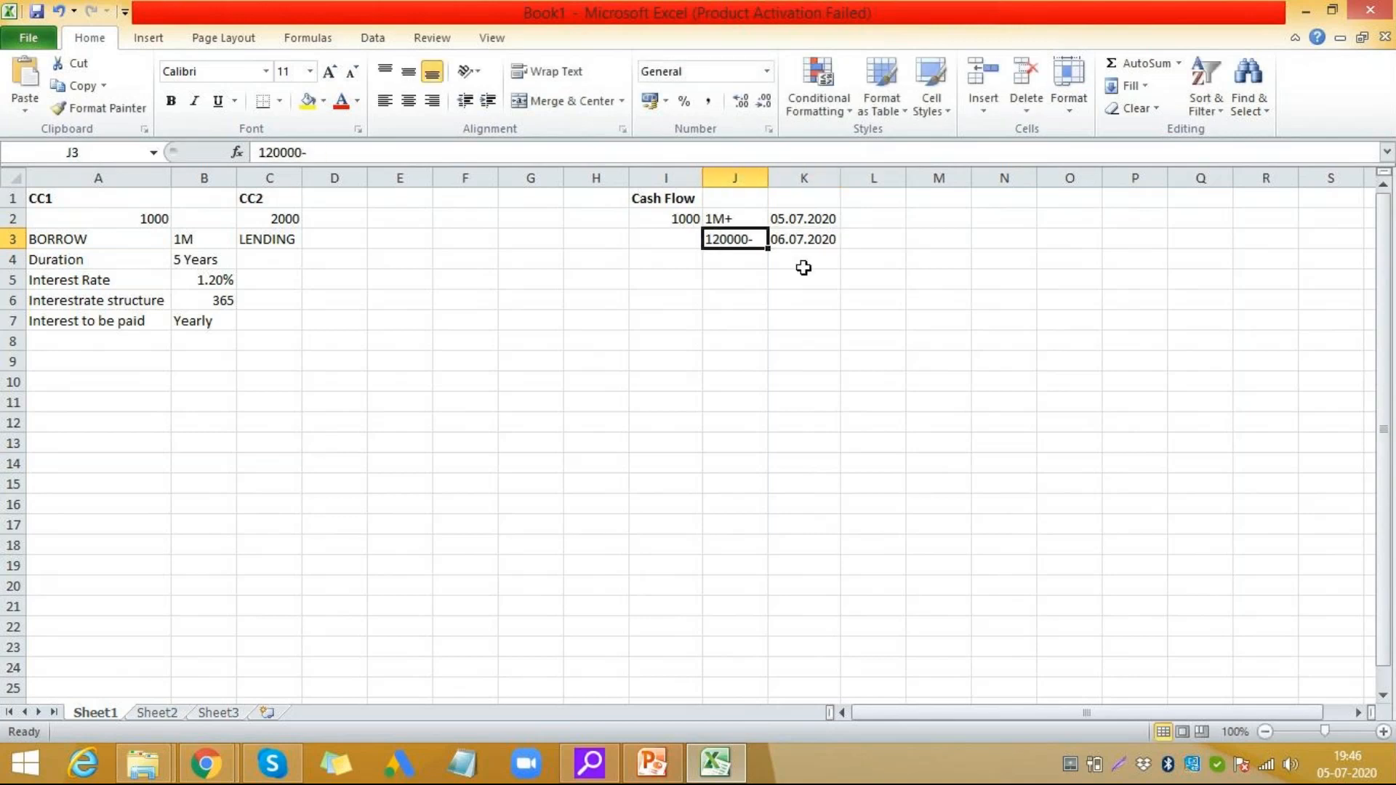
left_click(721, 255)
left_click(735, 236)
double_click(735, 238)
key("BackSpace")
key("Tab")
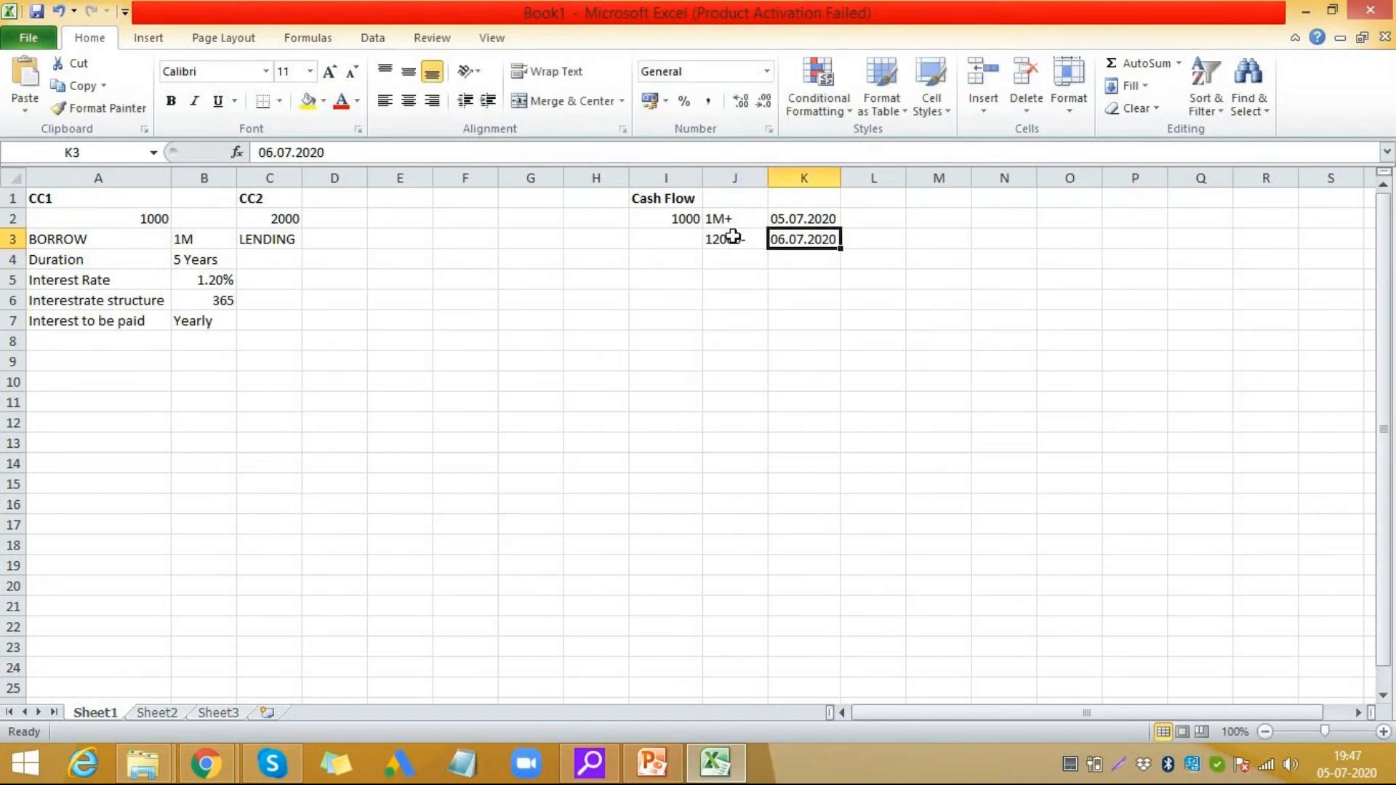
left_click(733, 257)
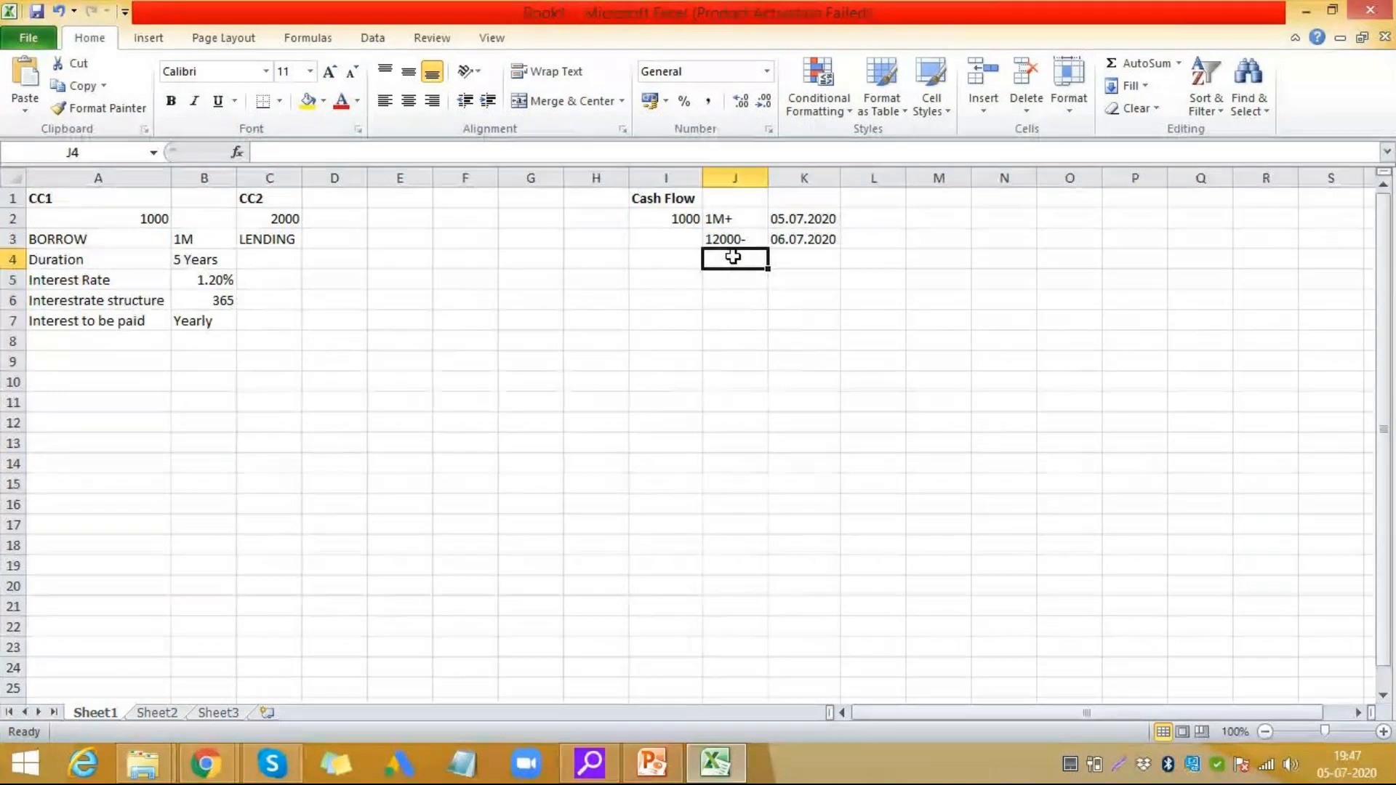
- Set the date in K3 to 05.07.2021 and fill the yearly date series from K2:K3 down to 05.07.2024 in K6
left_click(798, 239)
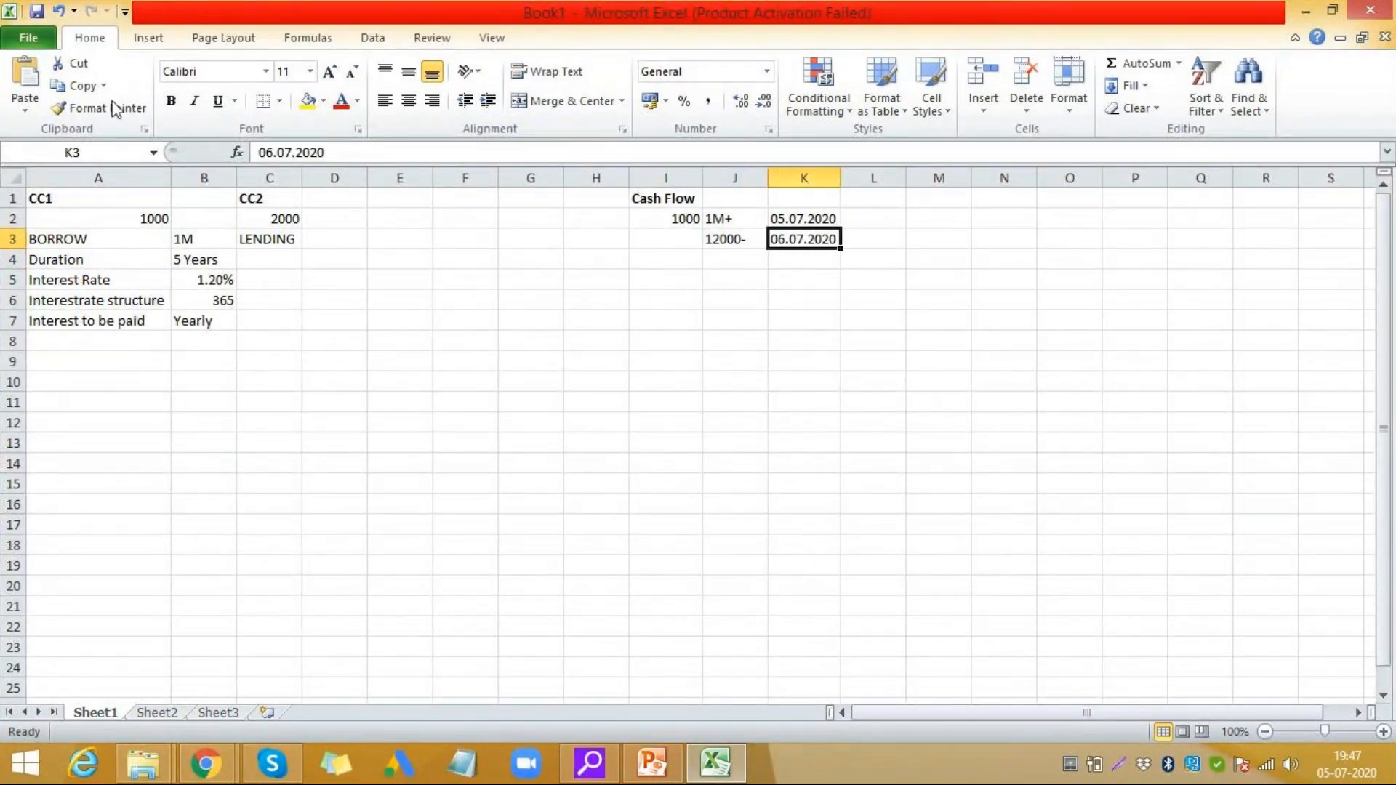
left_click(281, 148)
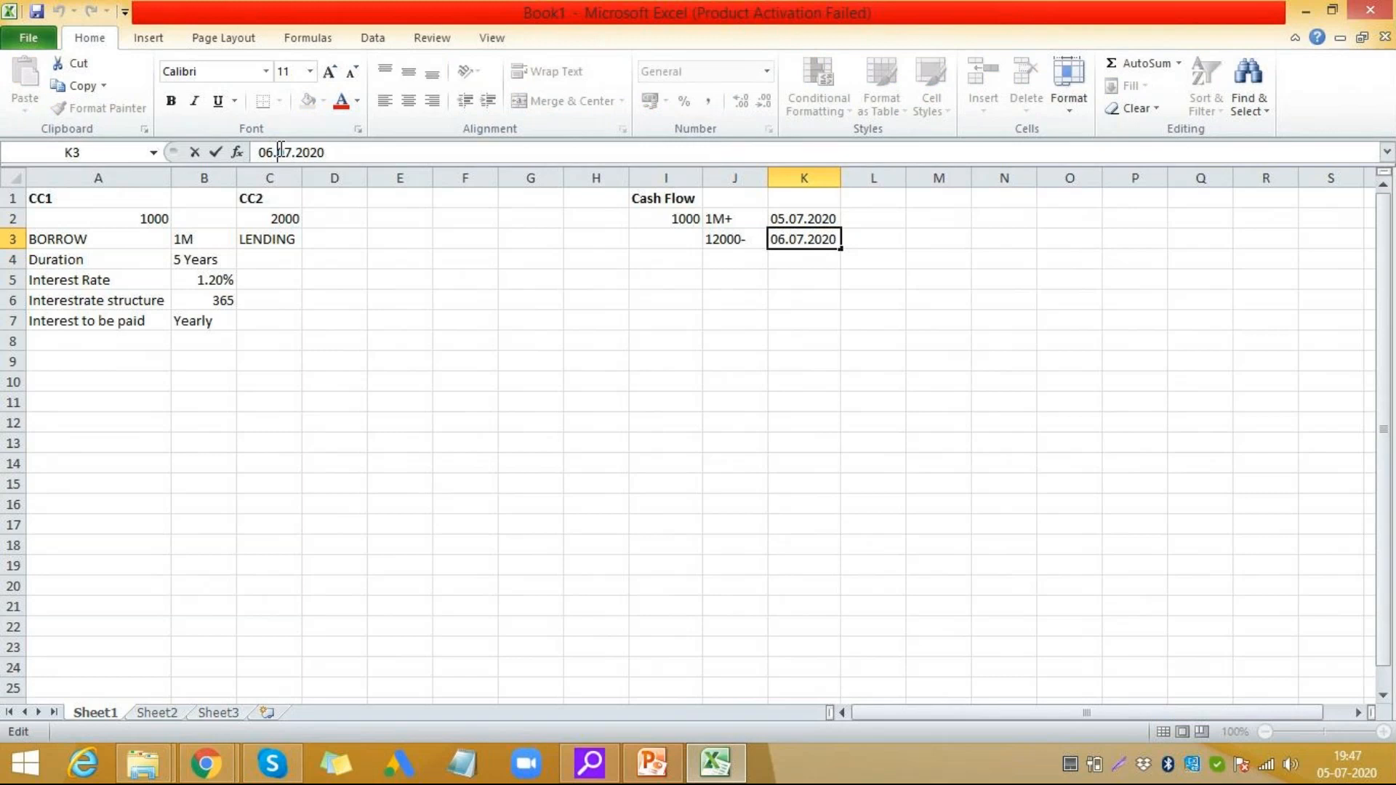
key("BackSpace")
type("5")
key("End")
key("BackSpace")
type("1")
key("Tab")
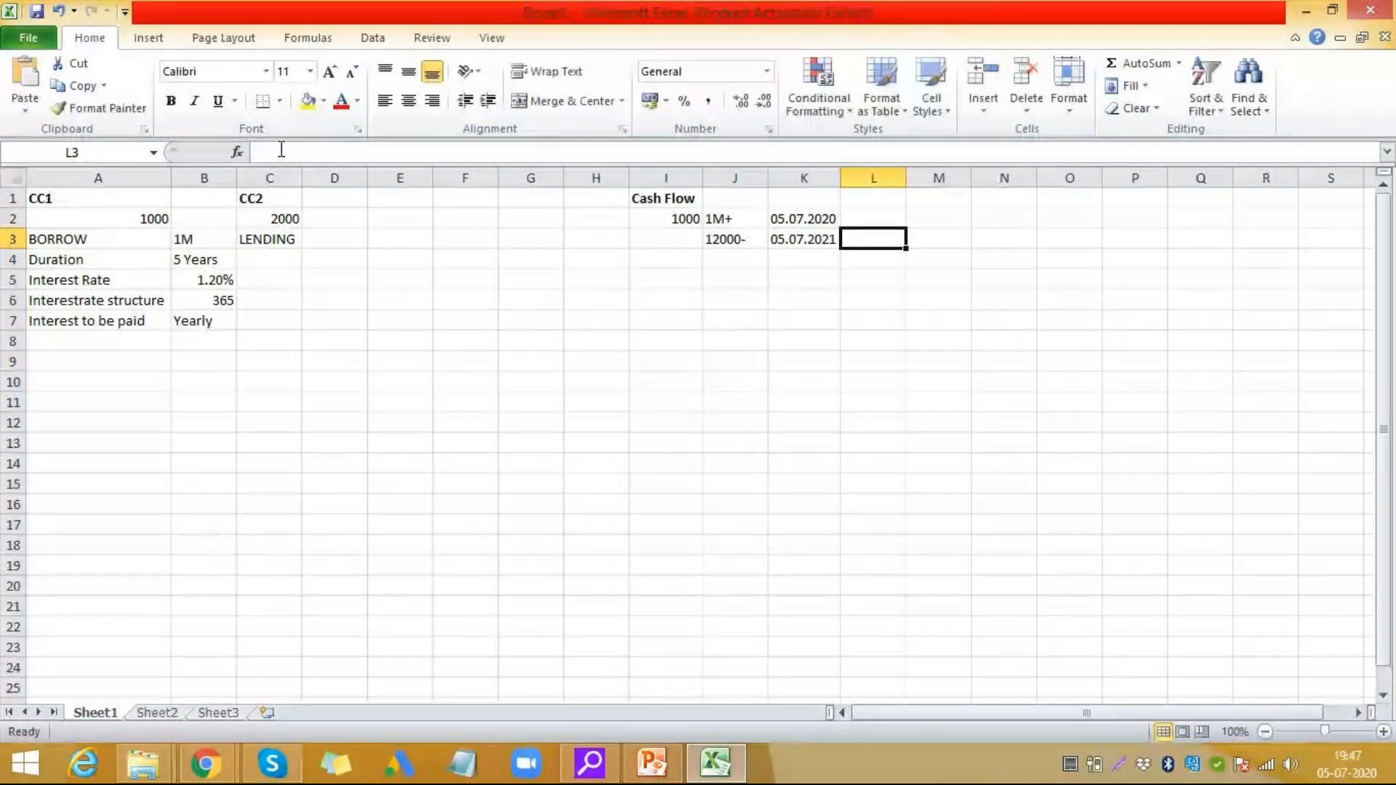
left_click_drag(826, 218, 839, 308)
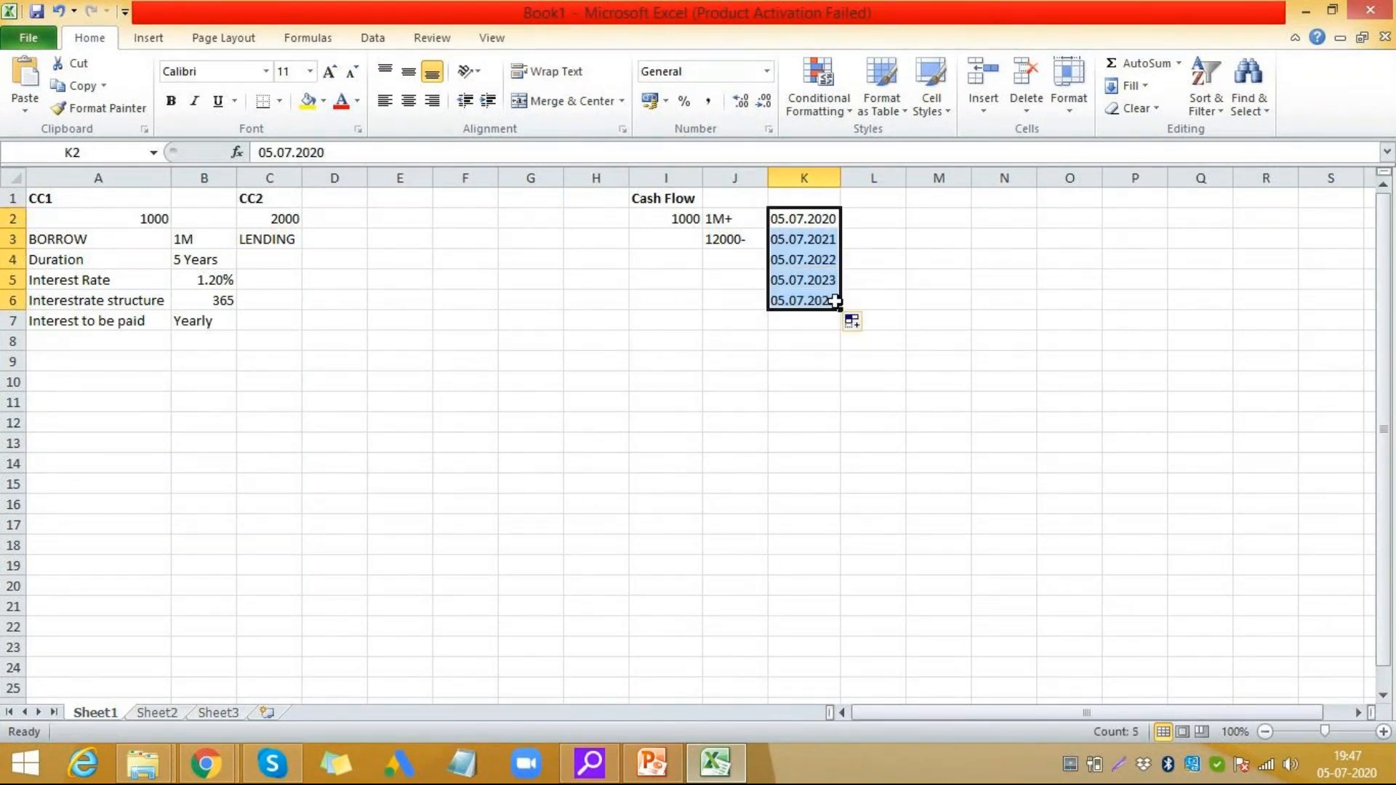
- Copy the 12000- interest outflow from J3 into cells J4, J5 and J6
left_click(731, 256)
left_click(729, 246)
key("ctrl+c")
left_click(731, 256)
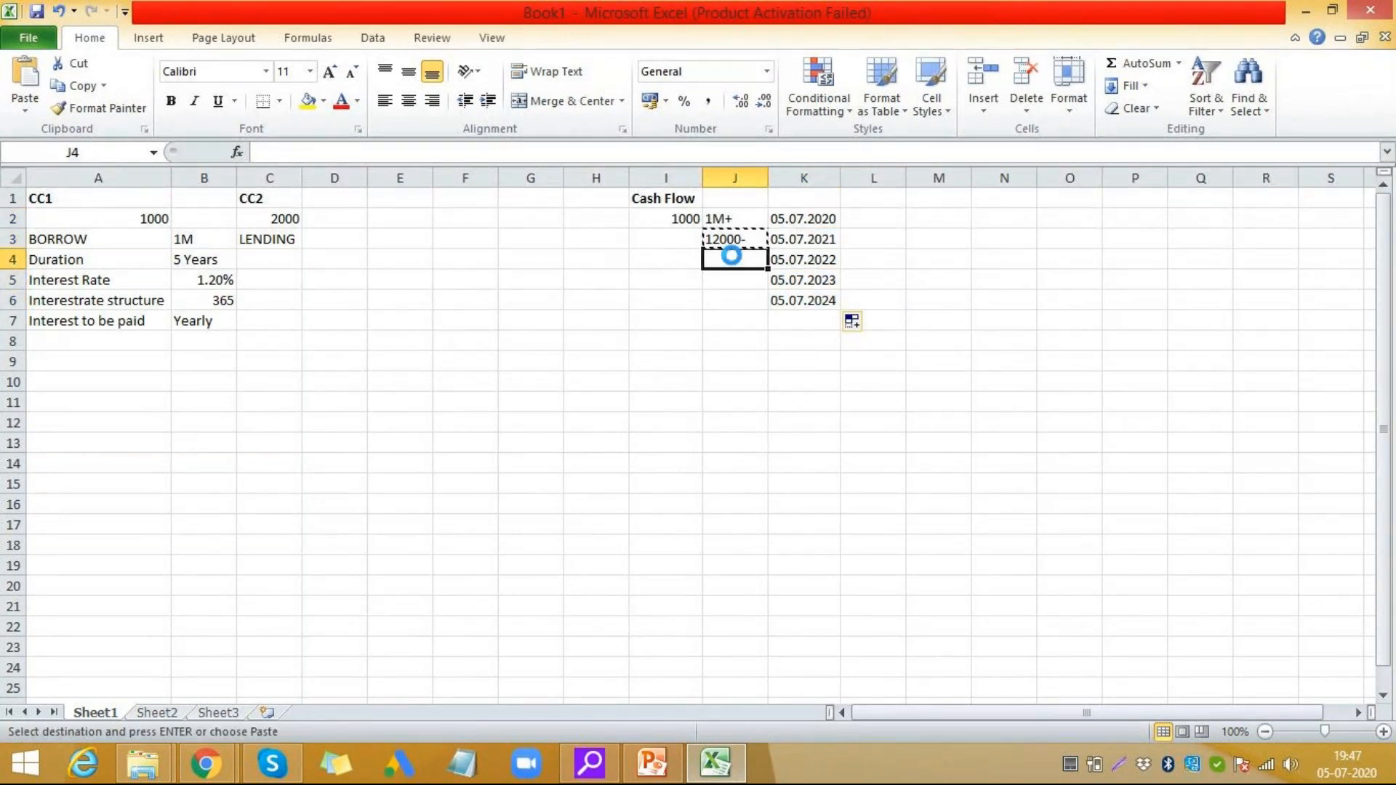
key("ctrl+v")
key("Down")
key("ctrl+v")
key("Down")
key("ctrl+v")
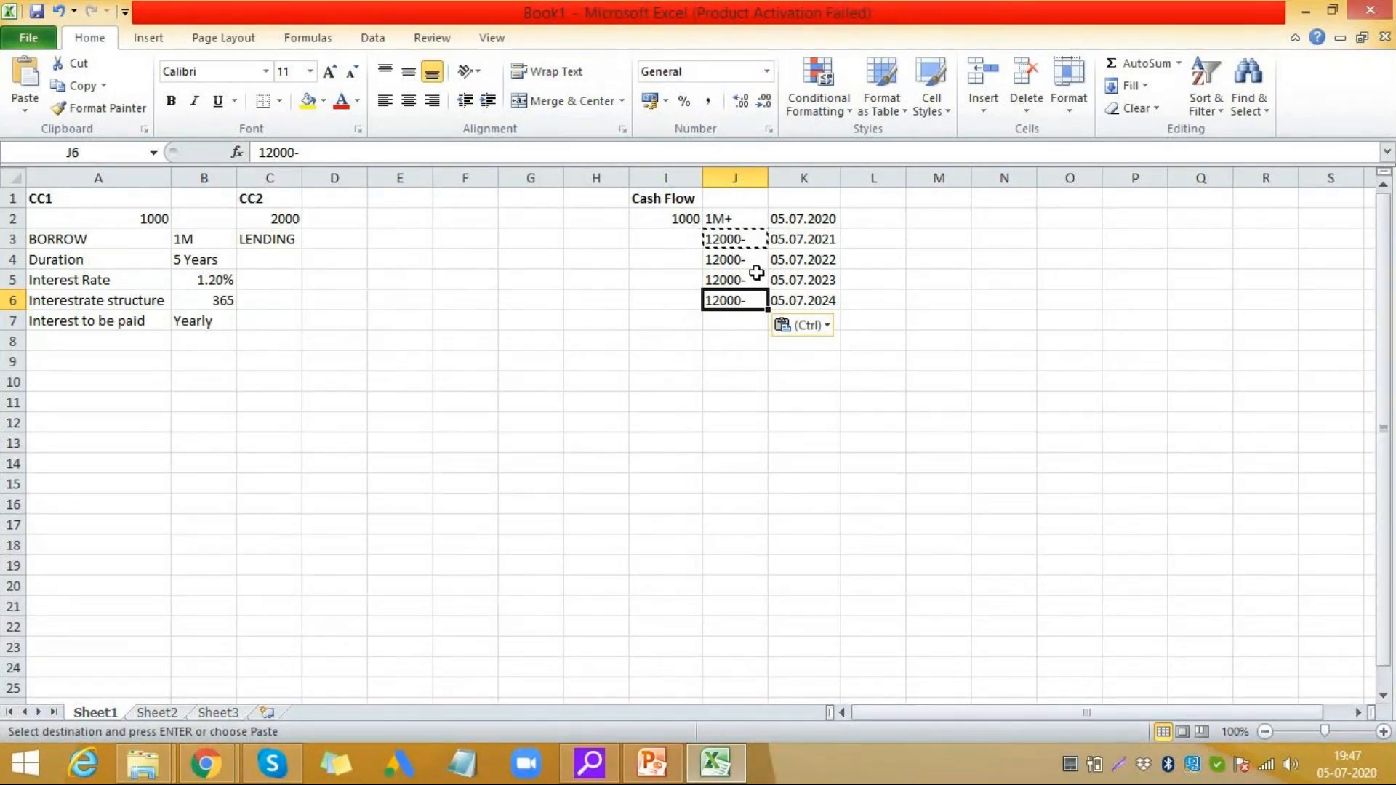
- Enter the principal repayment 1M- in J7 with the date 05.07.2025 in K7
key("Down")
key("Left")
key("Right")
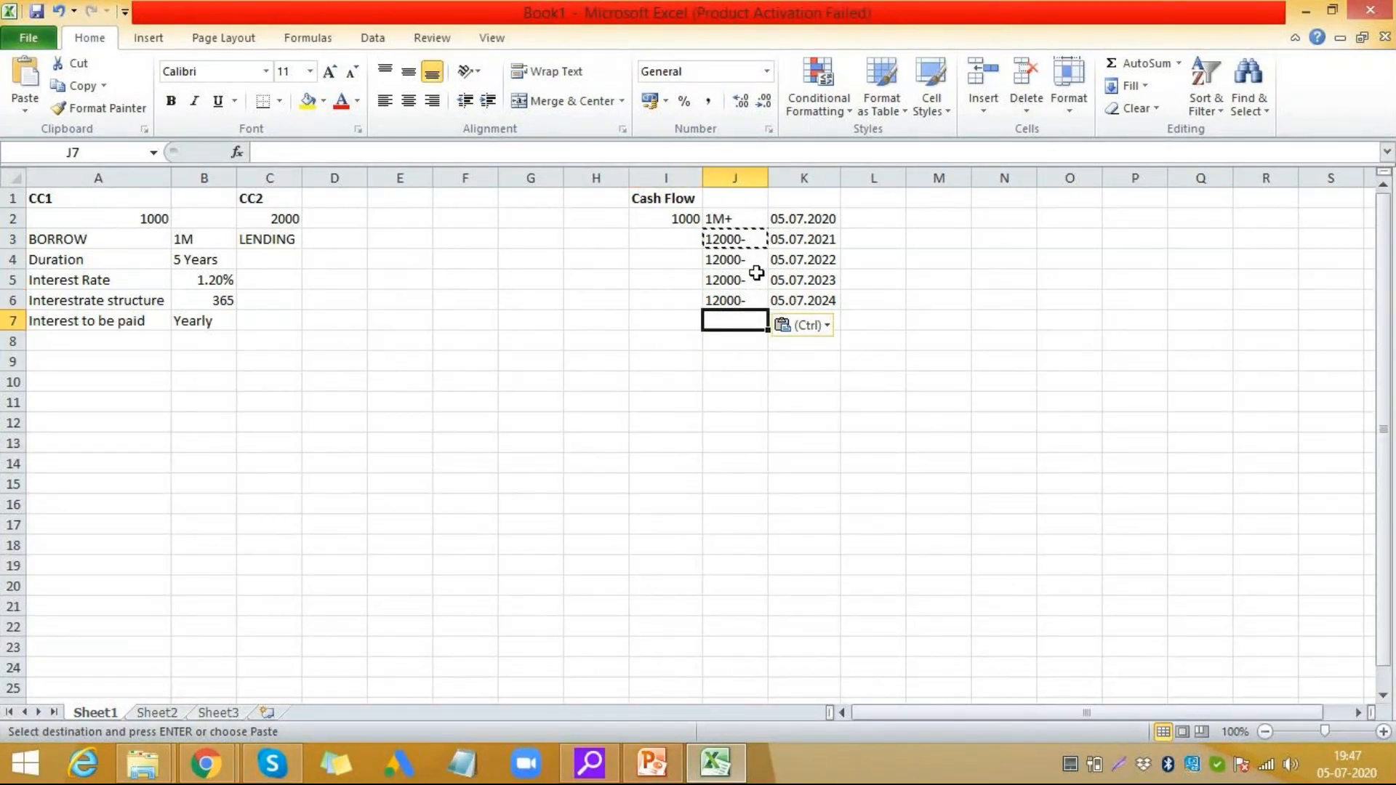
type("1M+")
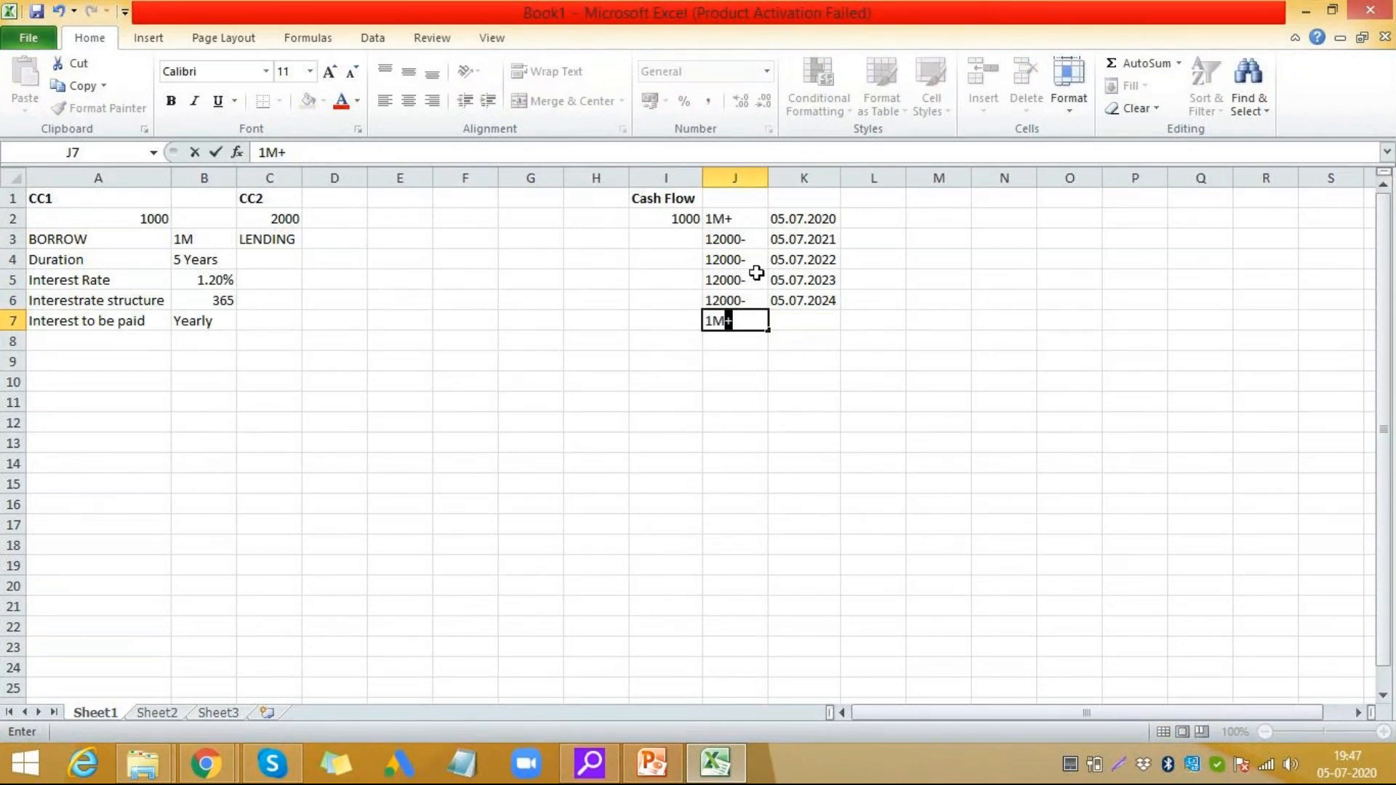
type("-")
key("Right")
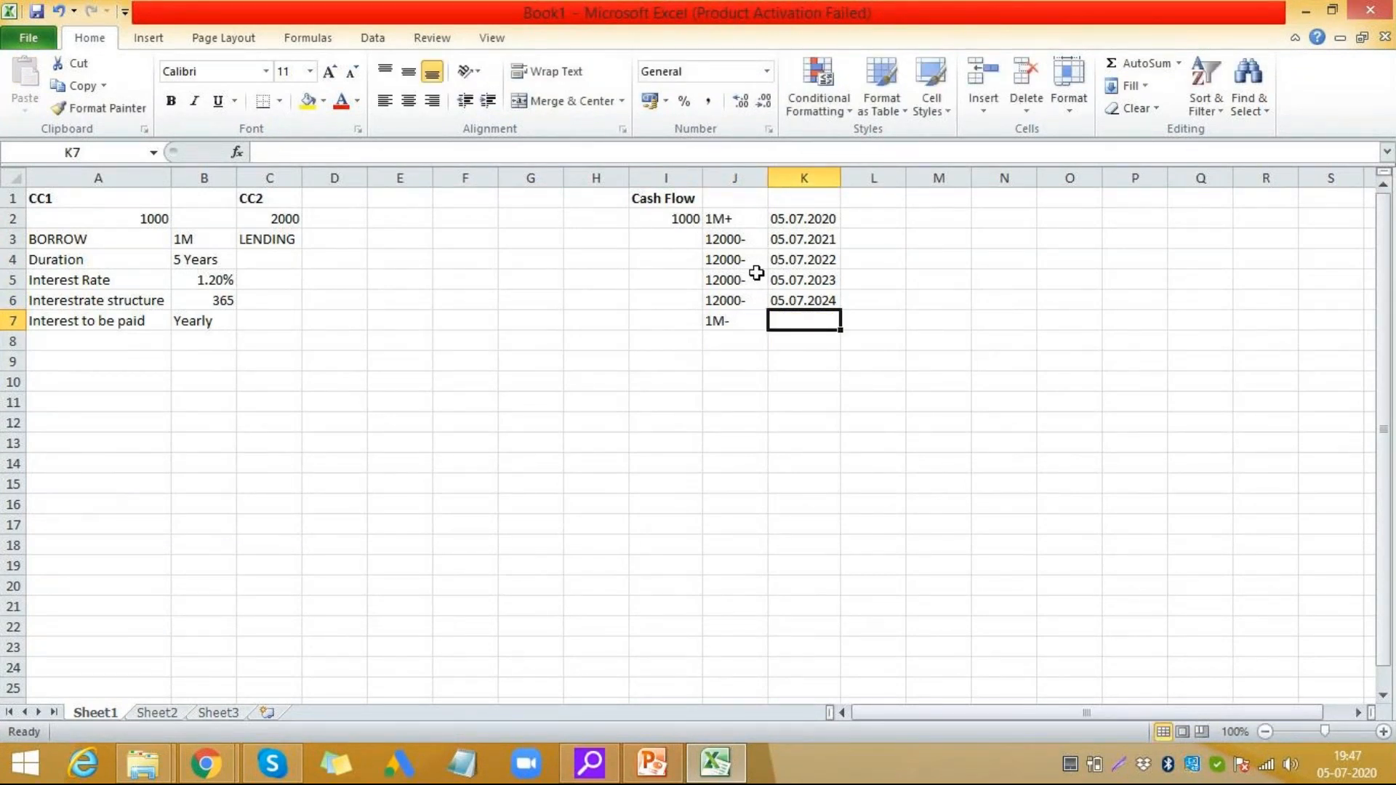
type("05.07.2025")
key("Right")
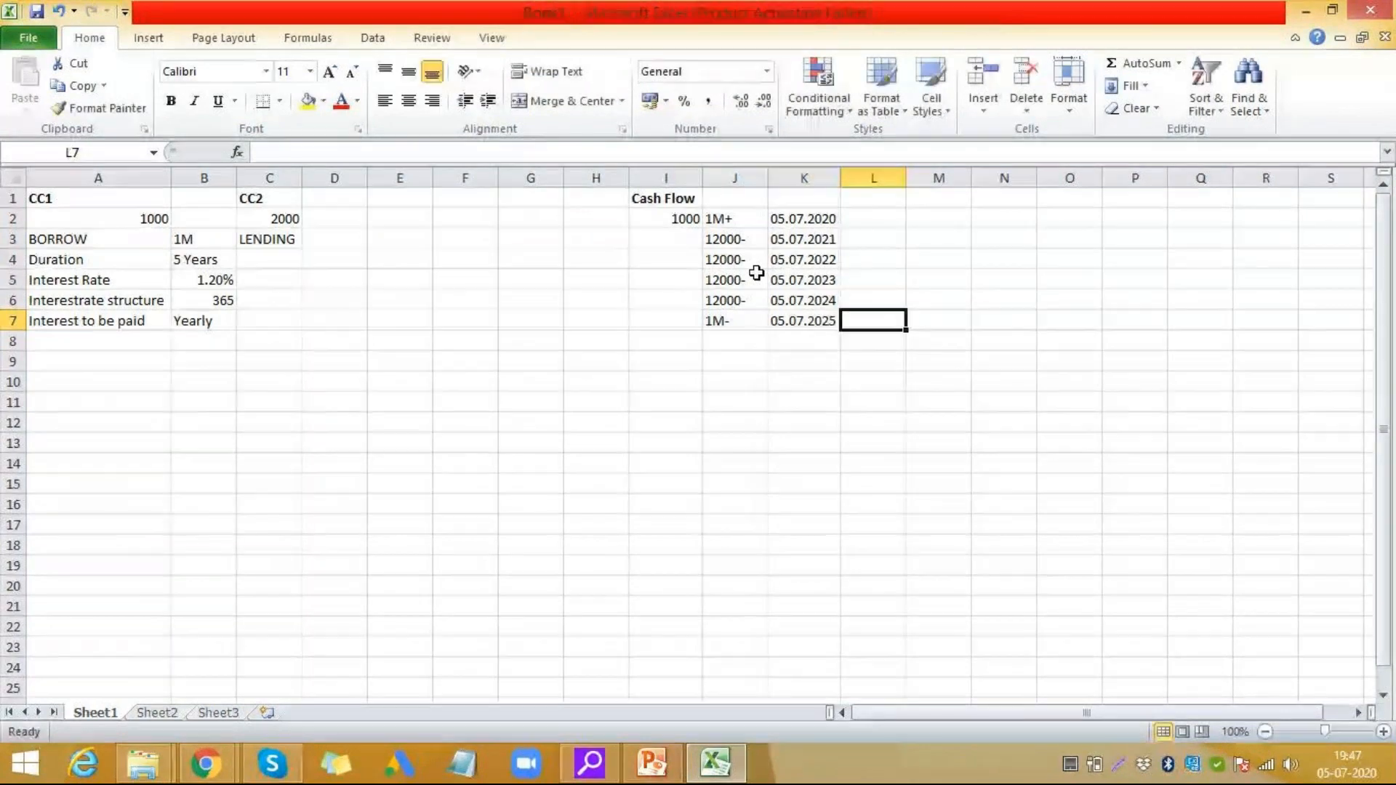
- Enter the final interest outflow 12000- in J8 and copy the date 05.07.2025 from K7 into K8
key("Left")
key("Left")
key("Left")
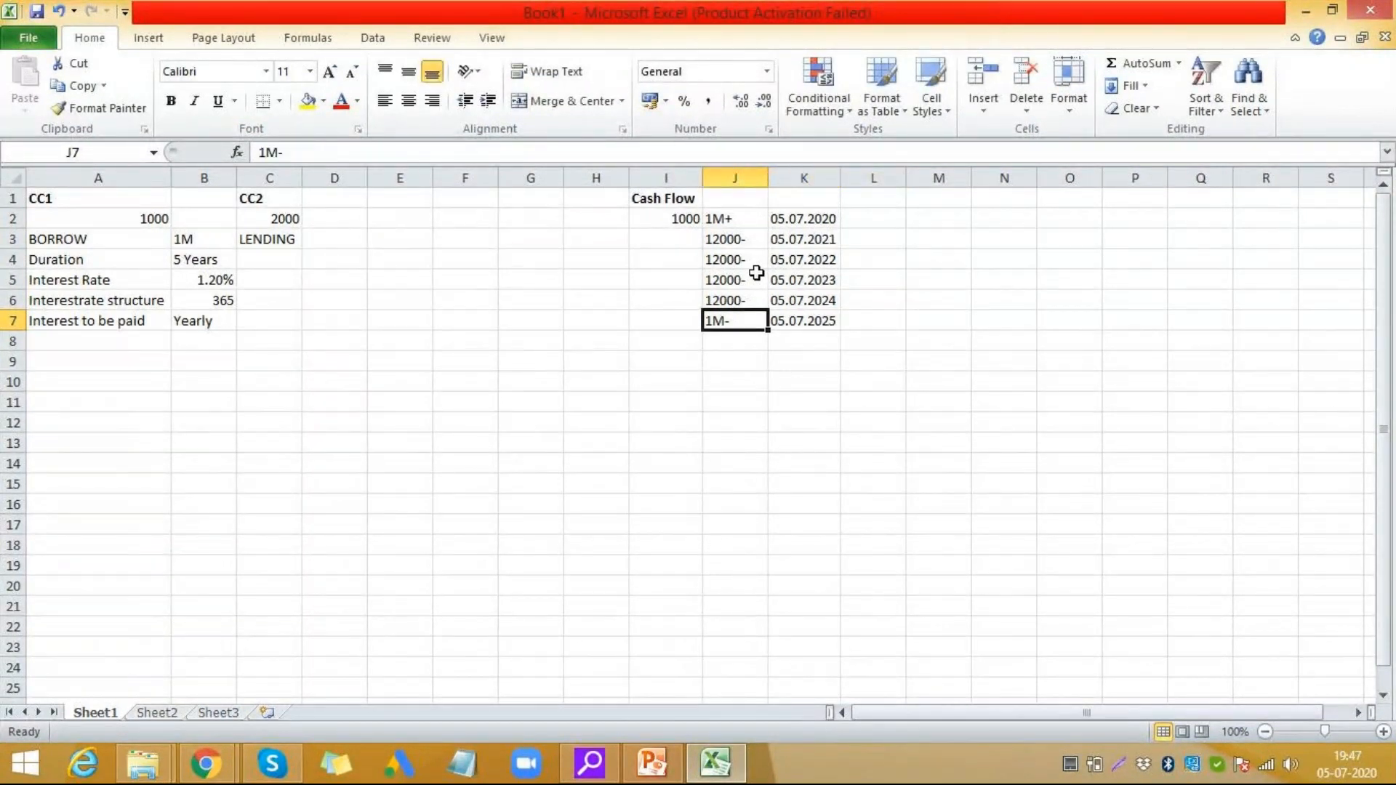
key("Down")
key("Right")
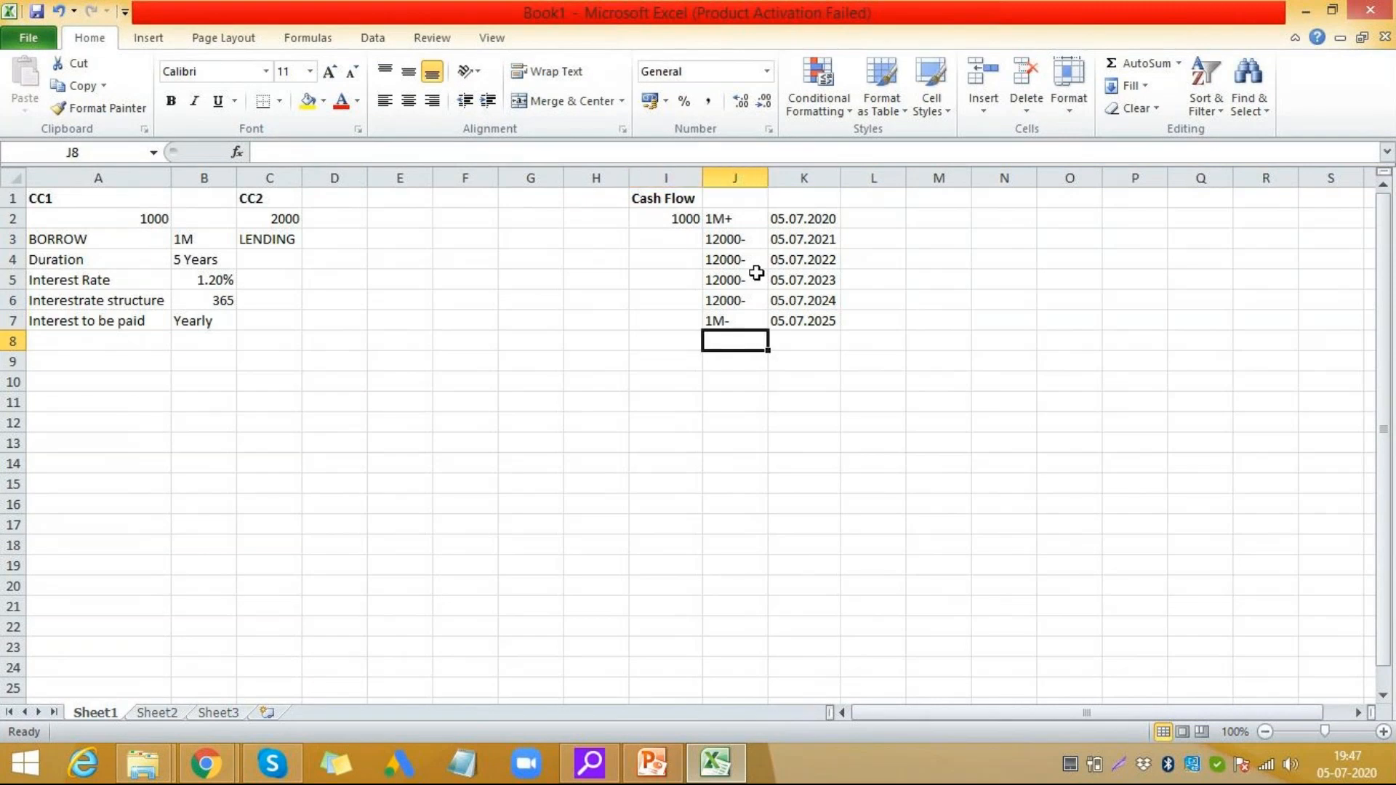
type("12000-")
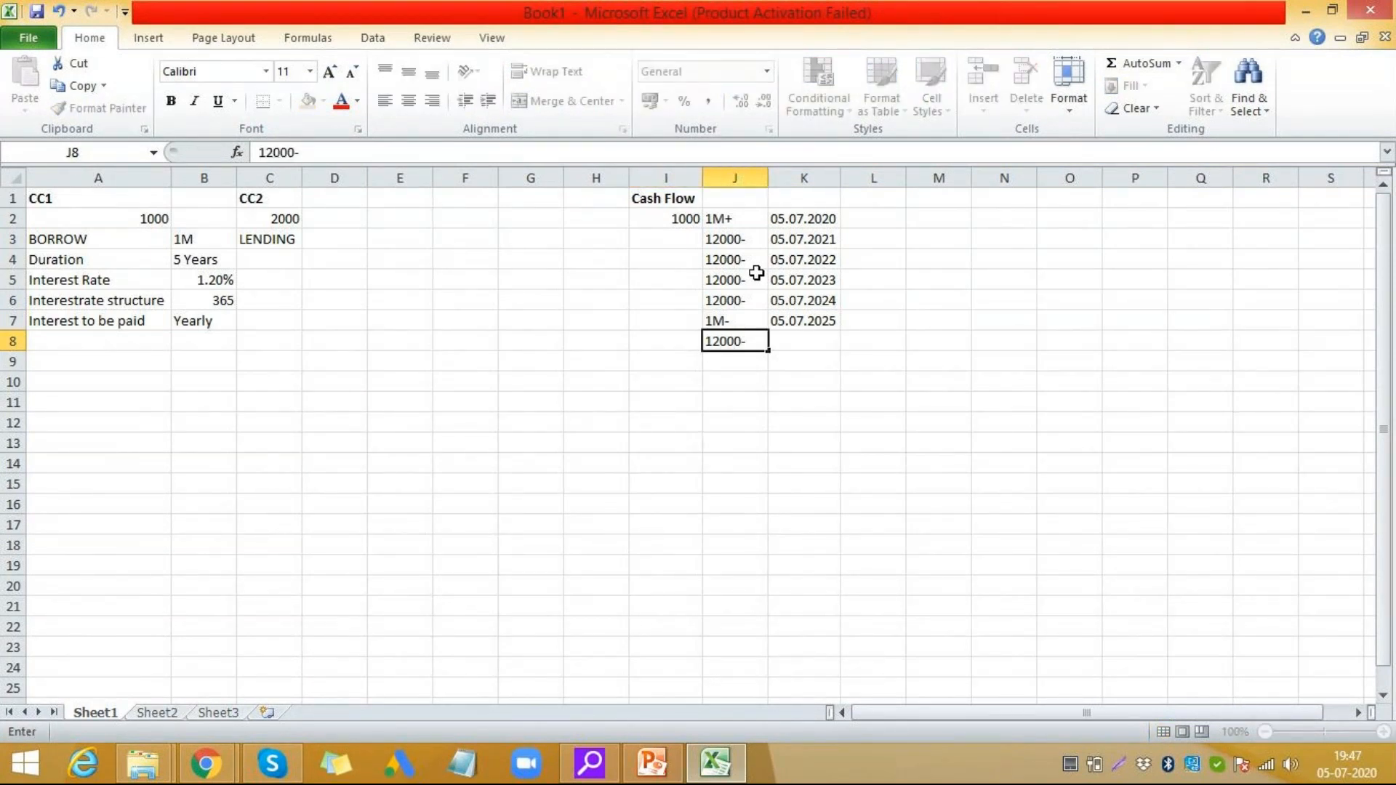
key("Right")
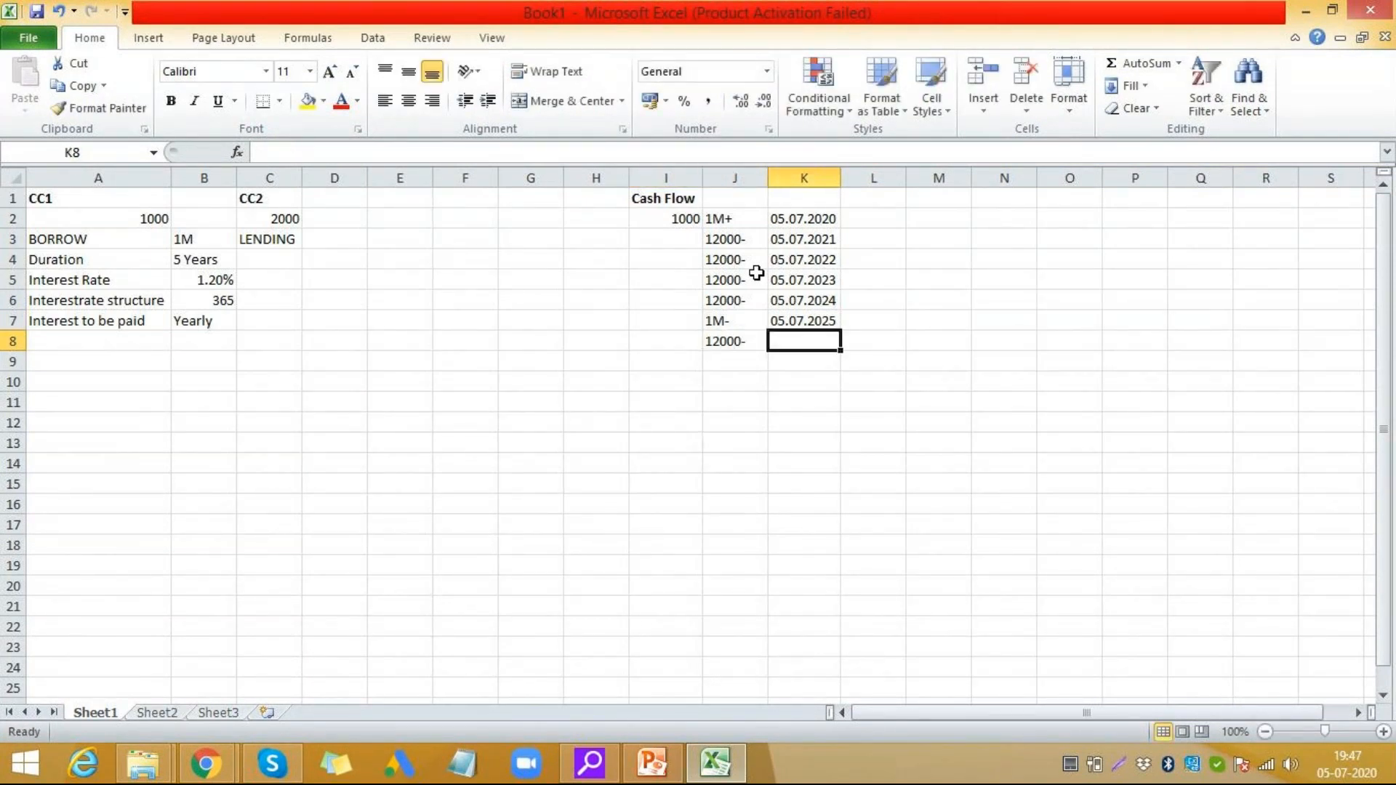
key("Up")
key("ctrl+c")
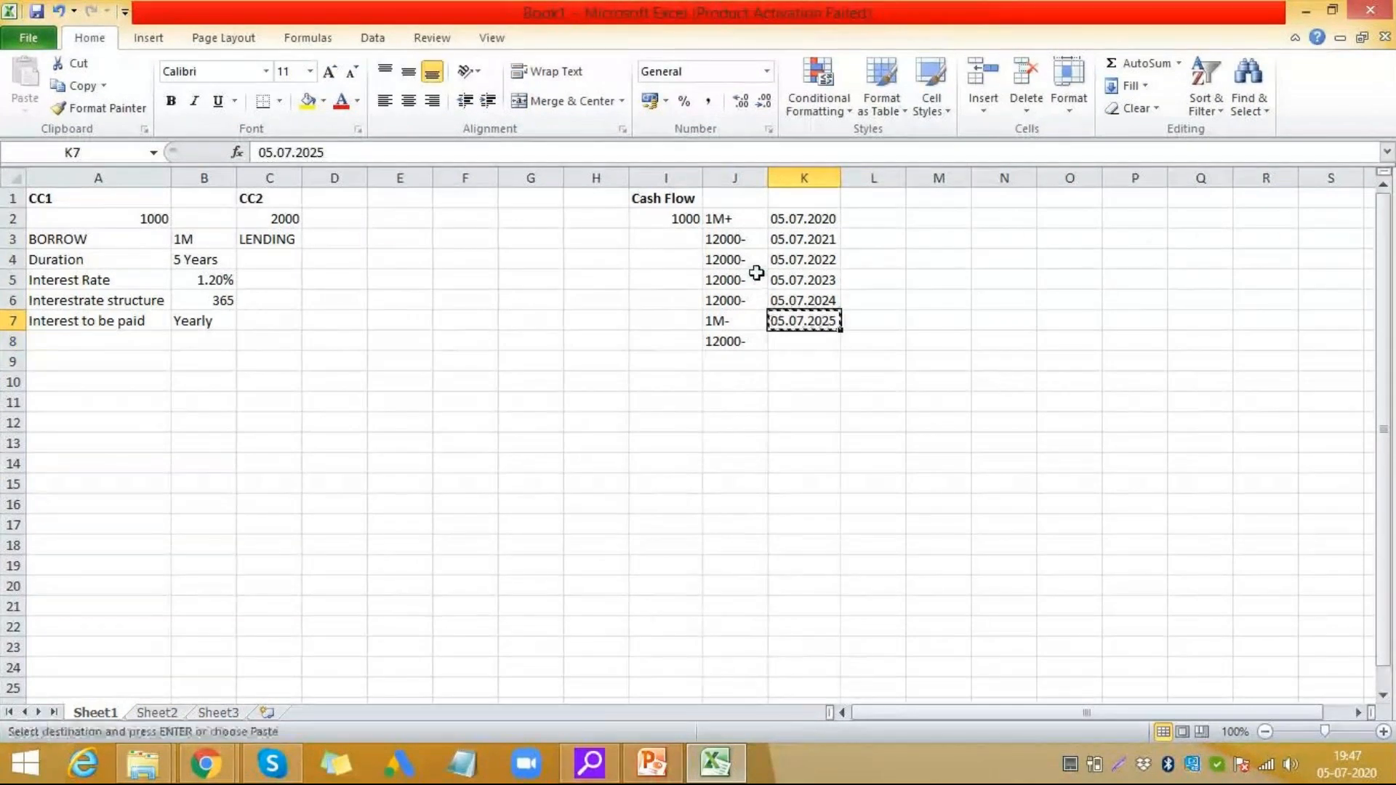
key("Down")
key("ctrl+v")
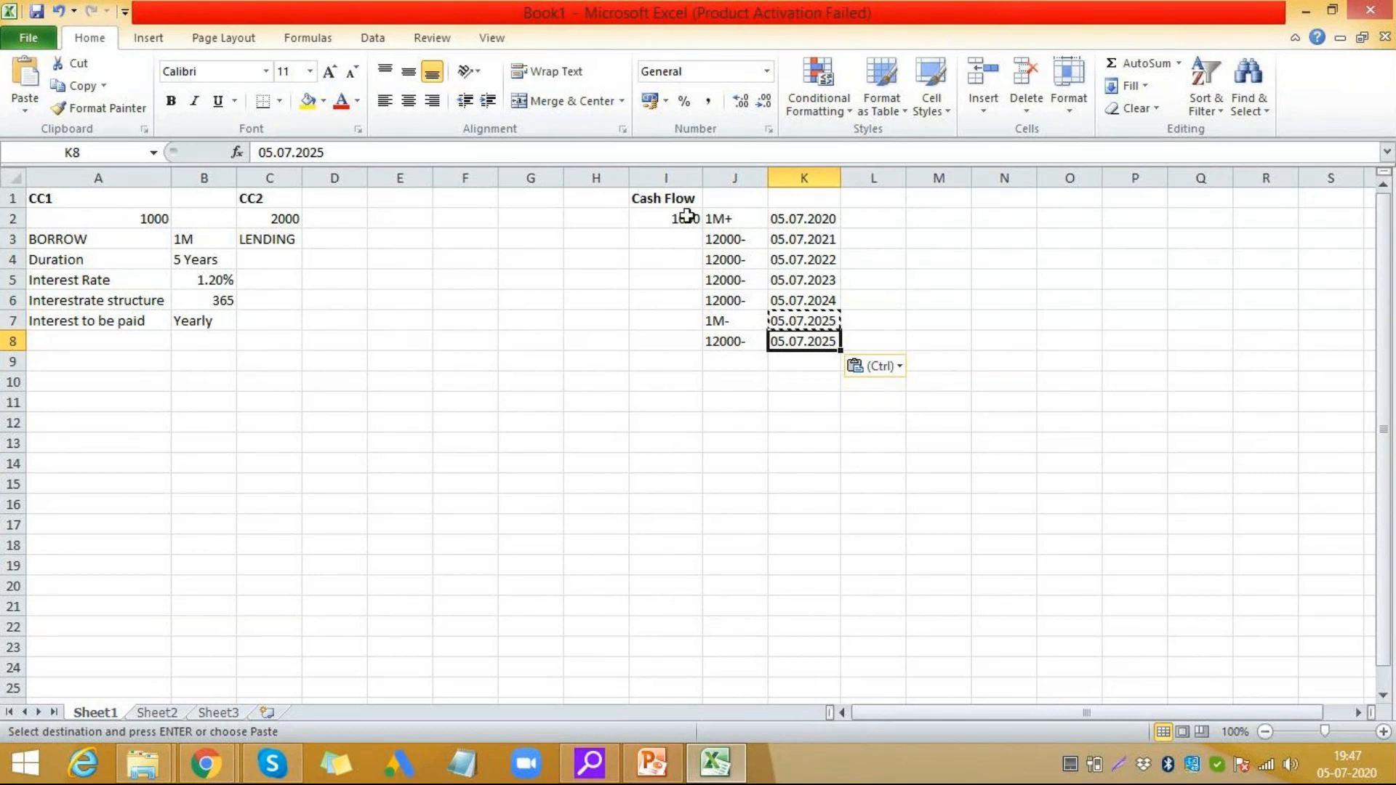
- Enter the date 05.07.2020 as a heading in cell O1
left_click(725, 218)
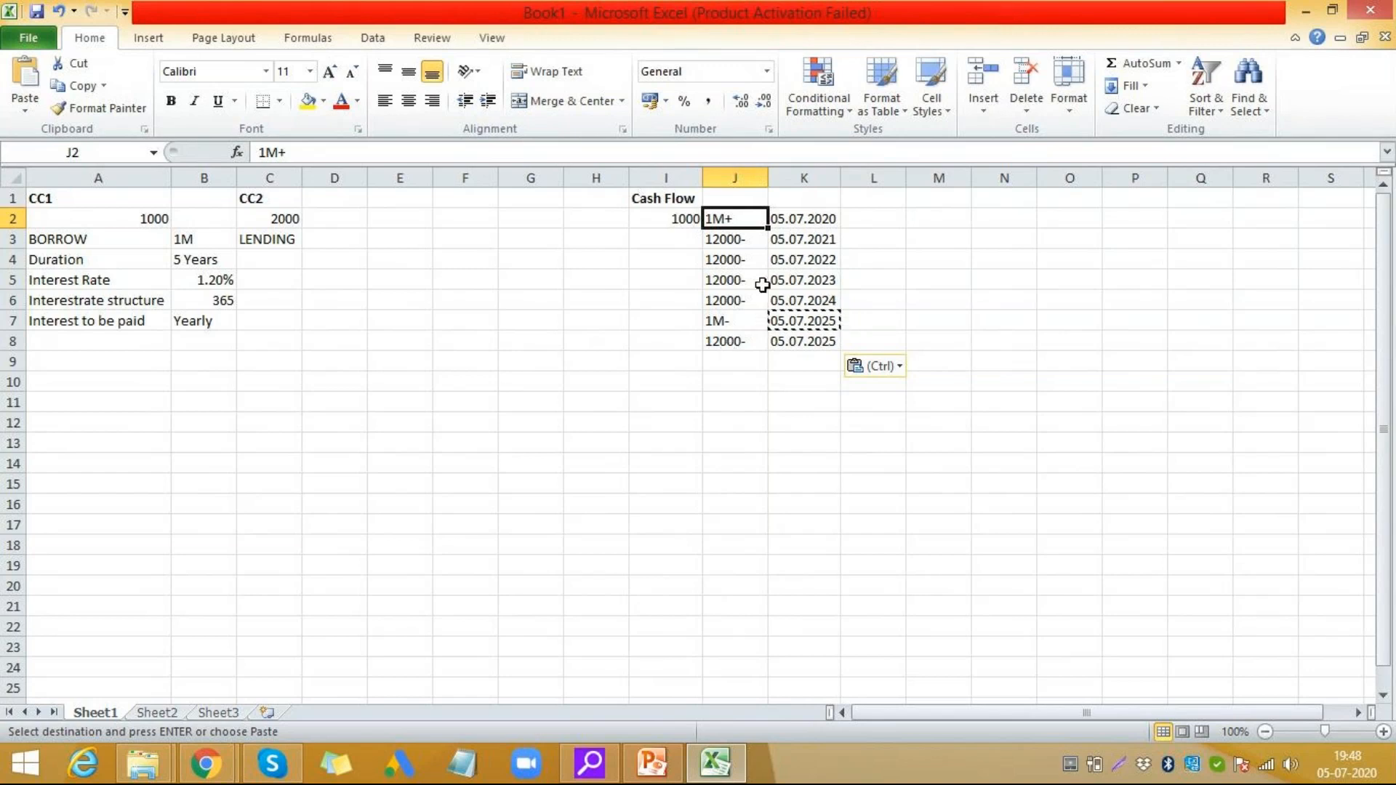
left_click(1032, 220)
left_click(1083, 199)
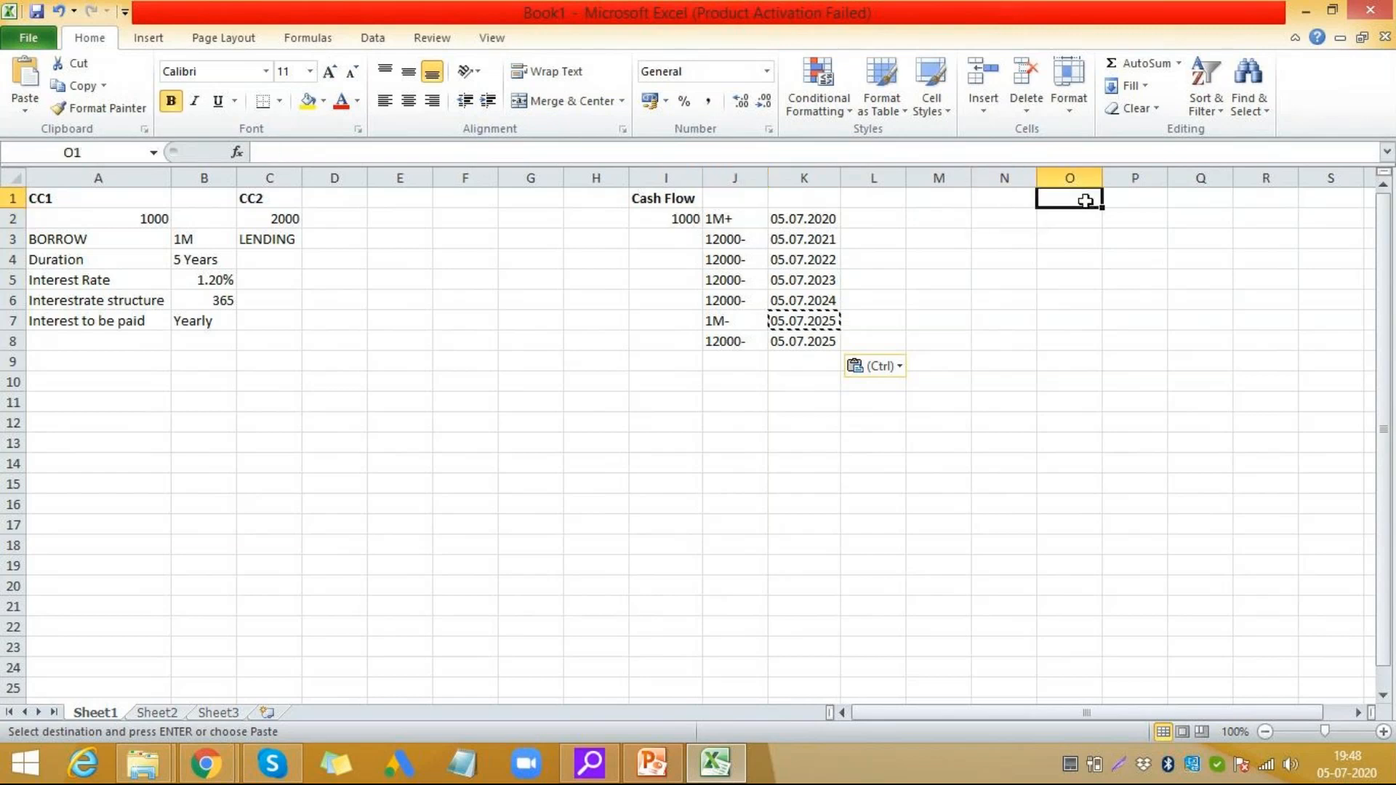
type("0")
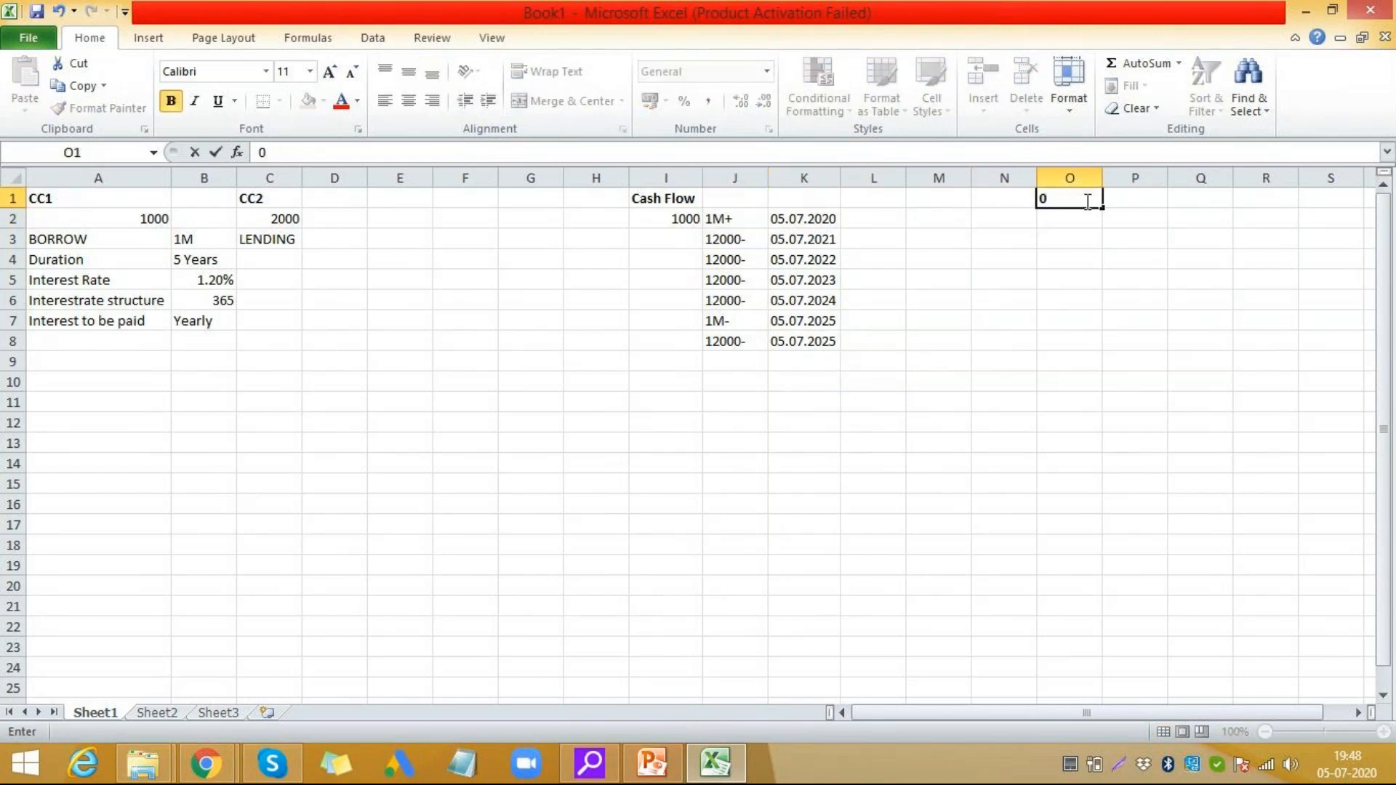
type("5.07.2020")
key("Tab")
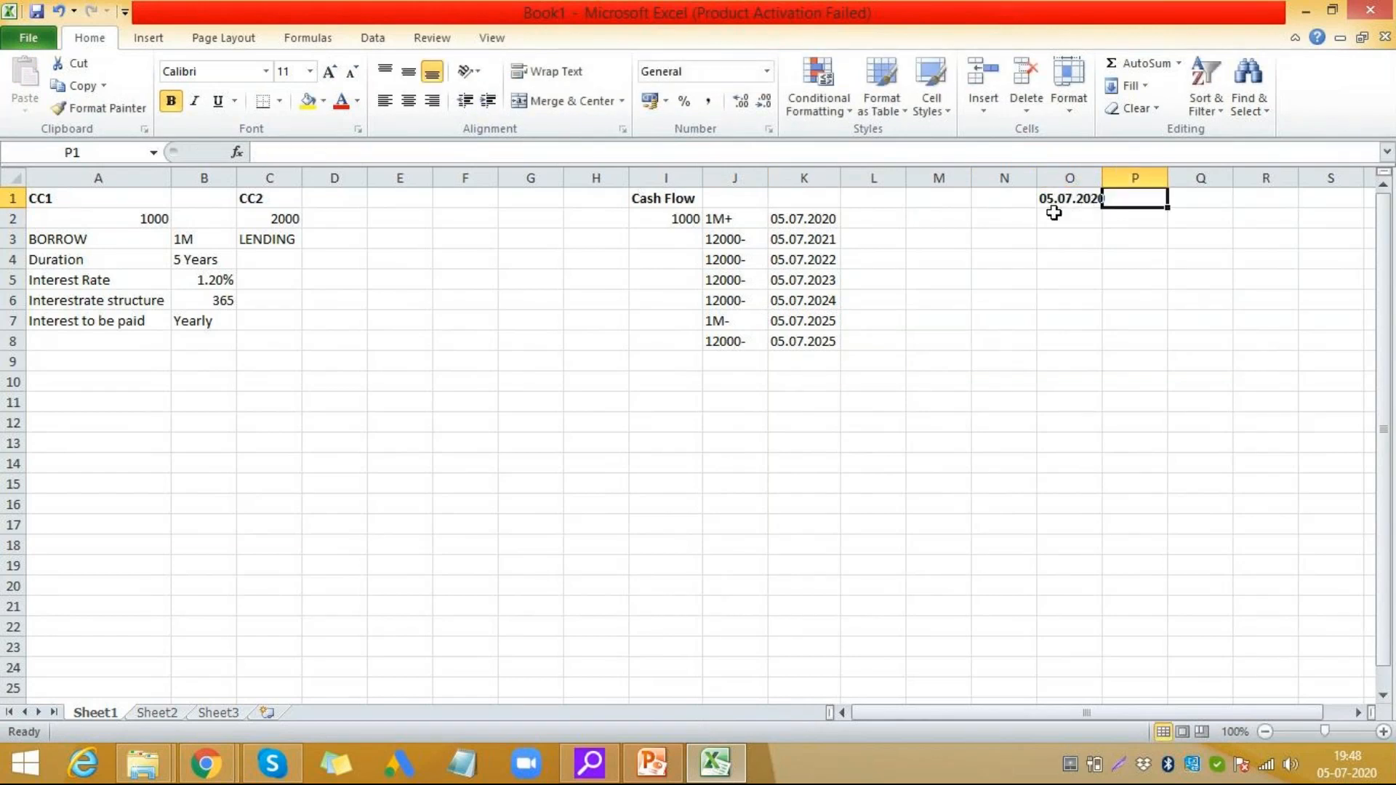
- Enter company code 1000 in N2 and Bank Account A in O2, and widen column O to fit the text
left_click(1053, 213)
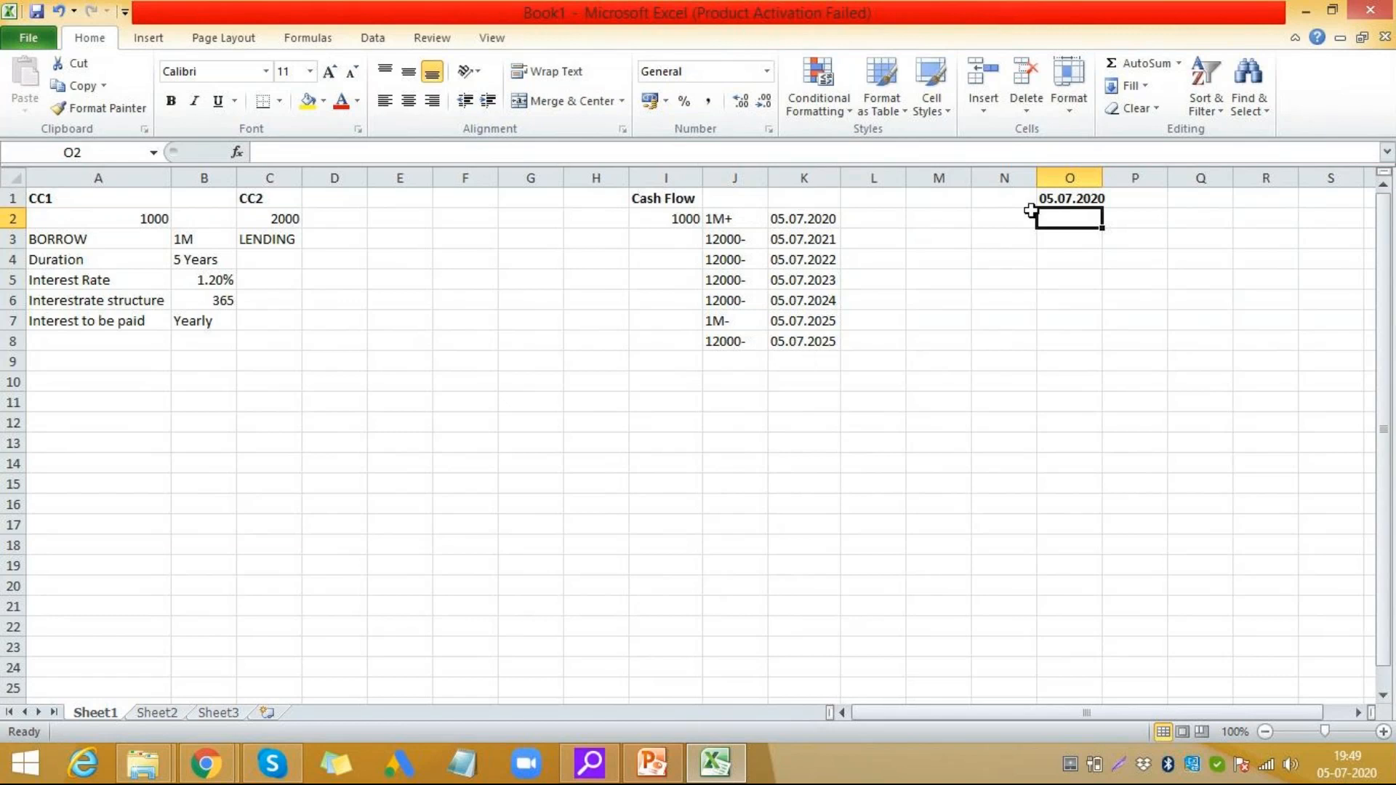
left_click(1004, 214)
type("1000")
key("Tab")
type("Bank Account A")
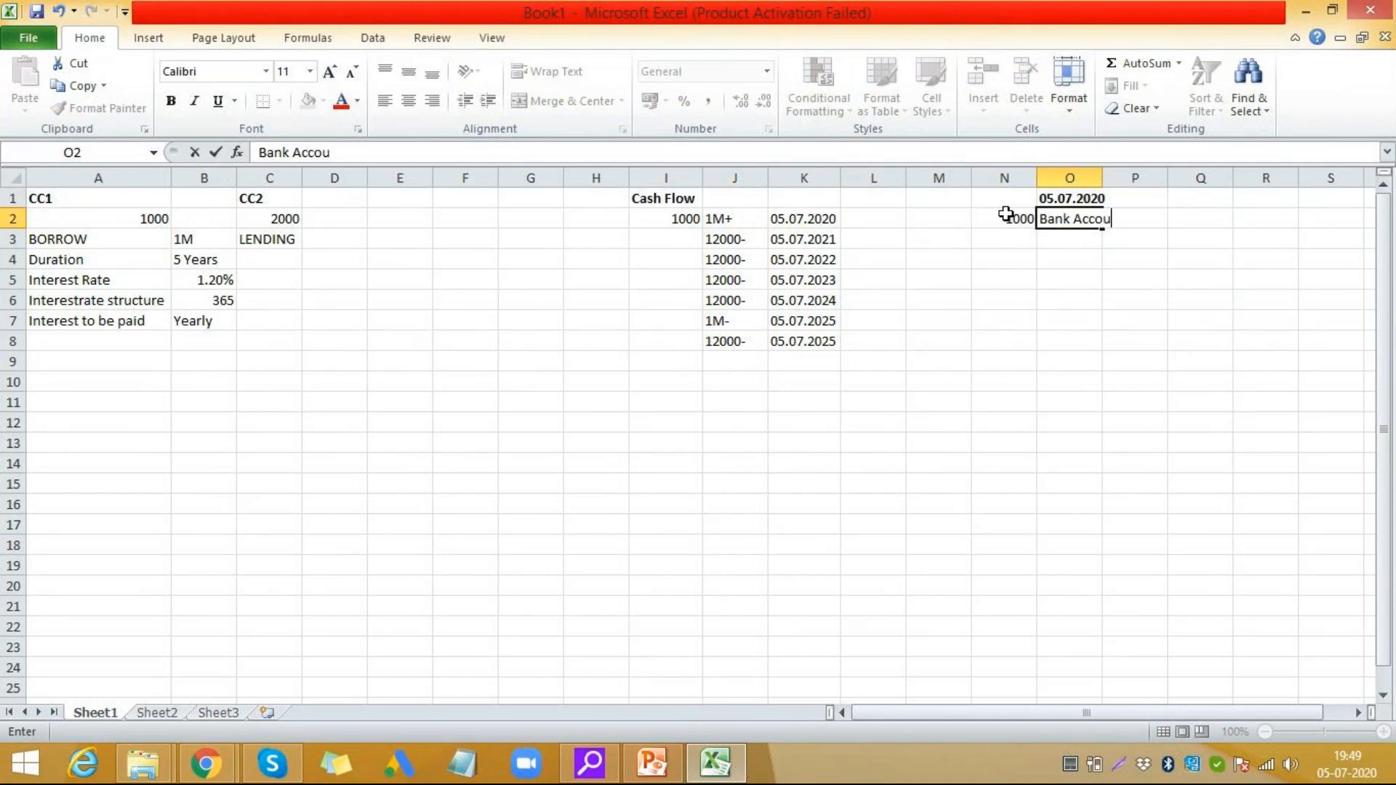
key("Tab")
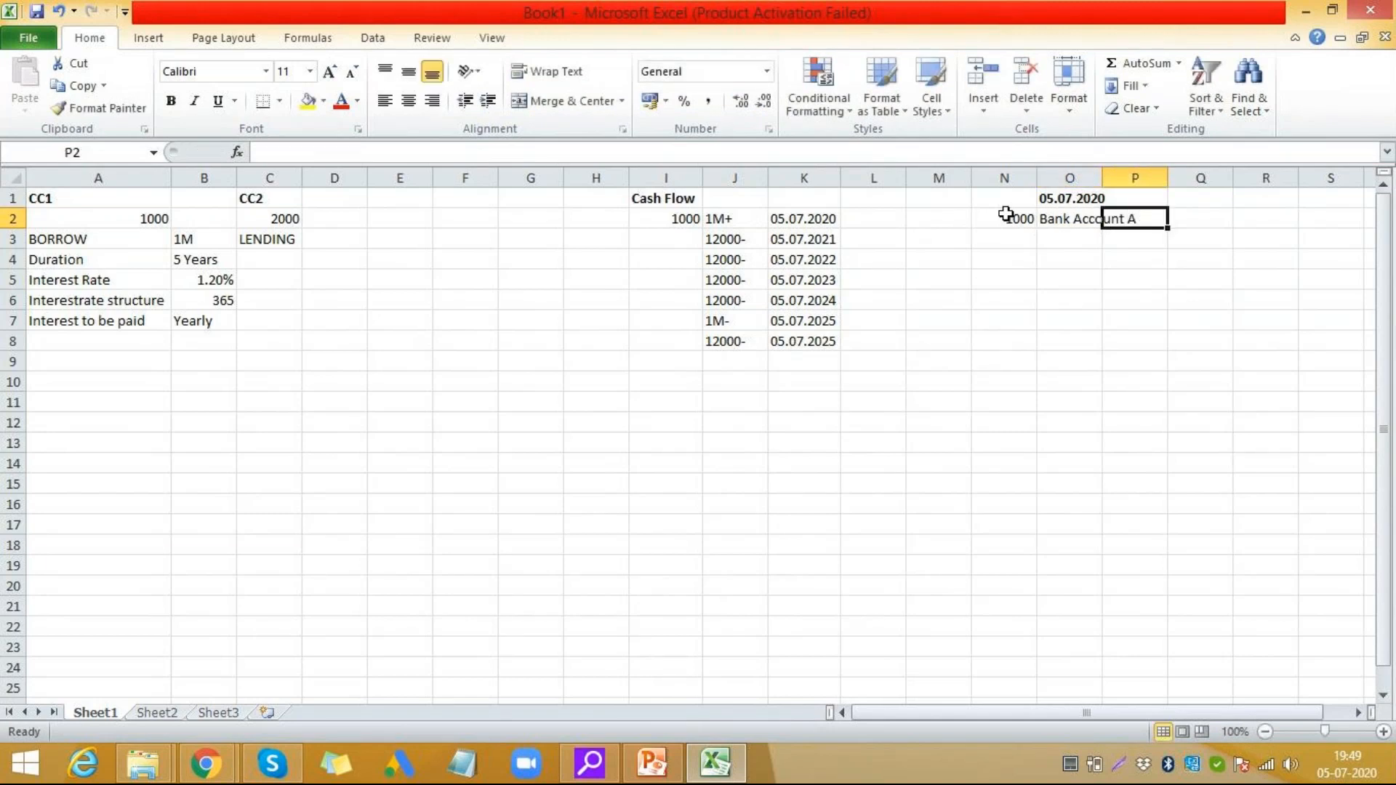
left_click_drag(1102, 175, 1142, 174)
type("Opend")
key("BackSpace")
key("BackSpace")
key("BackSpace")
key("BackSpace")
key("BackSpace")
key("Tab")
- Enter the amount 1M+ in both O4 and O5 below Bank Account A
key("Left")
key("Left")
key("Down")
key("Down")
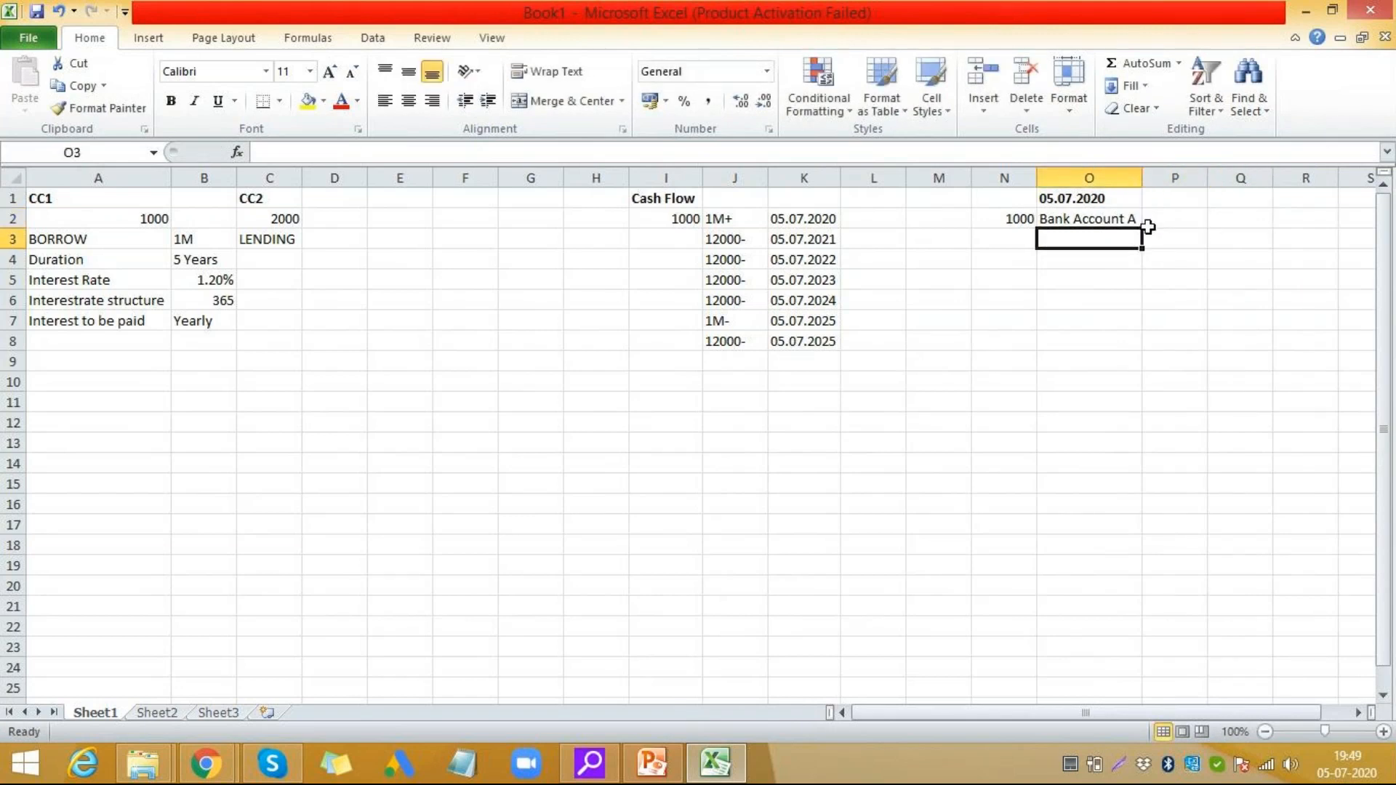
type("1M")
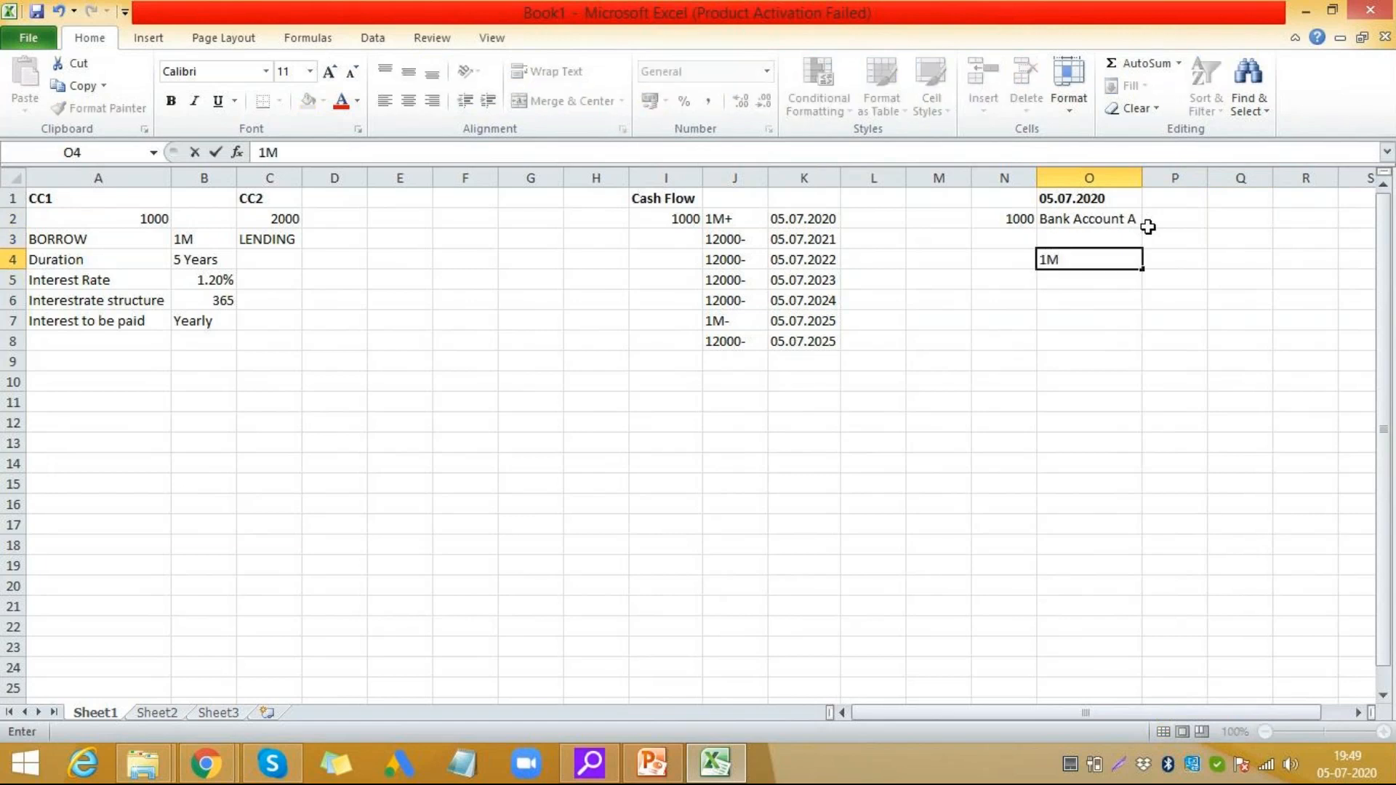
type("+")
key("Tab")
key("Return")
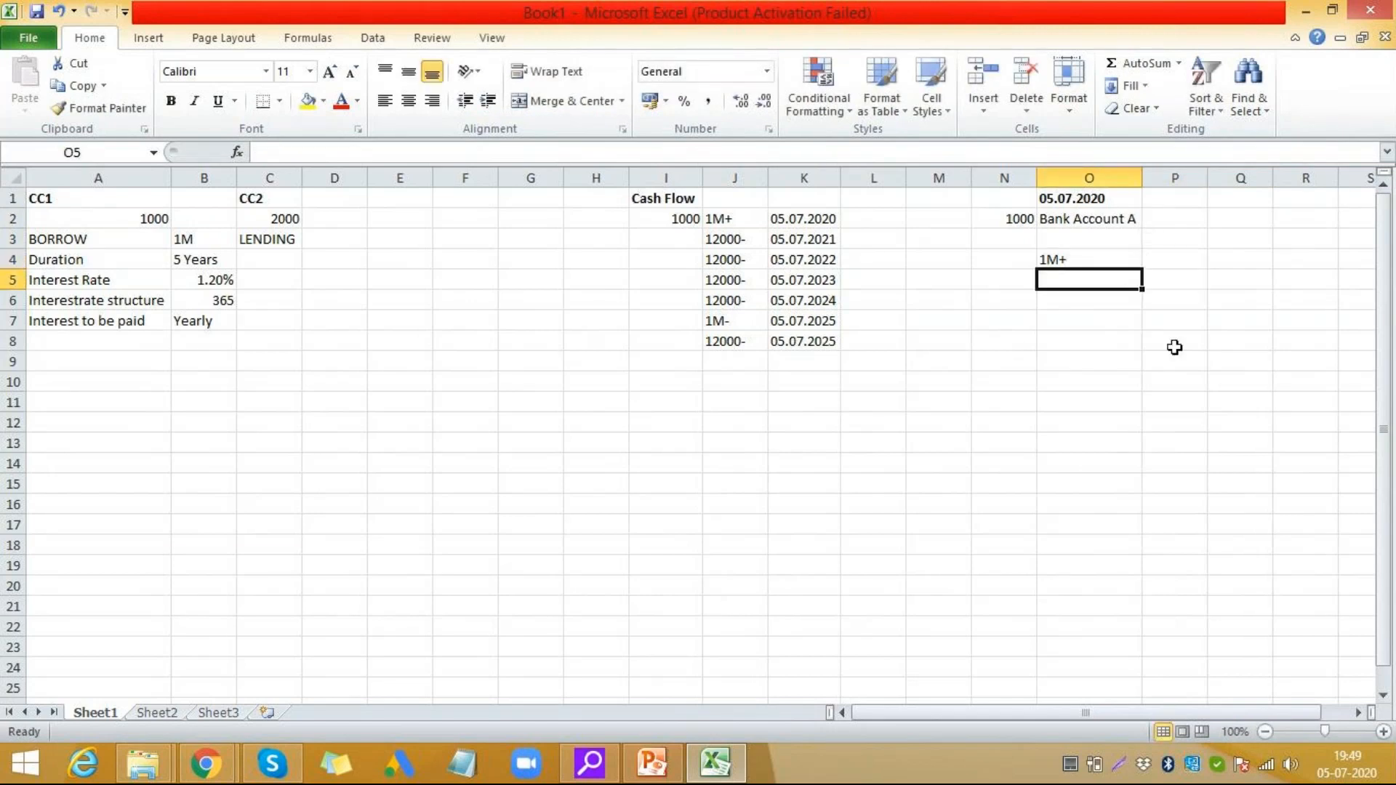
type("1M+")
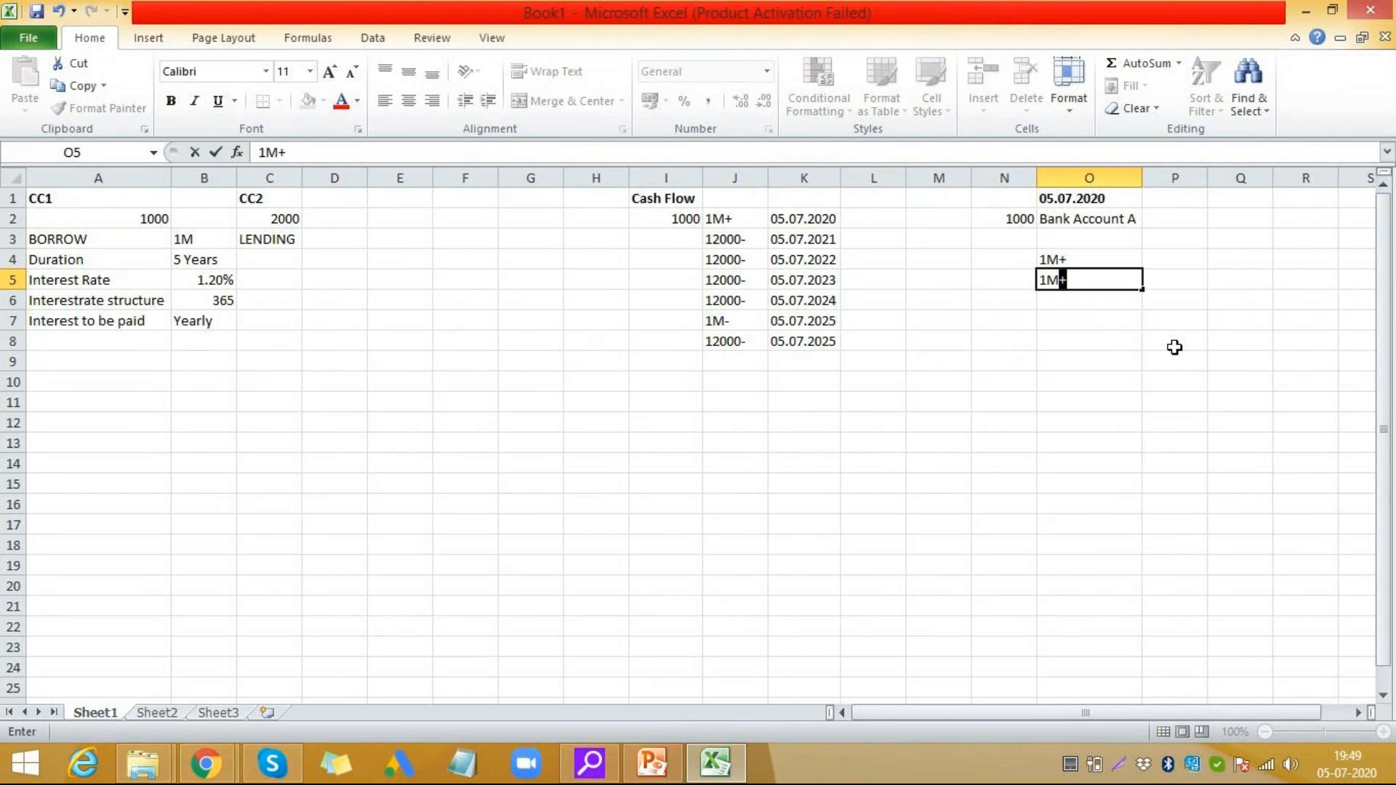
key("Tab")
- Label the amount in O4 as Opening Bal in cell P4
key("Up")
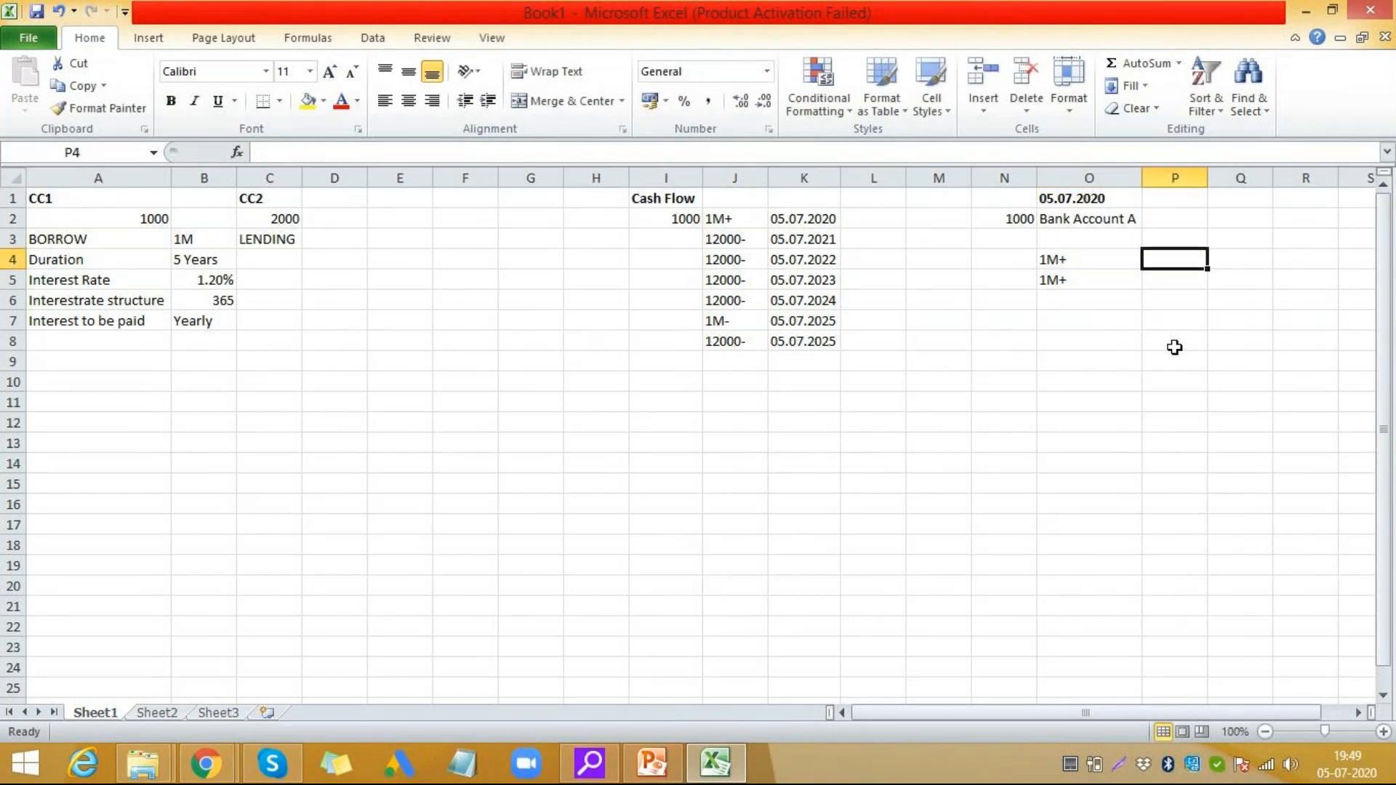
type("Opemom")
key("BackSpace")
key("BackSpace")
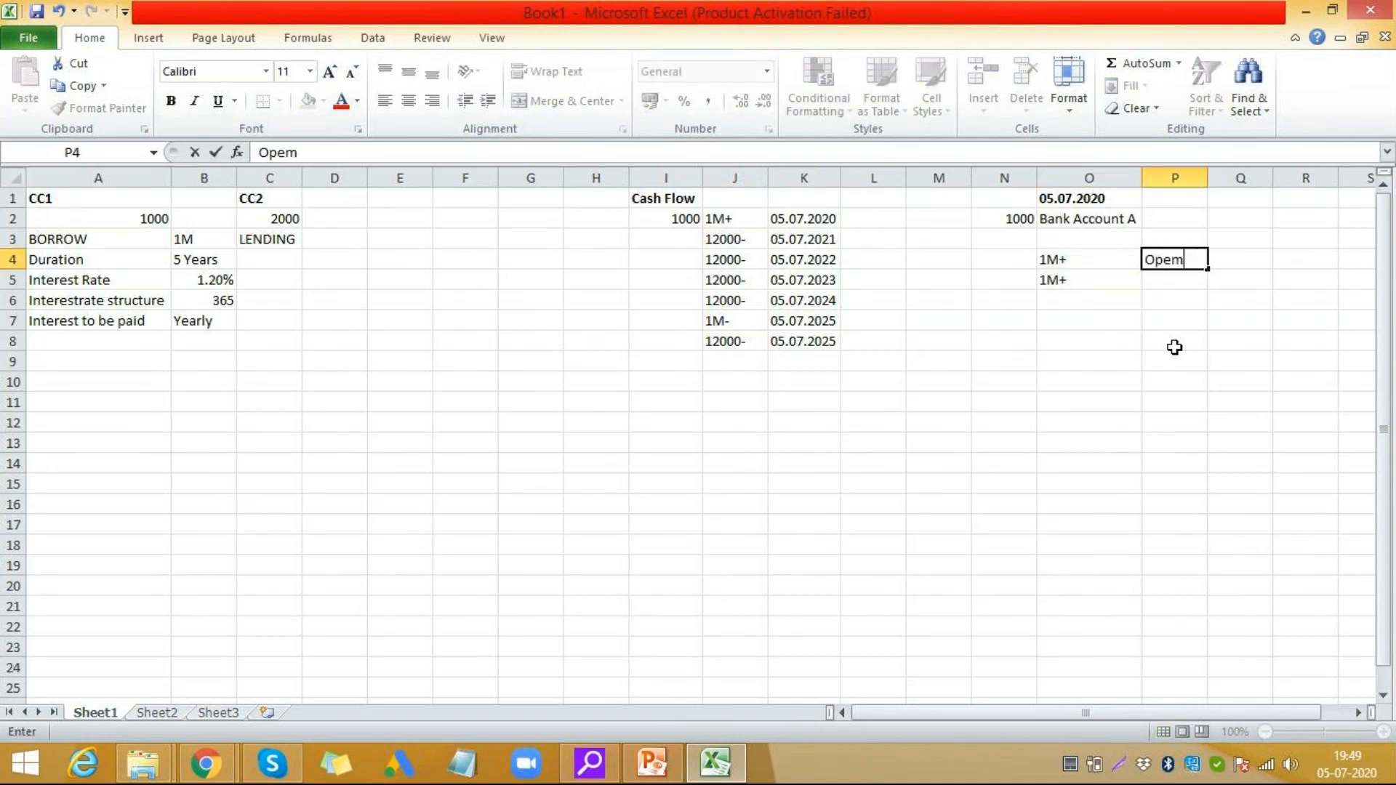
key("BackSpace")
type("ning Bal")
key("Return")
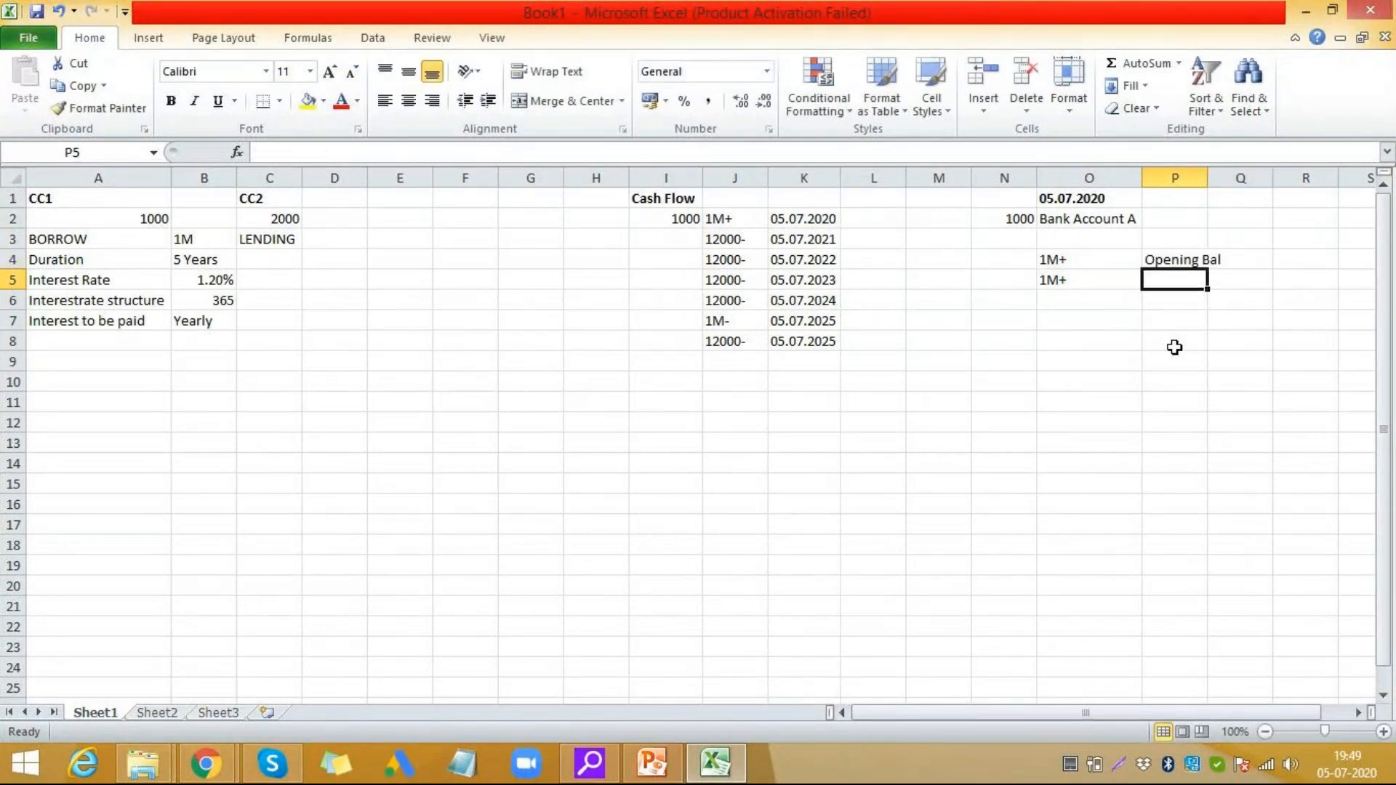
- Label the amount in O5 as Transactions in cell P5
type("T")
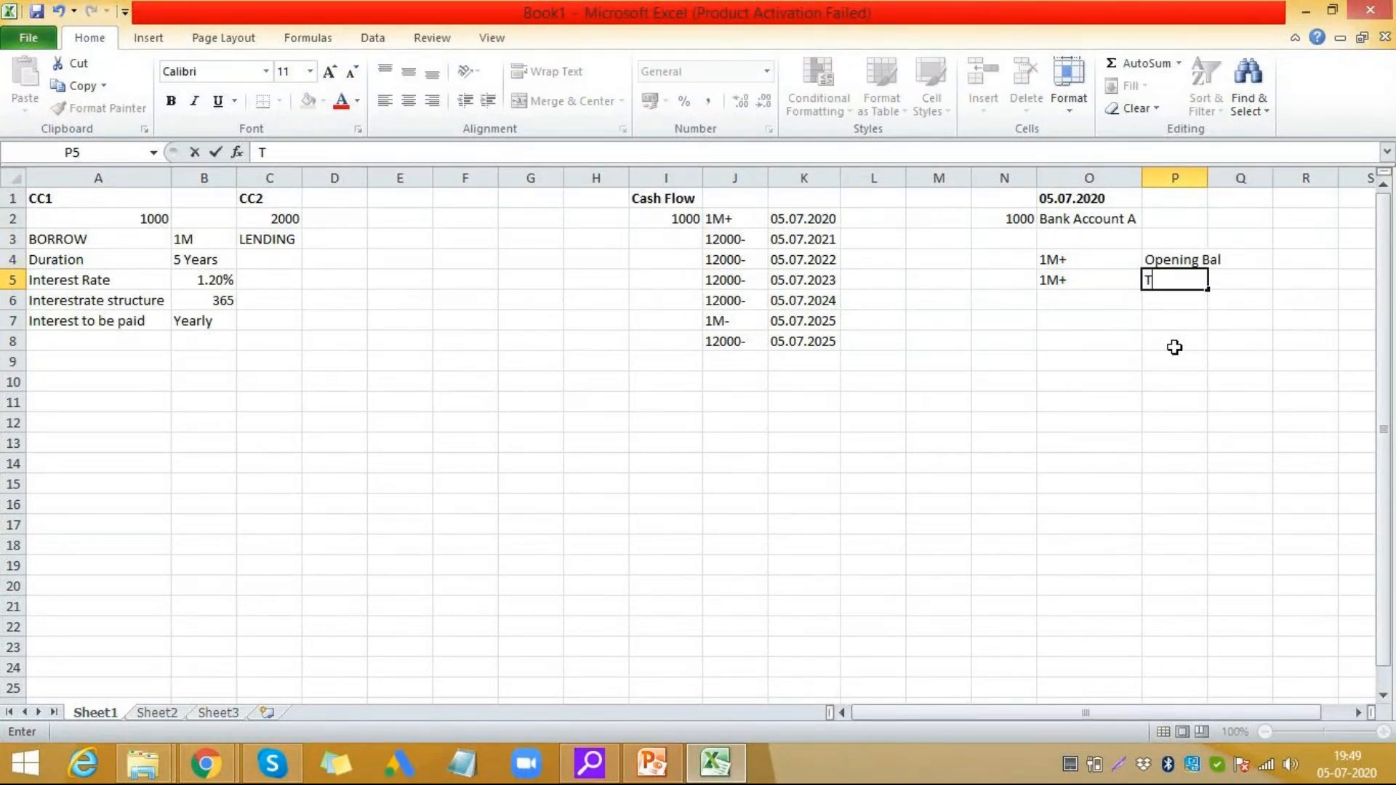
type("ransations")
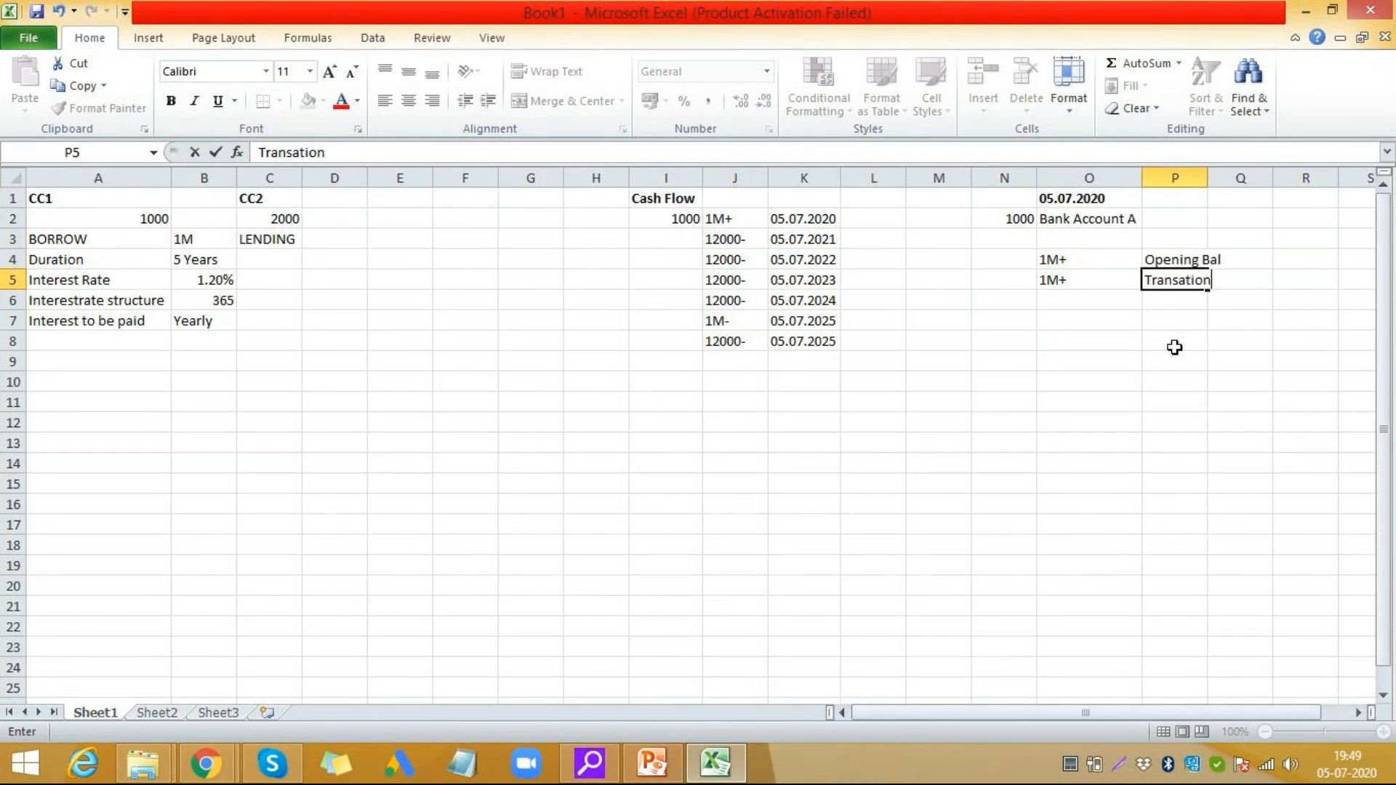
key("BackSpace")
key("BackSpace")
key("BackSpace")
key("BackSpace")
key("BackSpace")
type("ctions")
key("Right")
key("Left")
key("Left")
key("Left")
key("Down")
key("Down")
key("Right")
key("Down")
key("Down")
key("Down")
key("Up")
key("Up")
key("Up")
key("Up")
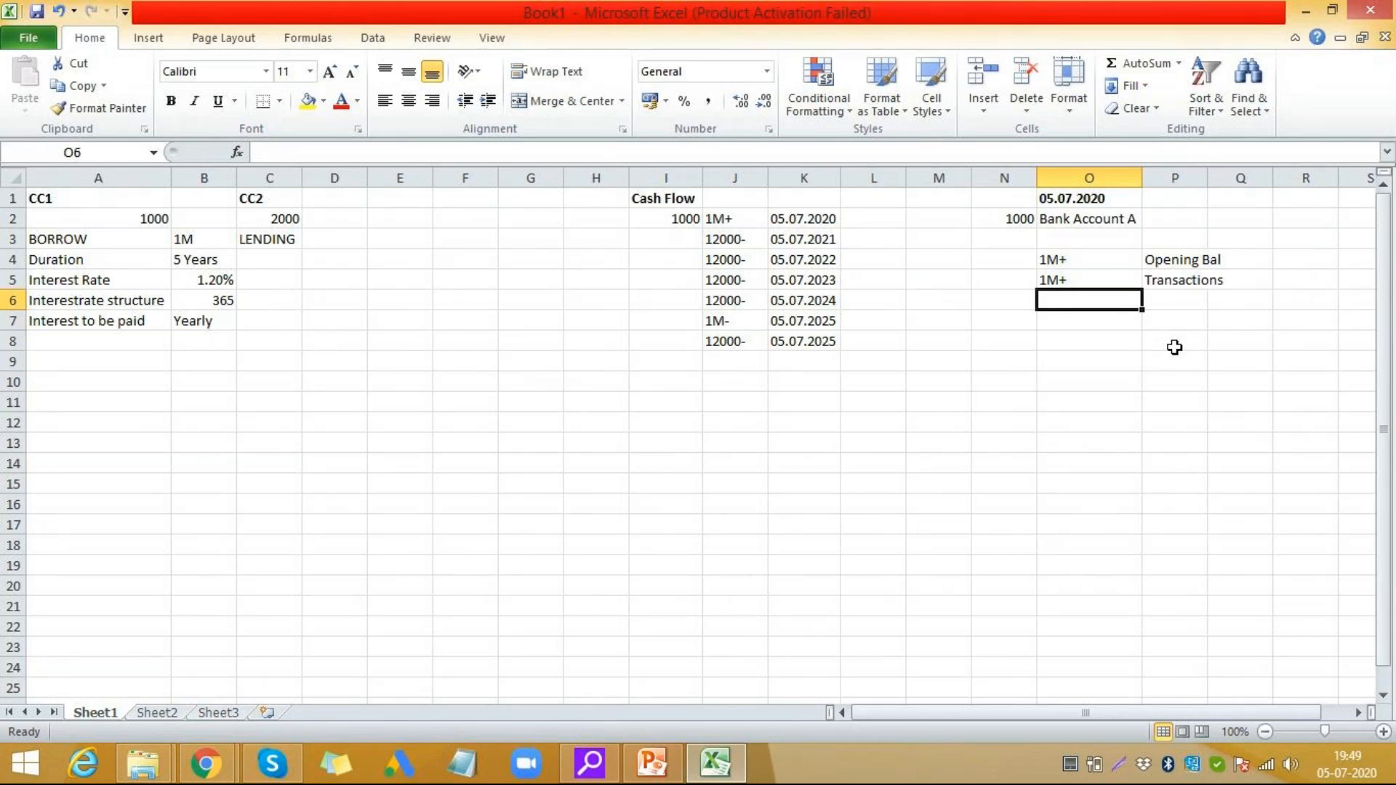
key("Down")
key("Left")
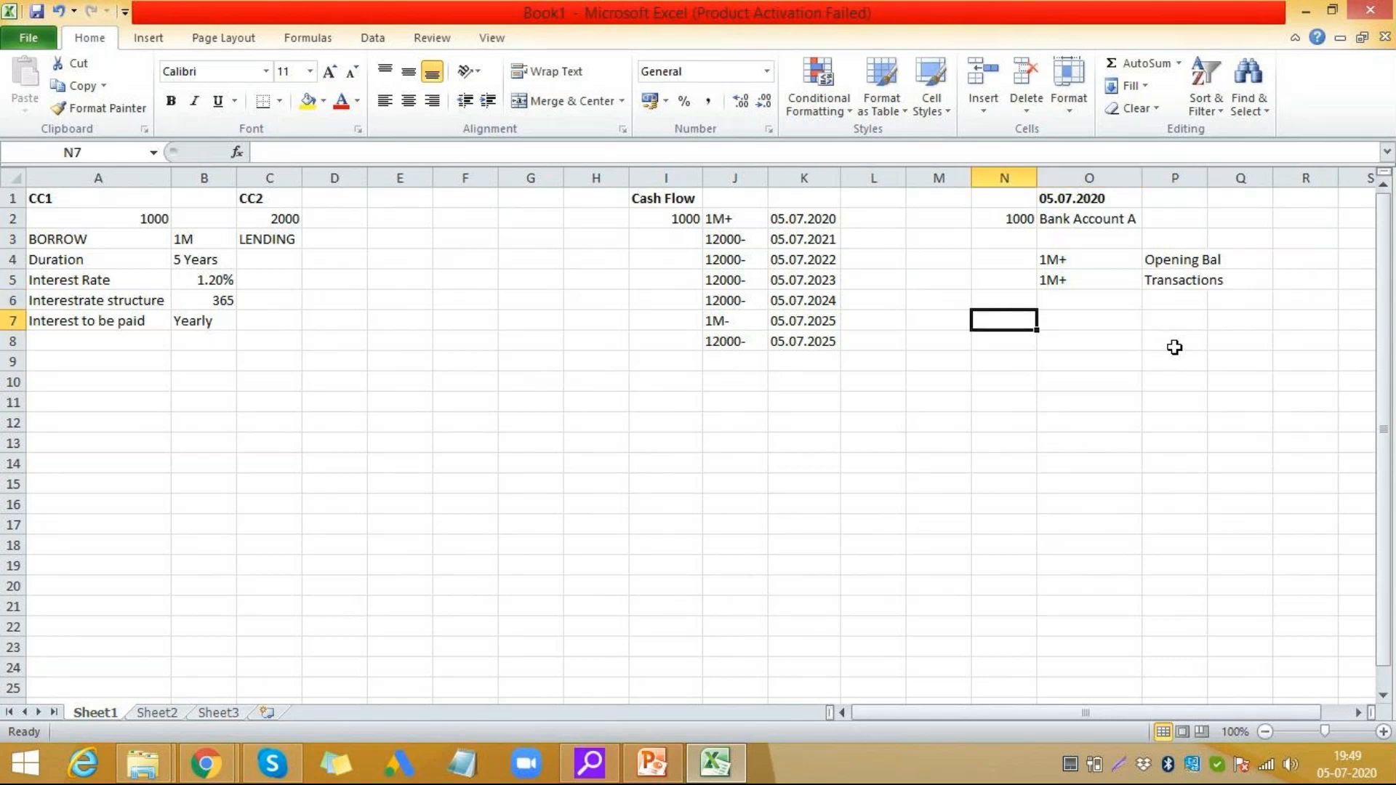
- Add the label AR in P6 with the amount 2M+ in O6
key("Right")
key("Right")
key("Up")
type("AR")
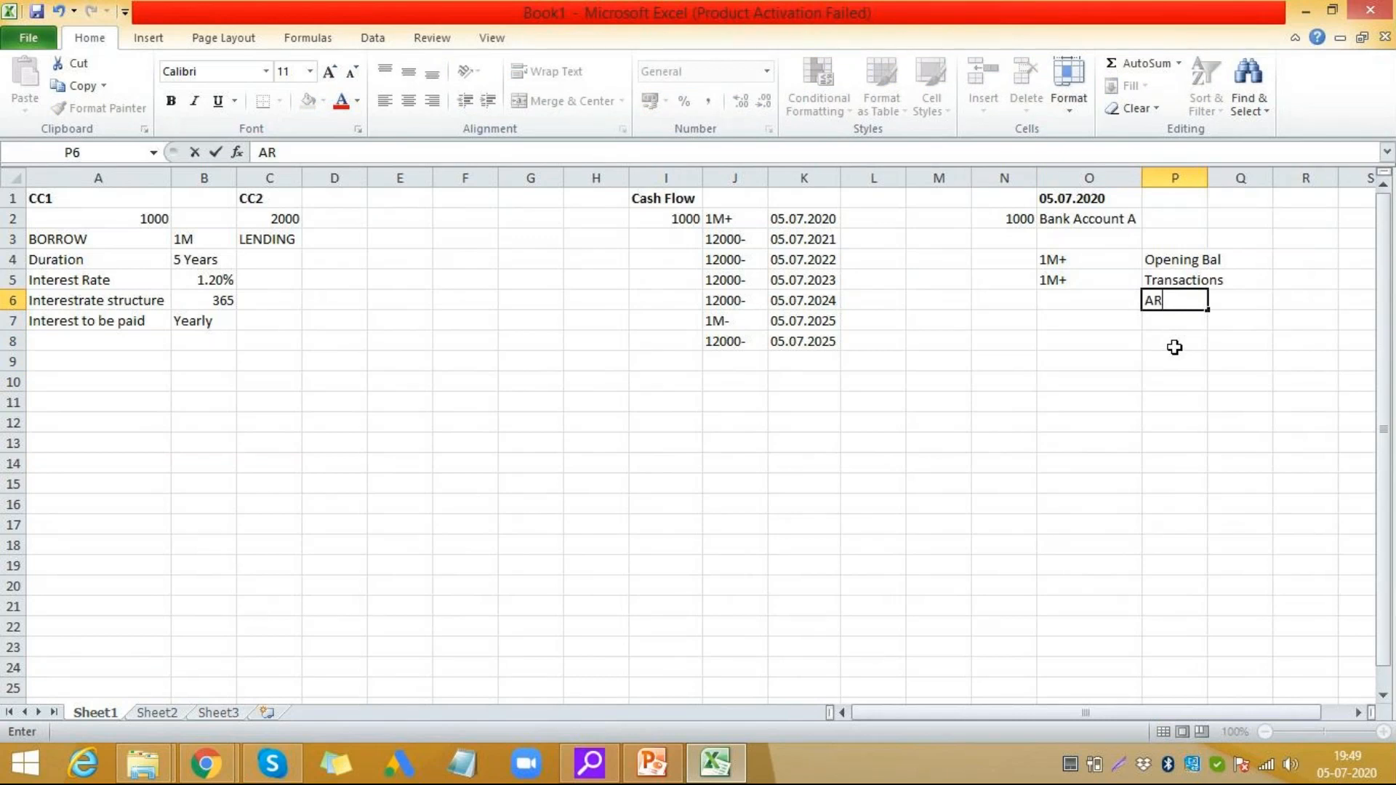
key("Left")
type("2")
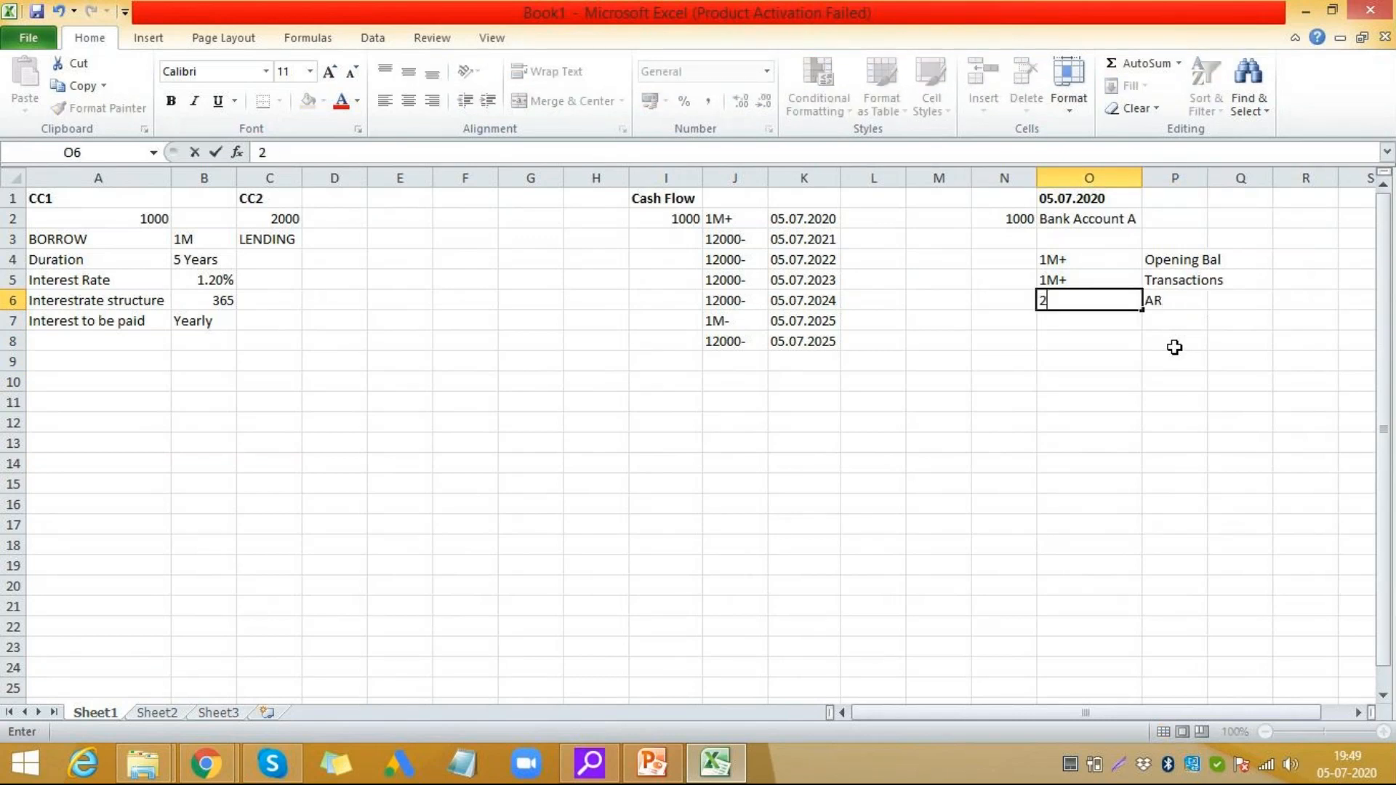
type("M+")
key("Return")
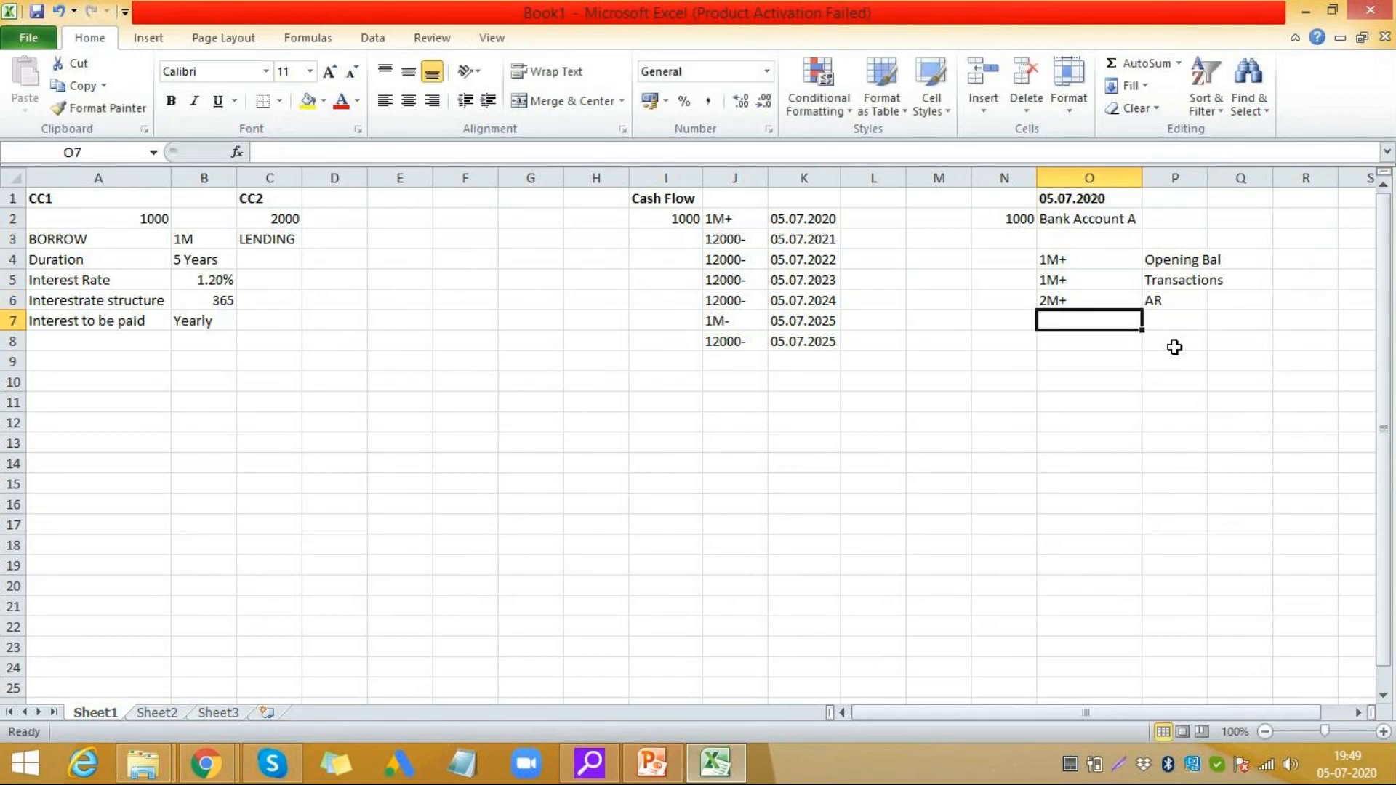
- Enter the outflow 3M- in O7 with the label Payables in P7
type("3m")
key("BackSpace")
type("M-")
key("Tab")
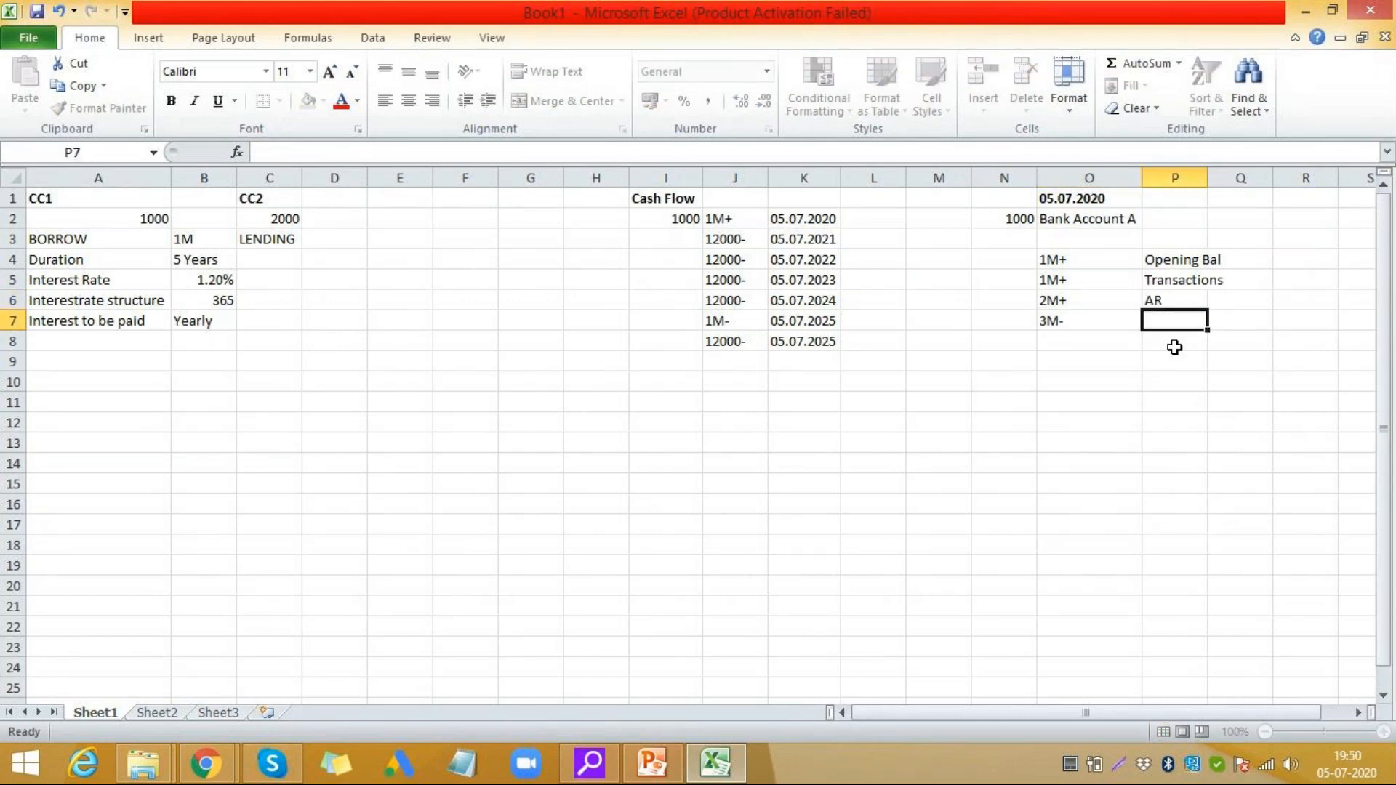
type("Payables")
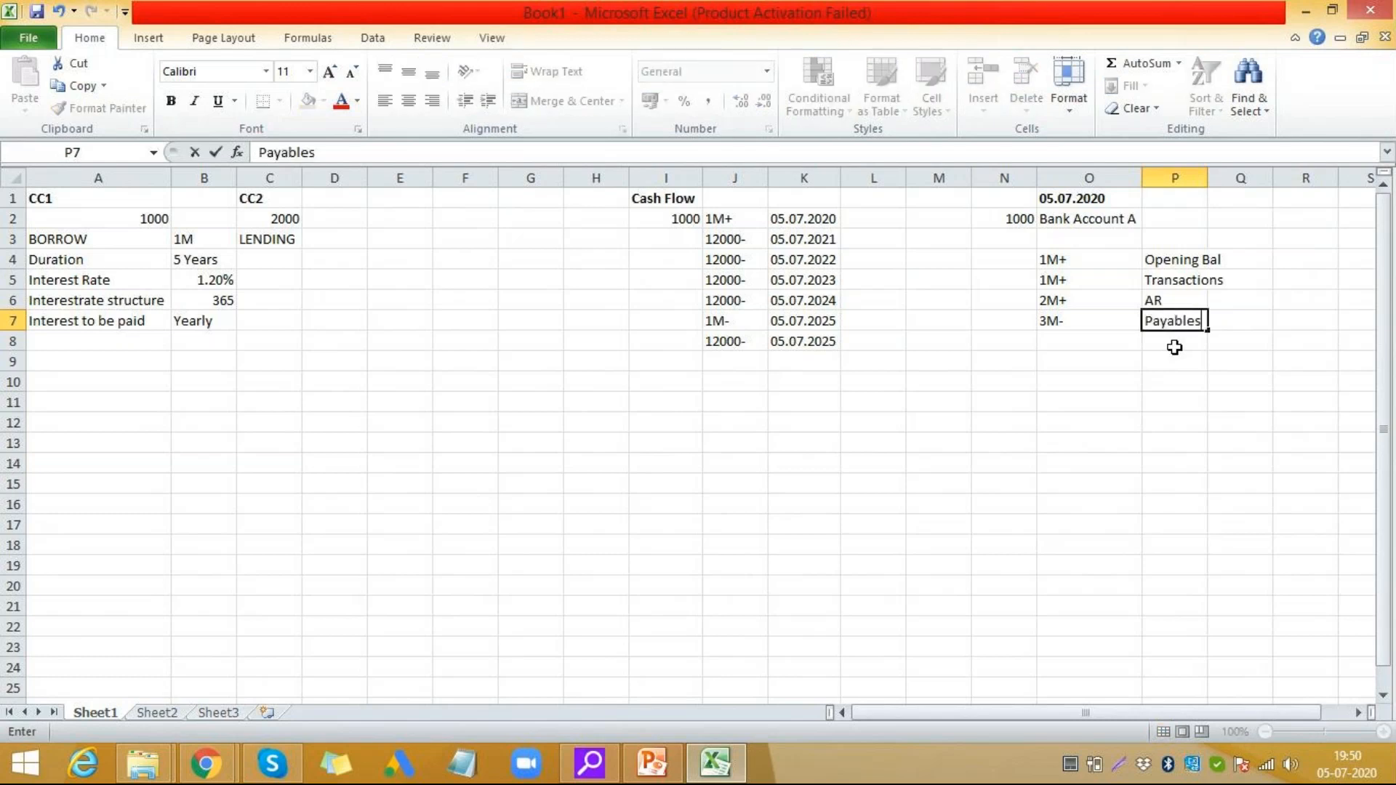
- Add the label Misc in P8 with the amount 1m+ in O8
left_click(1175, 348)
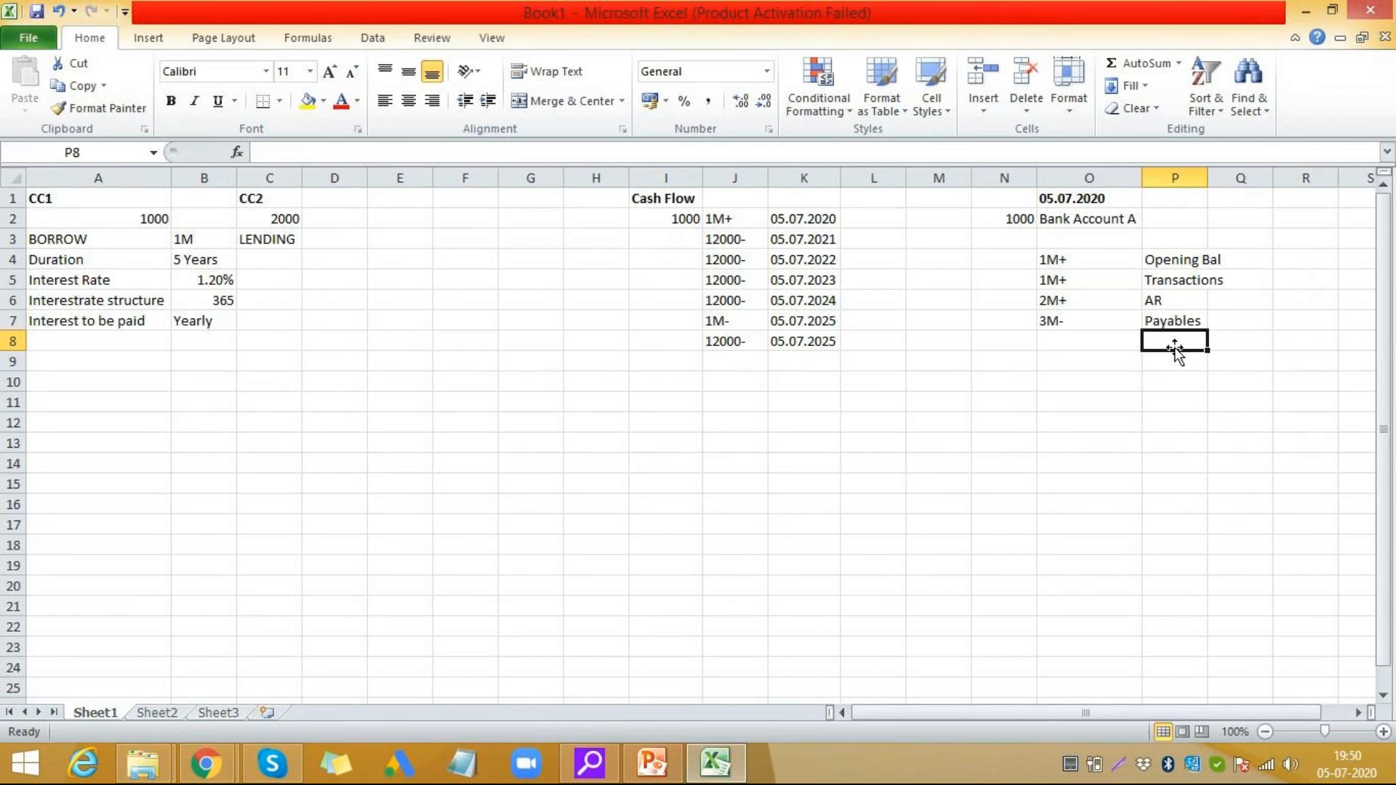
type("Mic")
type("c")
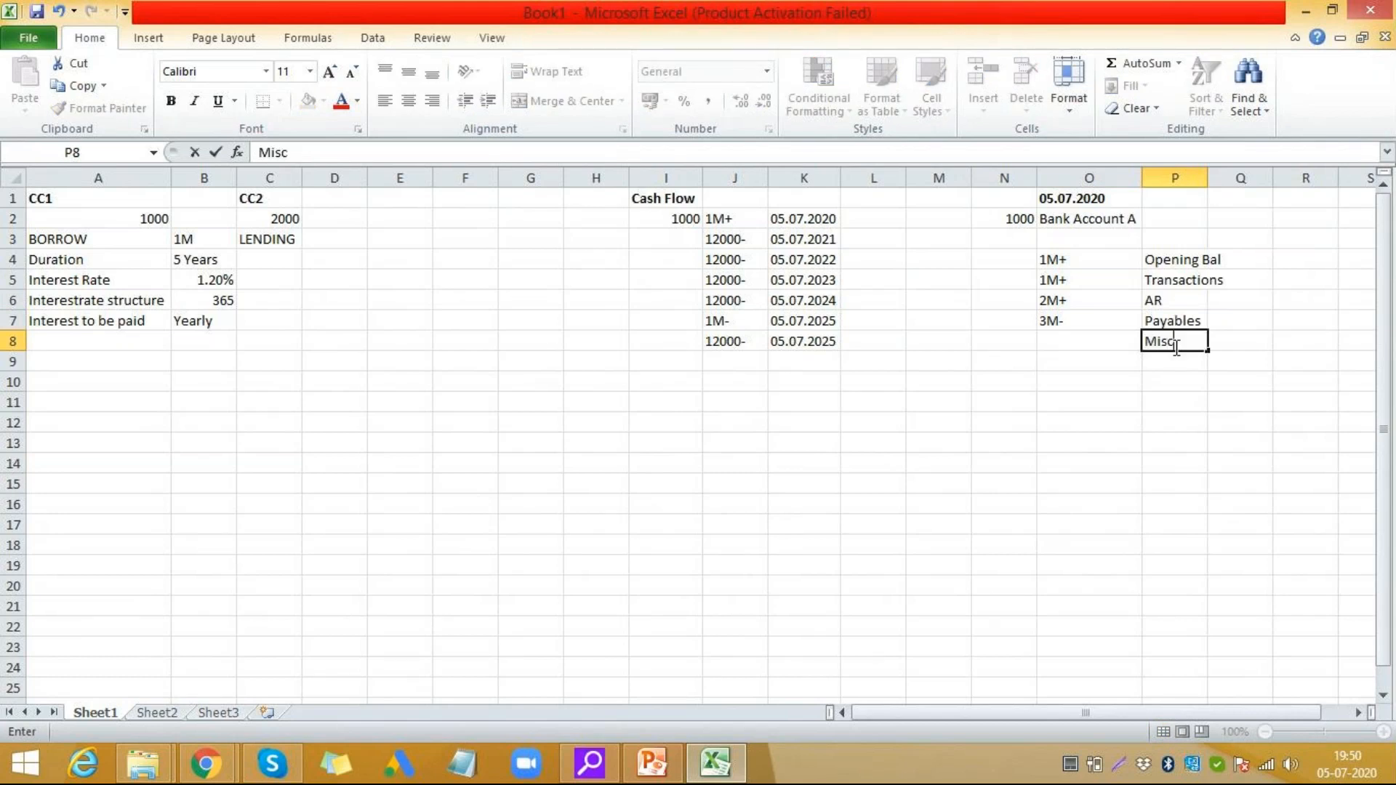
key("Left")
type("1m+")
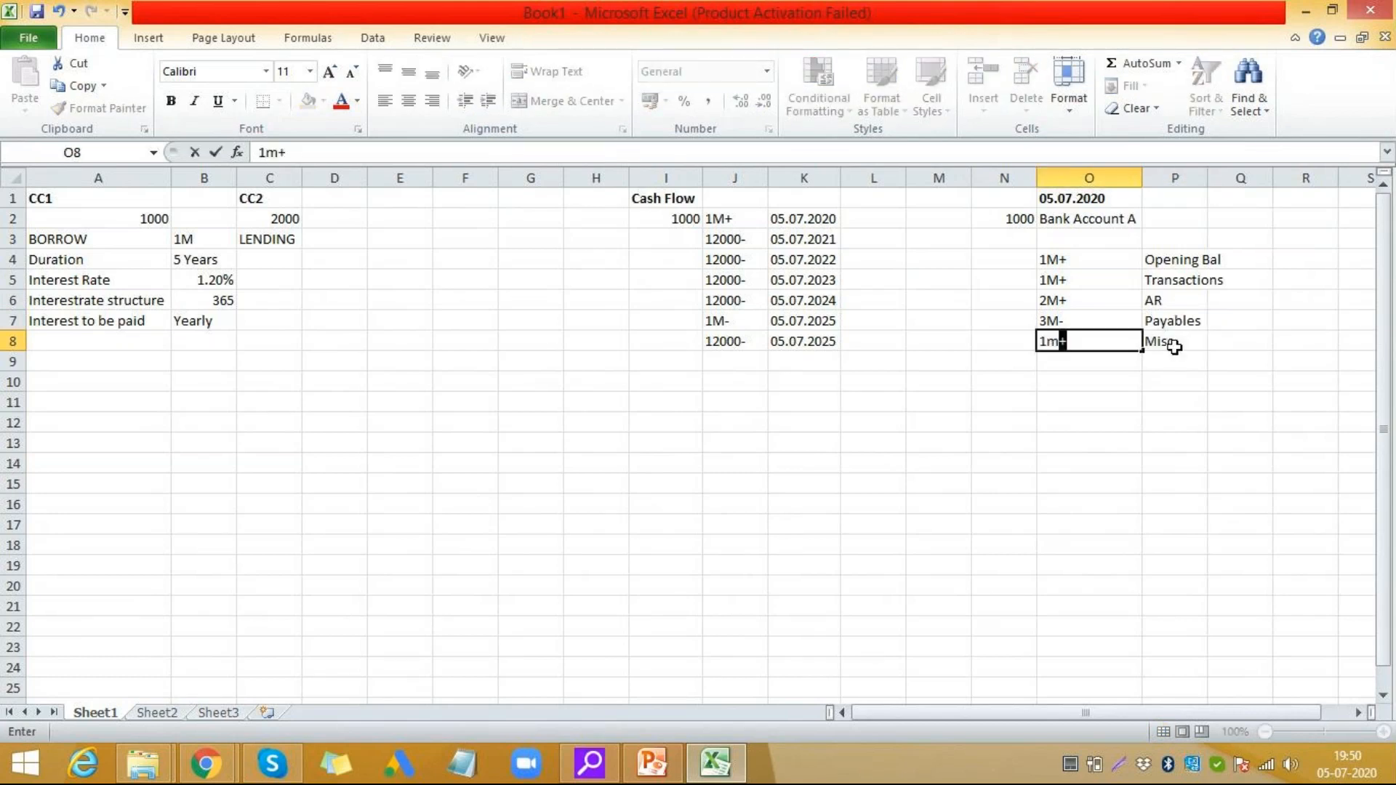
key("Return")
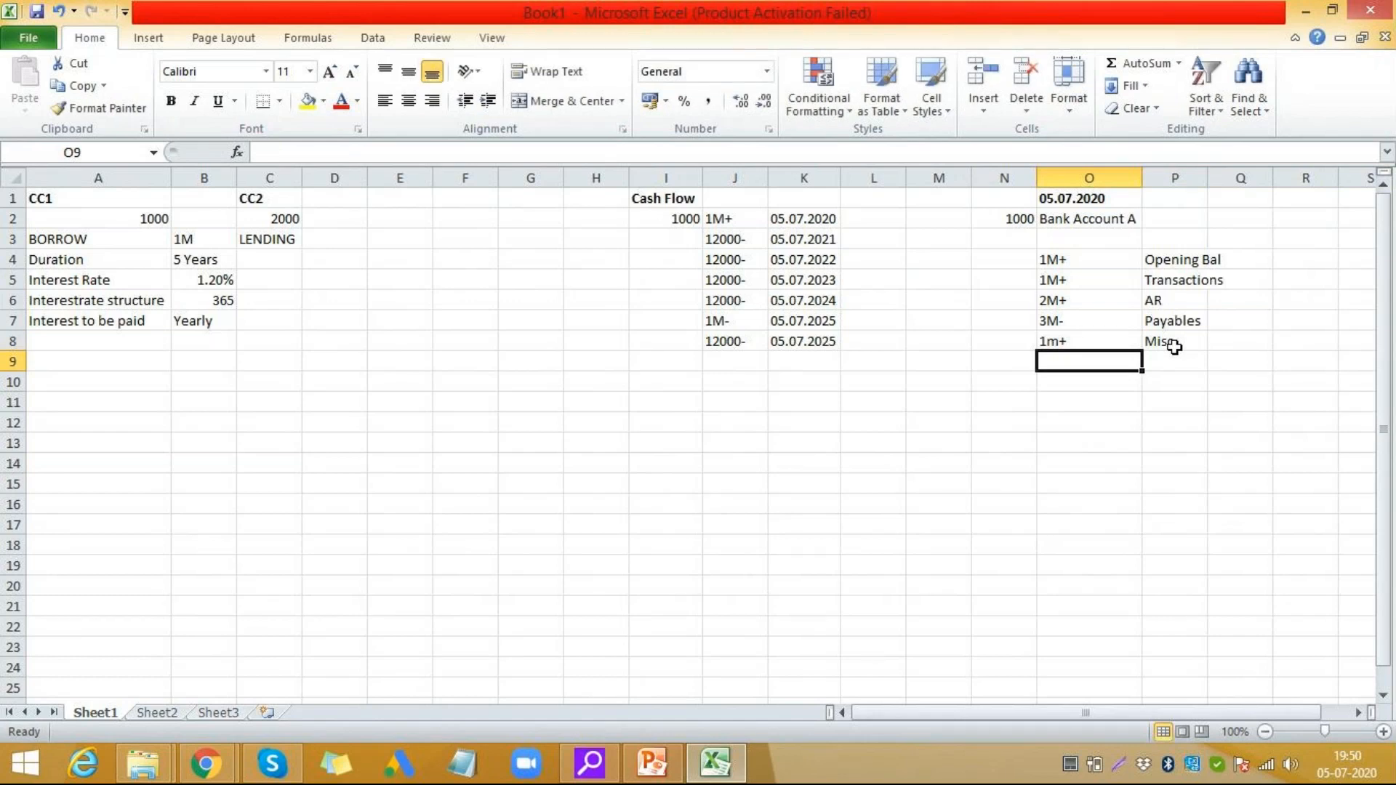
- Enter the amount 2M+ in O9 and label it Closing Balance in P9
type("2M+")
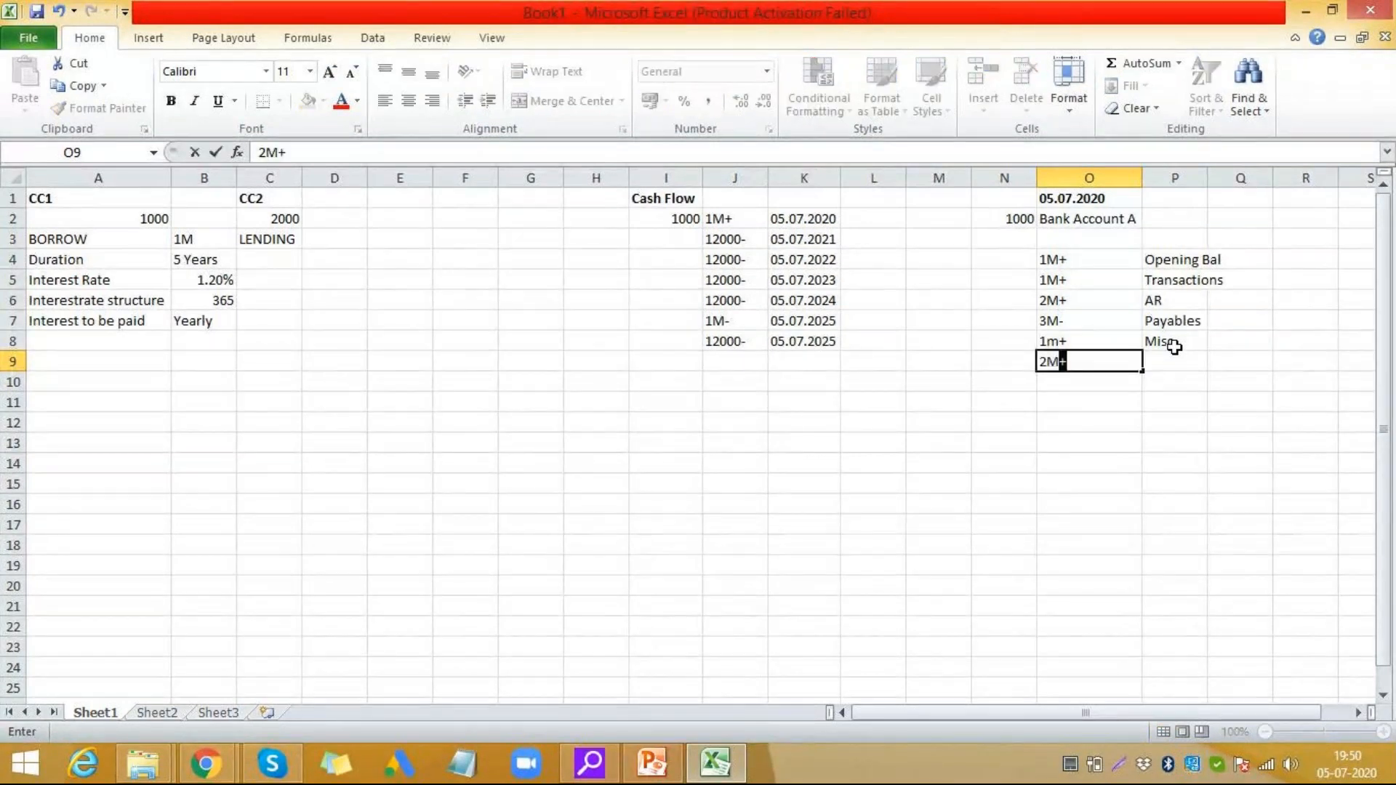
key("Tab")
type("T")
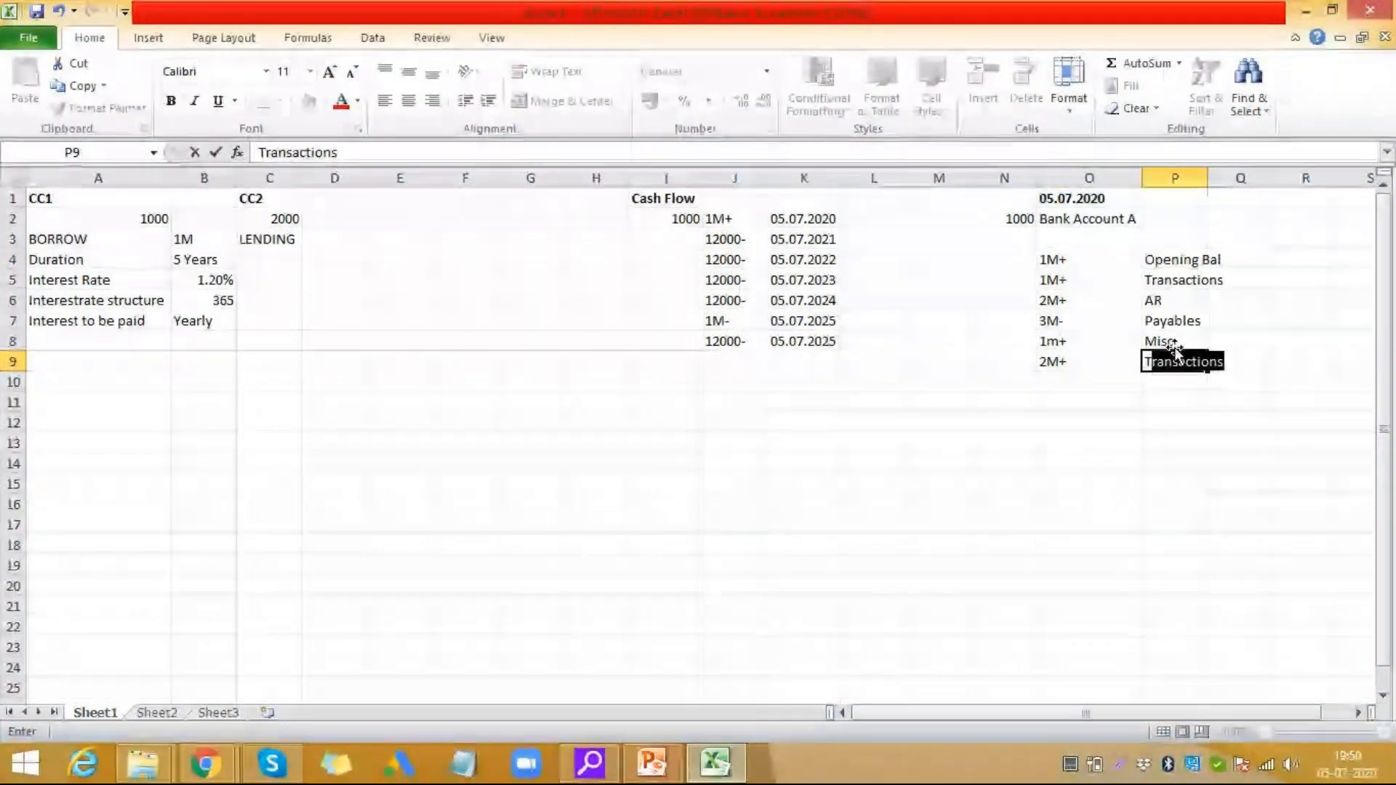
key("BackSpace")
key("BackSpace")
type("CL")
key("BackSpace")
type("losing Balance")
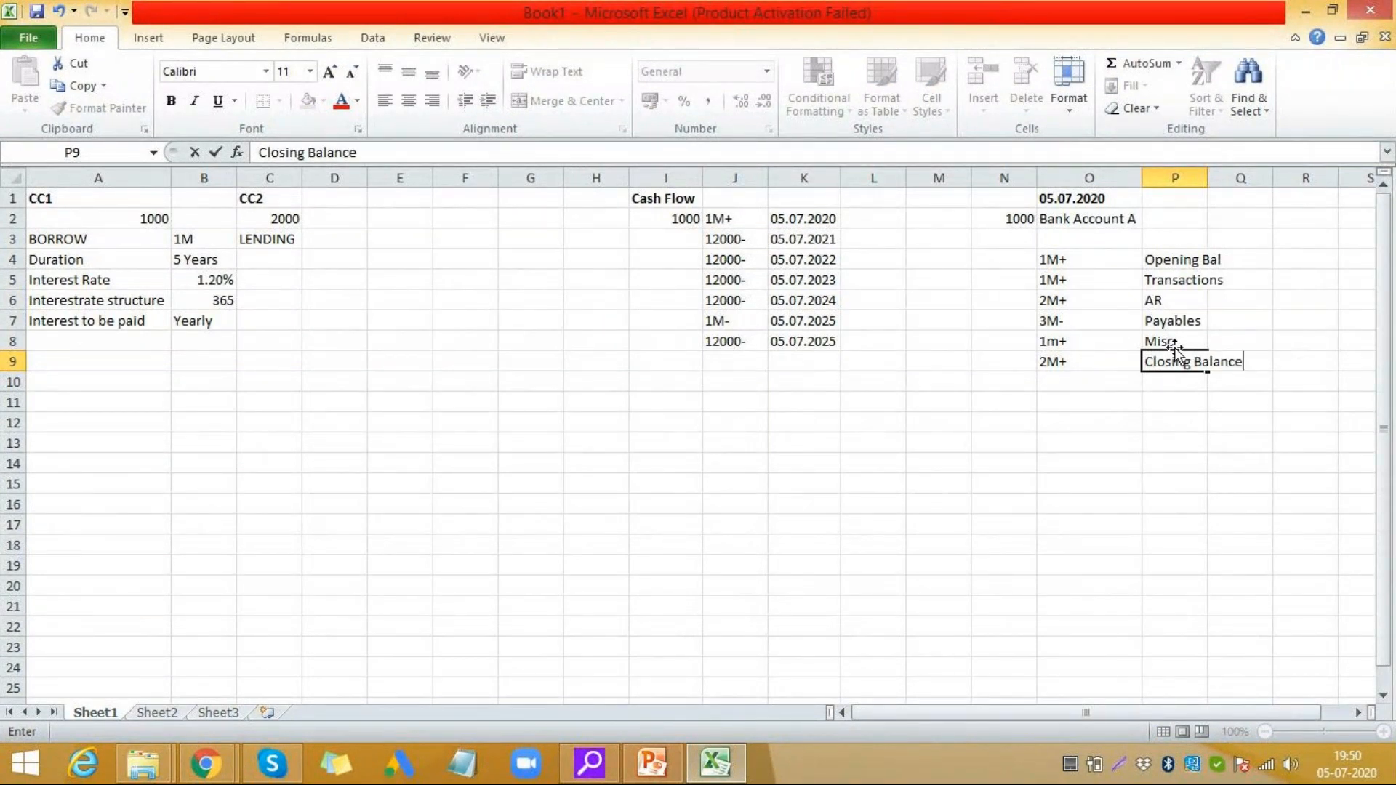
key("Tab")
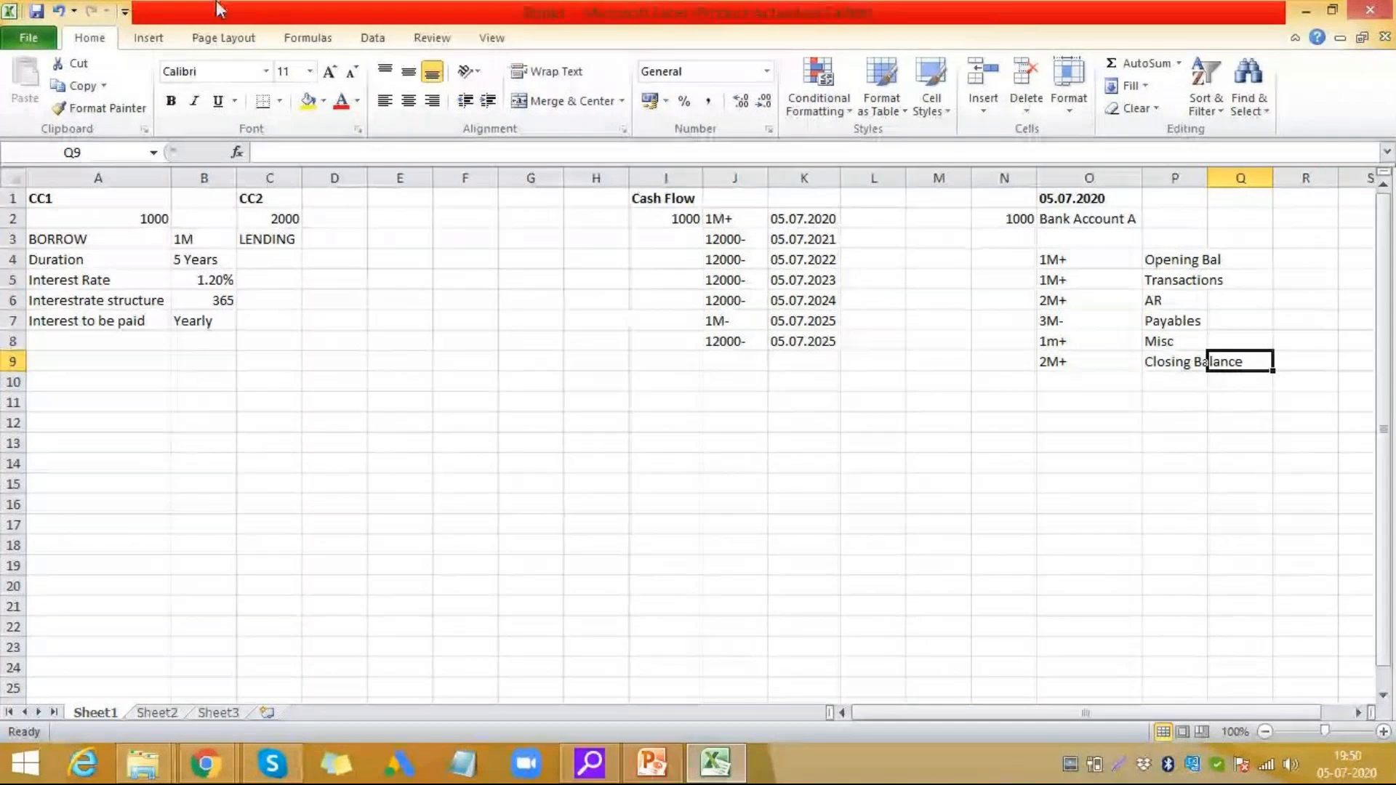
- Insert a blank column between the CC1 terms and the CC2 column
left_click(109, 355)
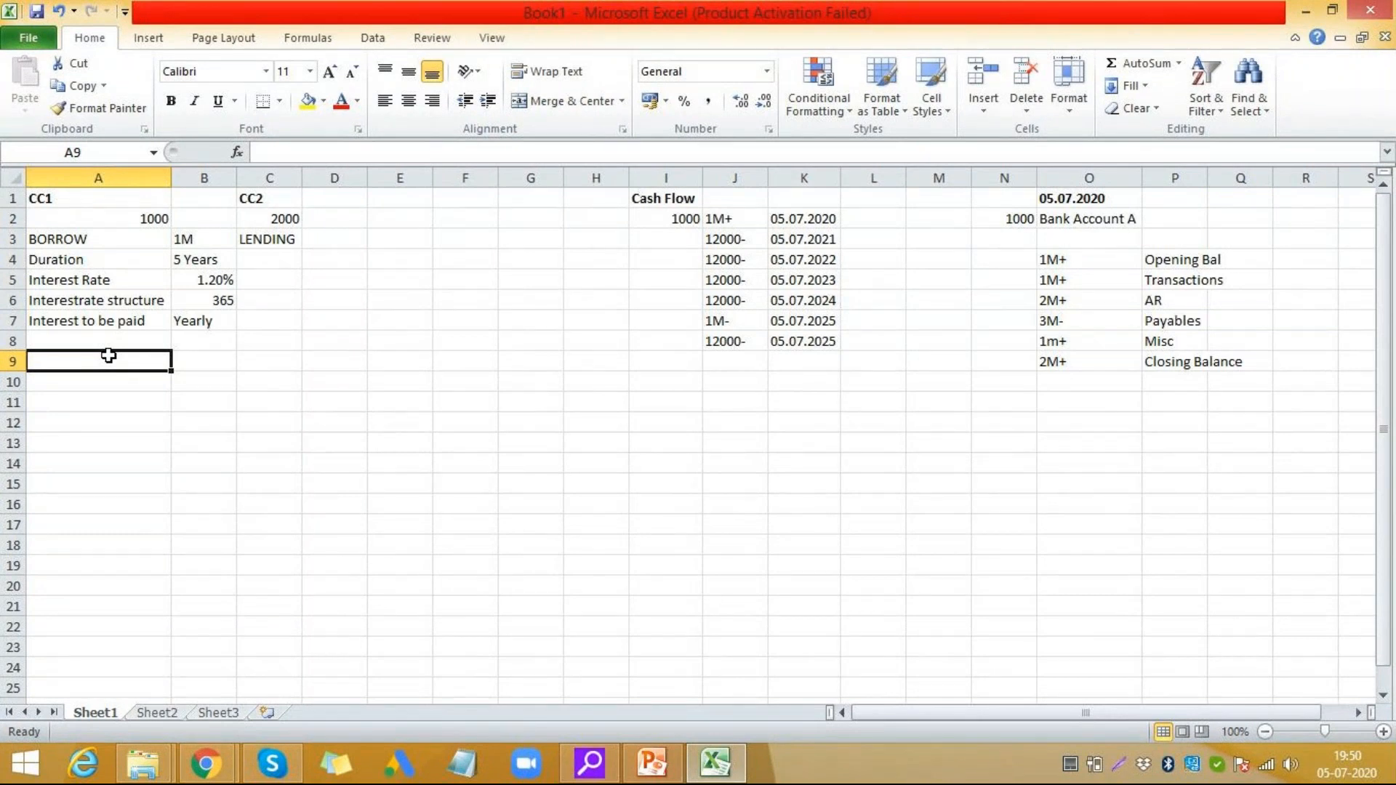
left_click_drag(83, 196, 200, 343)
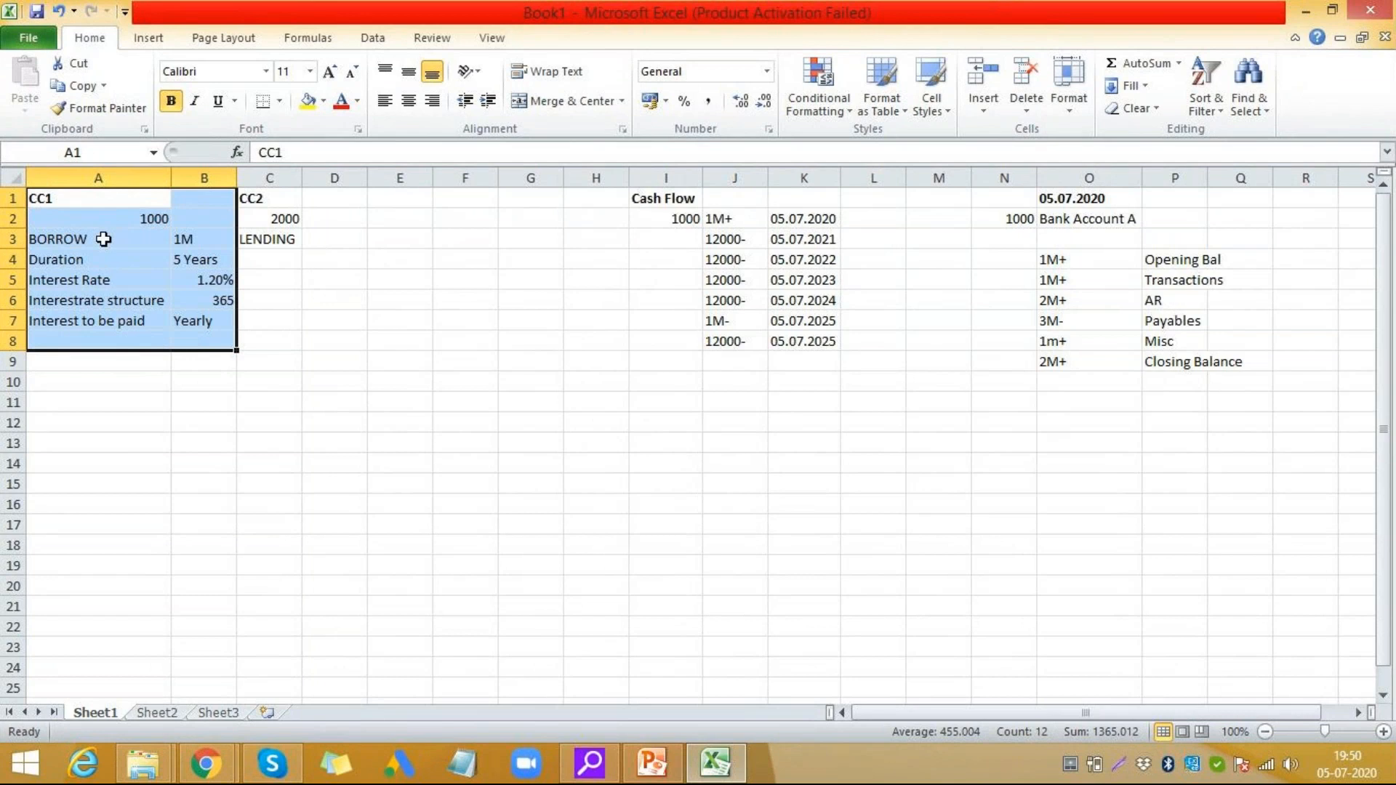
left_click(266, 177)
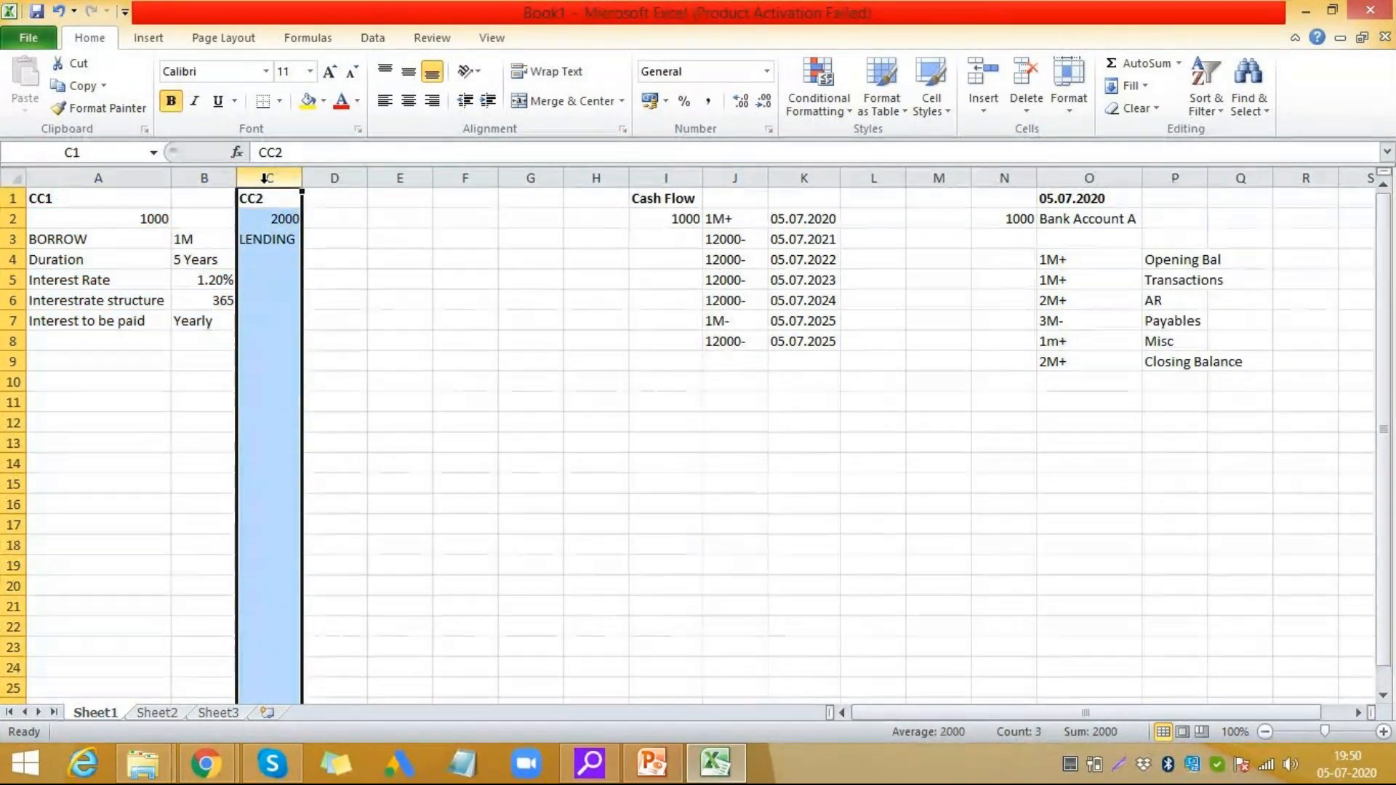
key("ctrl+shift+plus")
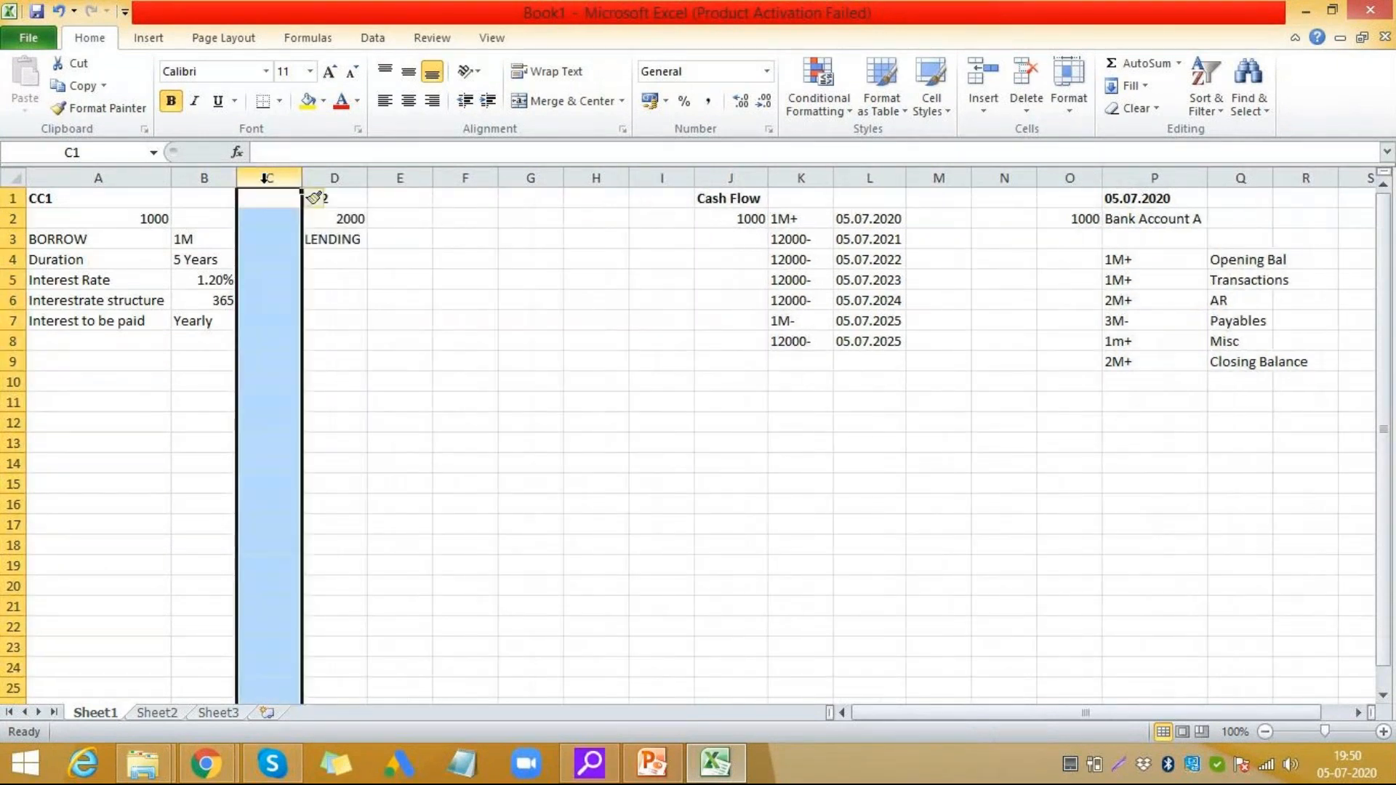
left_click(331, 269)
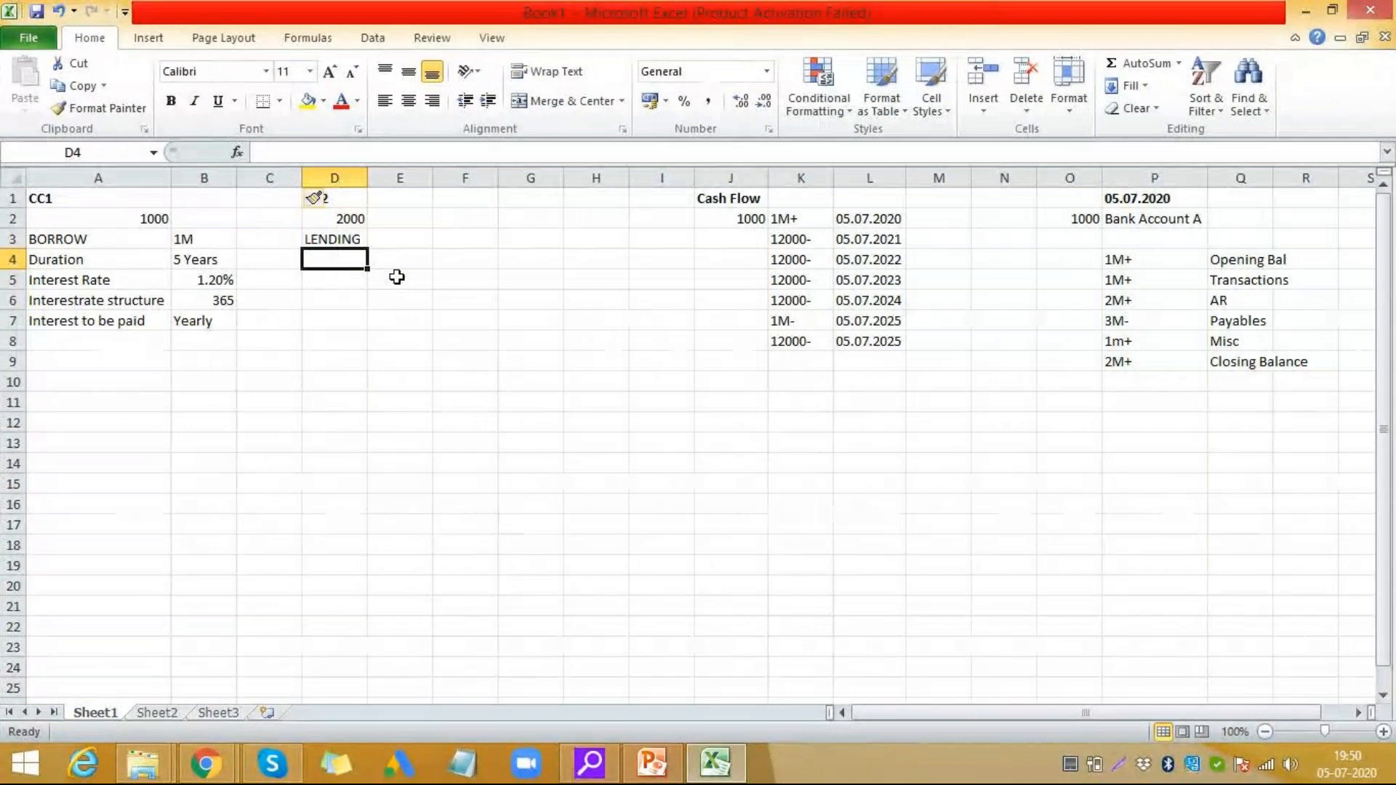
left_click_drag(118, 223, 195, 318)
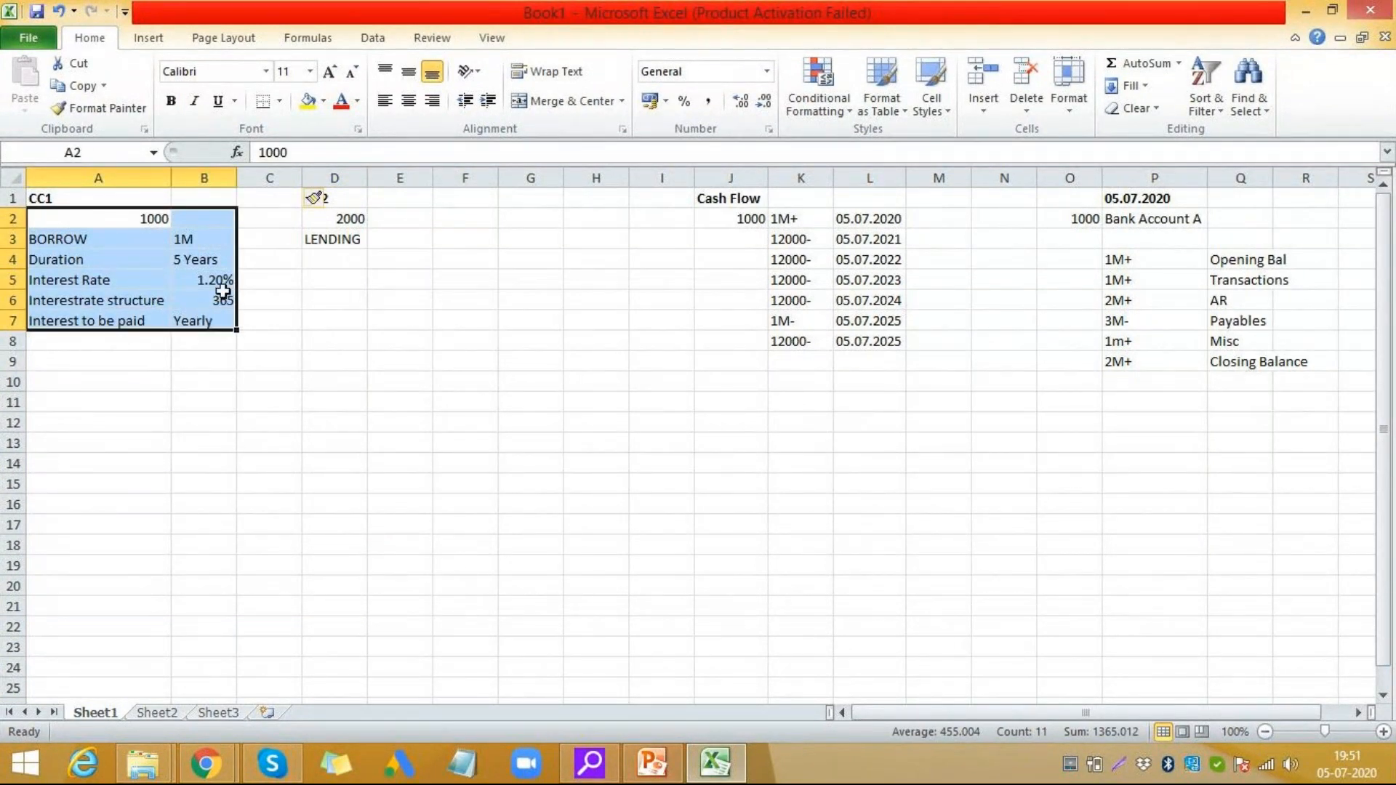
left_click_drag(352, 218, 353, 324)
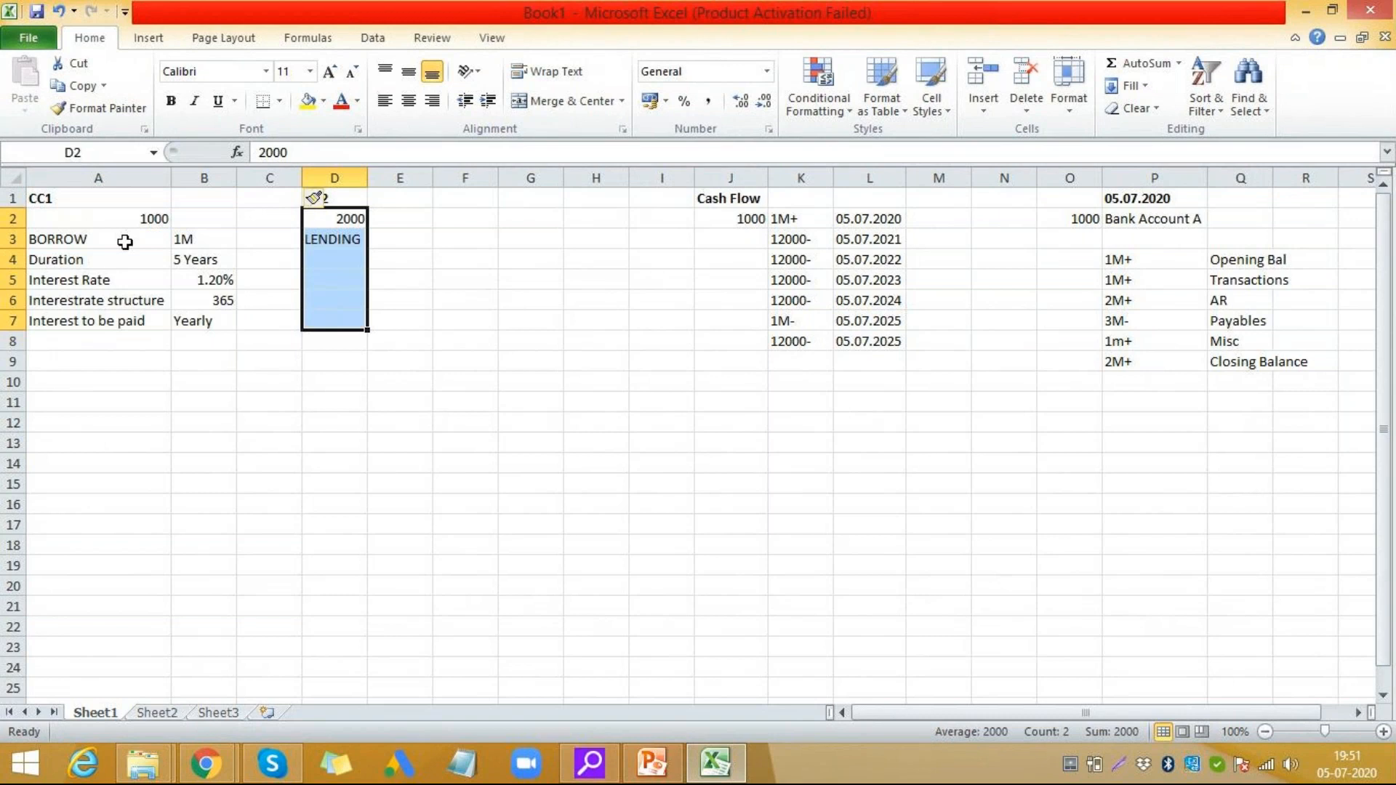
left_click(90, 240)
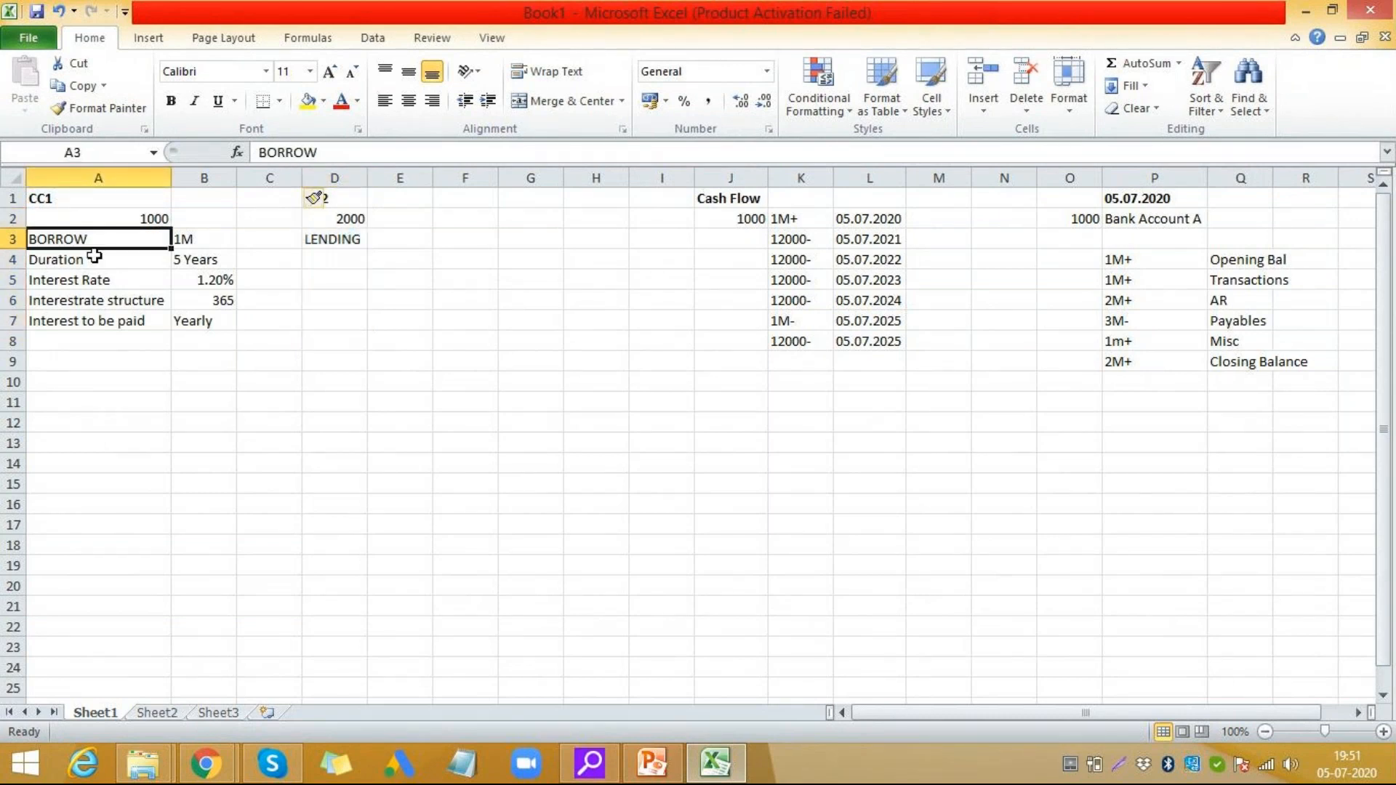
left_click(347, 243)
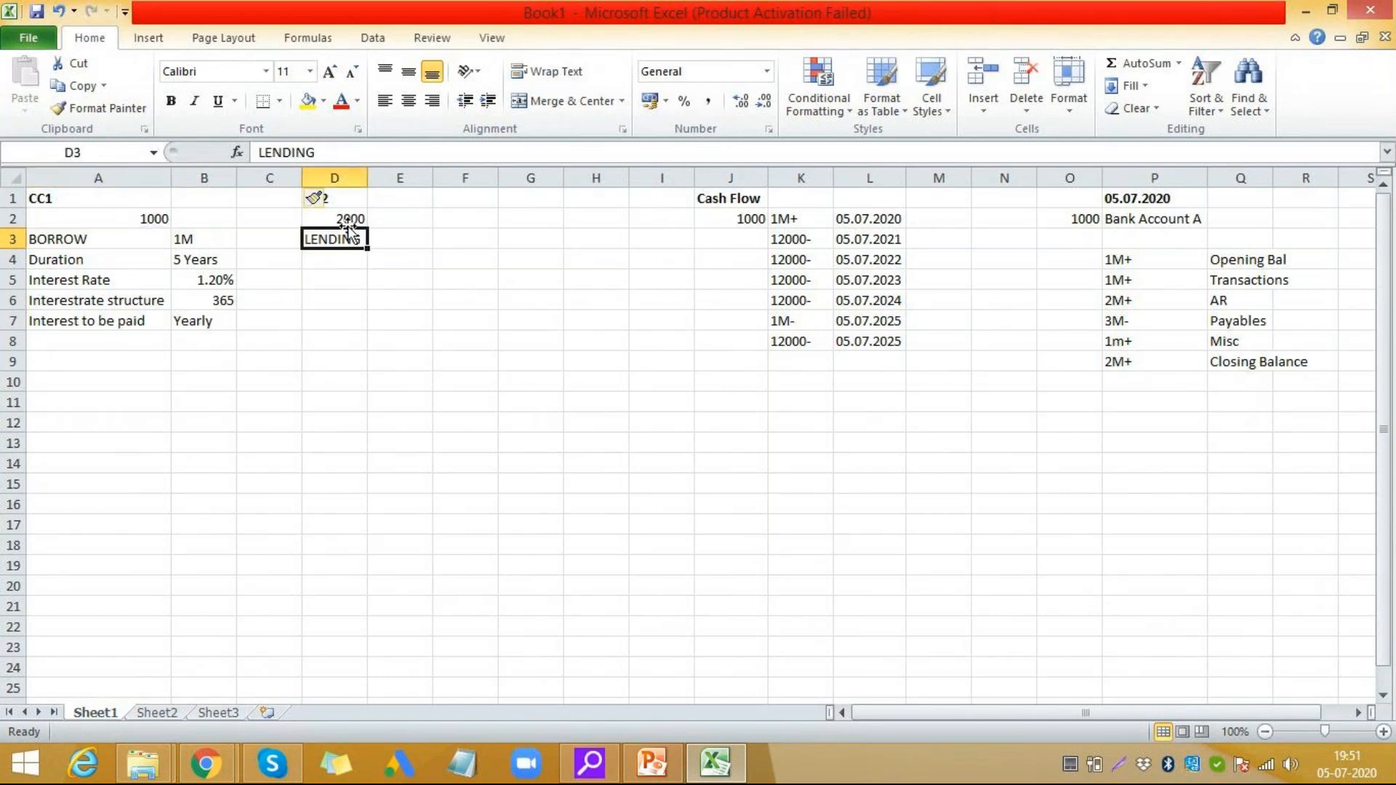
- Enter the note Mirrored transactions in F3 and fit column F to its text
left_click(487, 242)
type("Mir")
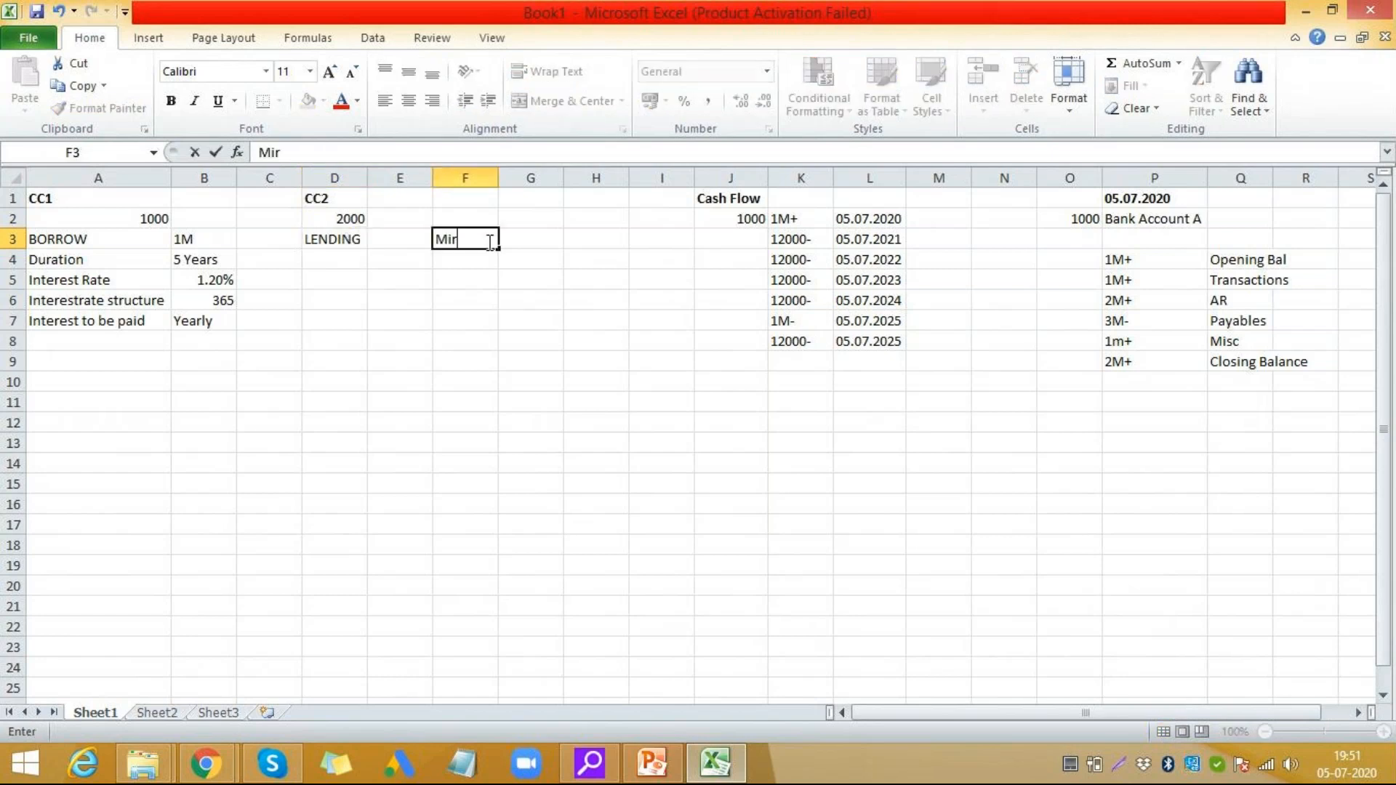
type("rored tran")
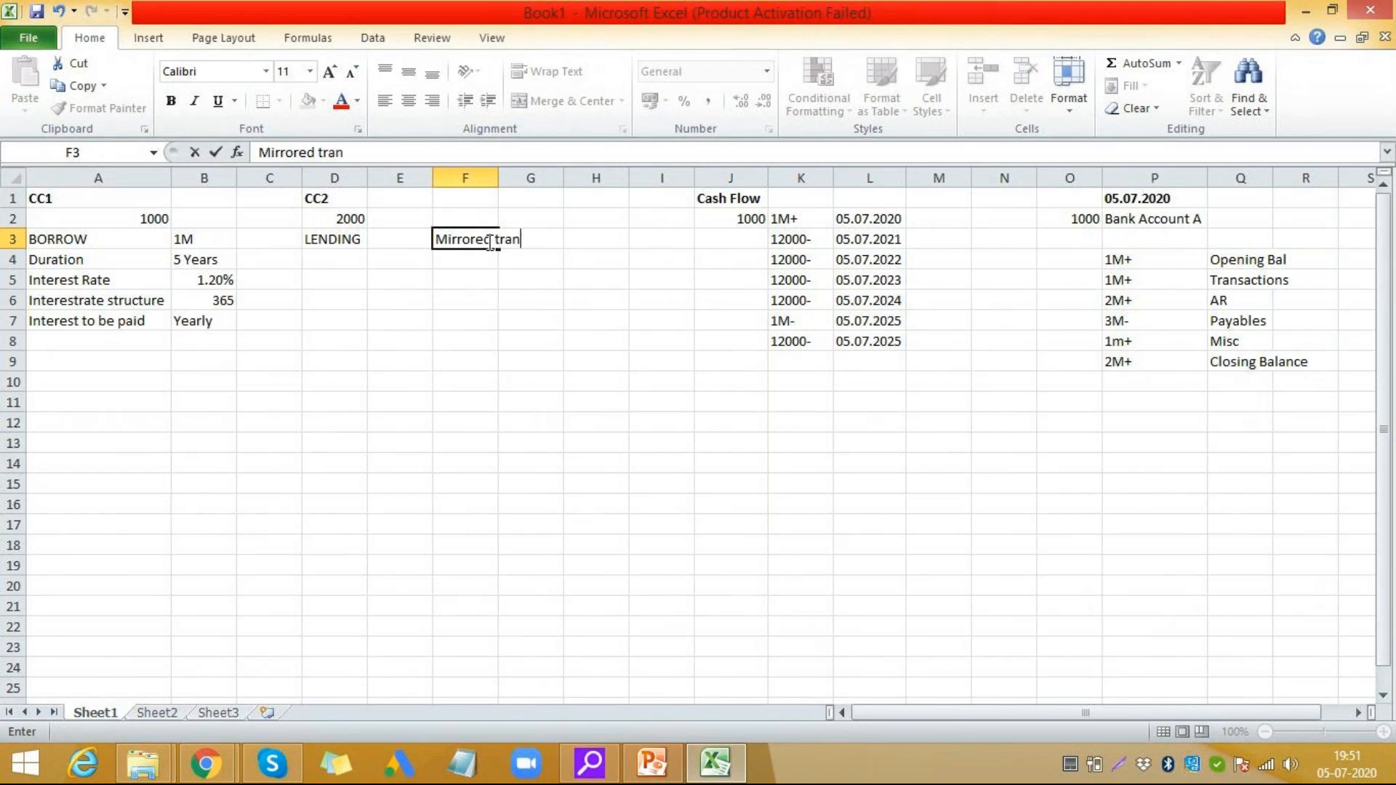
type("sactions")
key("Tab")
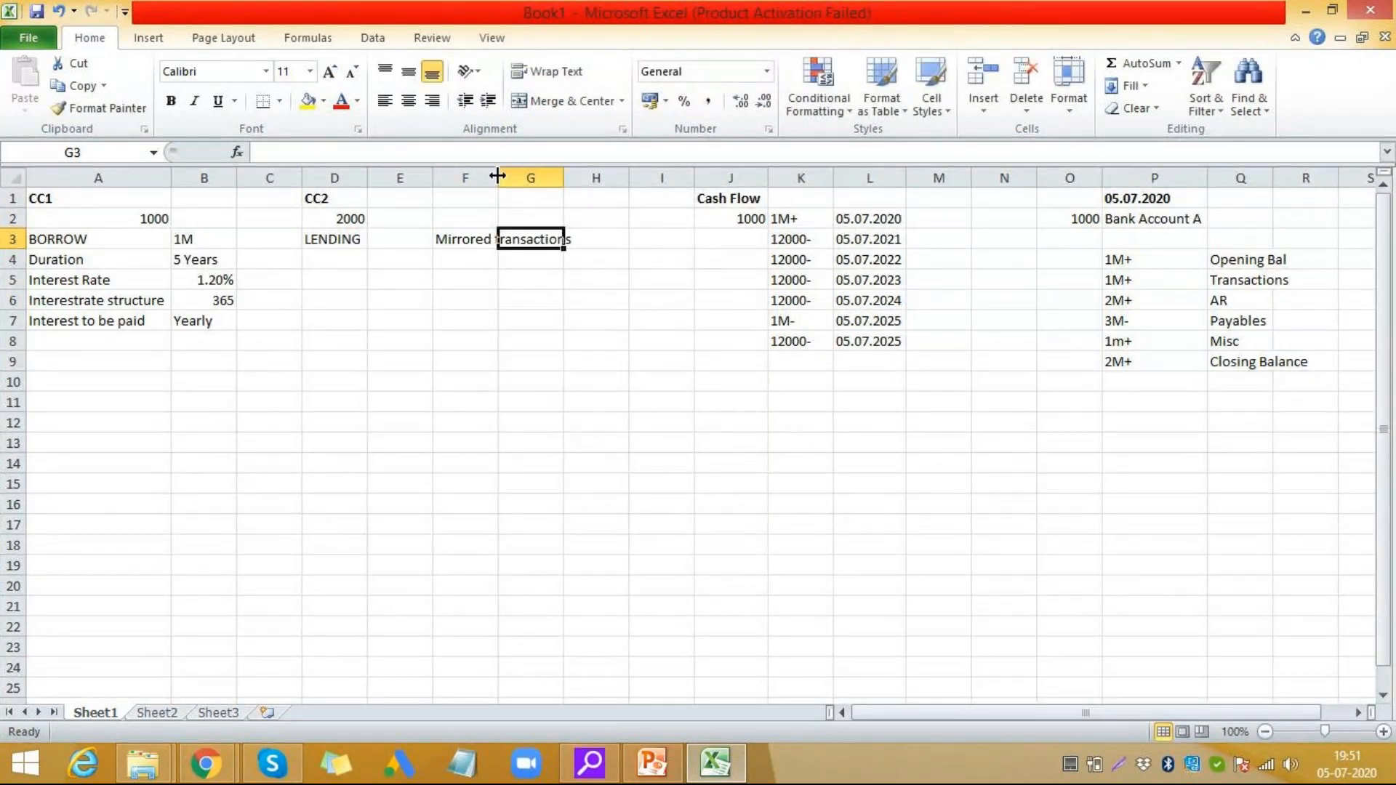
double_click(498, 176)
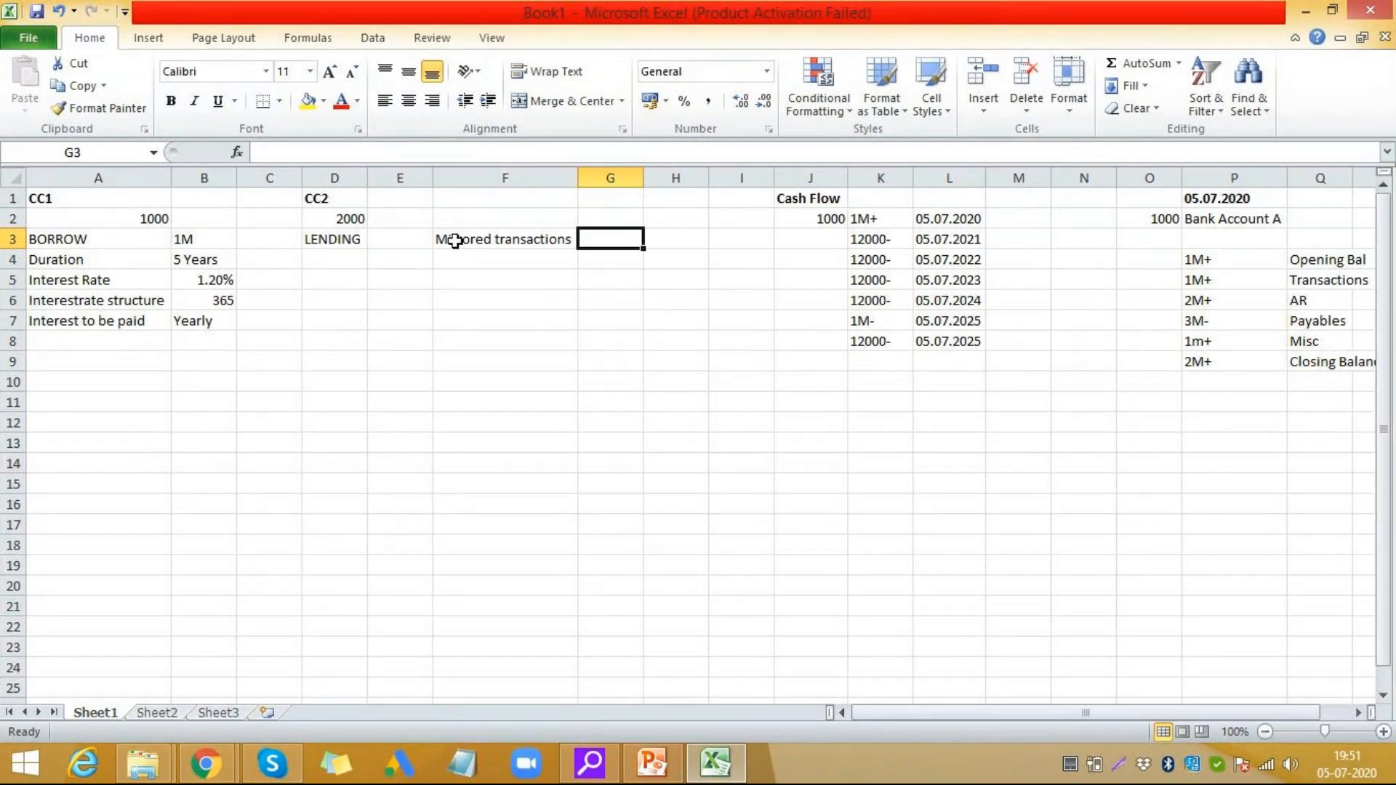
left_click(144, 214)
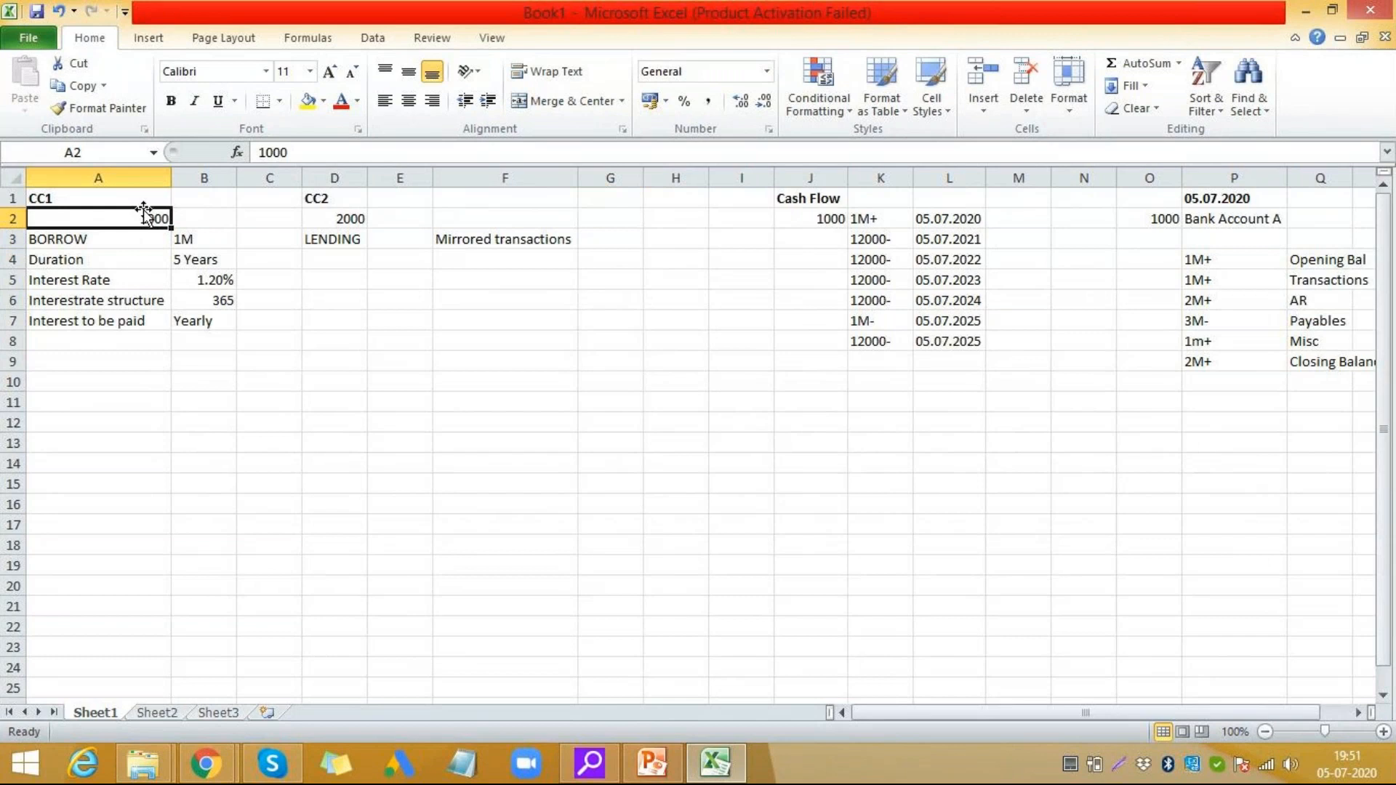
key("Right")
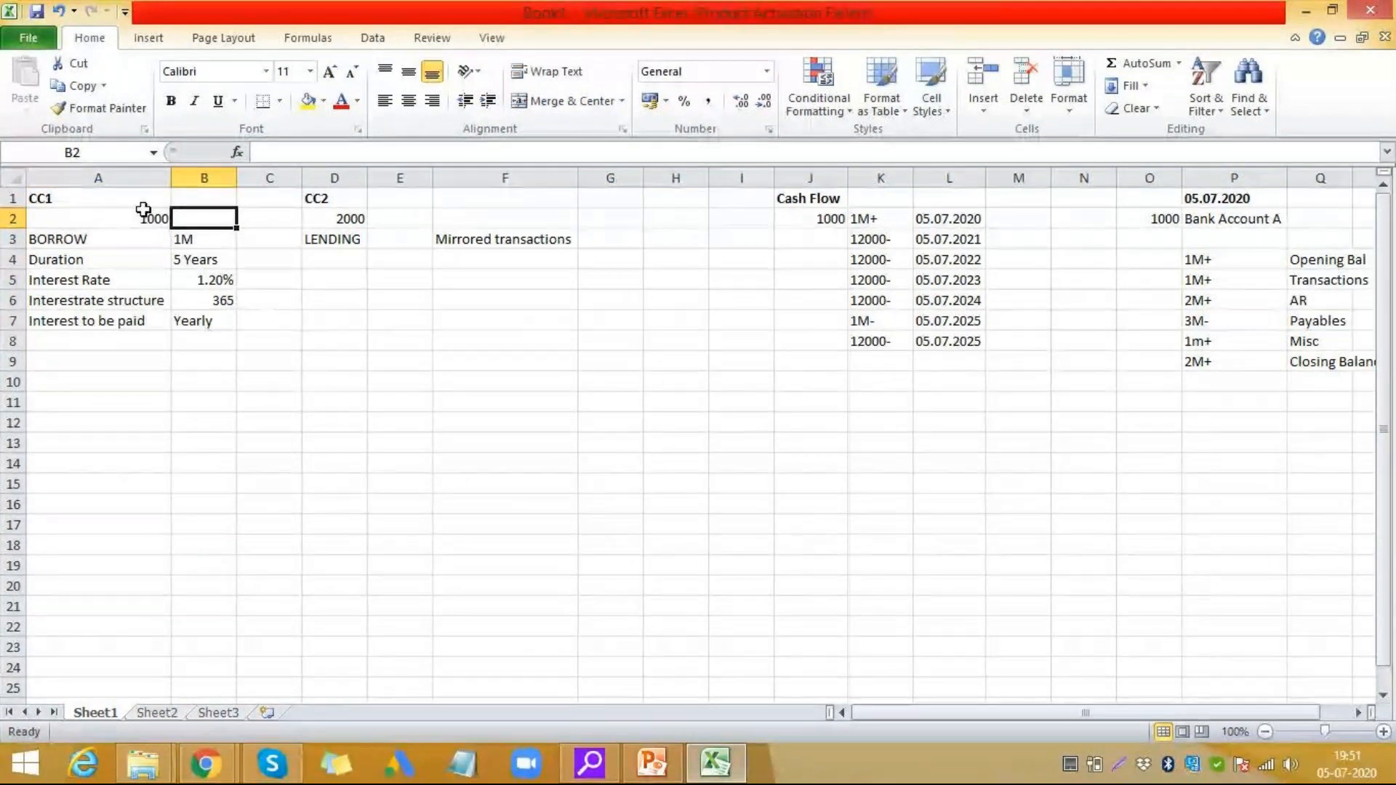
key("Down")
key("Down")
key("Down")
key("Down")
key("Down")
key("Down")
key("Down")
key("Down")
key("Left")
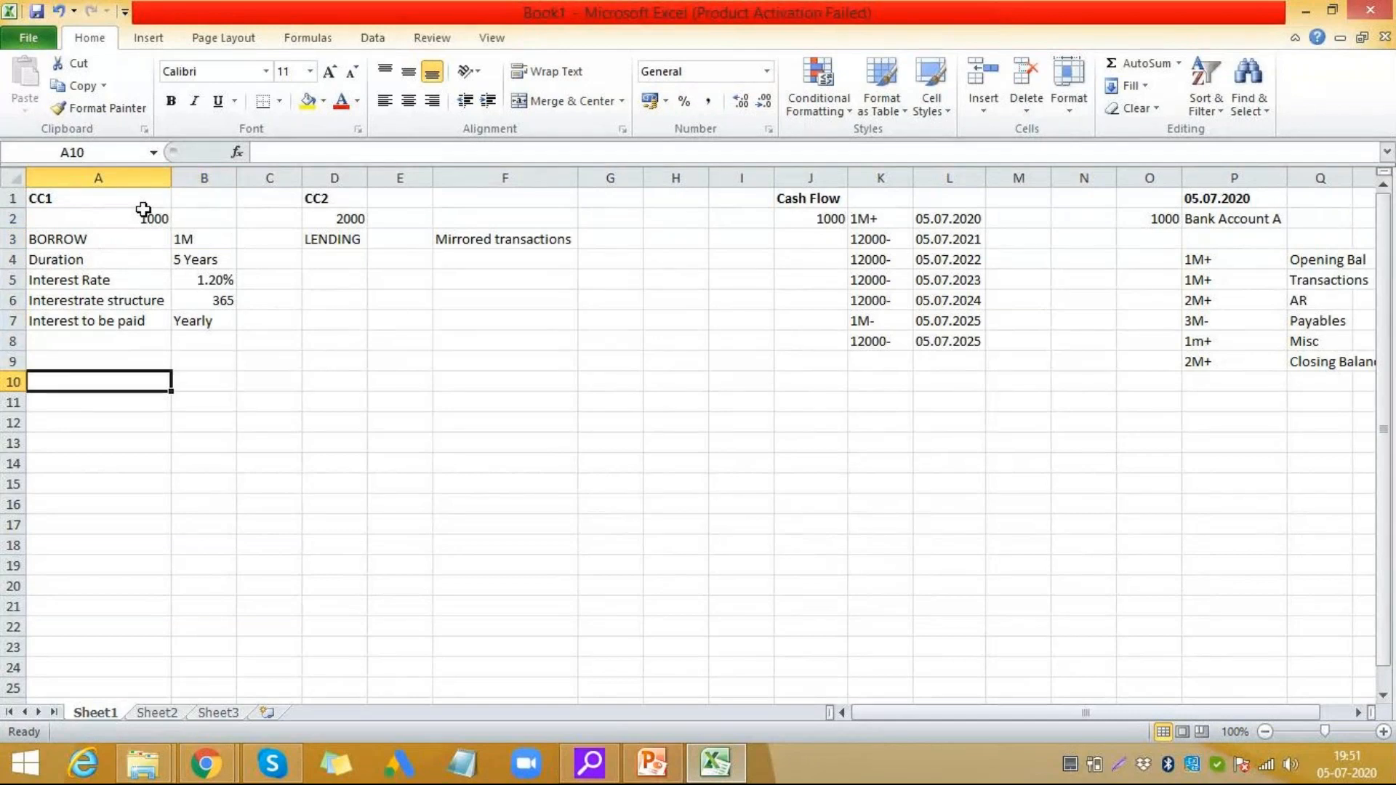
key("Up")
- Add the heading BP/Counterpaty in B1 beside CC1
key("ctrl+Home")
key("Right")
key("Down")
key("Down")
key("Up")
key("Up")
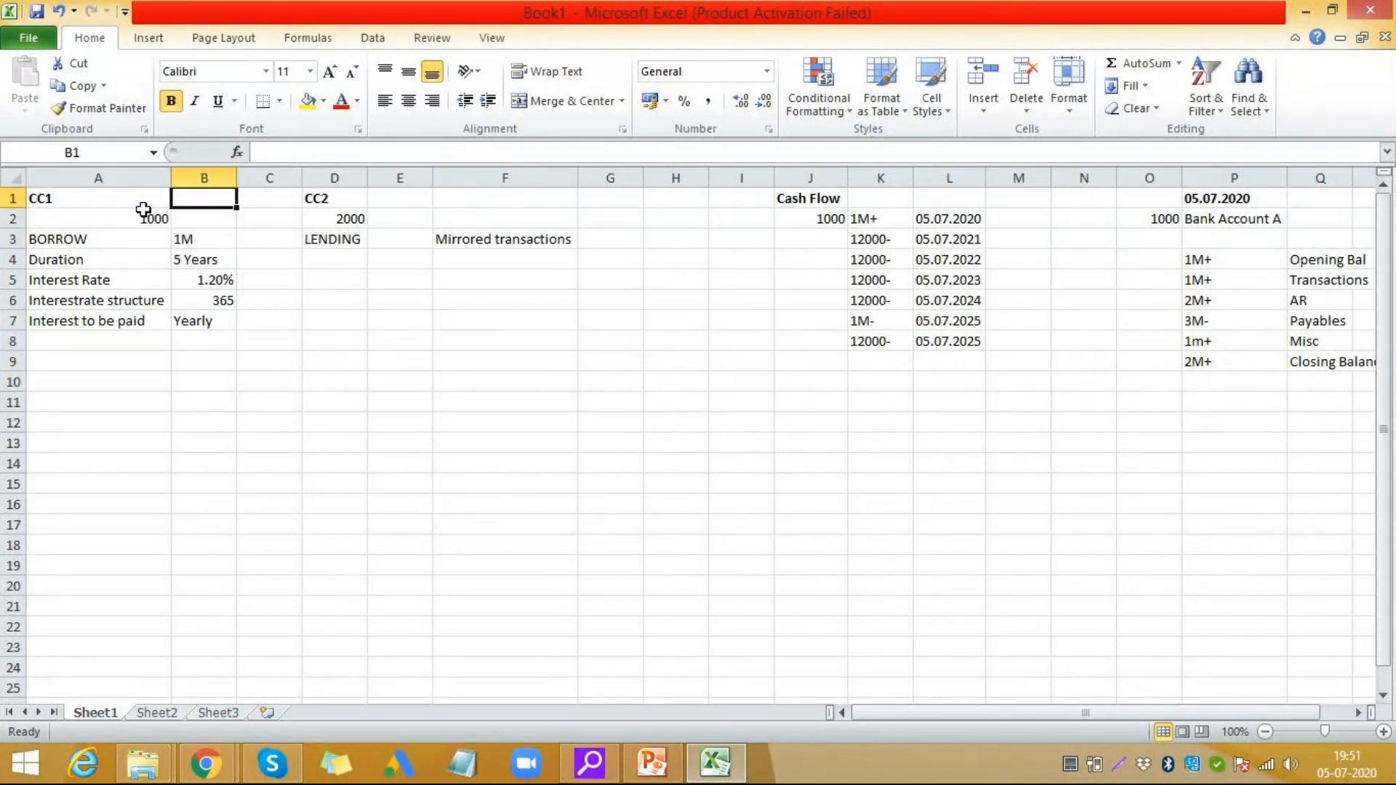
type("BP/C")
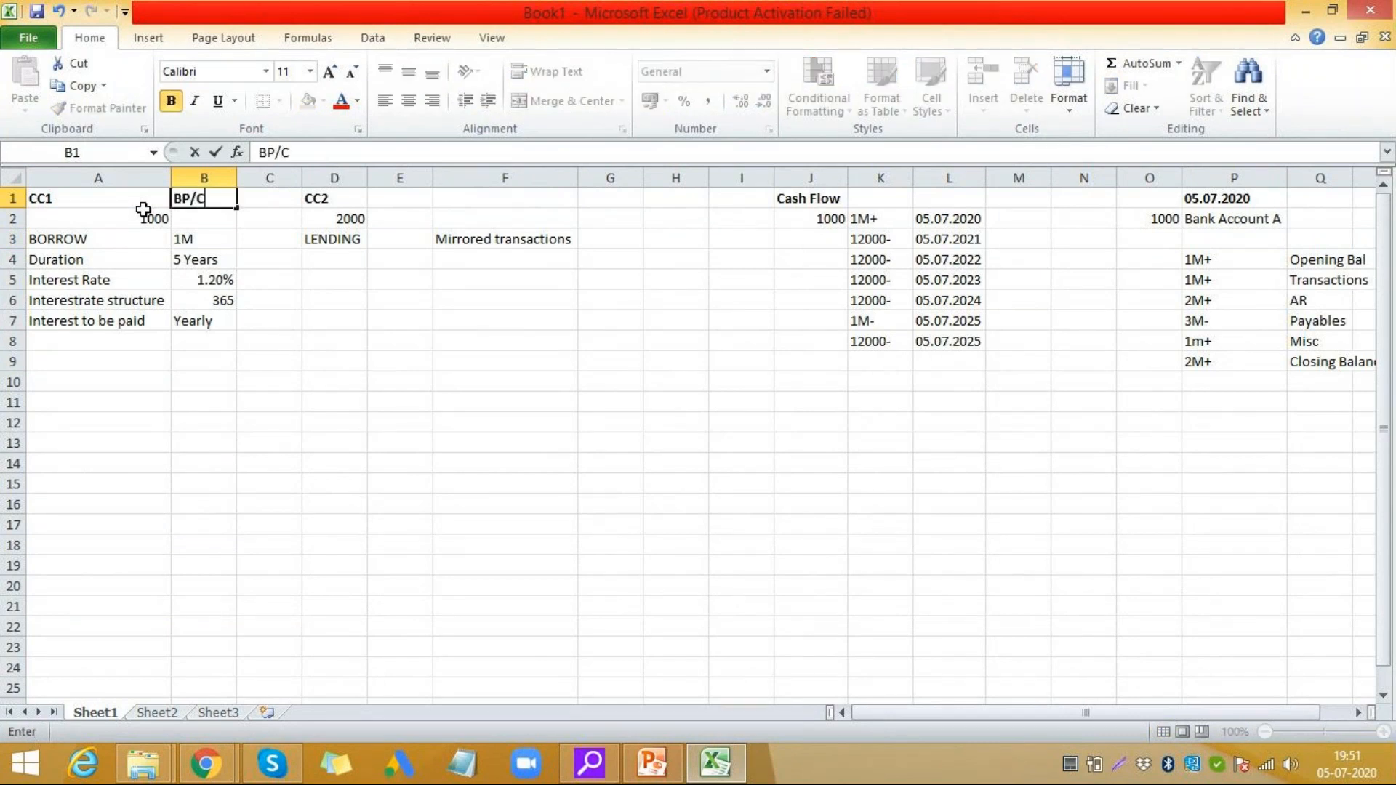
type("ounterpaty")
key("Tab")
key("Left")
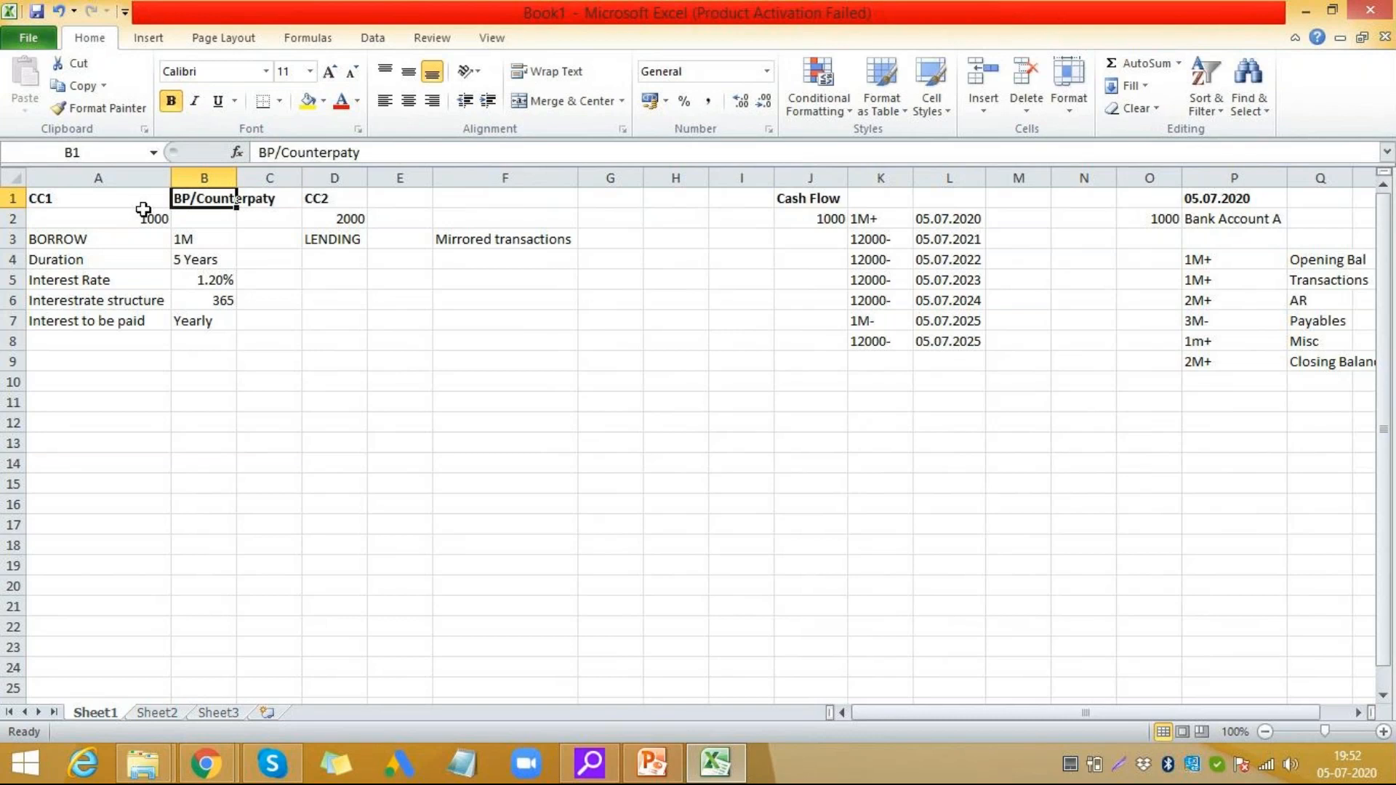
- Enter ICL2000 in B2 as the counterparty of company code 1000
key("Down")
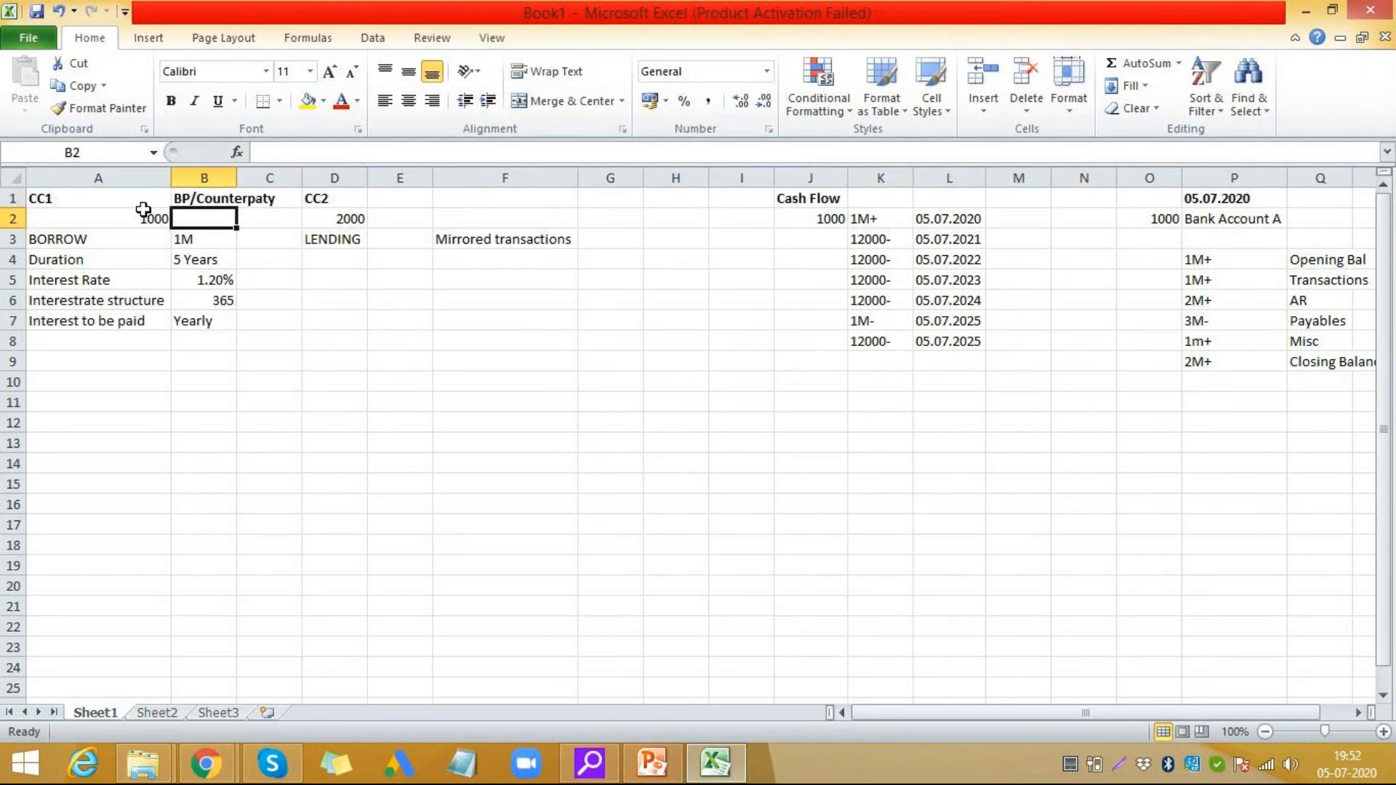
type("IC2000")
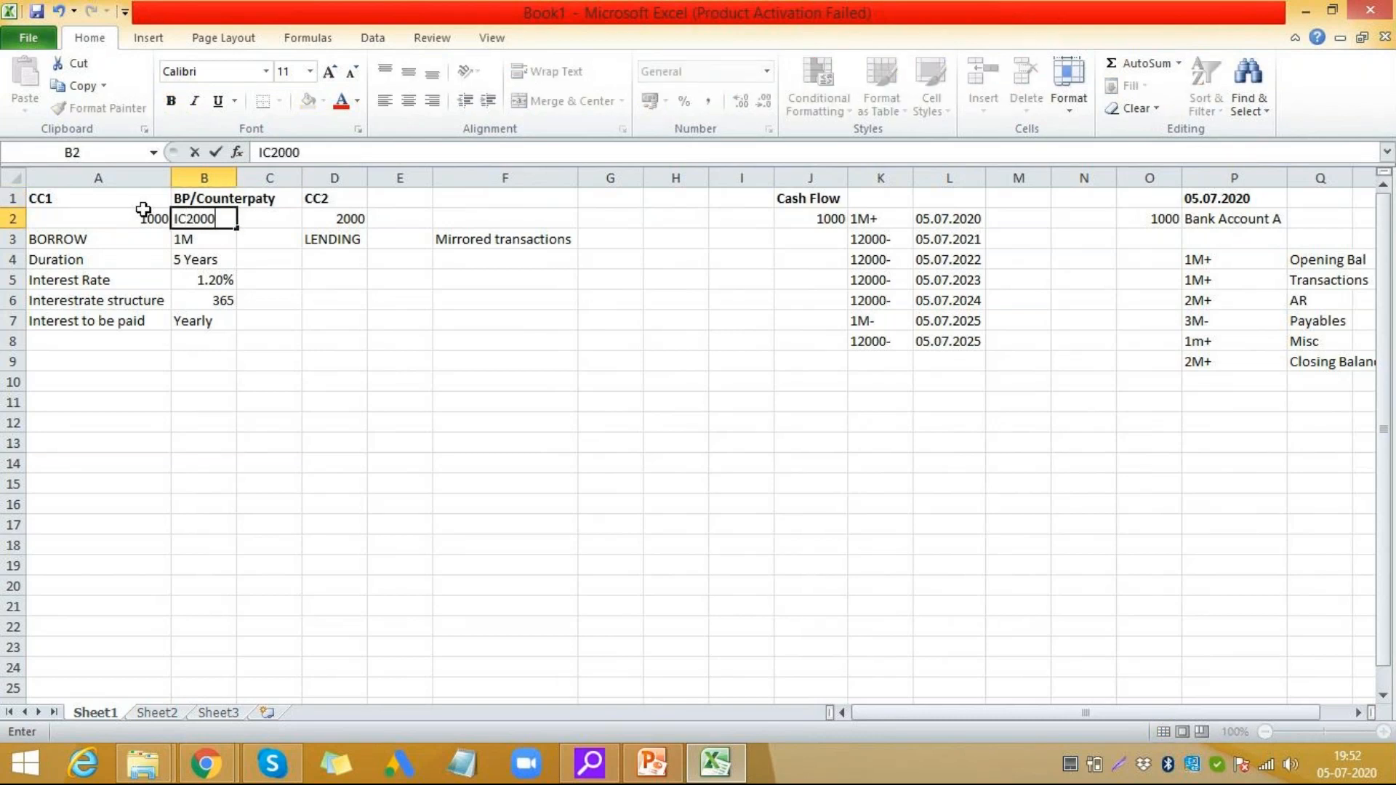
key("Tab")
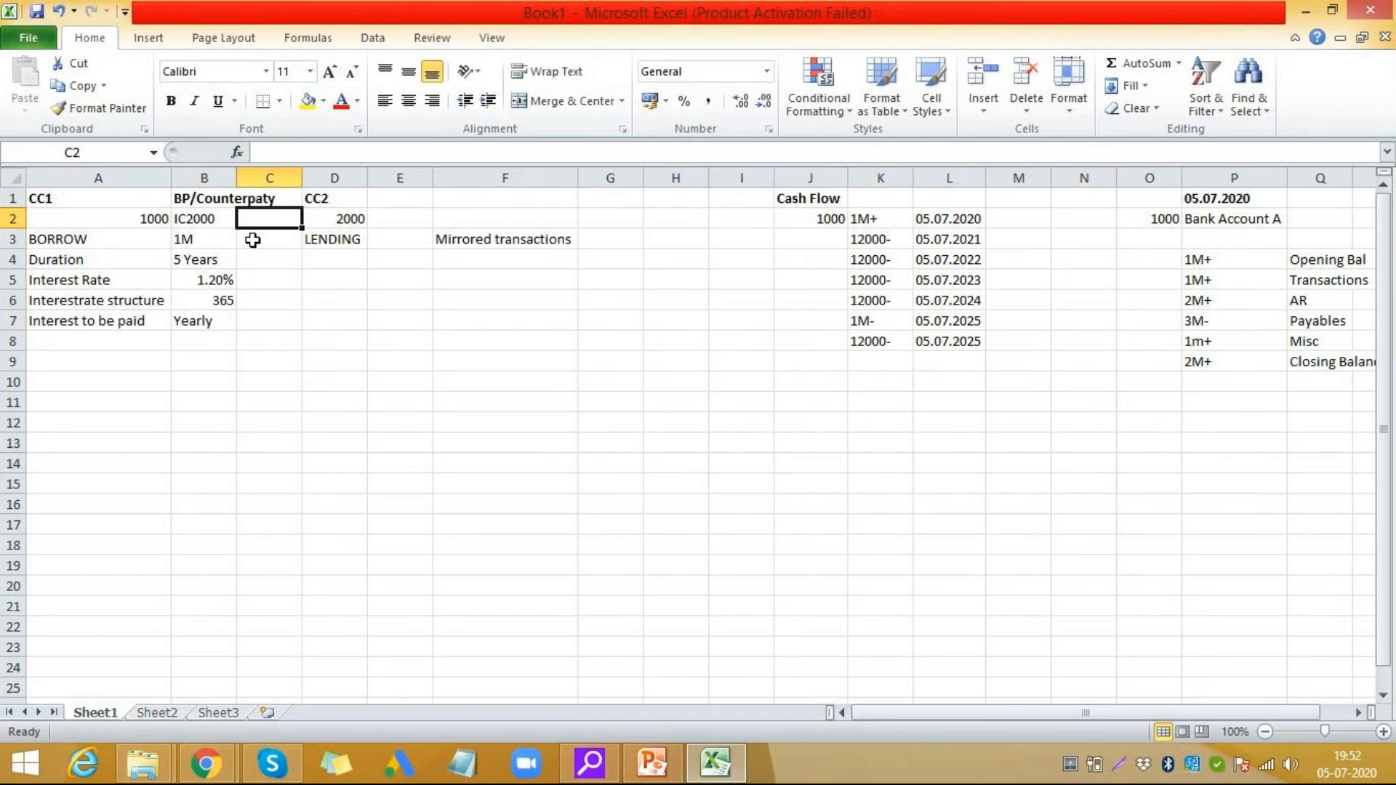
double_click(189, 218)
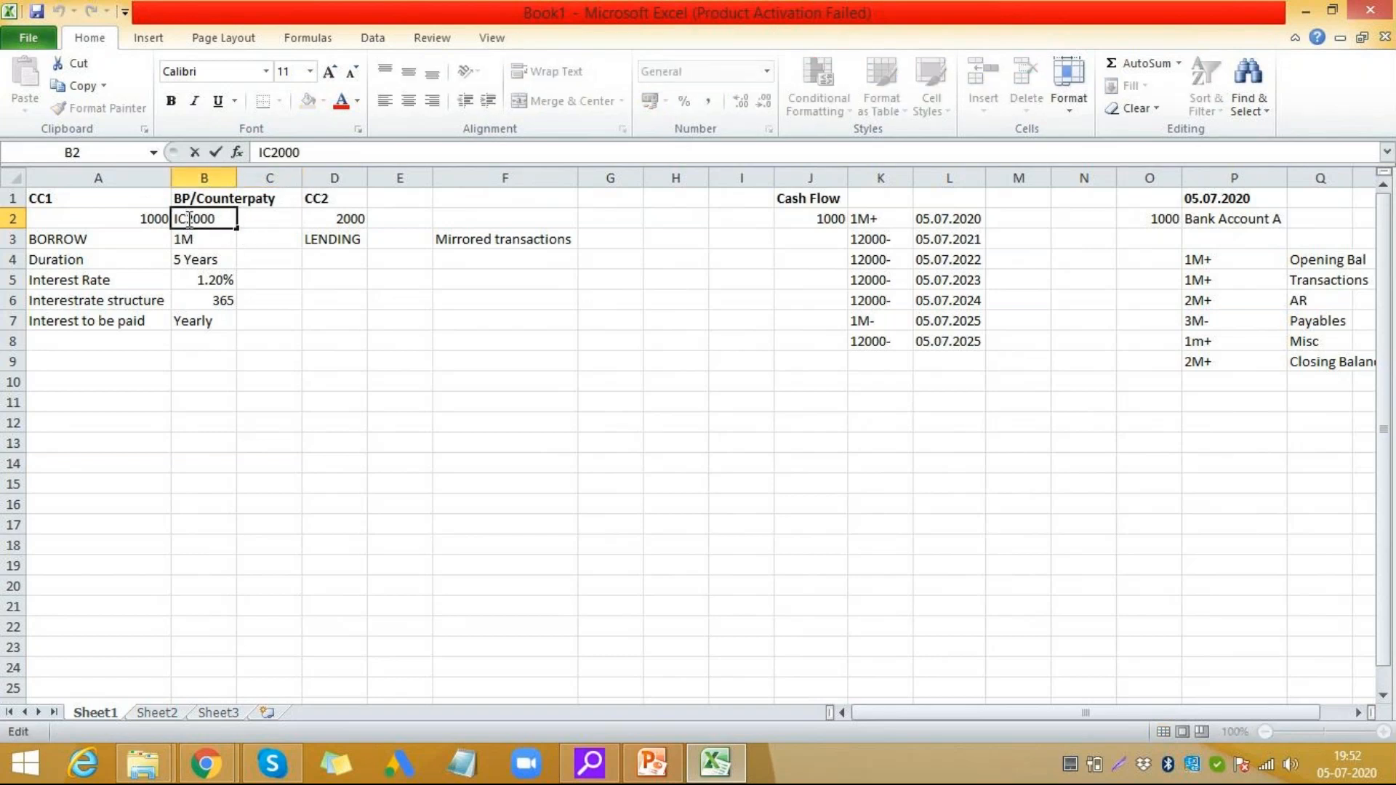
type("L")
key("Tab")
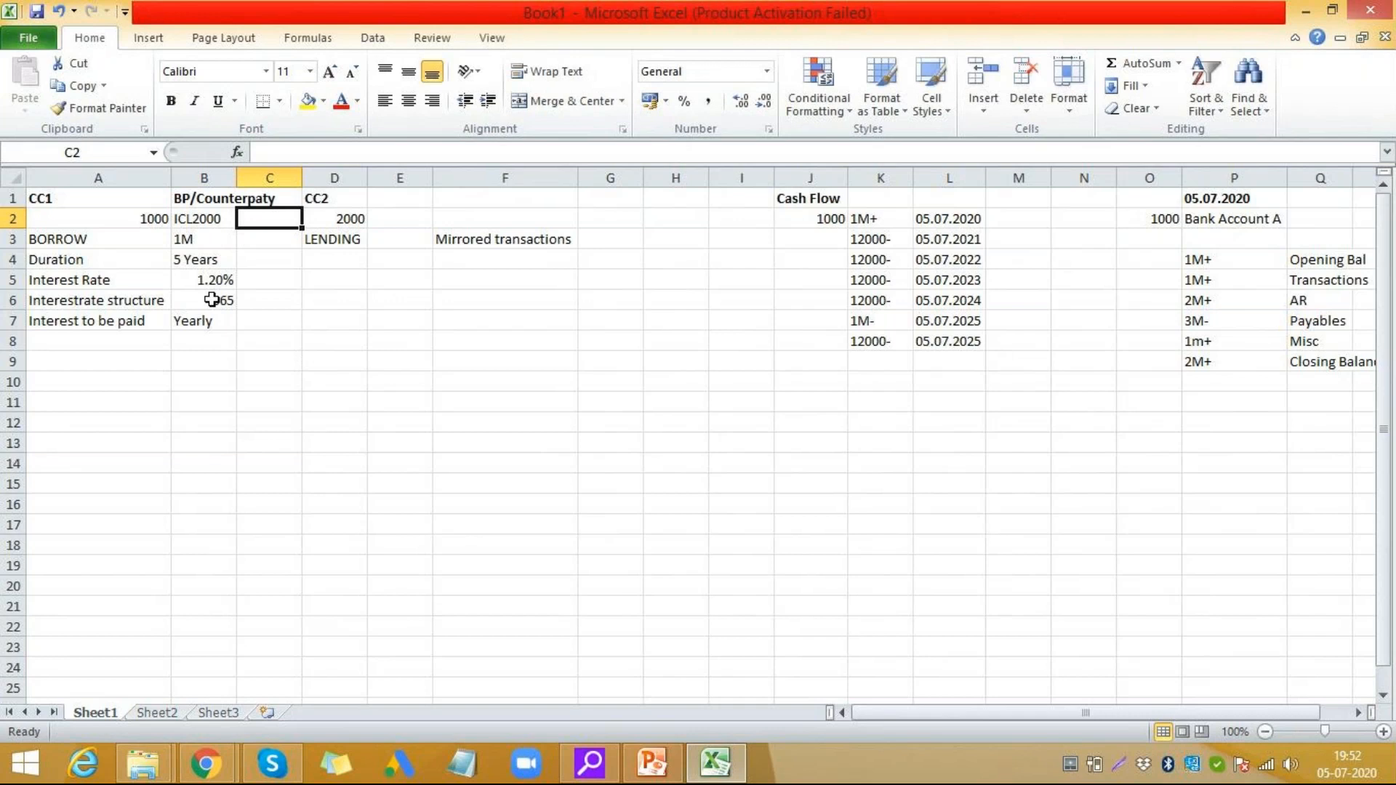
- Enter ICL1000 in E2 as the counterparty of company code 2000
left_click(141, 216)
left_click_drag(141, 217, 211, 219)
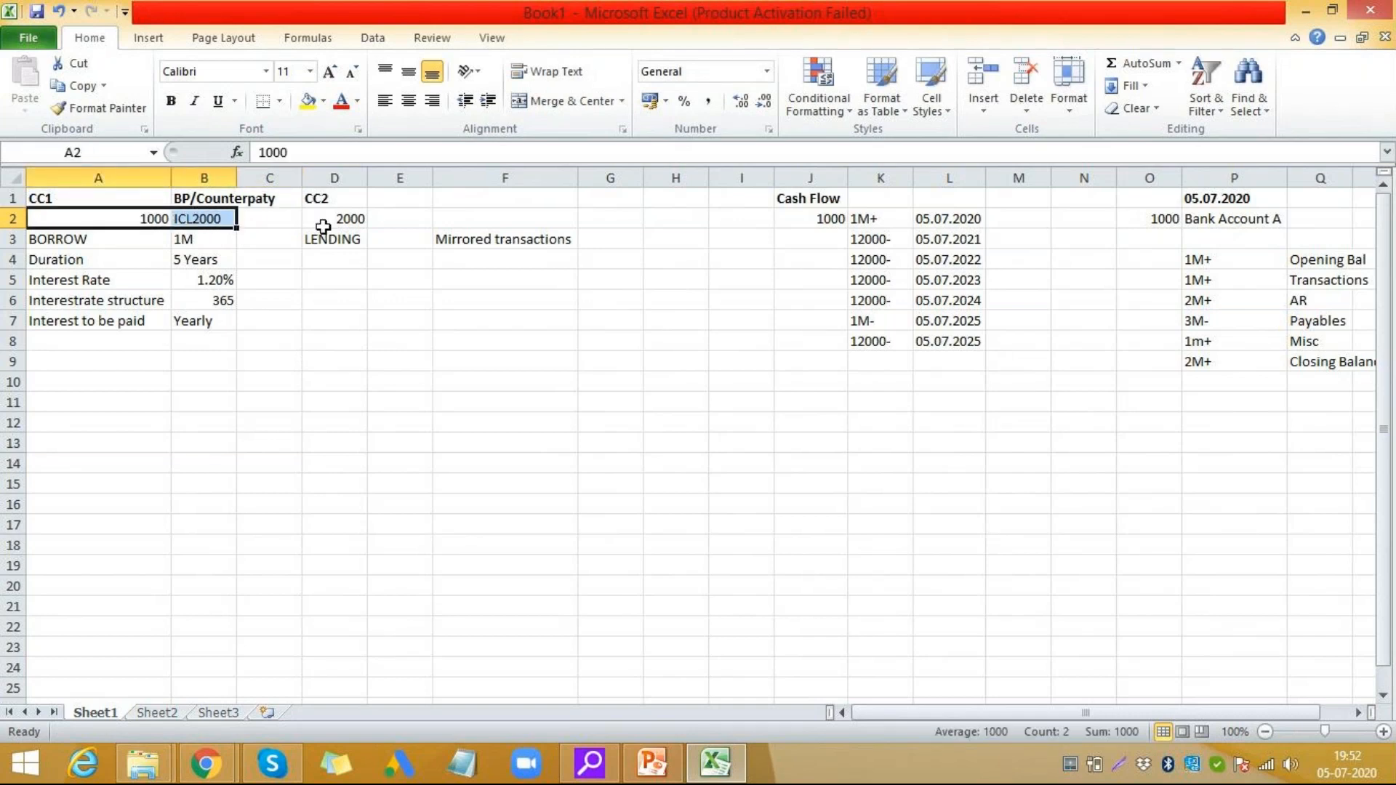
left_click(324, 220)
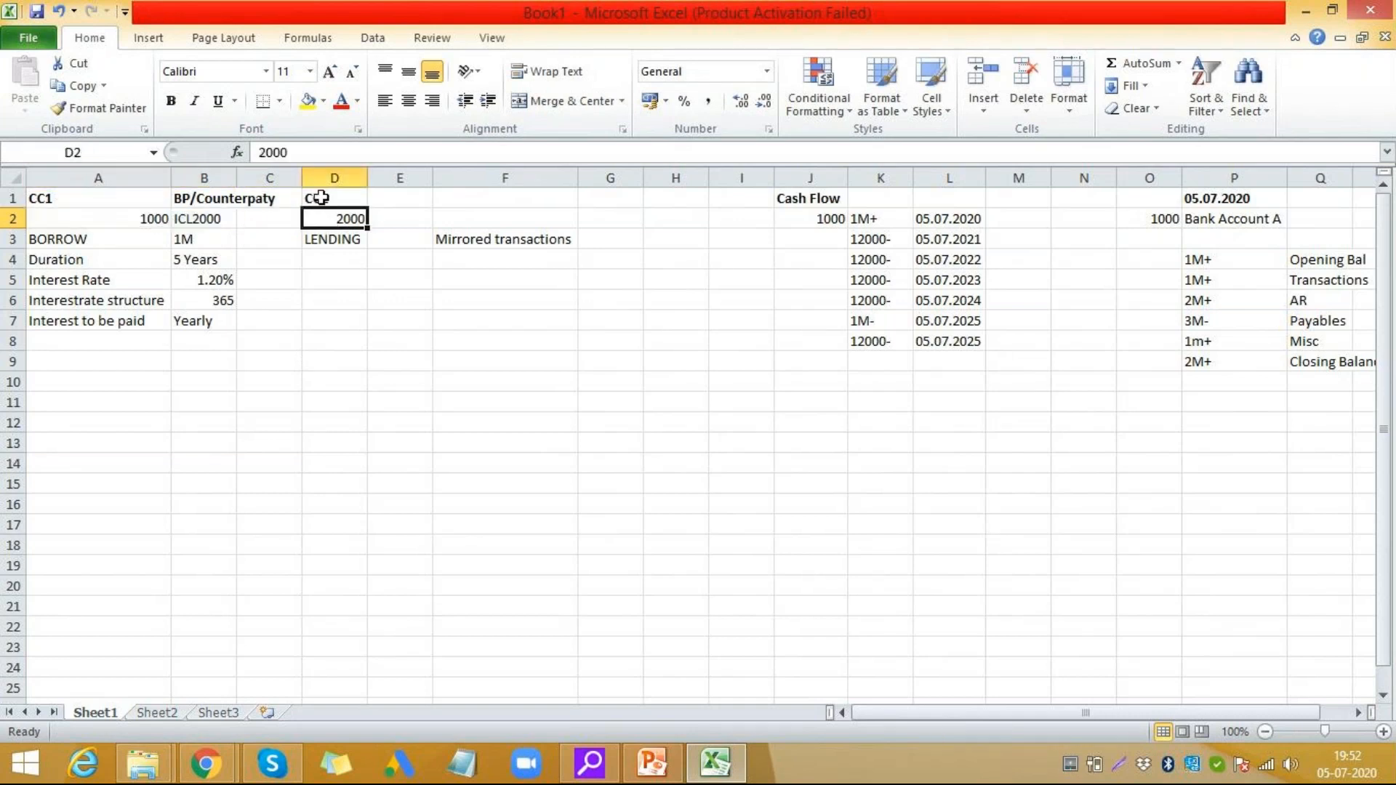
left_click(404, 219)
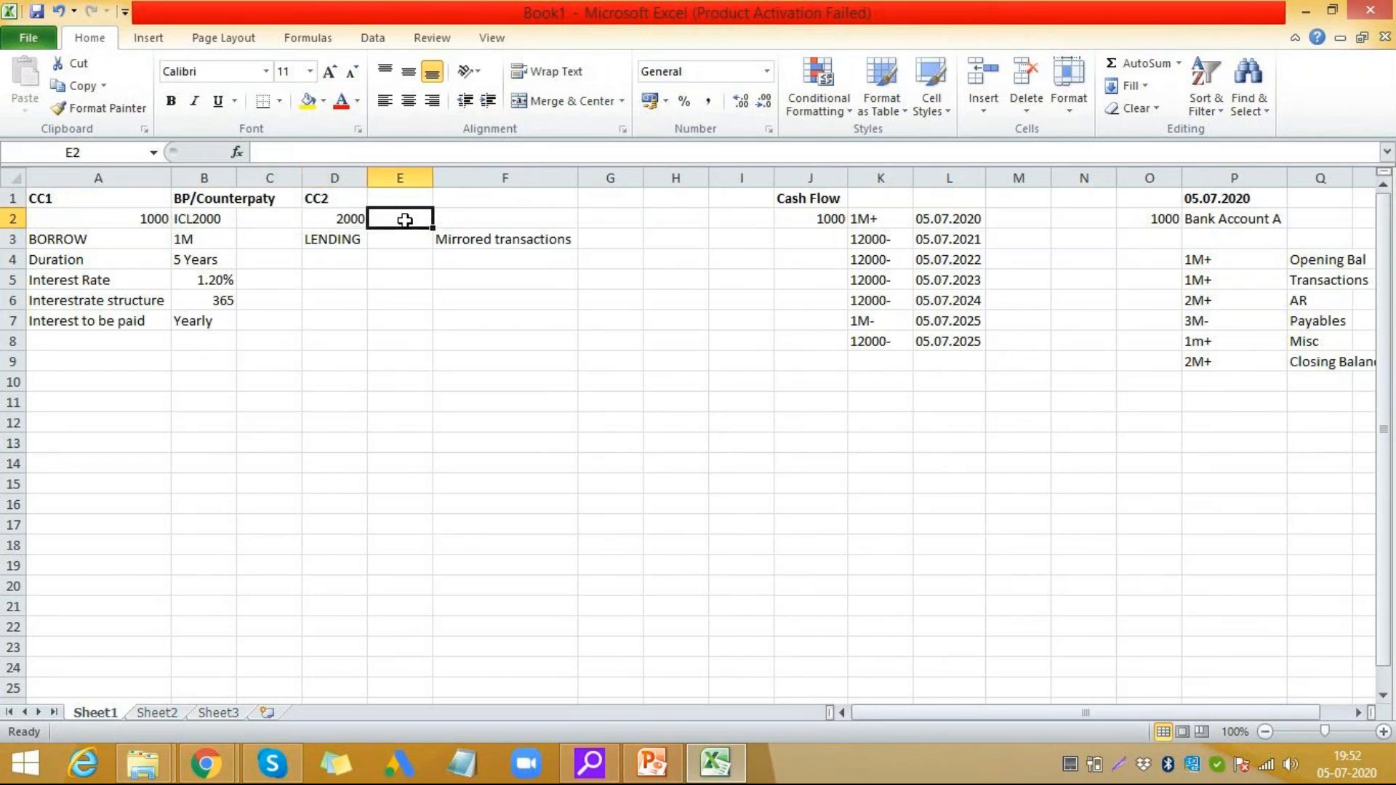
type("ICL1000")
key("Tab")
- Copy the BP/Counterpaty heading from B1 to E1 beside CC2 and fit column E to its text
left_click(397, 198)
key("Left")
key("Left")
key("Left")
key("ctrl+c")
key("Right")
key("Right")
key("Right")
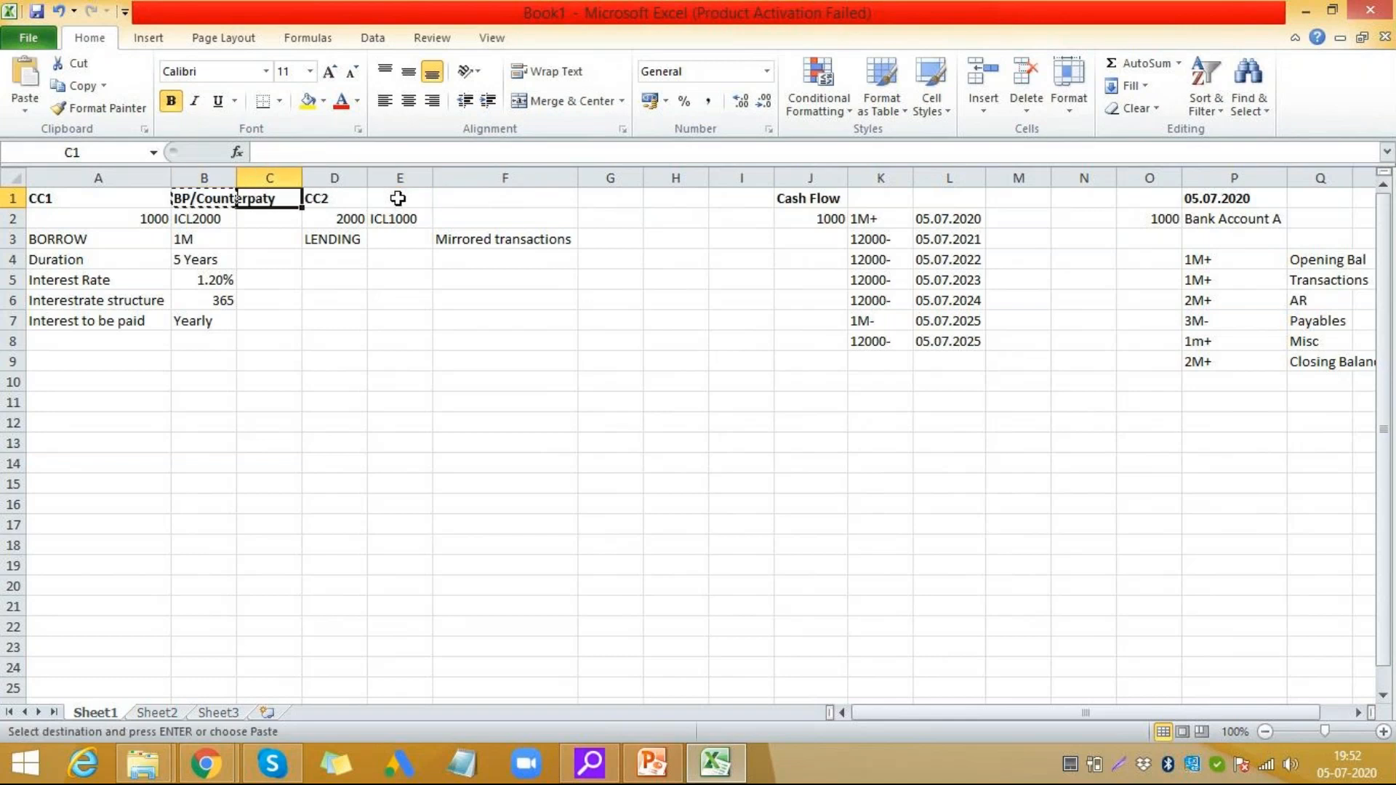
key("ctrl+v")
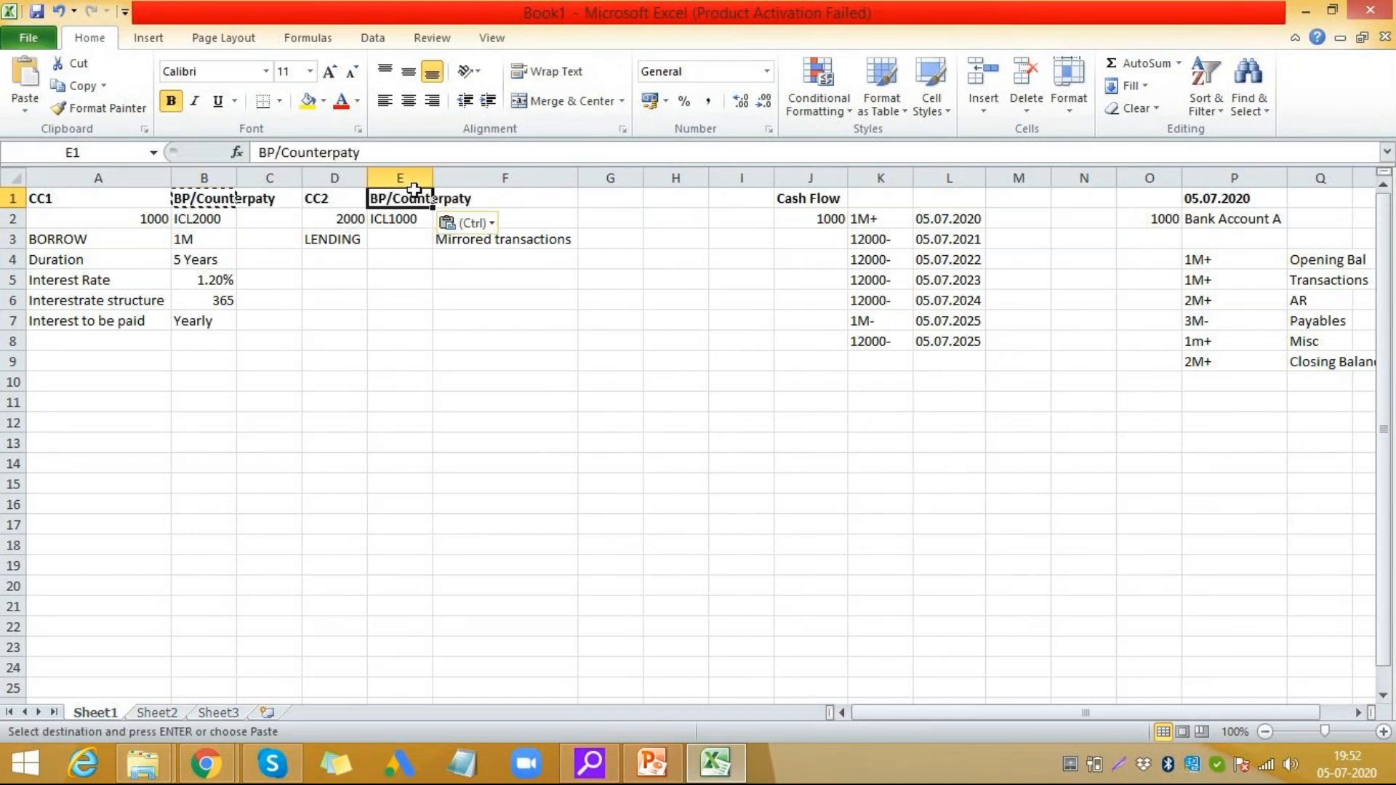
double_click(432, 178)
left_click(270, 346)
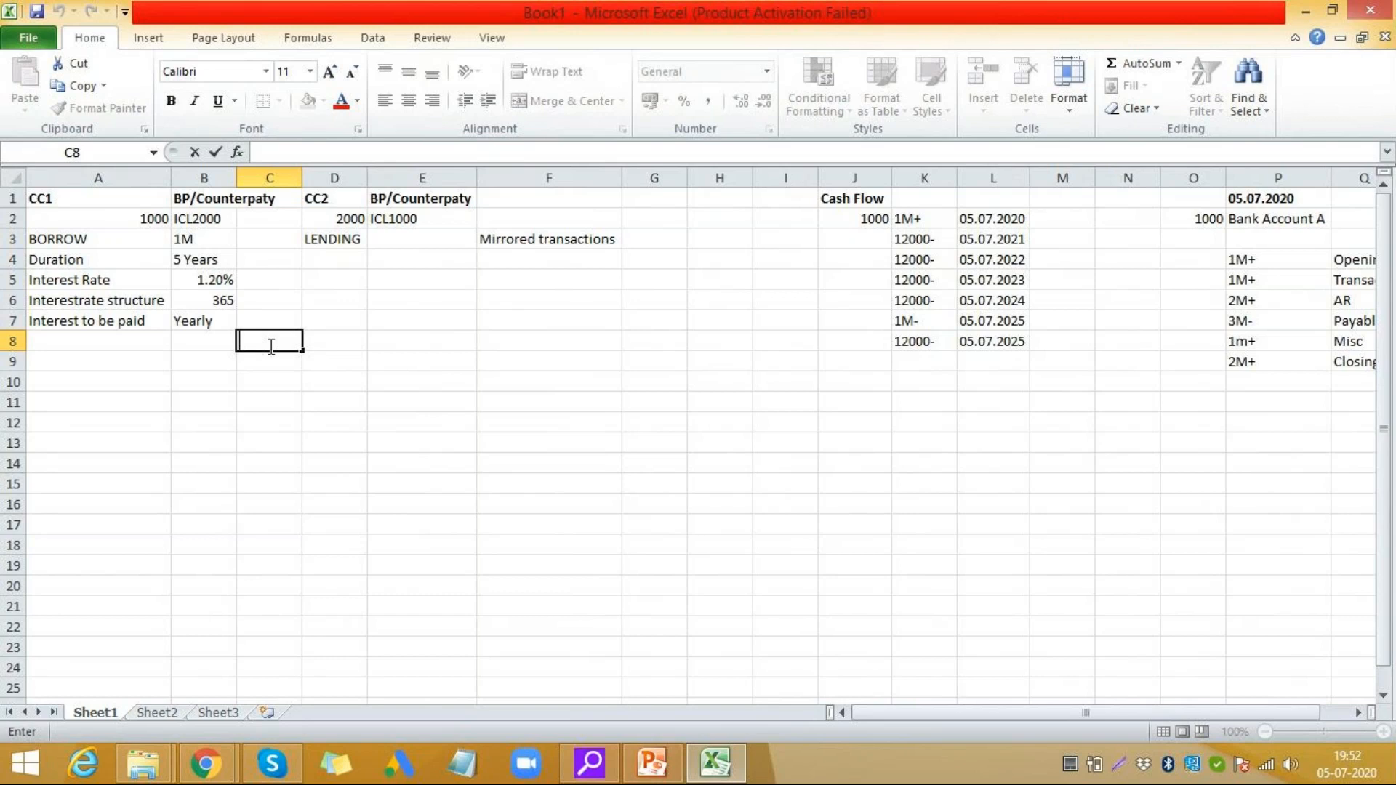
left_click(329, 257)
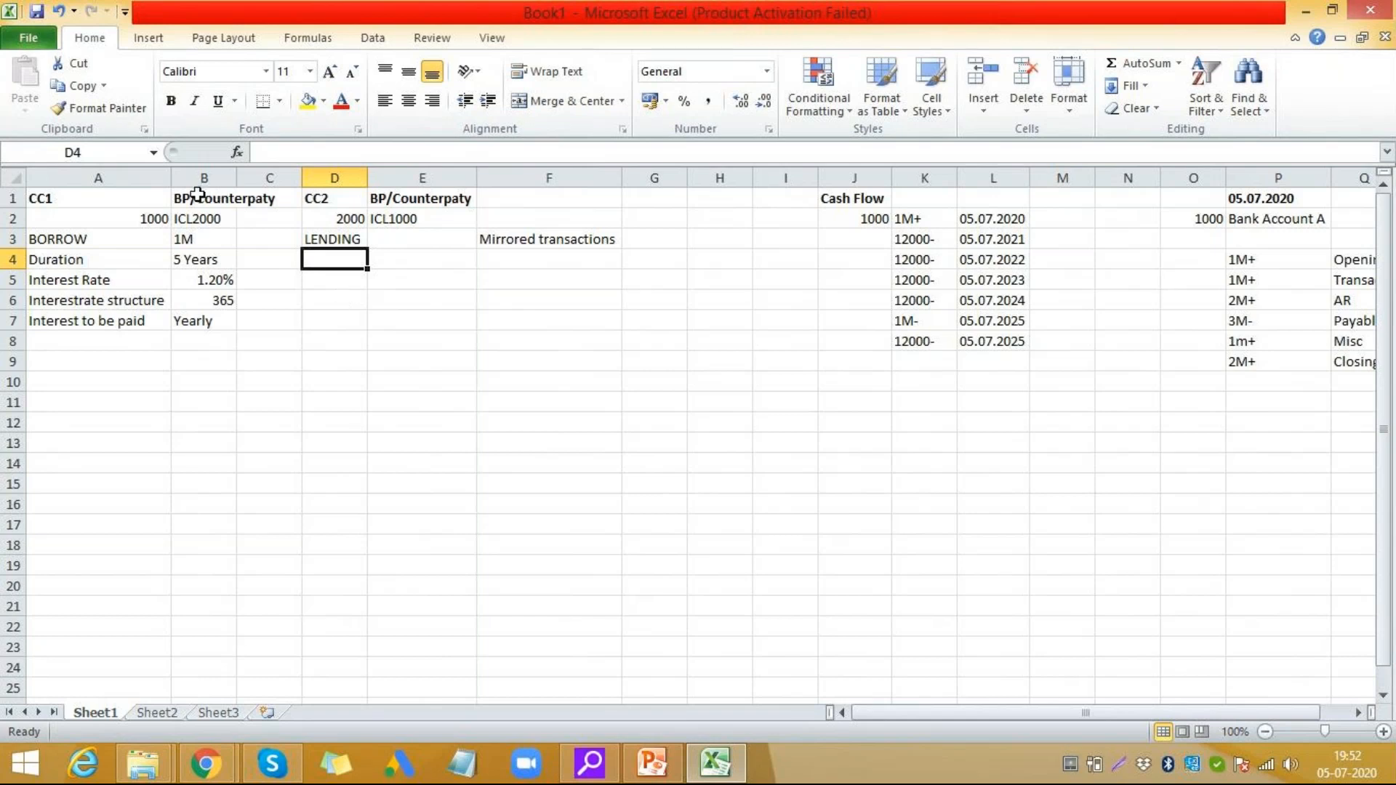
left_click(134, 220)
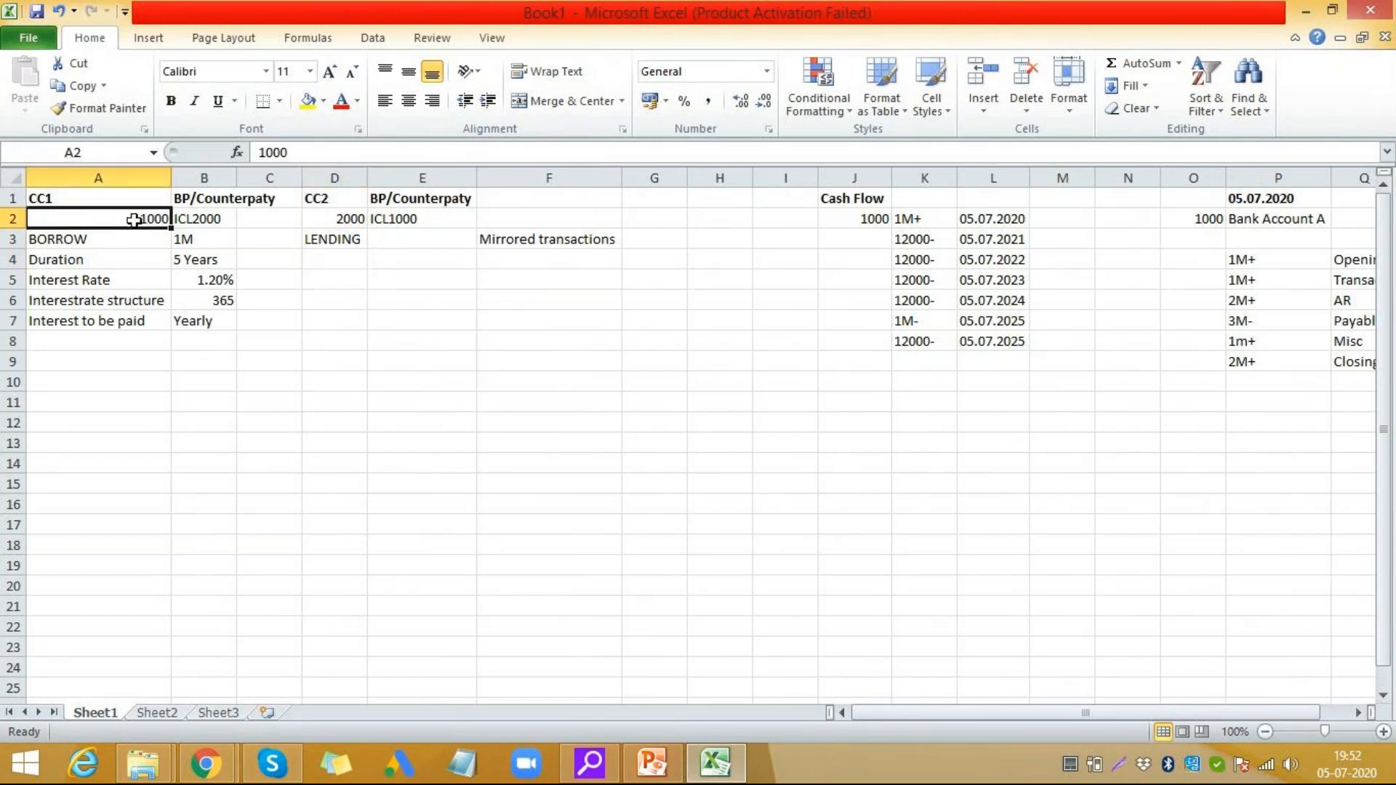
left_click(179, 220)
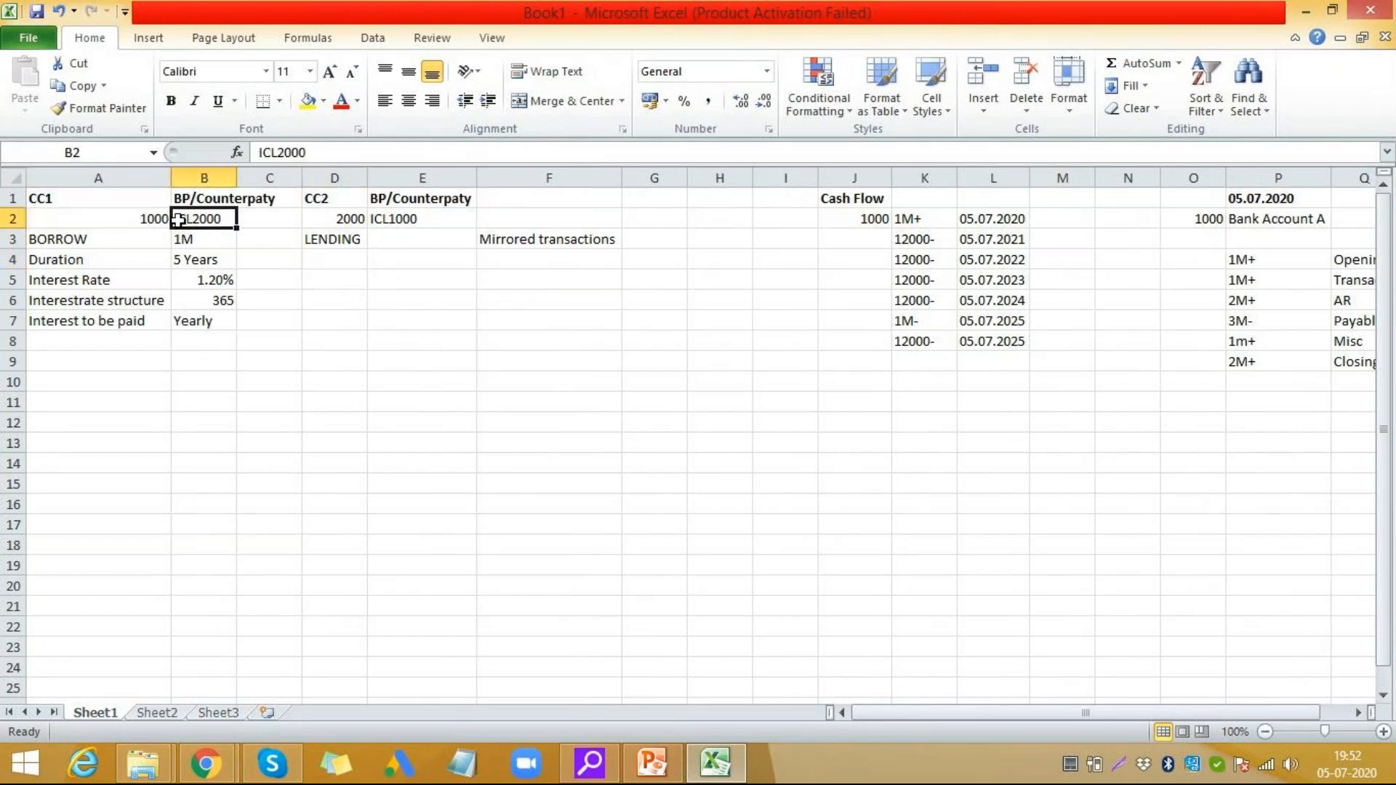
left_click(346, 224)
left_click(414, 220)
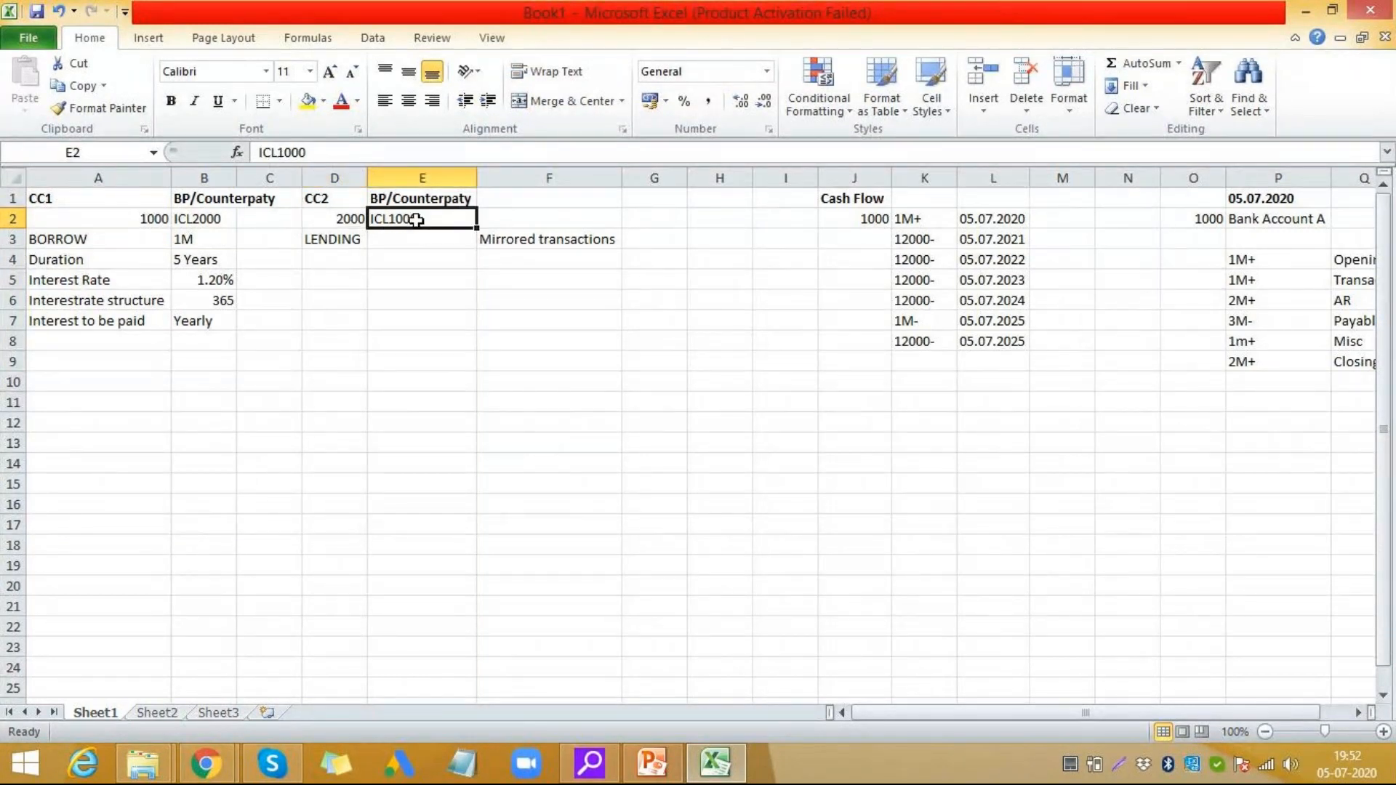
- Enter the label Settlement of trade in A9 and the label Accounting in A11 below the loan terms
left_click(105, 363)
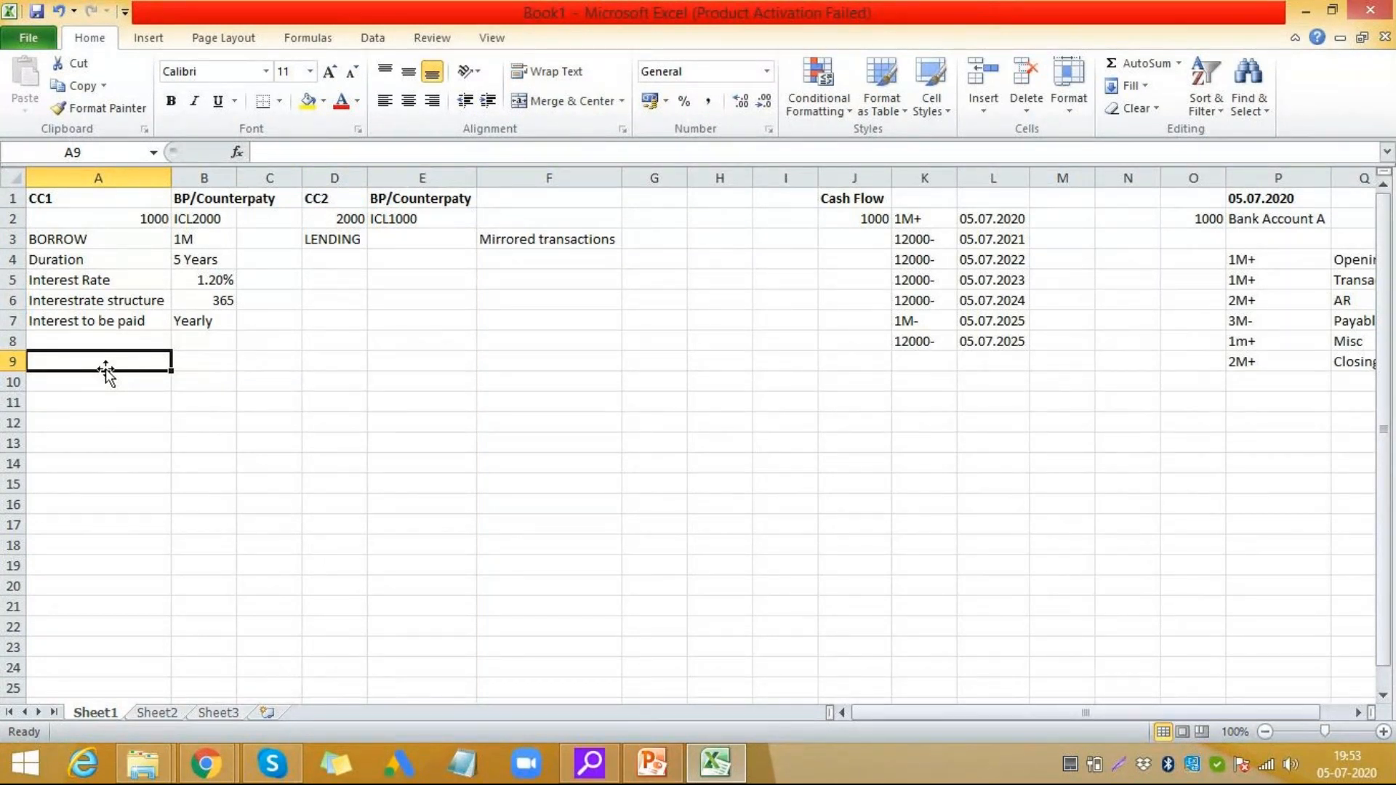
type("Set")
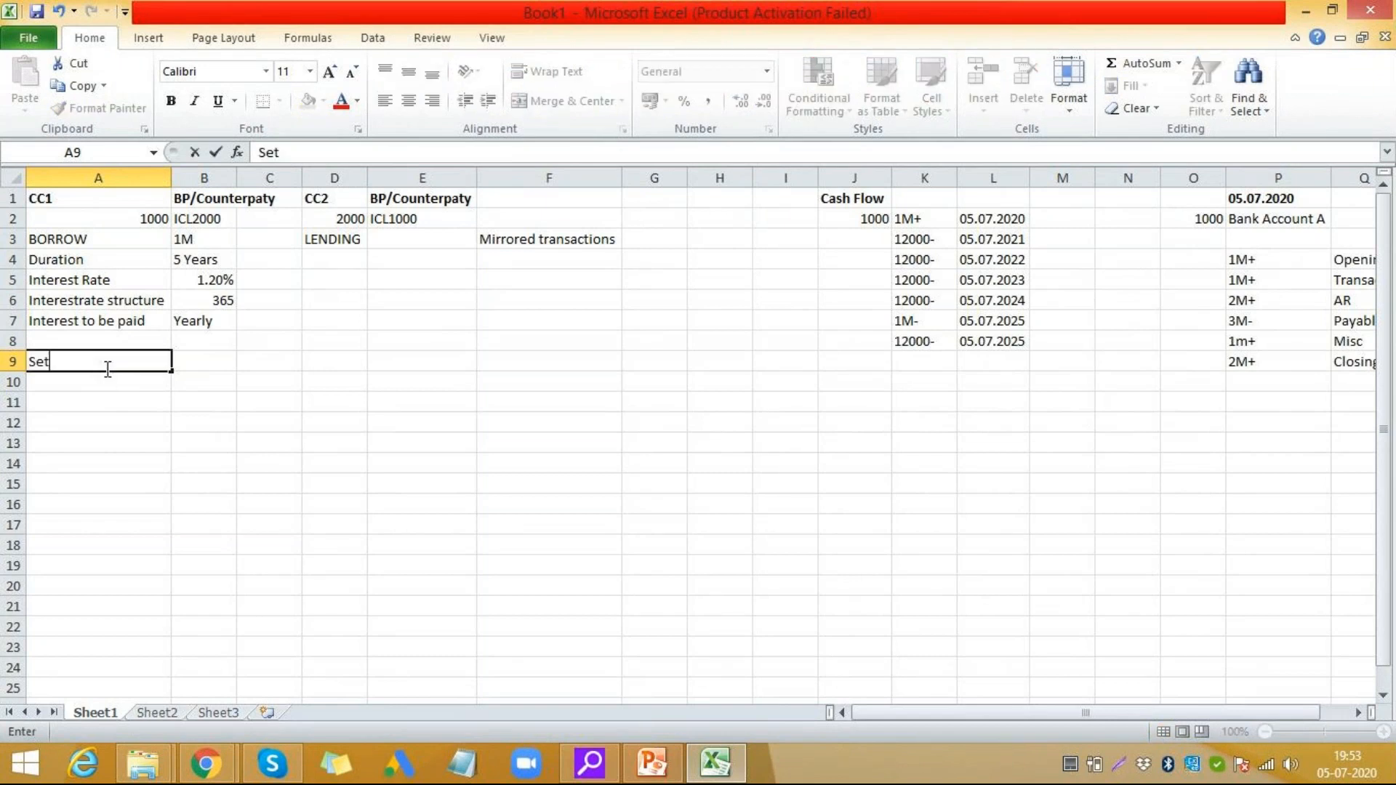
type("tlement of trade")
key("Tab")
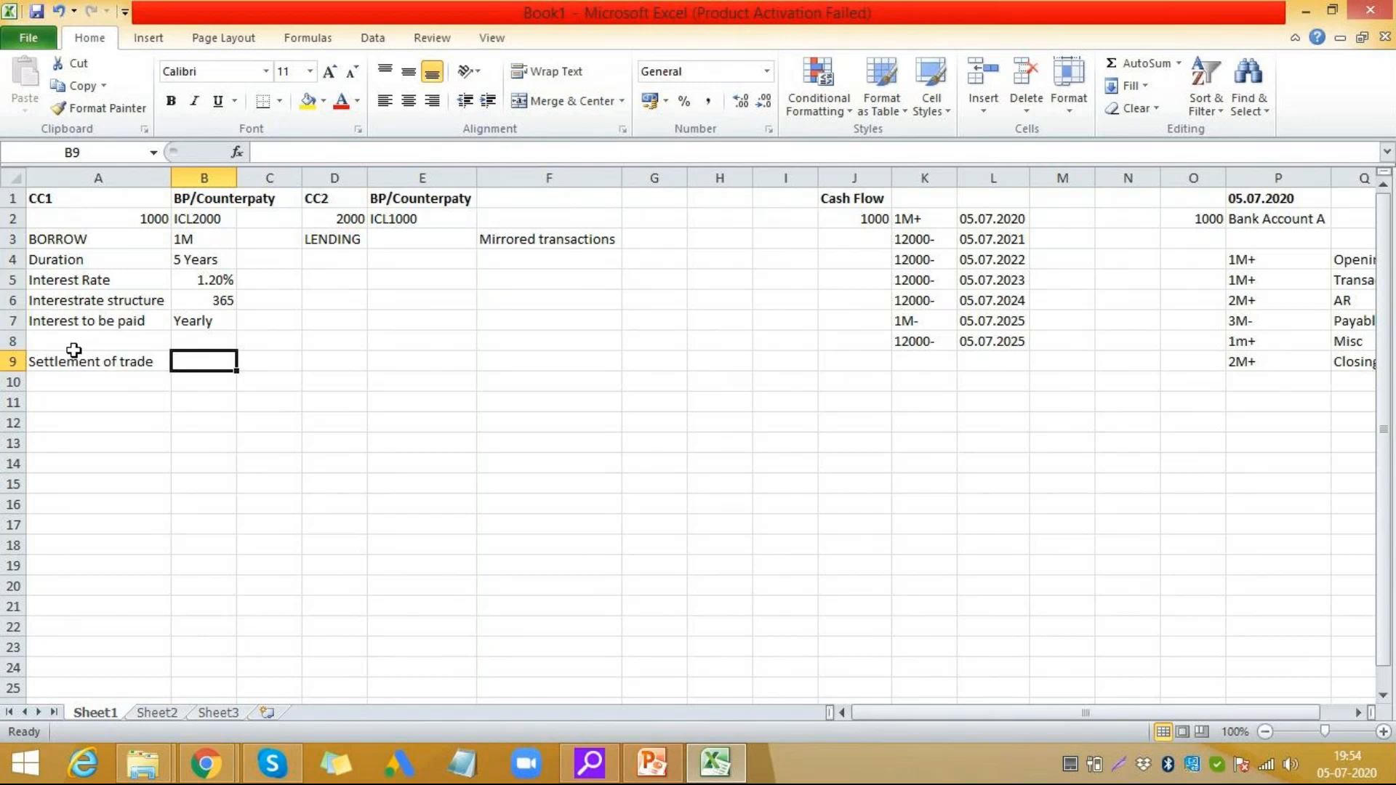
left_click(98, 406)
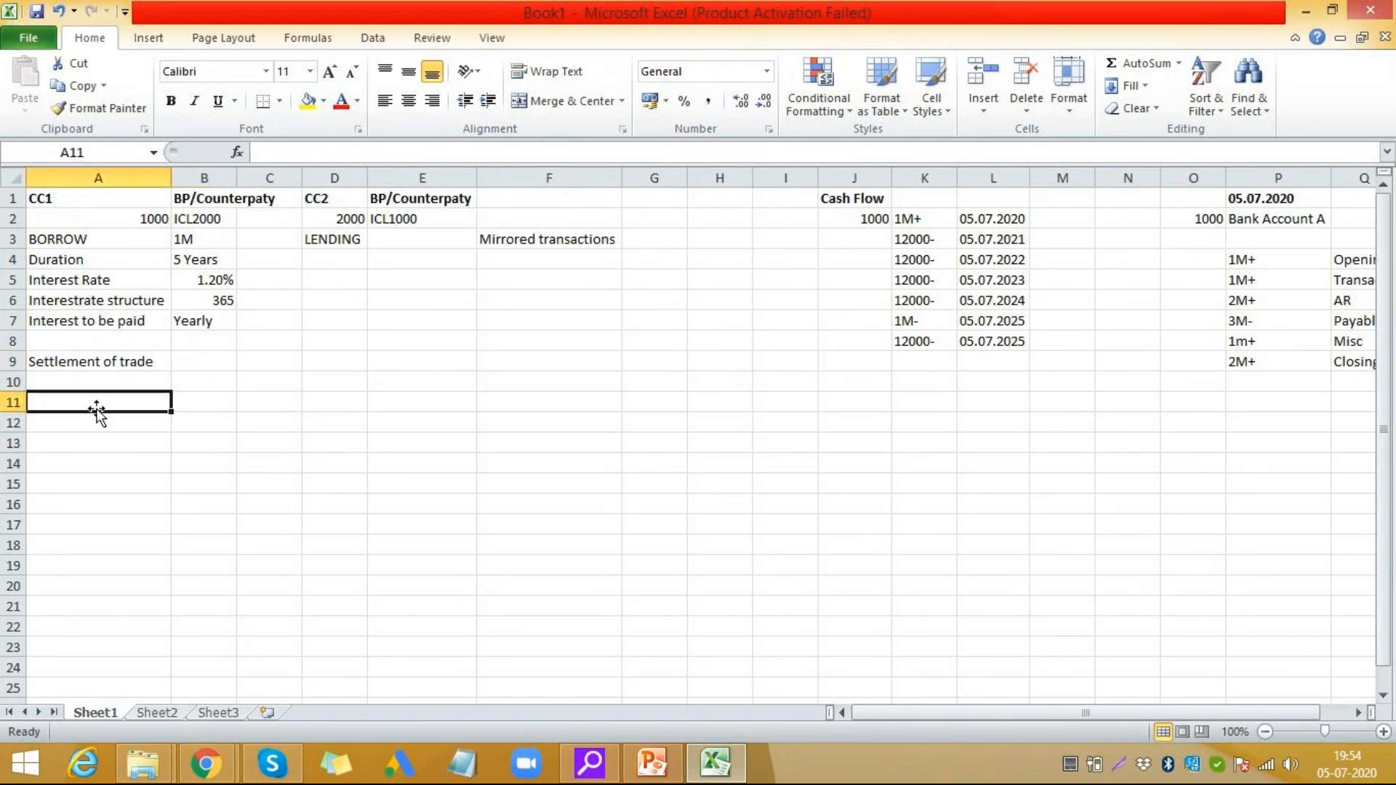
type("Accounting")
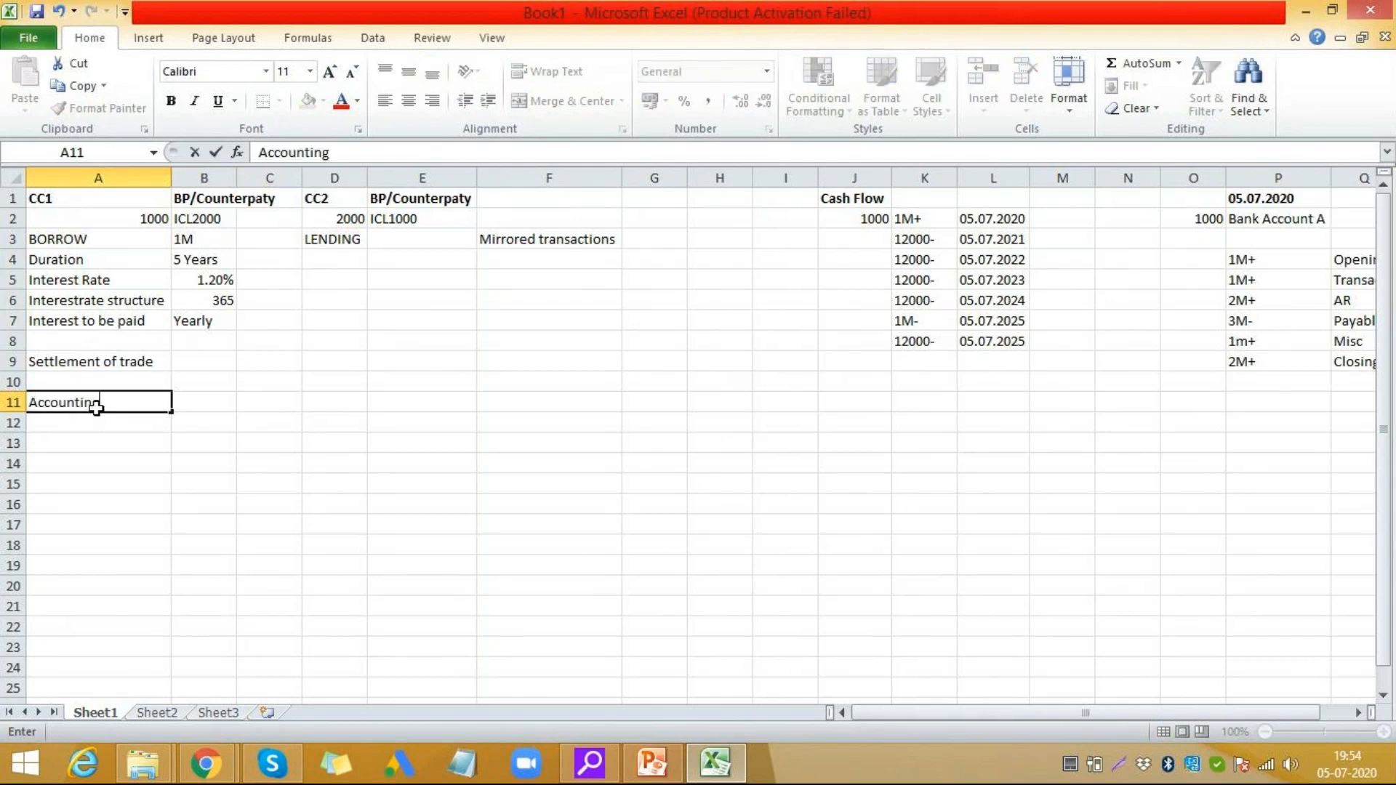
key("Tab")
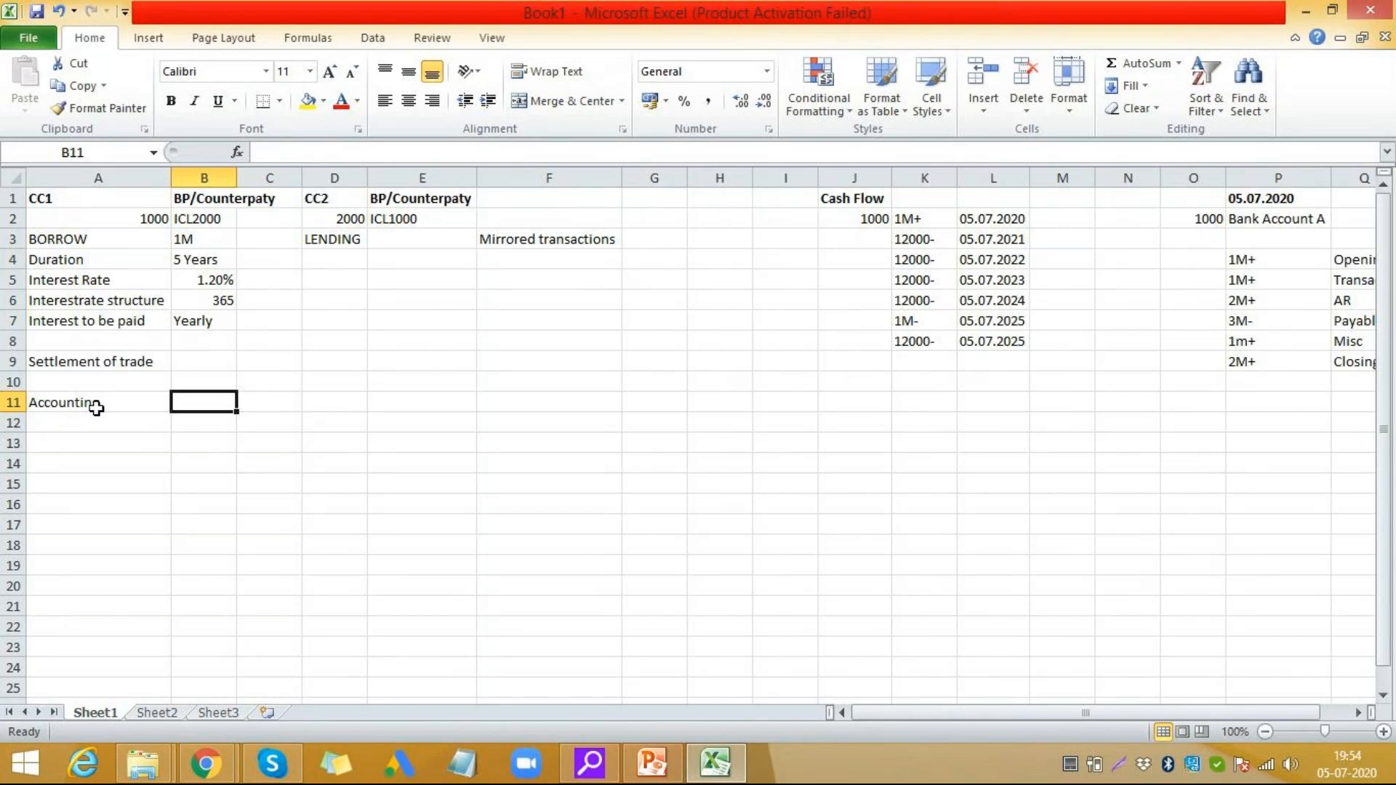
type("TBB1")
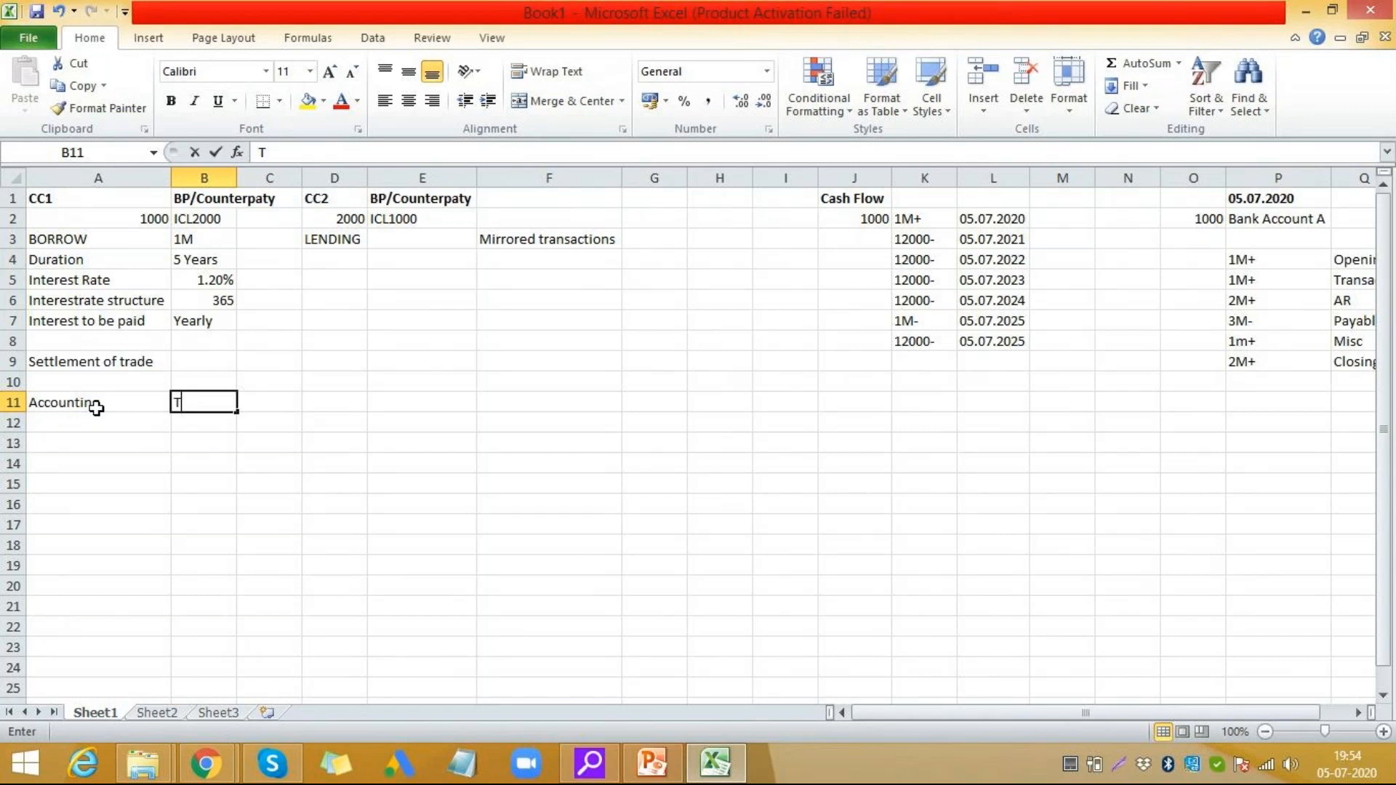
key("Tab")
key("Down")
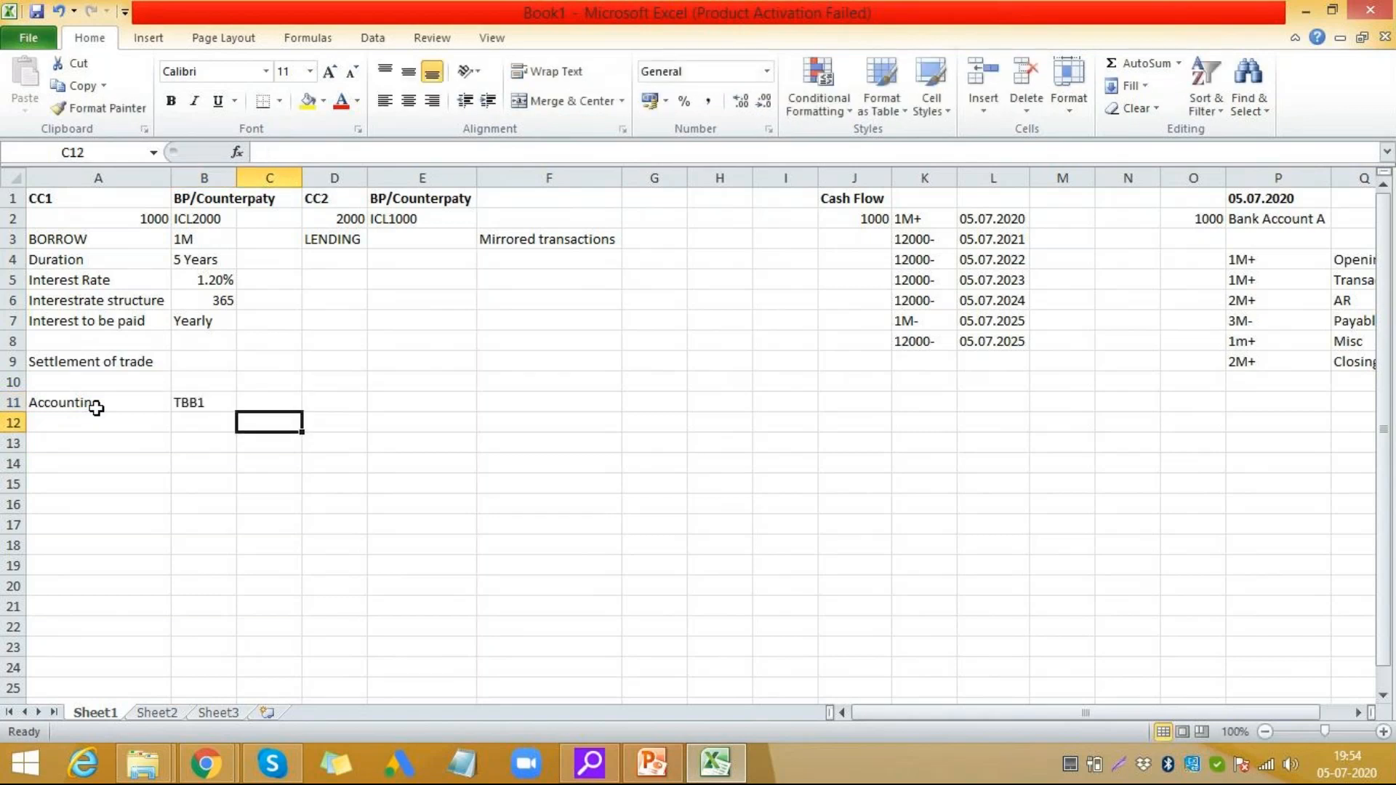
key("Up")
key("Left")
key("Delete")
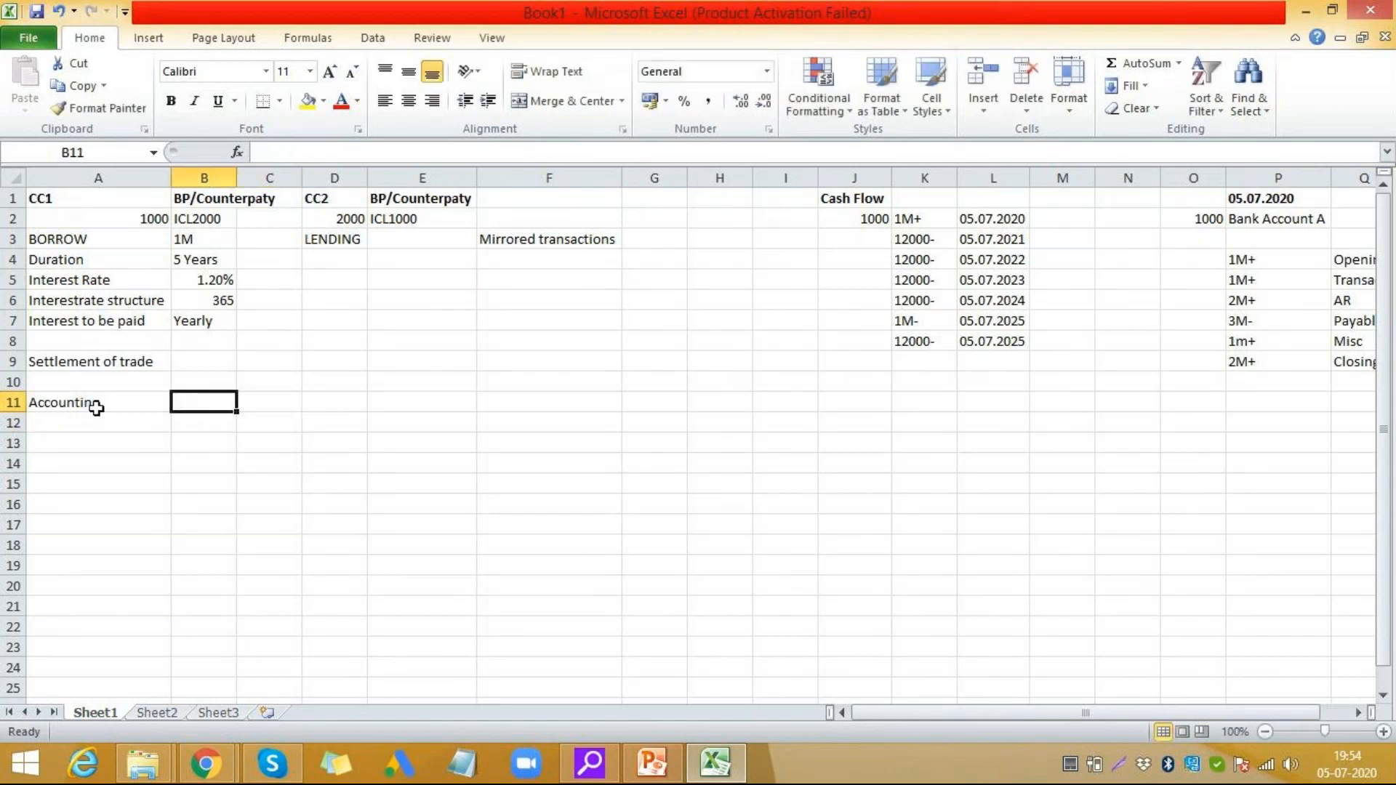
- Enter the account line ICL Position Account Long term in A13 and fit column A to its text
key("Down")
key("Left")
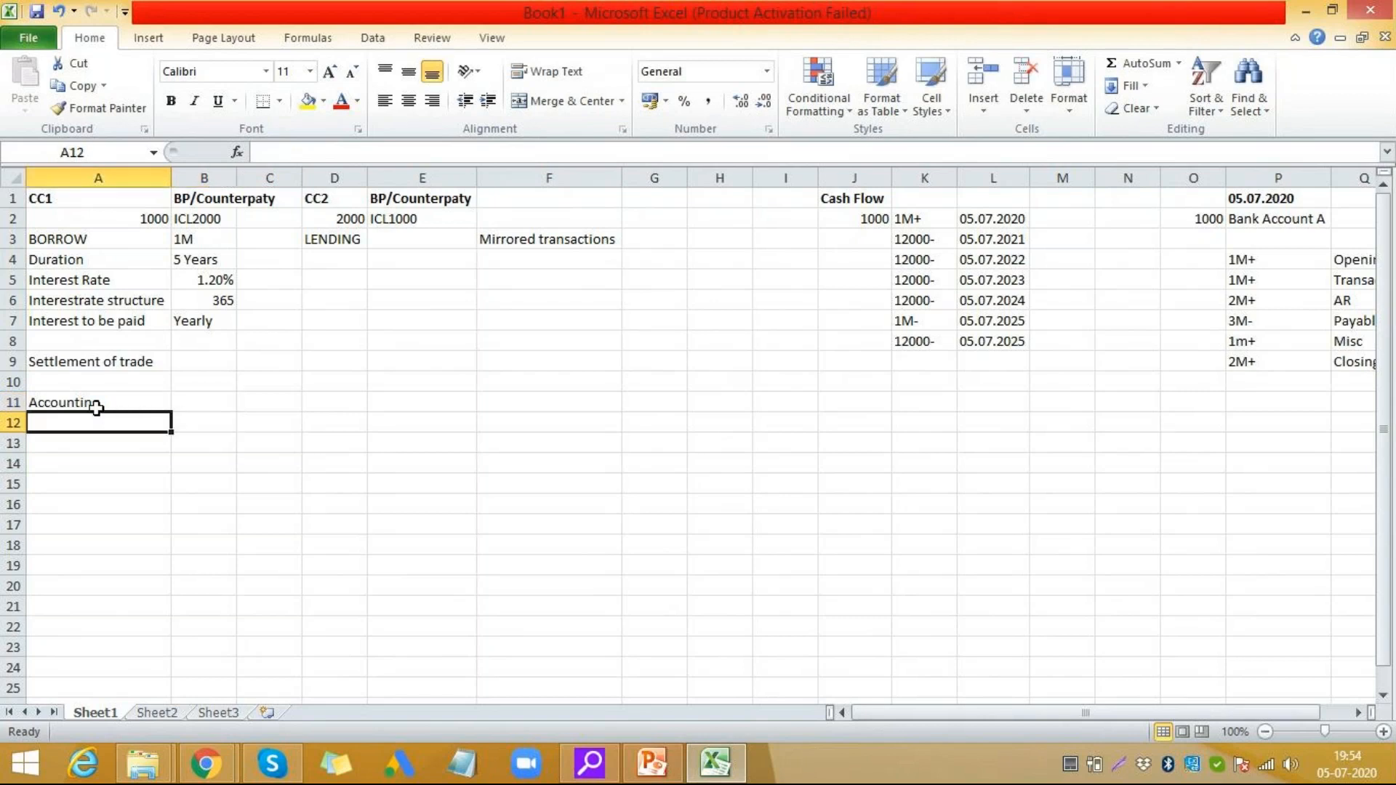
key("Down")
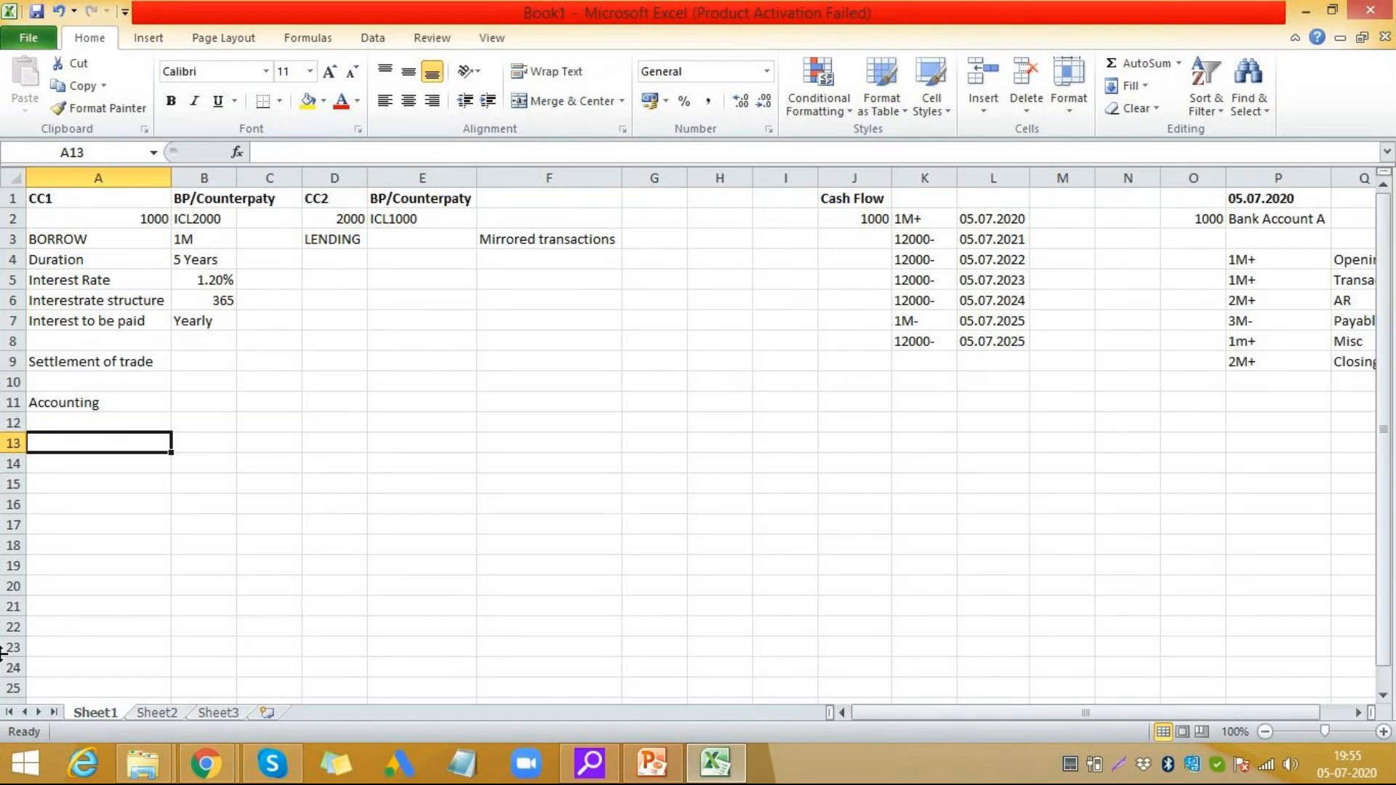
type("ICL")
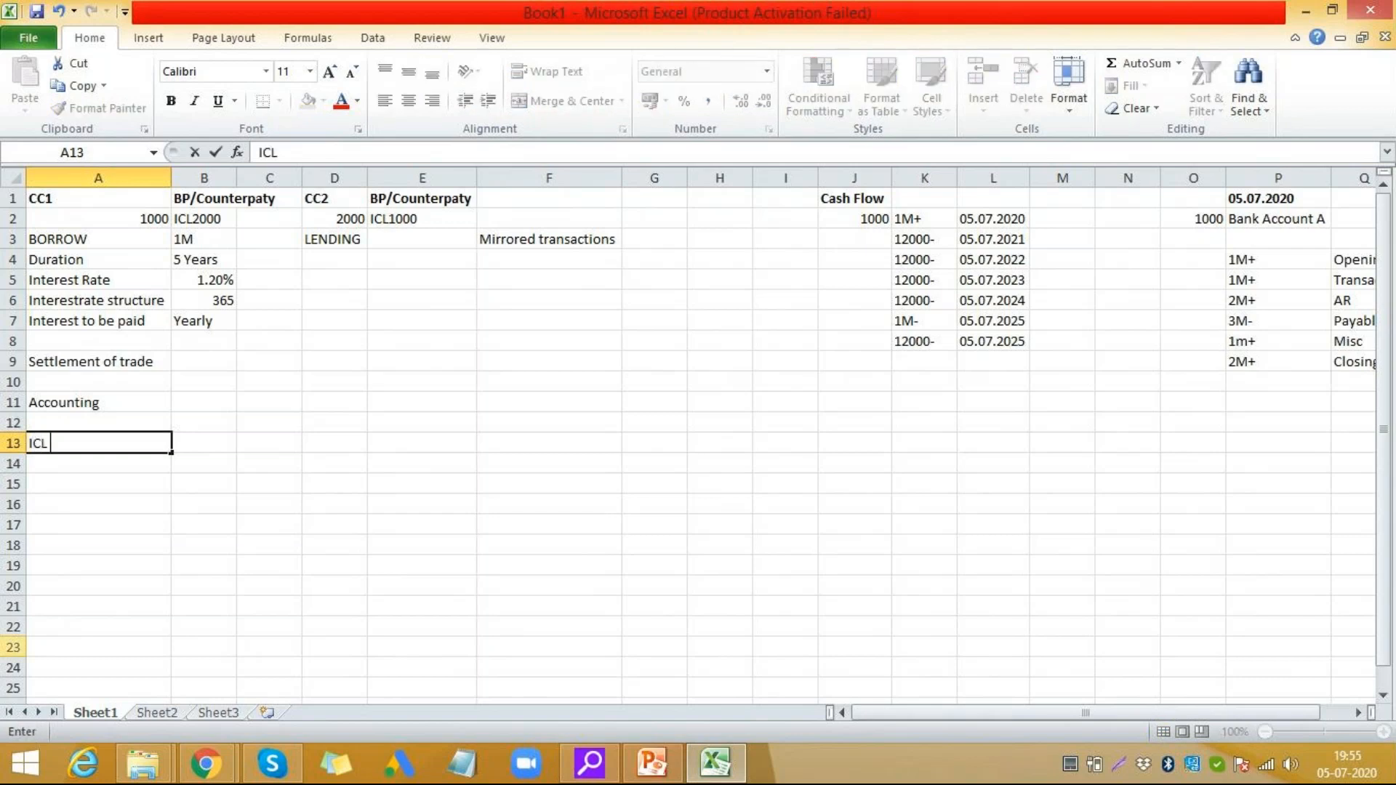
type(" Position A")
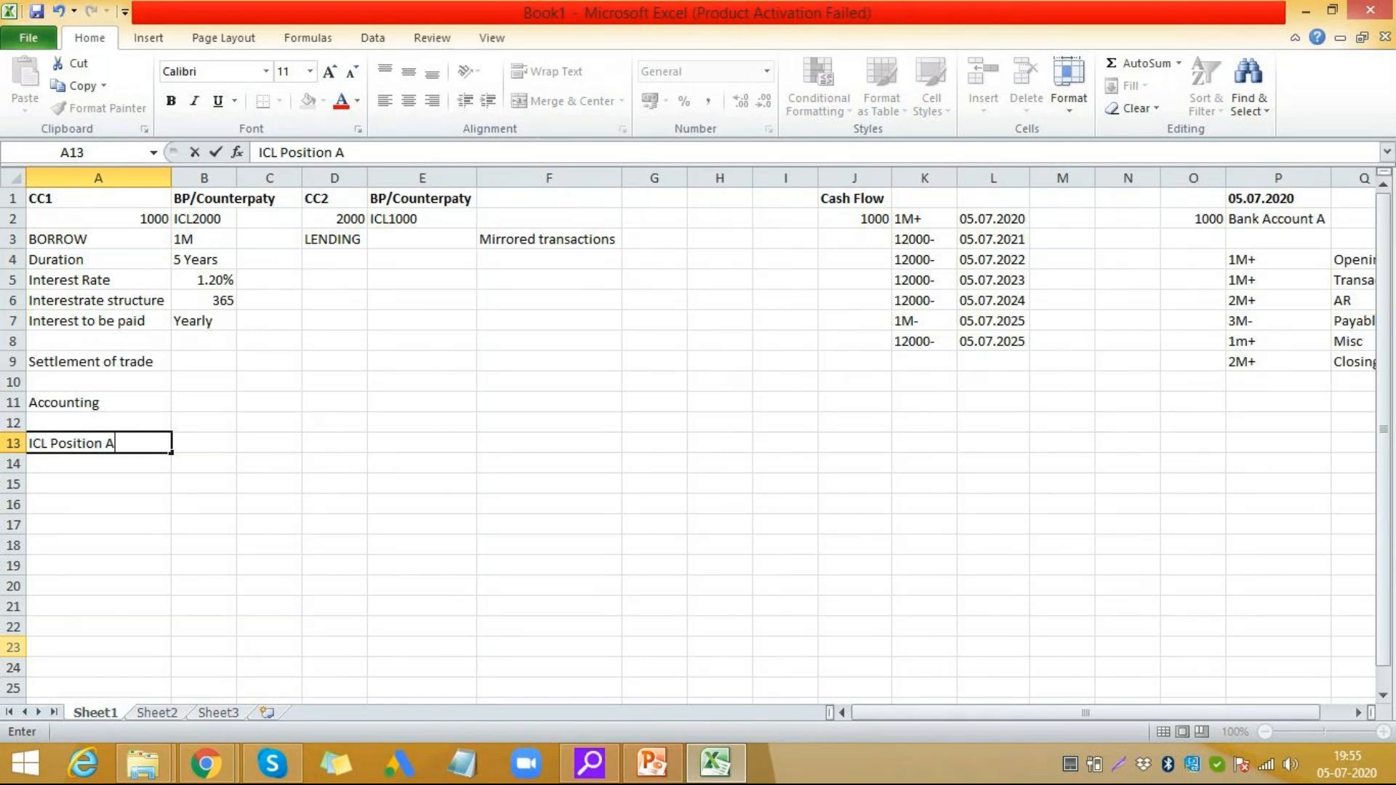
type("ccount Long term")
key("Tab")
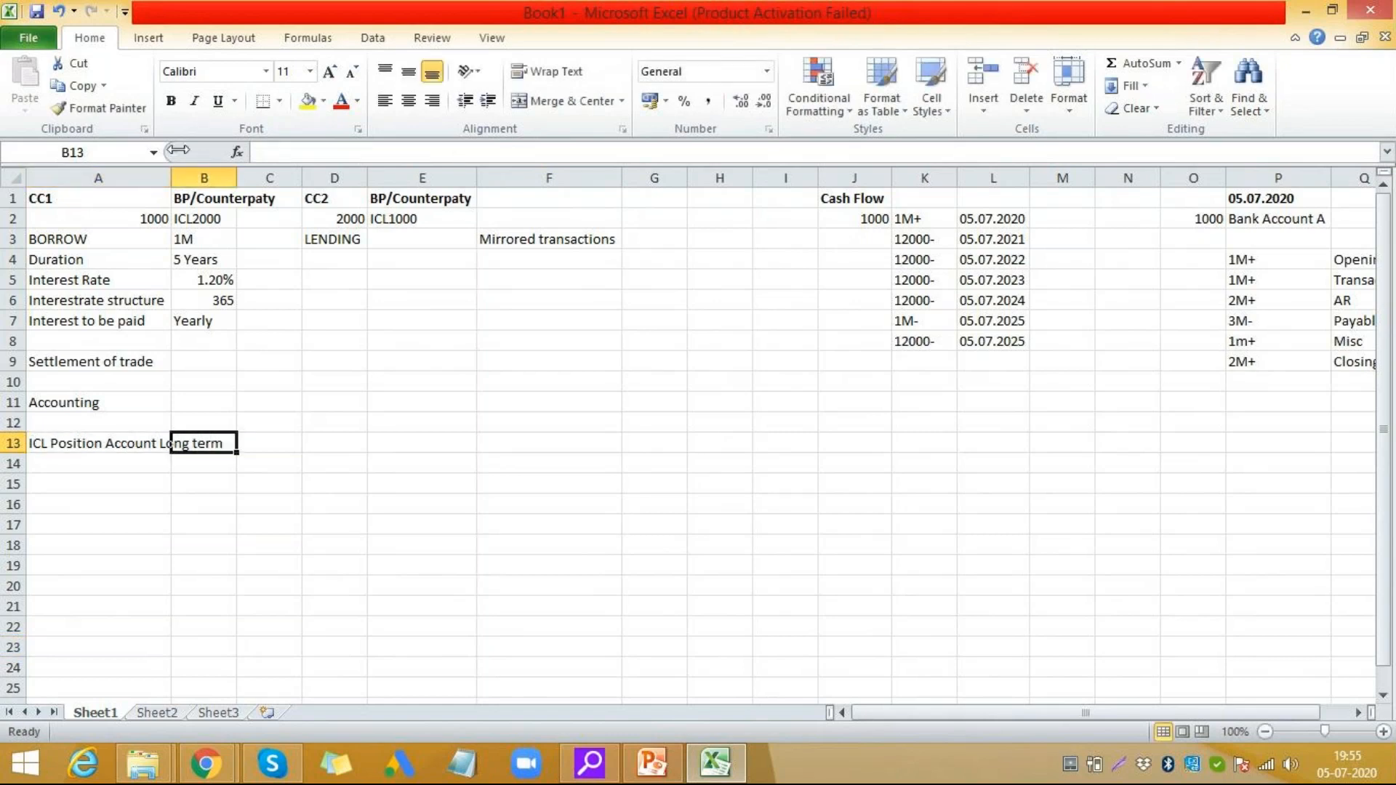
double_click(169, 177)
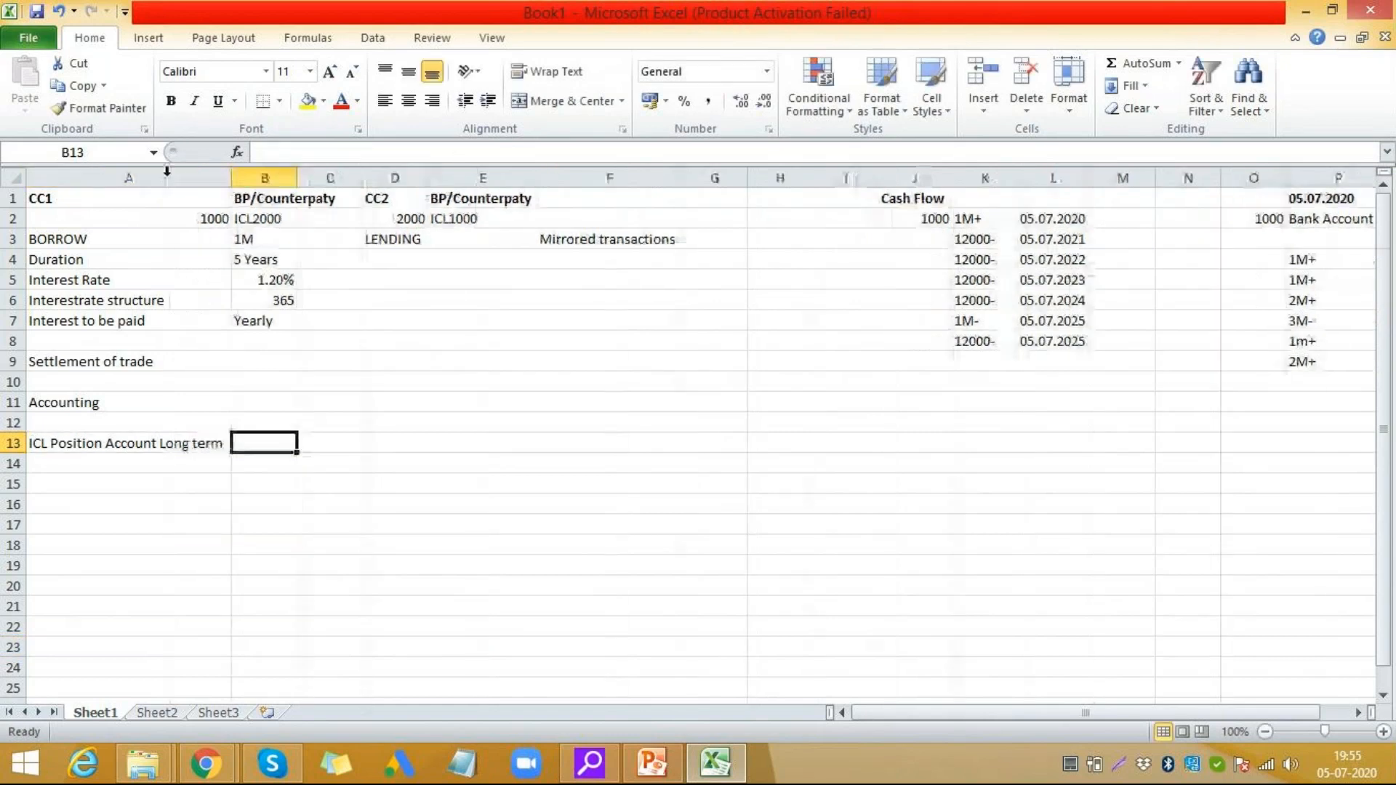
- Enter the account line Bank Clearing - Payment Request Clearing in A14 and widen column A to fit it
left_click(150, 457)
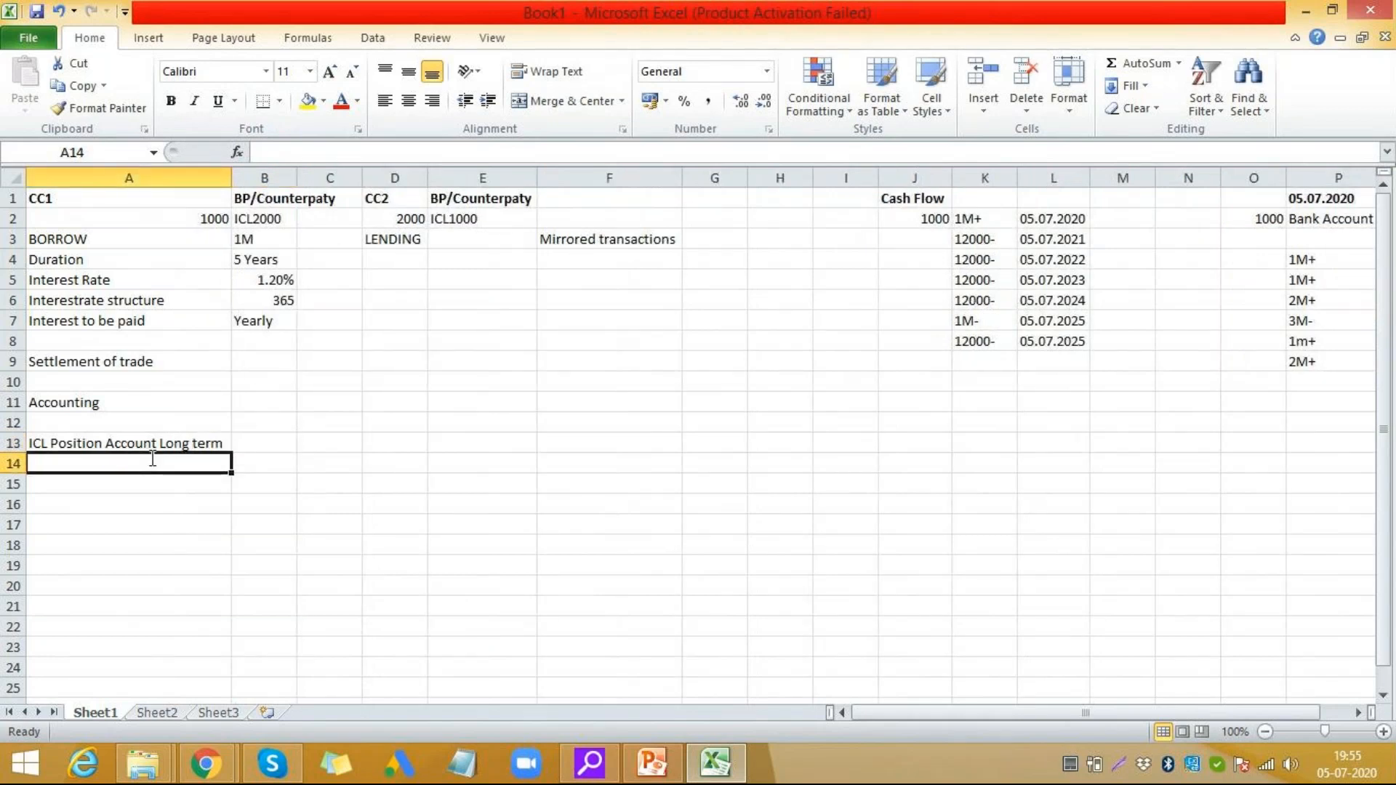
type("Bank Cl")
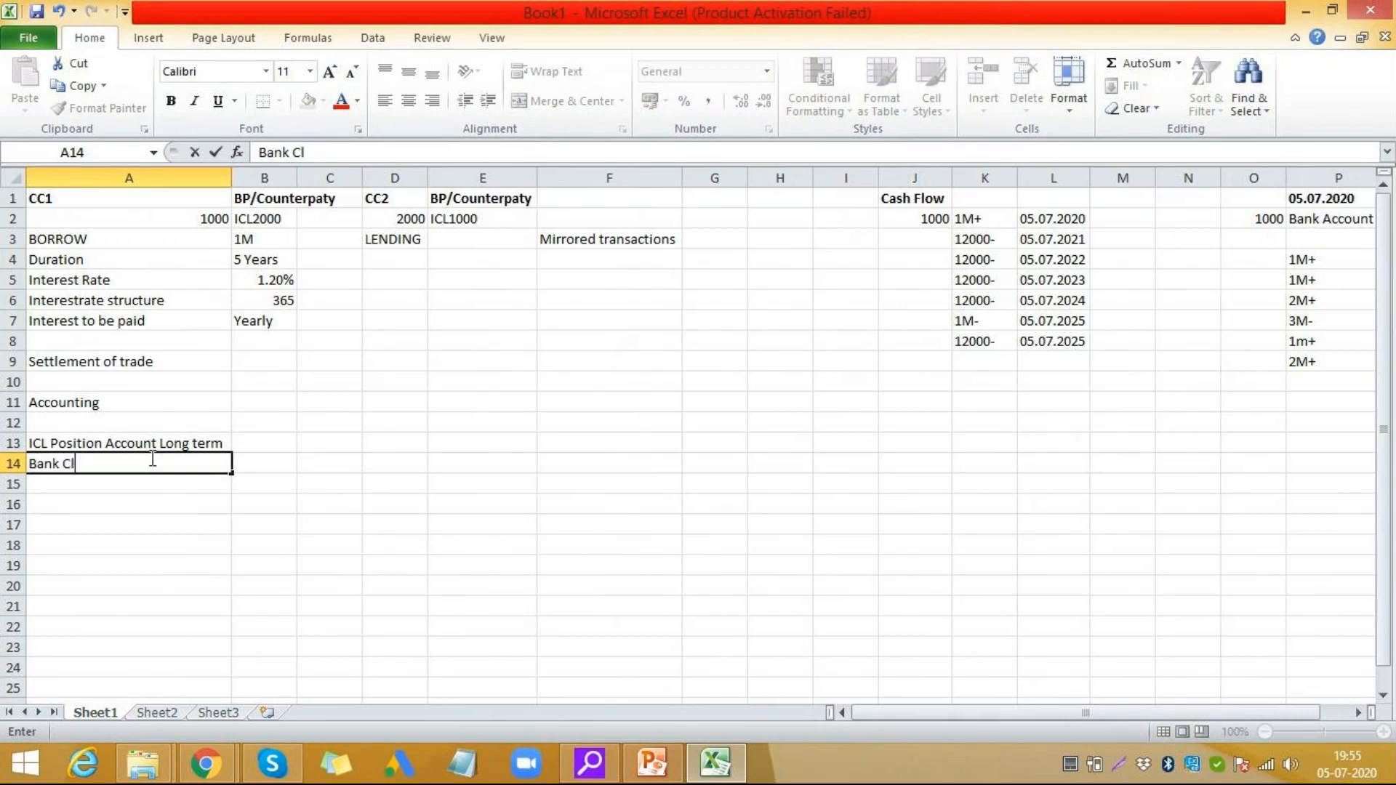
type("earing - Payme")
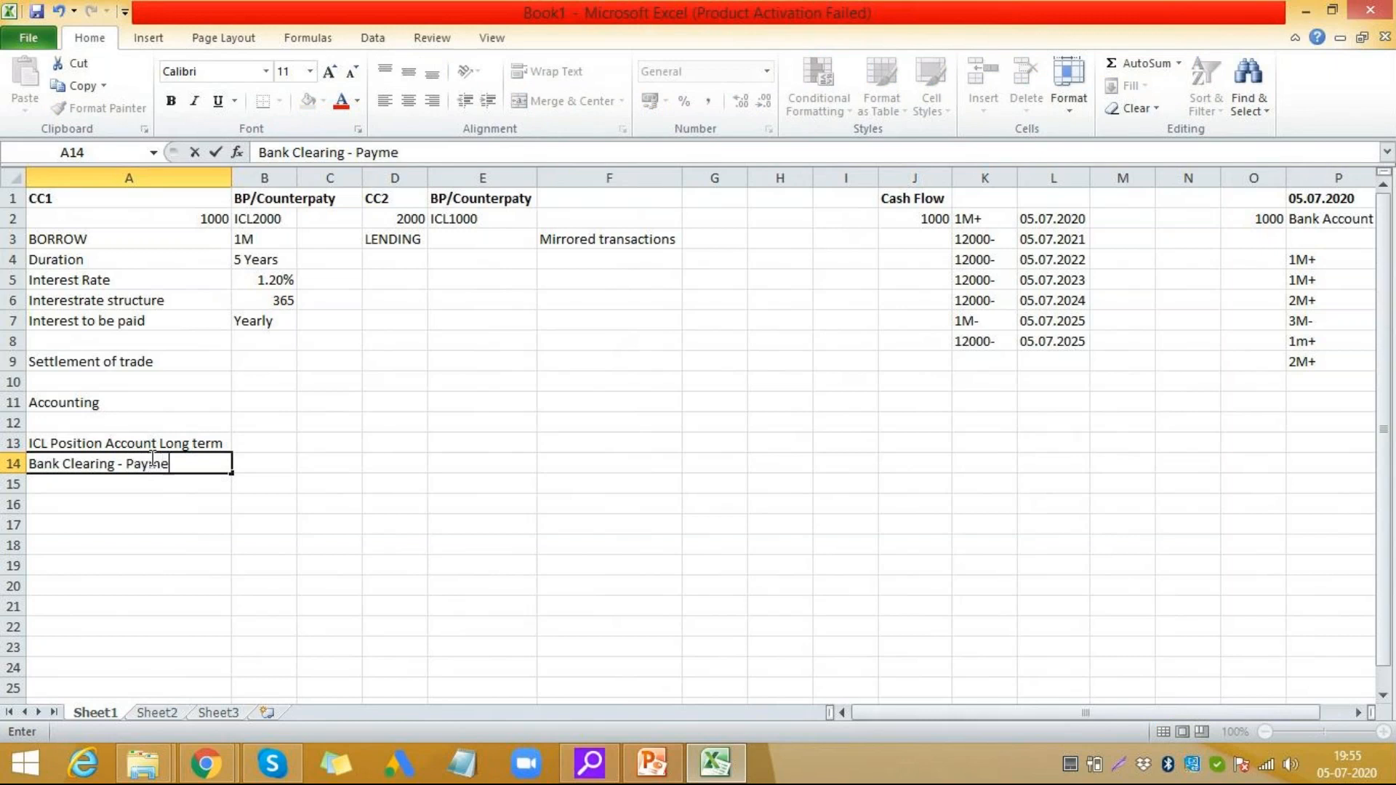
type("nt Request ")
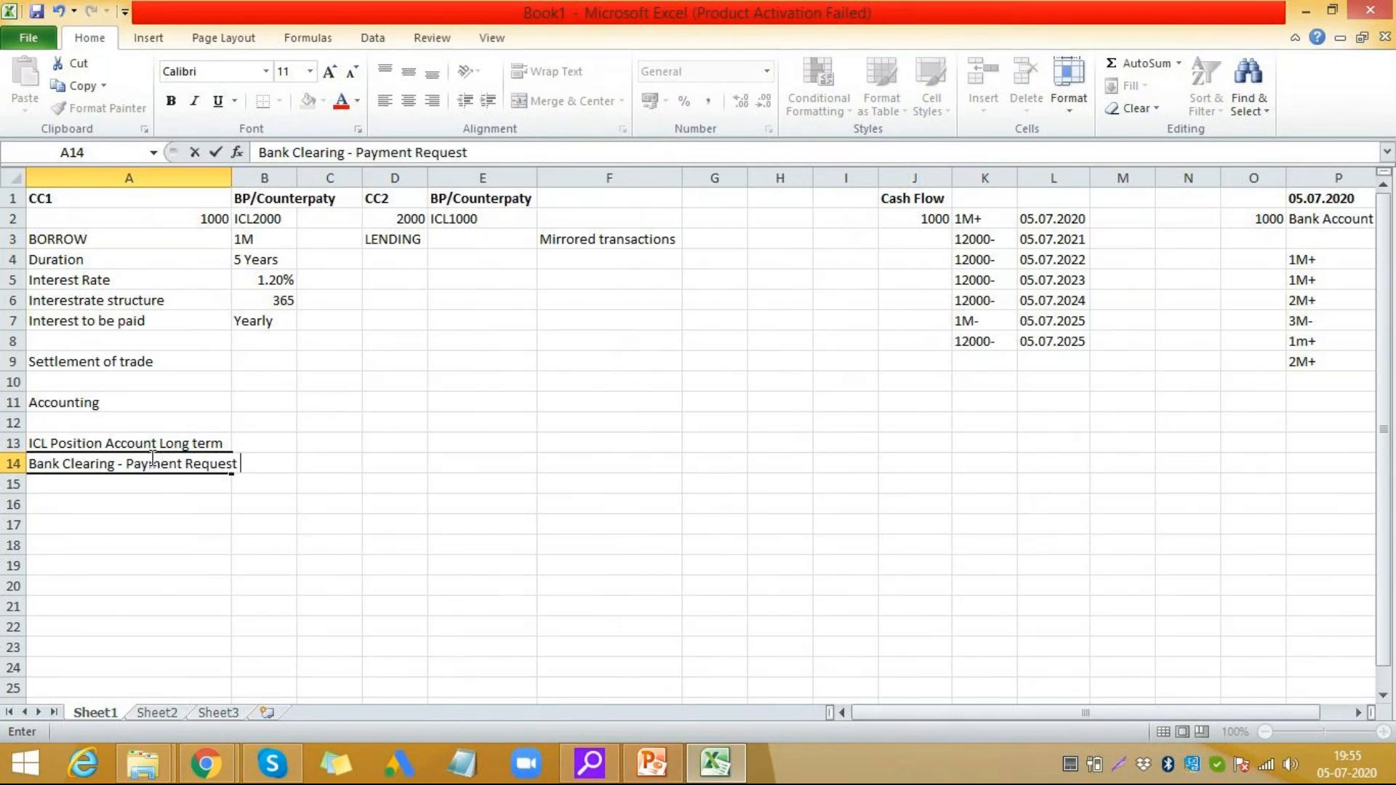
type("Clearing")
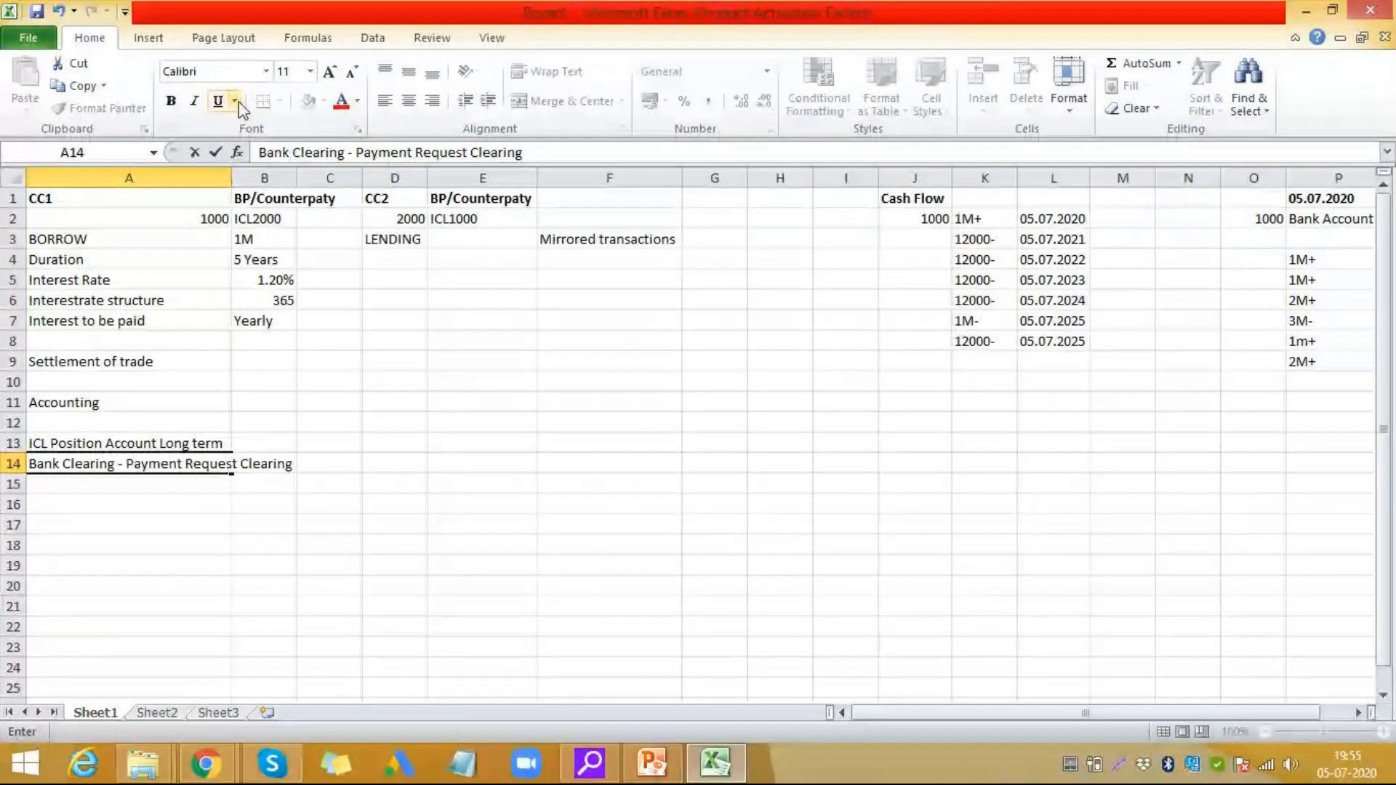
left_click(234, 175)
double_click(232, 177)
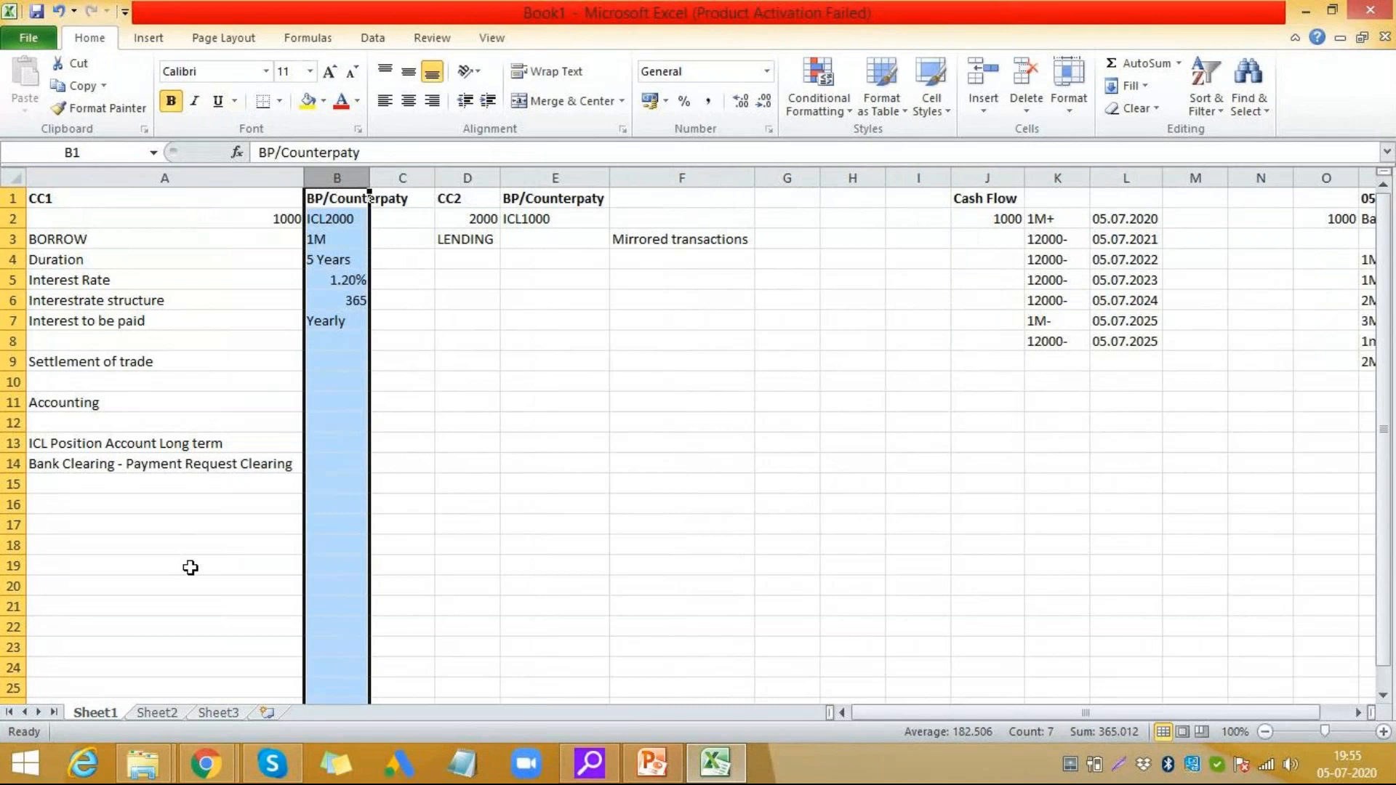
- Enter 1M in B13 as the ICL position account amount and select C14 in the bank clearing row
left_click(187, 442)
left_click(335, 444)
type("Im")
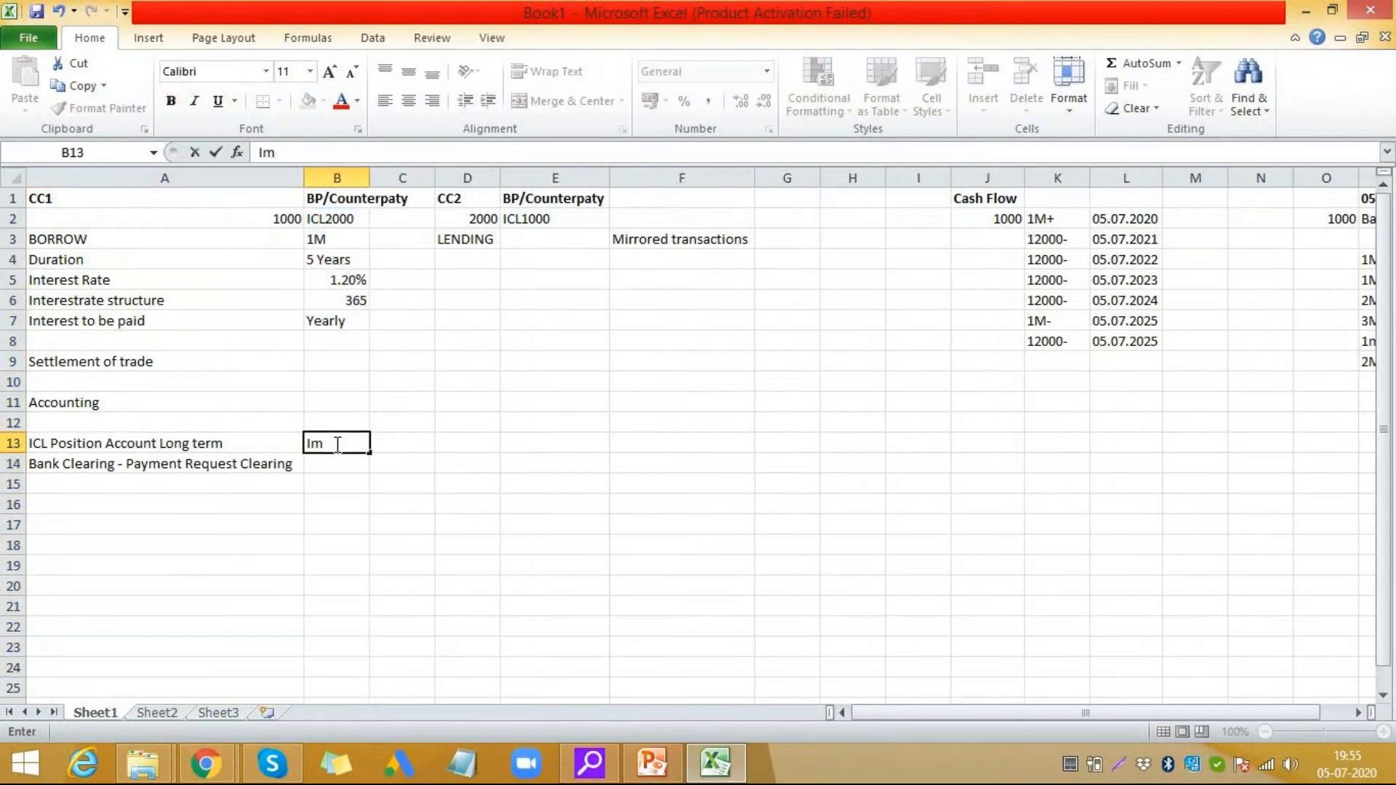
key("BackSpace")
key("BackSpace")
type("1M")
key("Left")
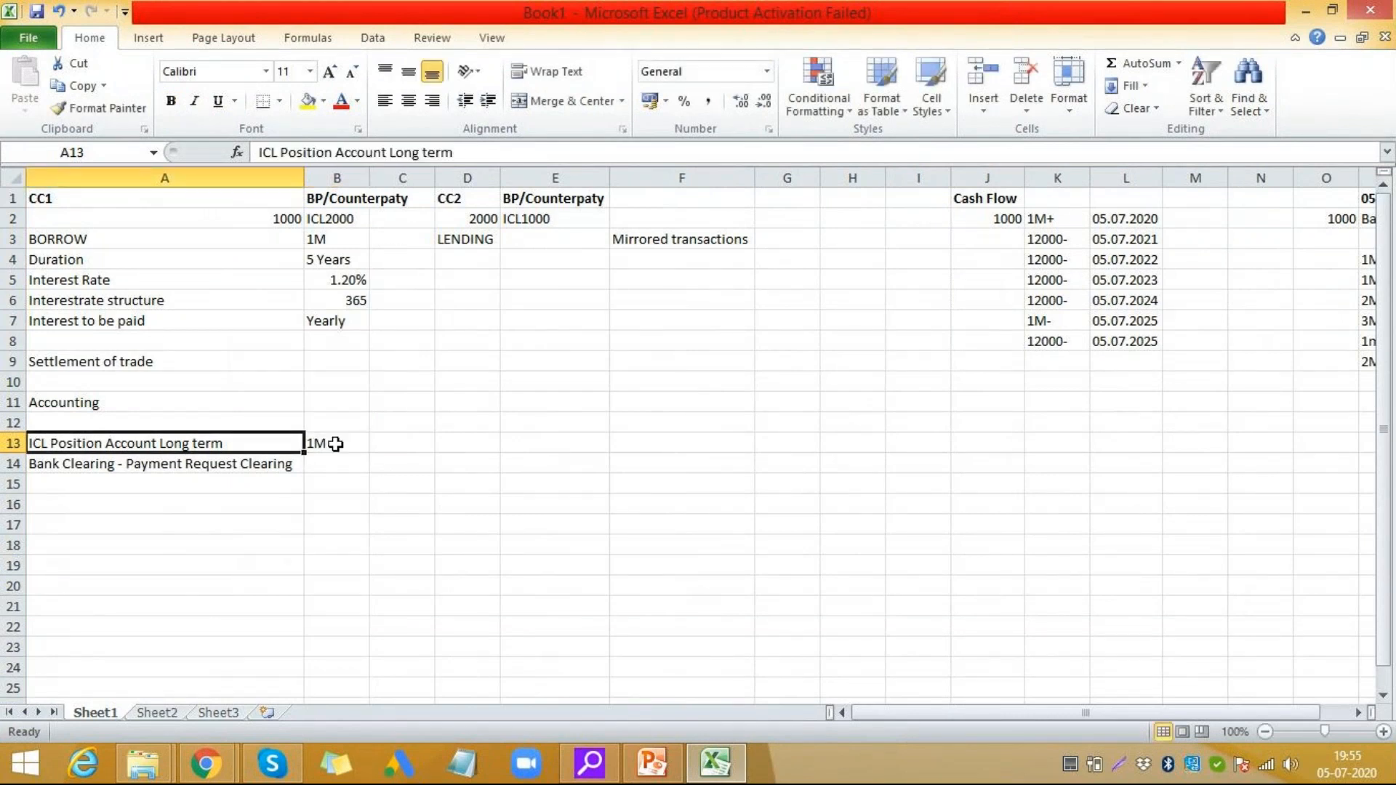
key("Down")
key("Right")
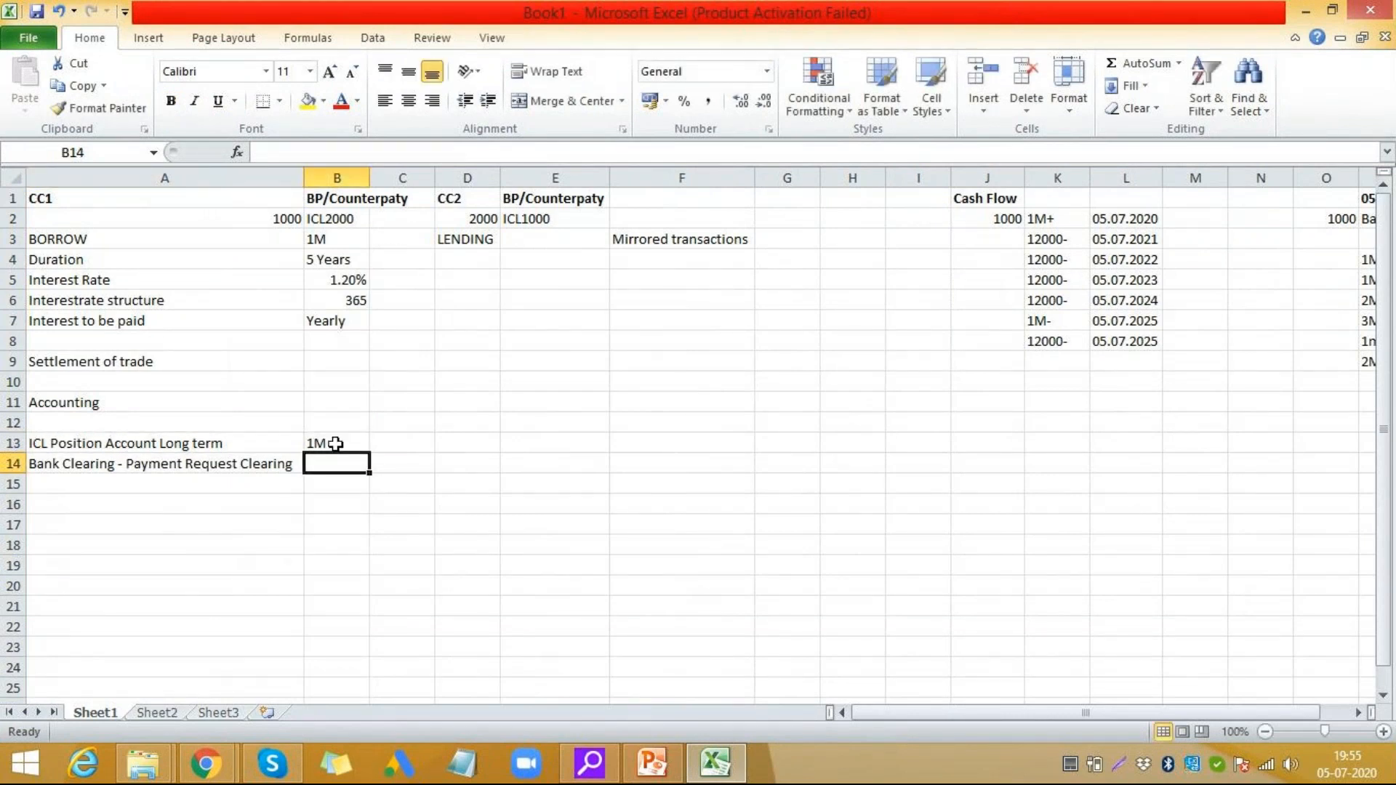
key("Right")
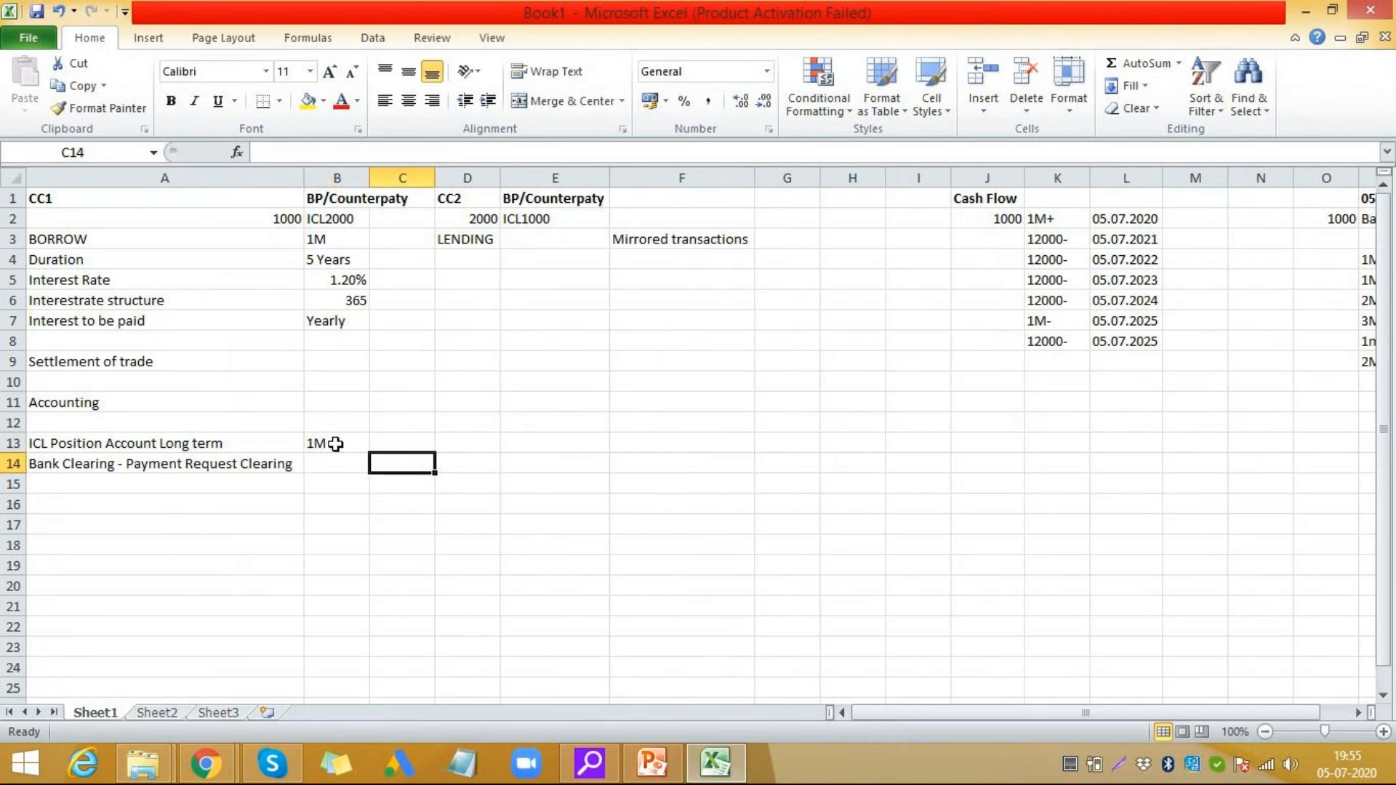
- Enter Credit in C13 beside the ICL position account amount
key("Left")
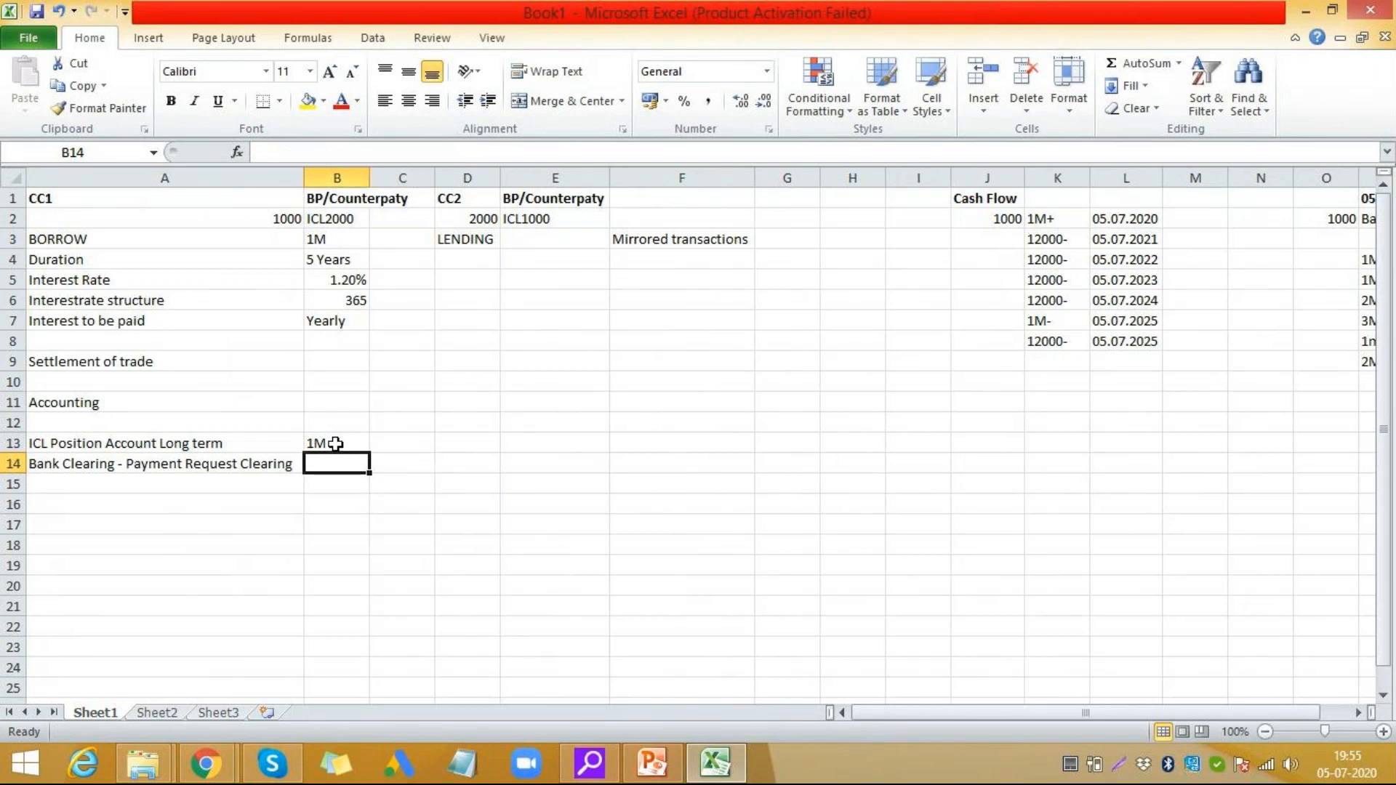
key("Up")
key("Right")
type("Credit")
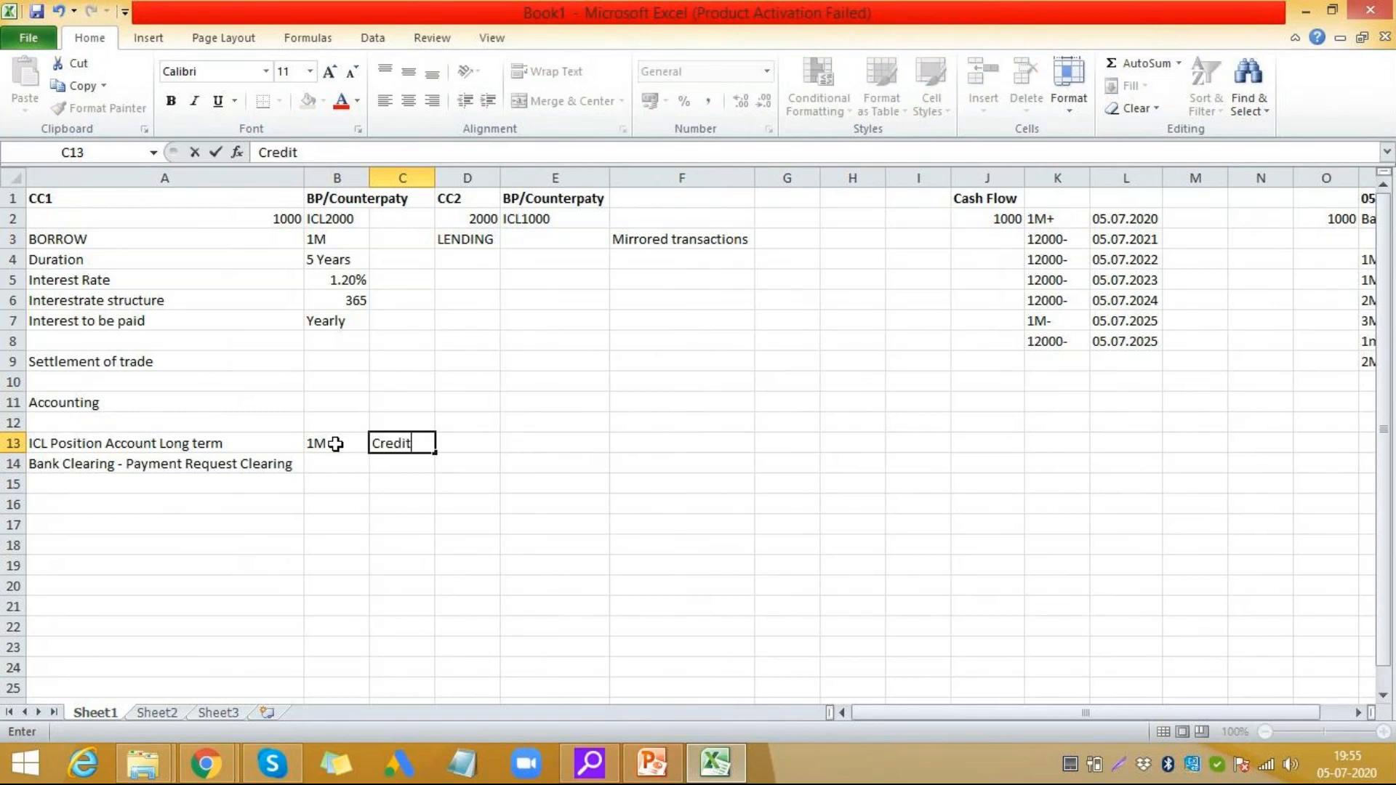
- Enter 1M in B14 and Debit in C14 for the bank clearing line
key("Left")
key("Down")
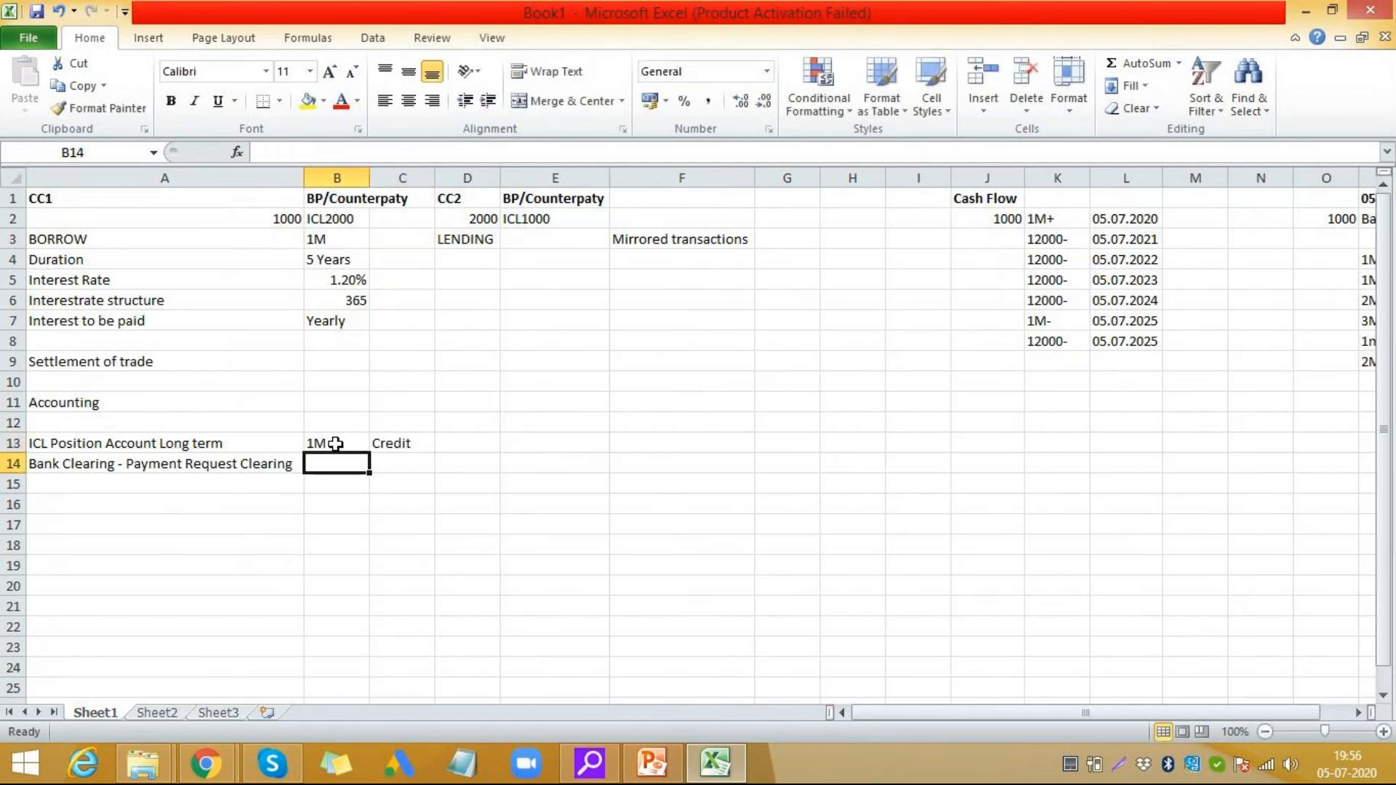
type("1M")
key("Right")
type("Debit")
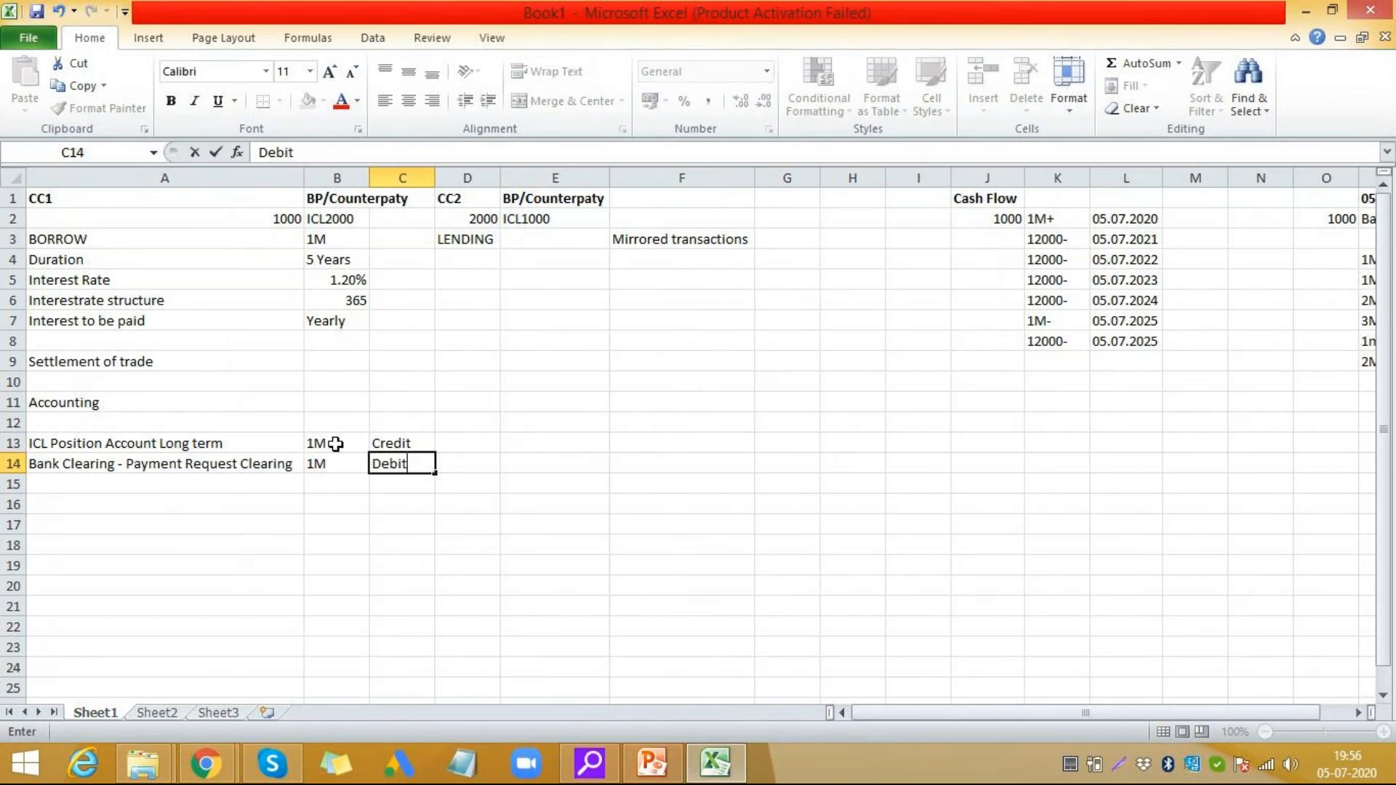
key("Right")
key("Left")
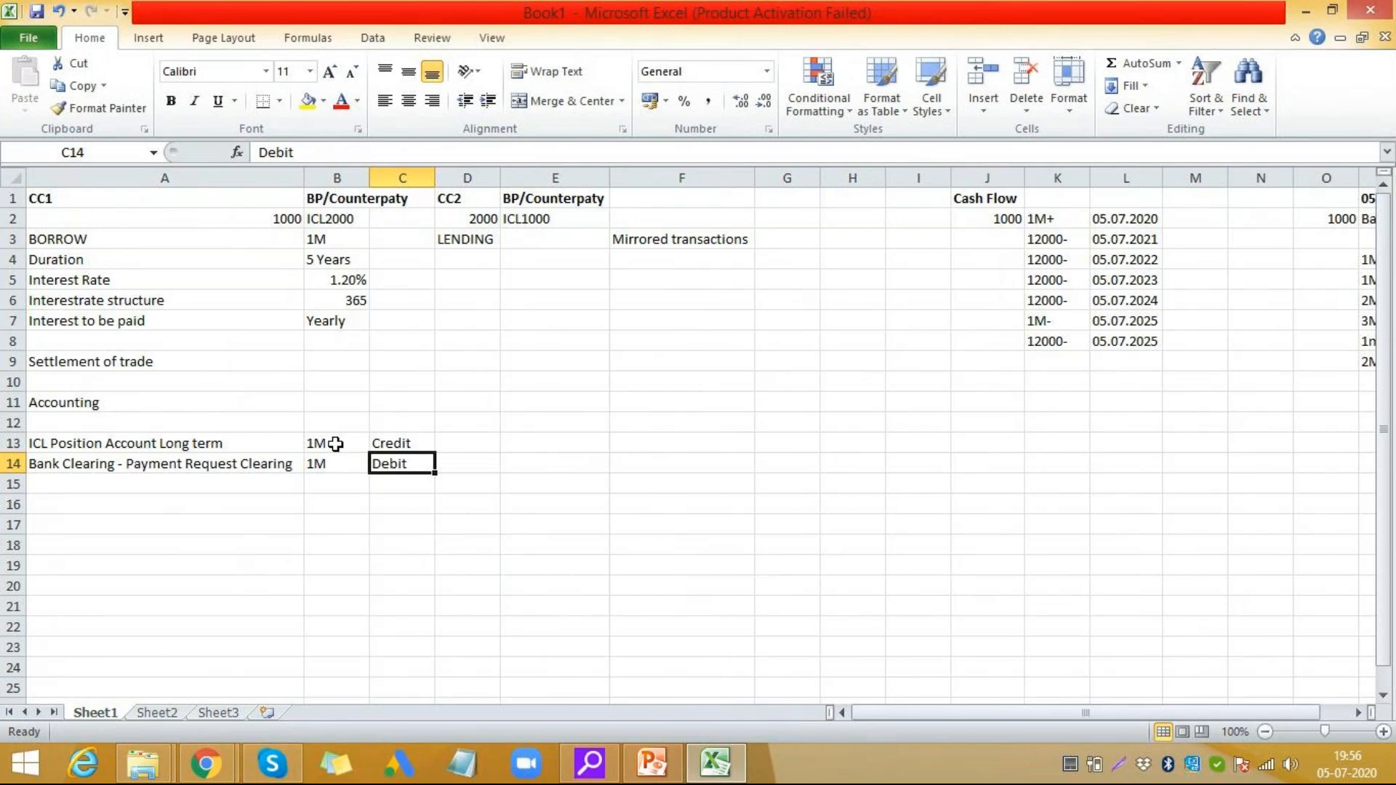
- Enter the heading Payment in A16, leaving one blank row below the first accounting entry
key("Down")
key("Left")
key("Left")
key("Down")
key("Down")
key("Up")
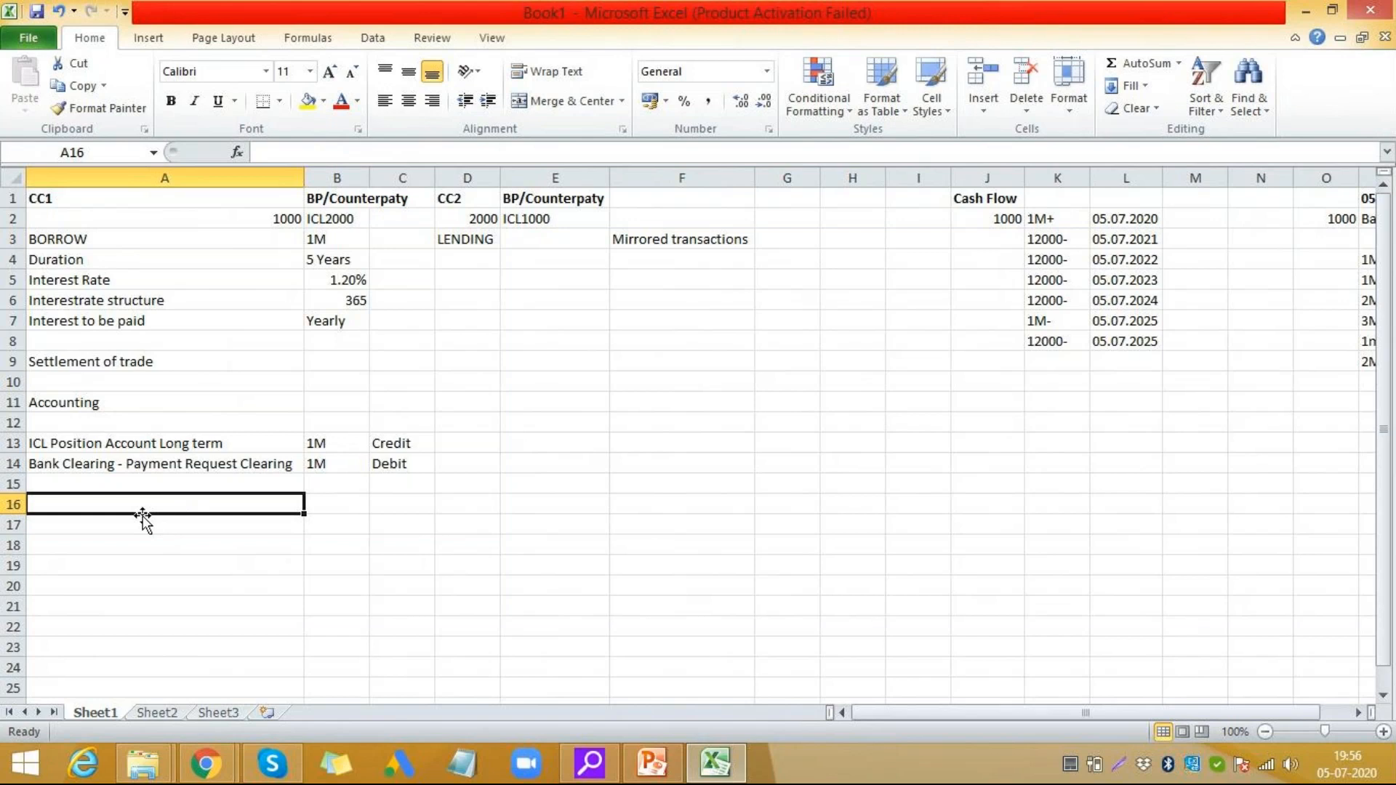
type("Payment")
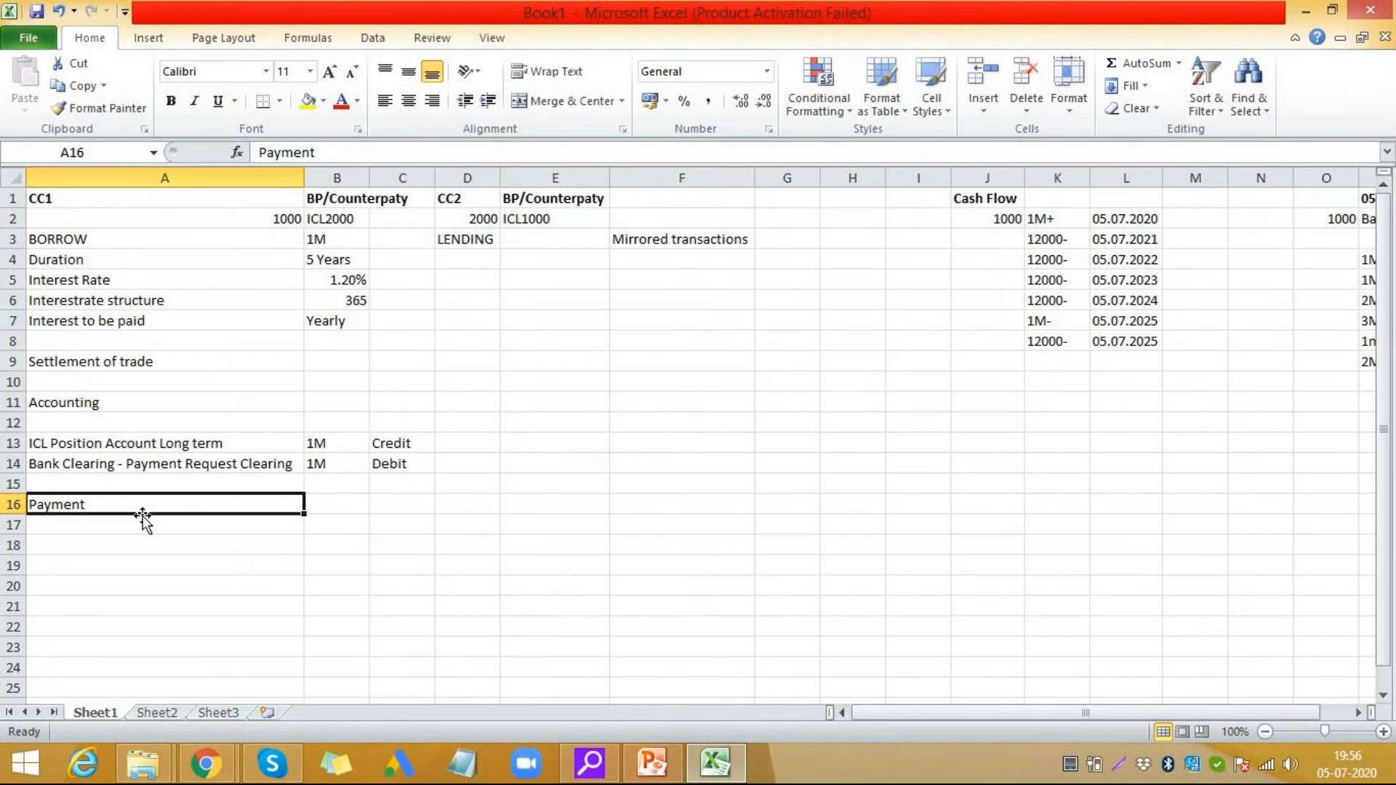
key("Return")
- Copy the account name from A14 to A17, and enter 1M in B17 and Credit in C17
left_click(128, 464)
key("ctrl+c")
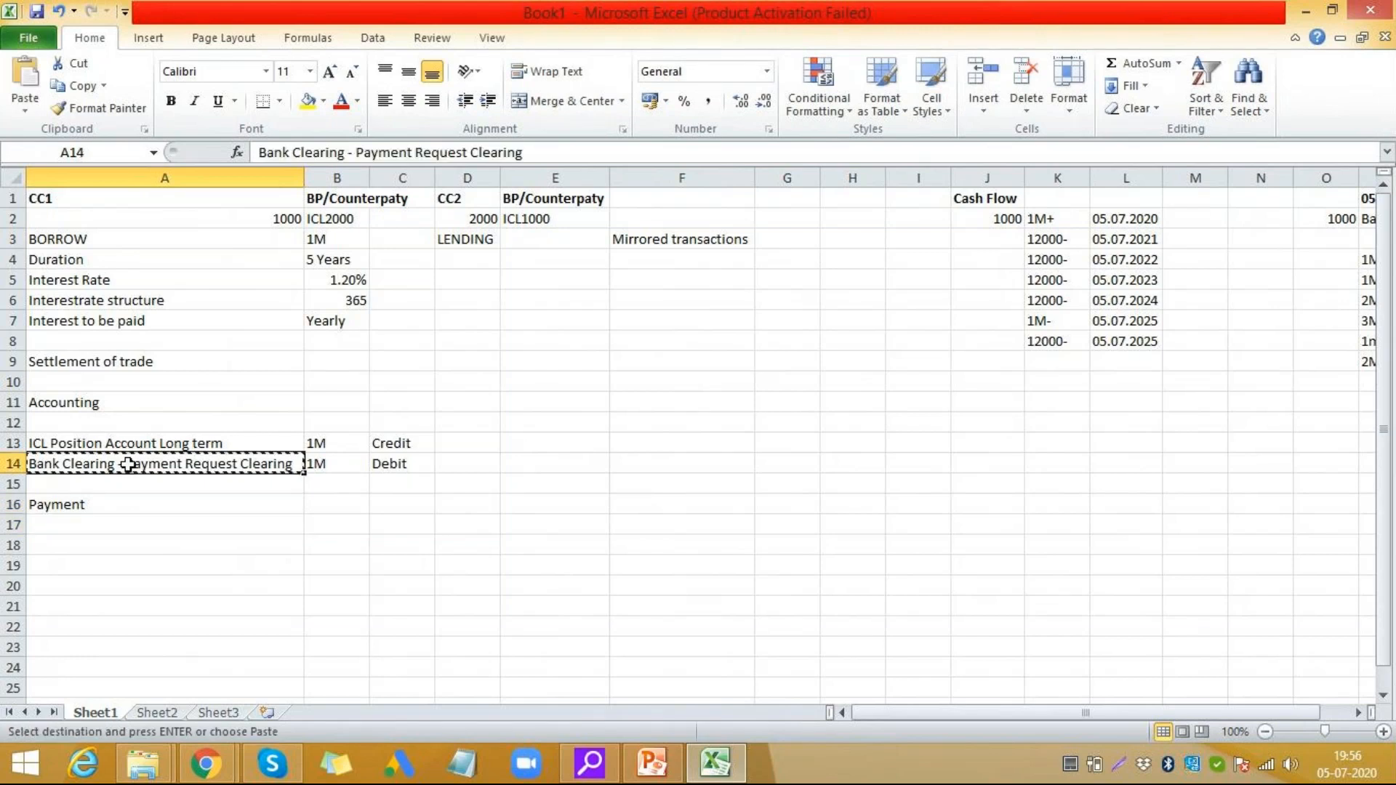
left_click(94, 518)
key("ctrl+v")
key("Tab")
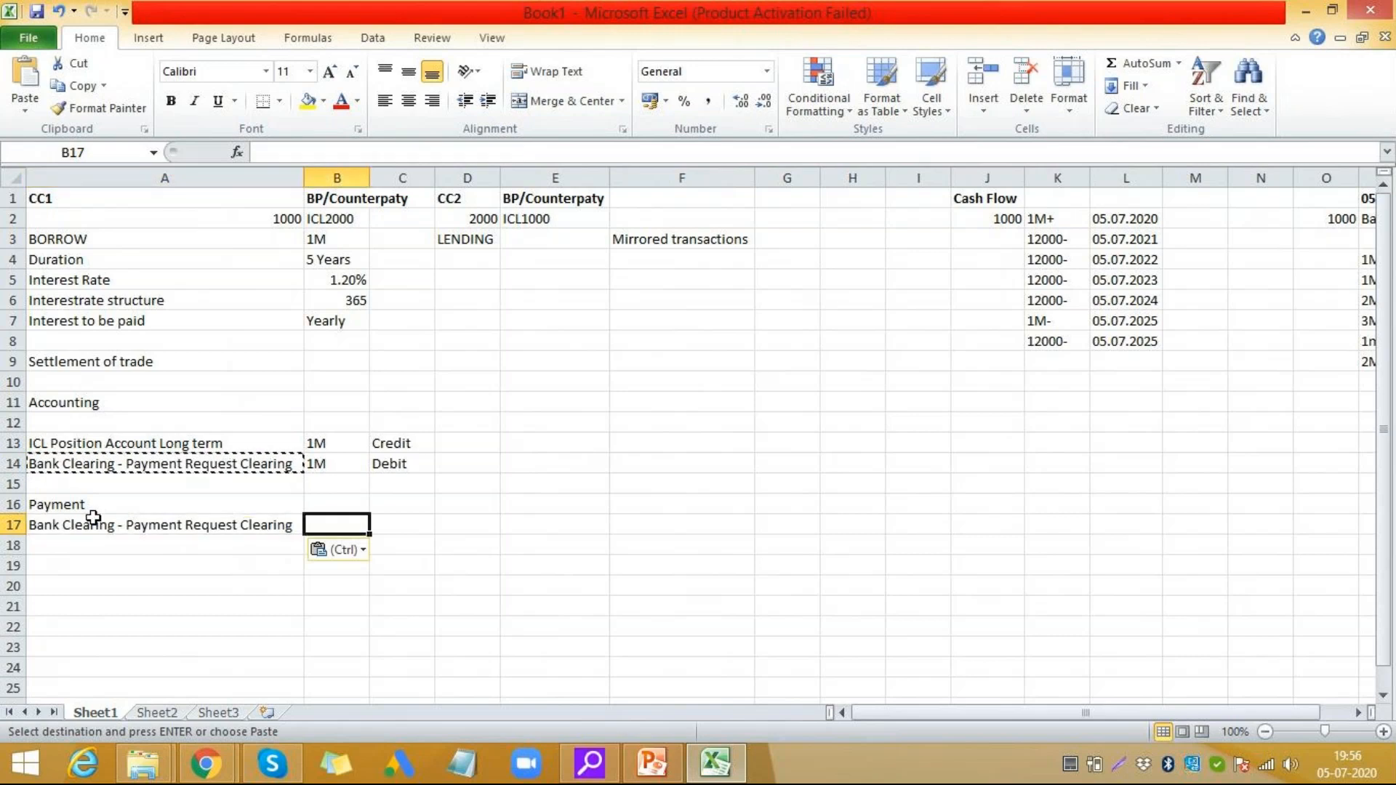
type("1M")
key("Tab")
type("Credit")
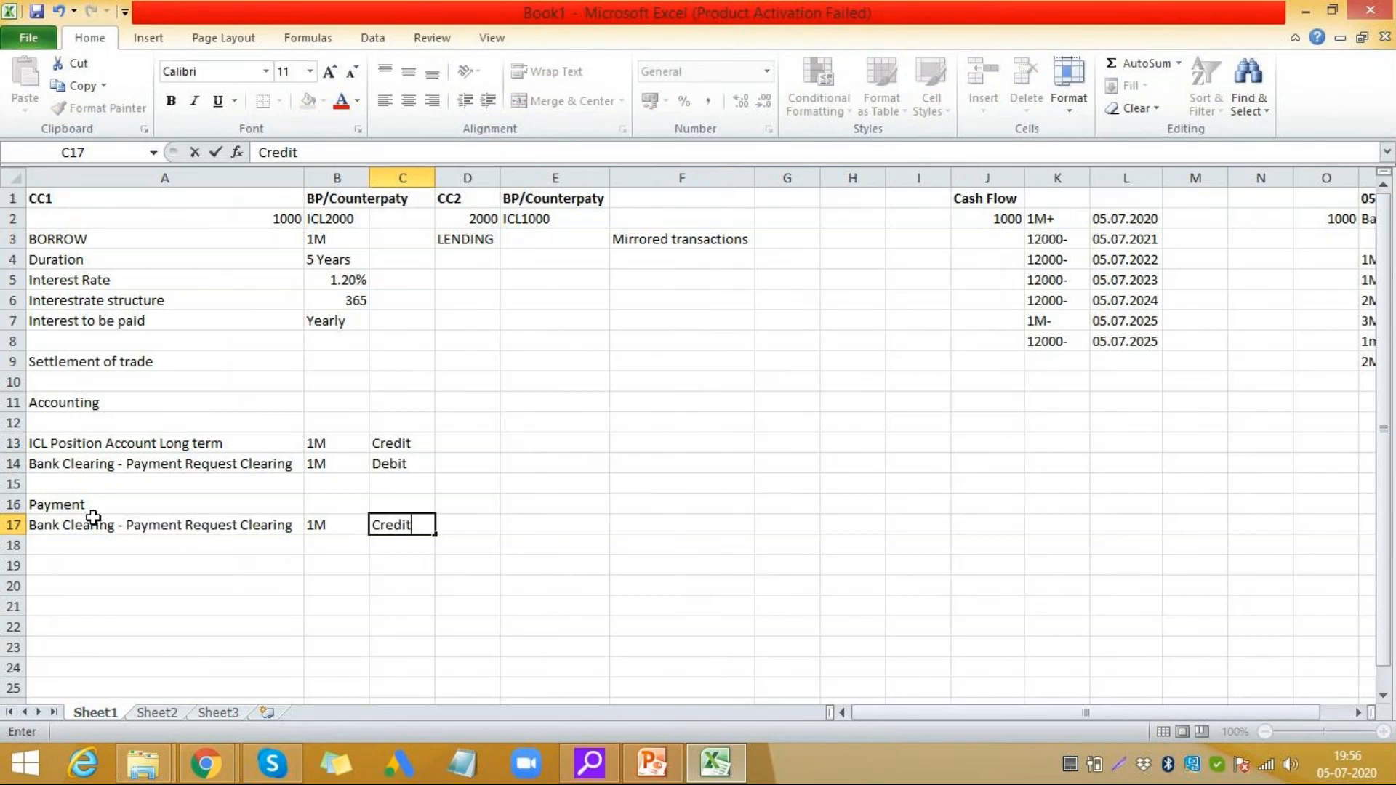
key("Return")
- Enter the account line Bankclearing in A18 under the Payment heading
key("Home")
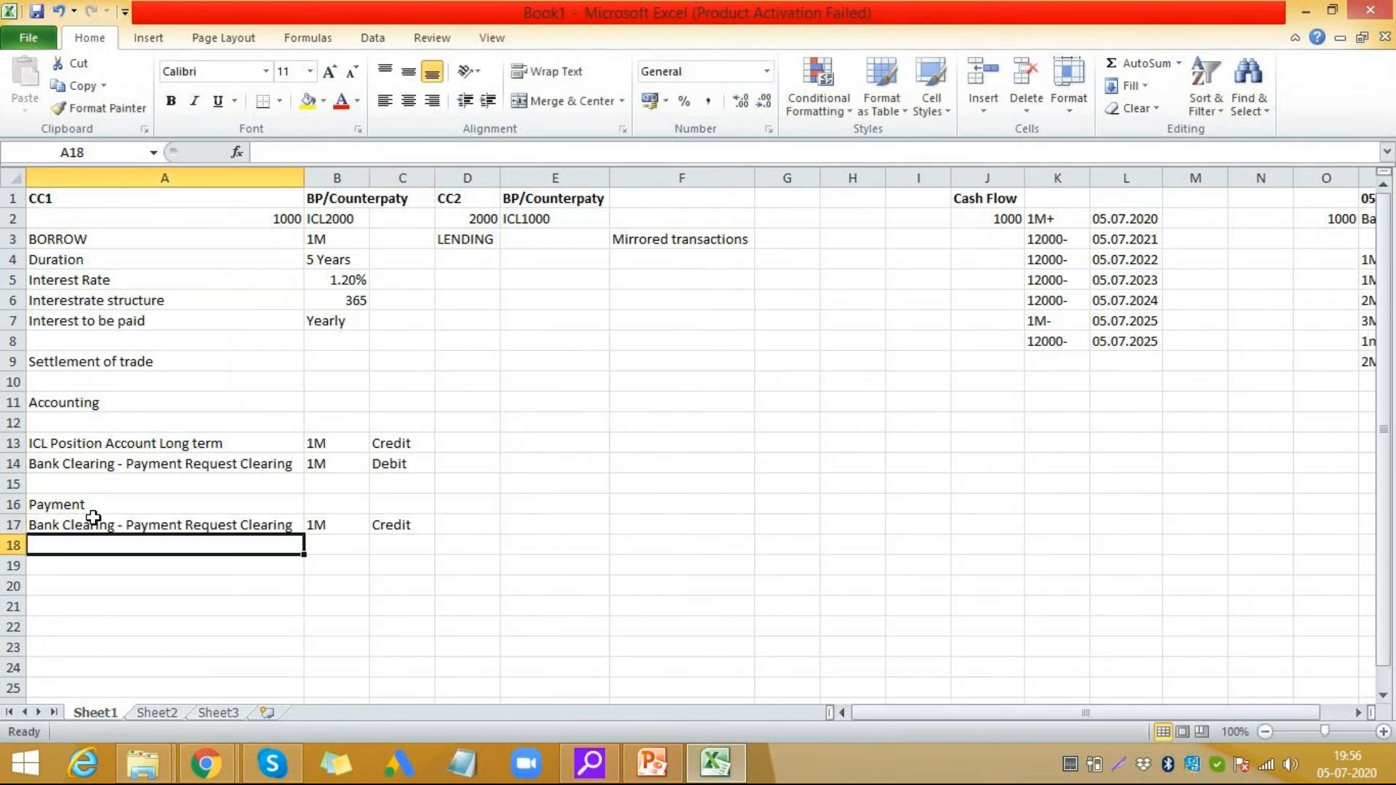
type("Bankc")
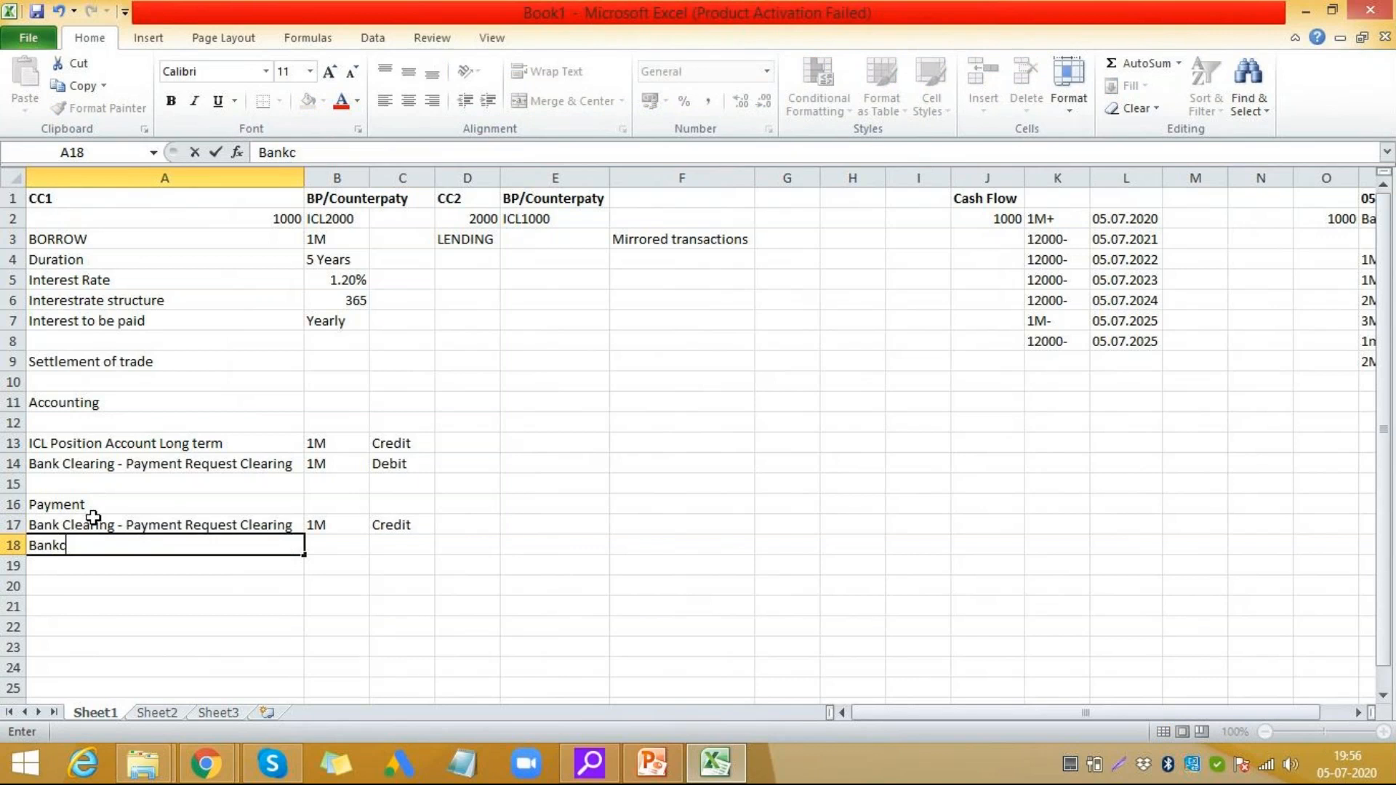
type("learing")
key("Tab")
- Shorten the account name in A14 to Payment Request Clearing
left_click(116, 463)
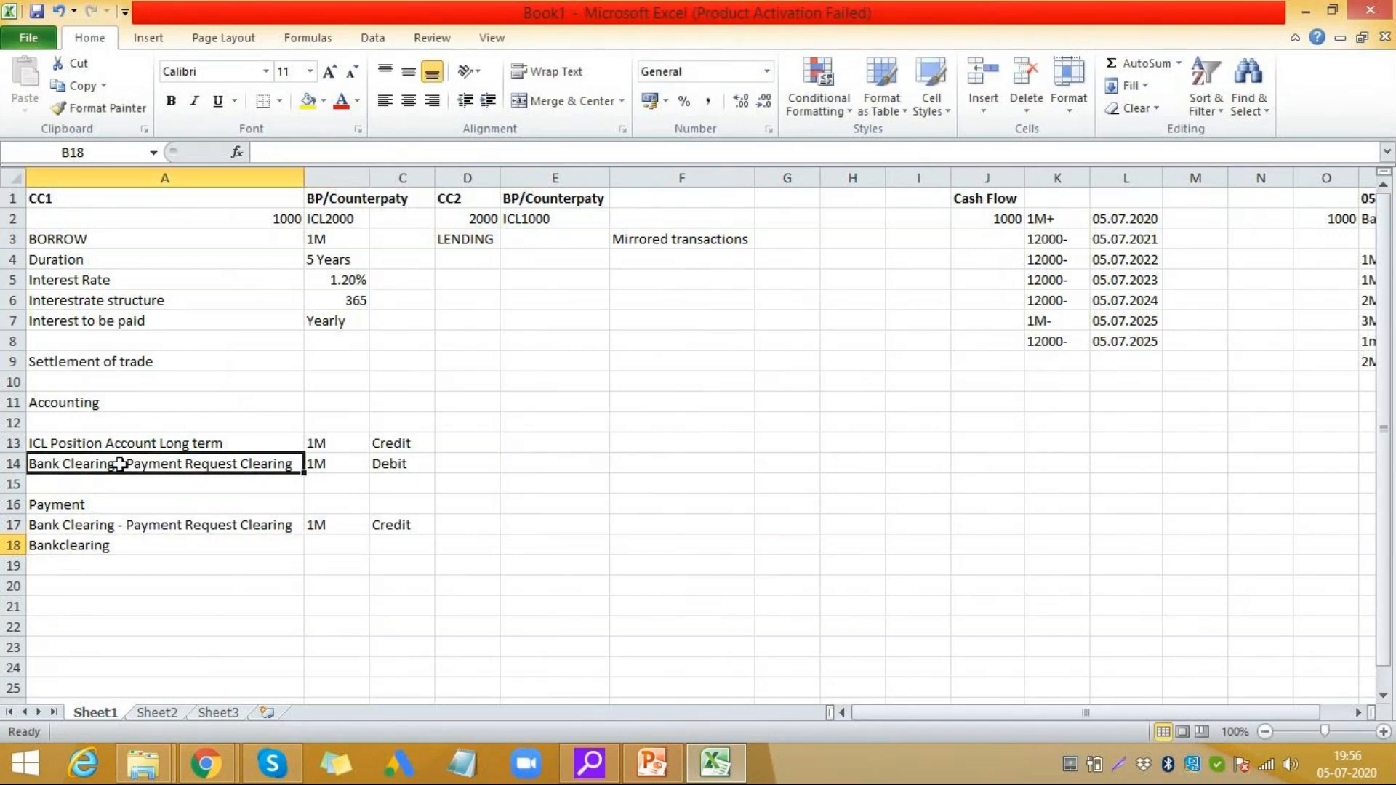
double_click(117, 463)
key("BackSpace")
key("BackSpace")
key("BackSpace")
key("BackSpace")
key("BackSpace")
key("BackSpace")
key("BackSpace")
key("BackSpace")
key("BackSpace")
key("BackSpace")
key("BackSpace")
key("BackSpace")
key("BackSpace")
key("BackSpace")
key("Delete")
key("Delete")
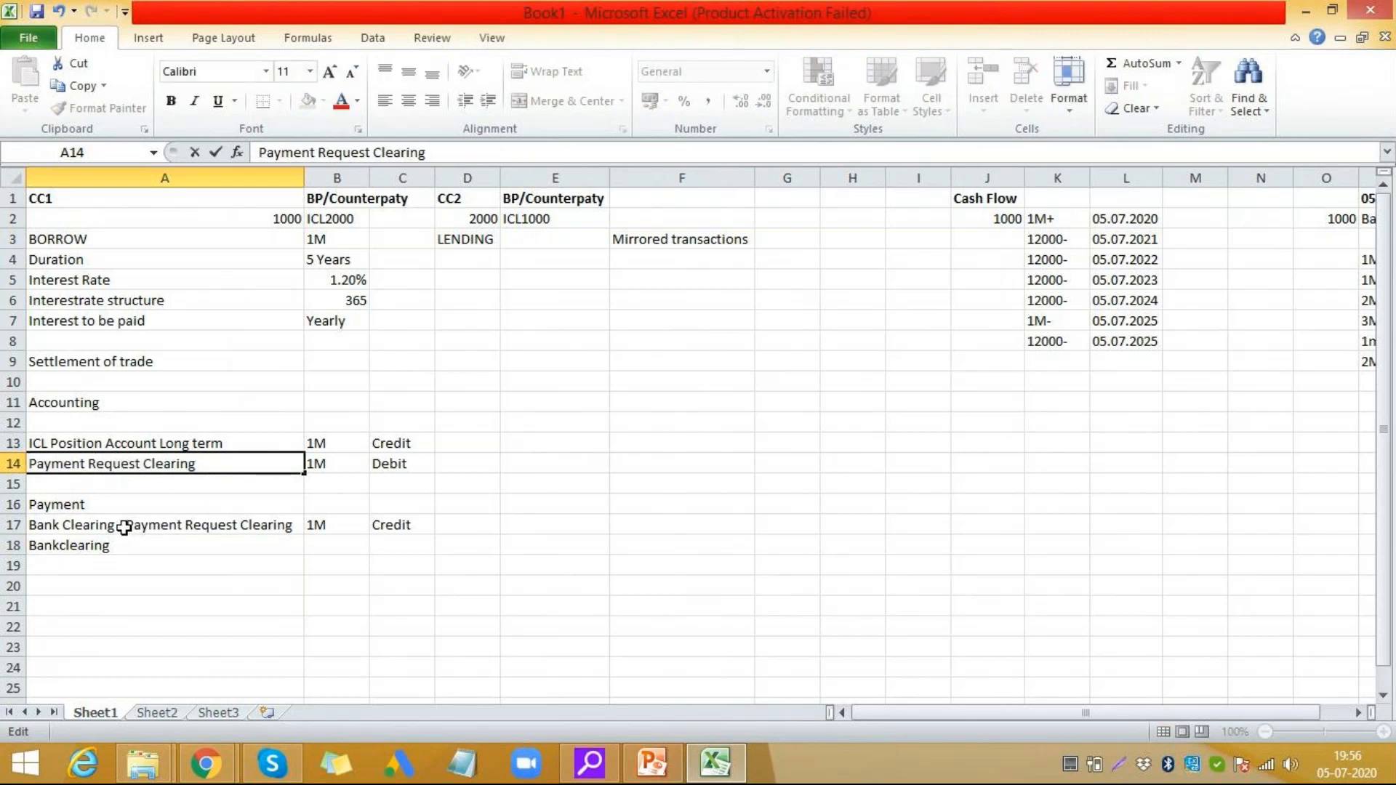
- Shorten the account name in A17 under Payment to Payment Request Clearing
left_click(124, 527)
double_click(125, 527)
key("BackSpace")
key("BackSpace")
key("BackSpace")
key("BackSpace")
key("BackSpace")
key("BackSpace")
key("BackSpace")
key("BackSpace")
key("BackSpace")
key("BackSpace")
key("BackSpace")
key("BackSpace")
key("BackSpace")
key("BackSpace")
key("BackSpace")
key("Delete")
left_click(174, 545)
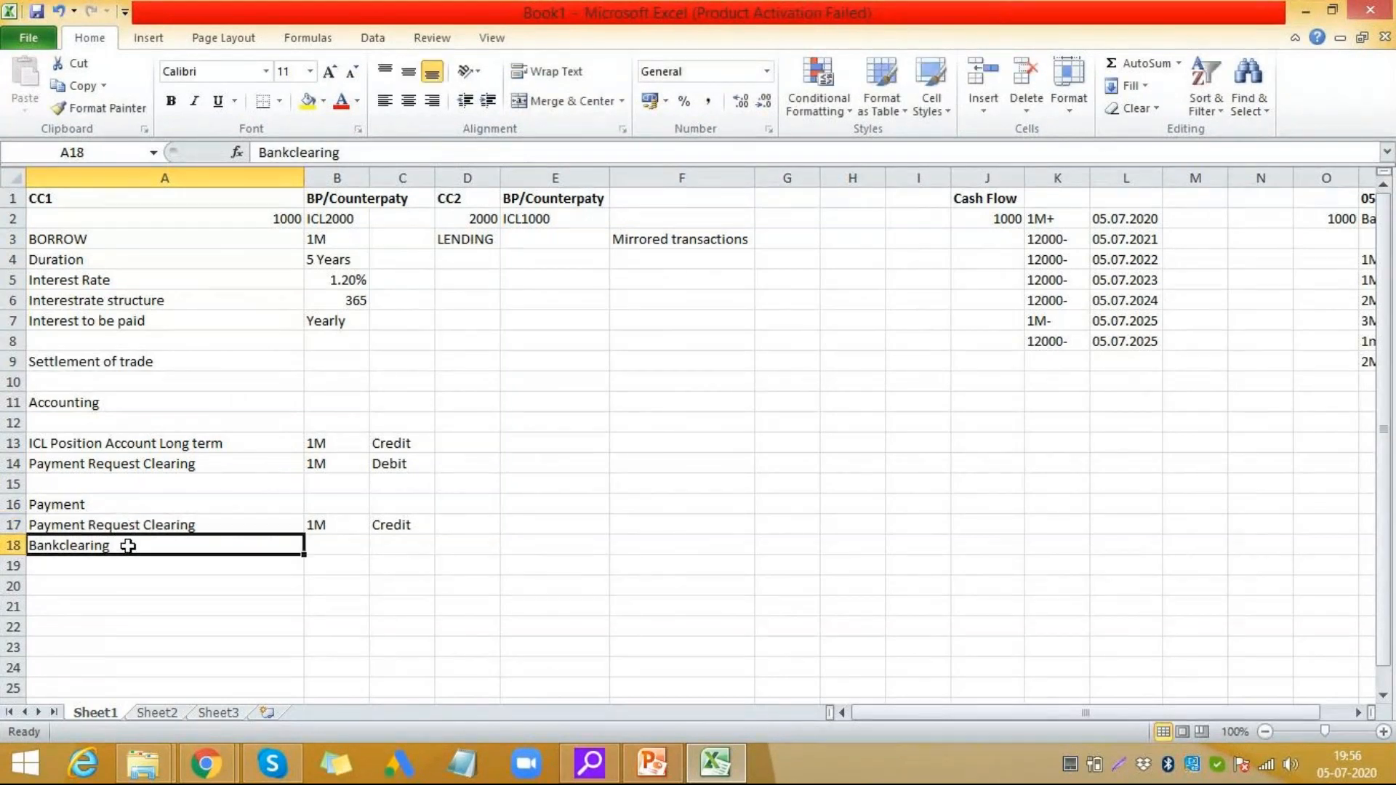
- Enter 1M in B18 and Debit in C18 for the Bankclearing line under Payment
left_click(358, 551)
type("1M")
key("Tab")
type("Debit")
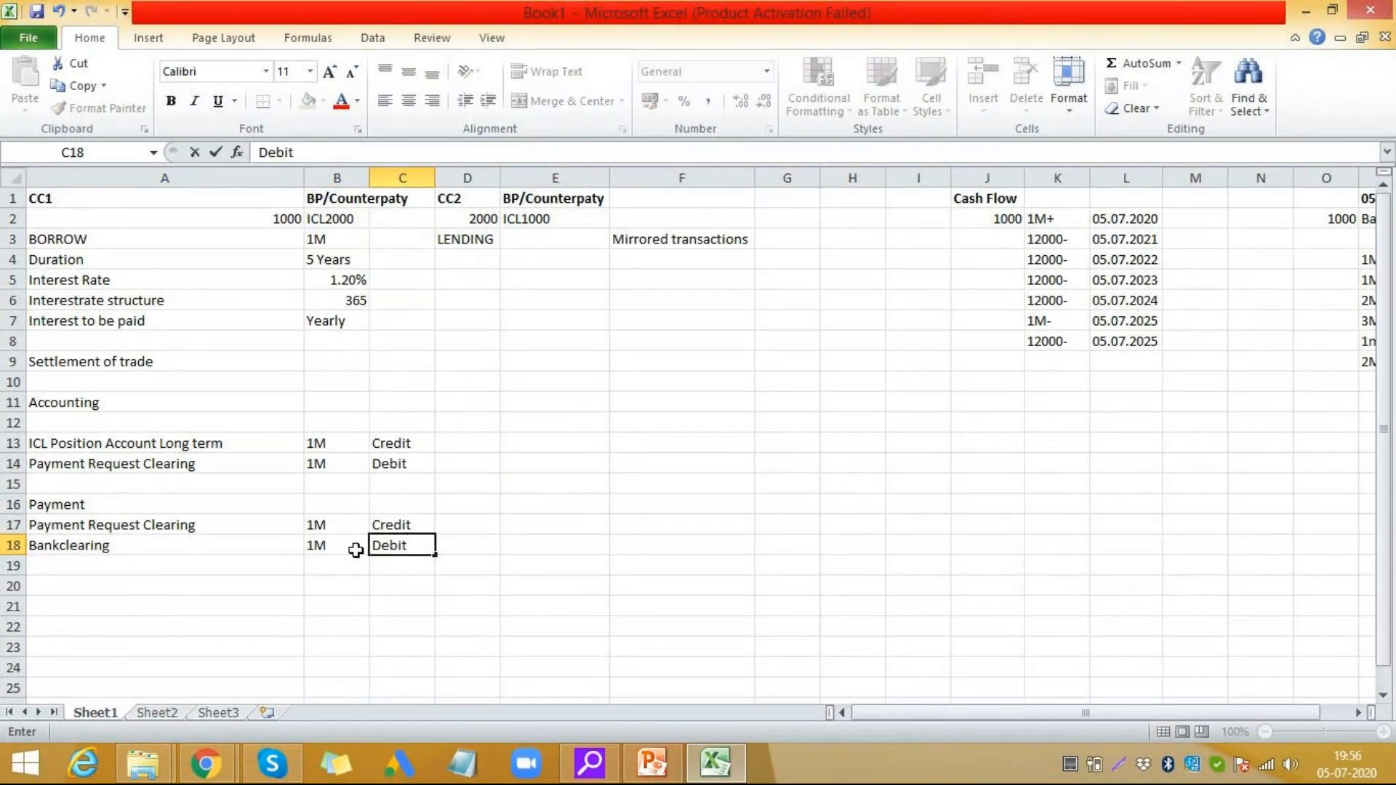
key("Return")
- Enter the heading EBS - Confirmation in A20, correcting its spelling
key("Down")
key("Left")
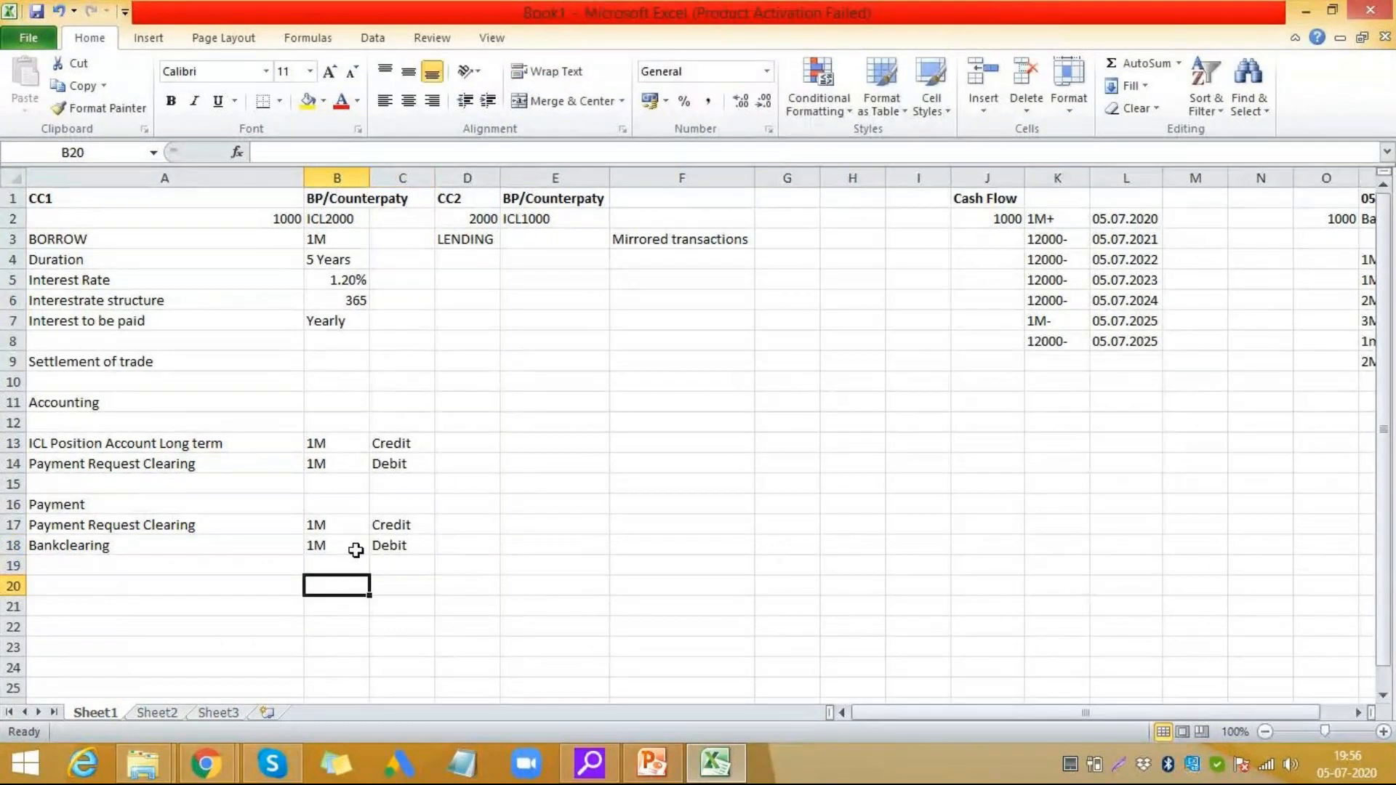
key("Left")
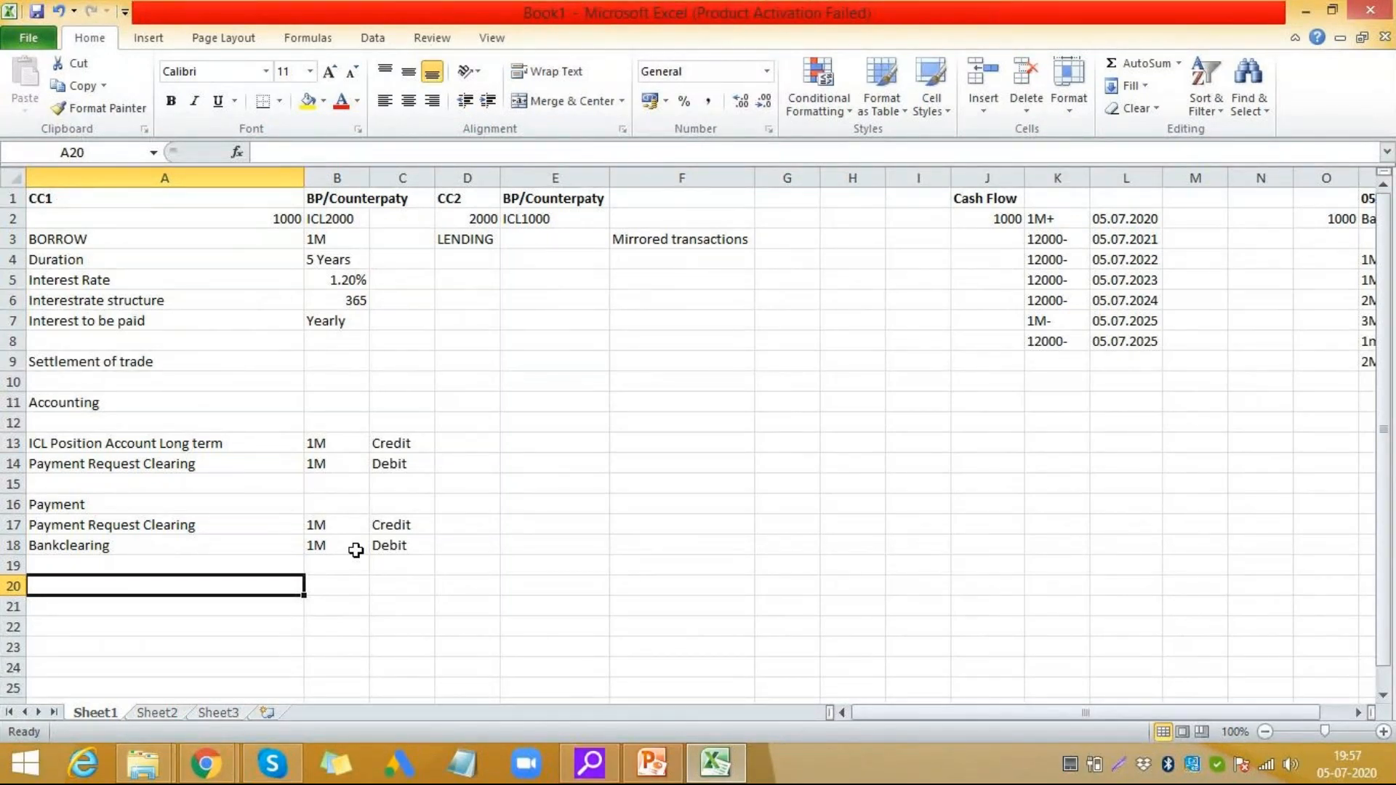
type("EBS - COmfiration")
key("Tab")
key("Left")
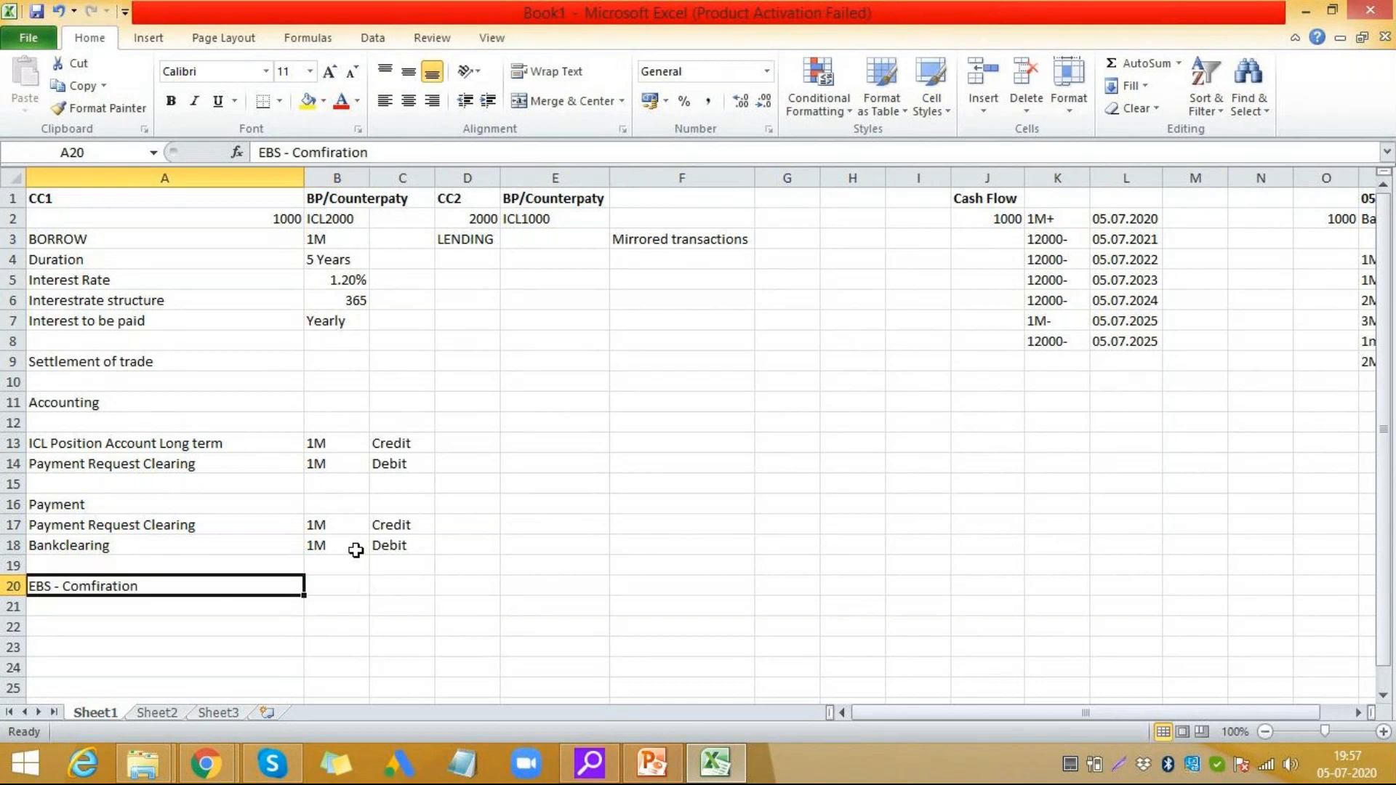
left_click(314, 154)
key("BackSpace")
type("n")
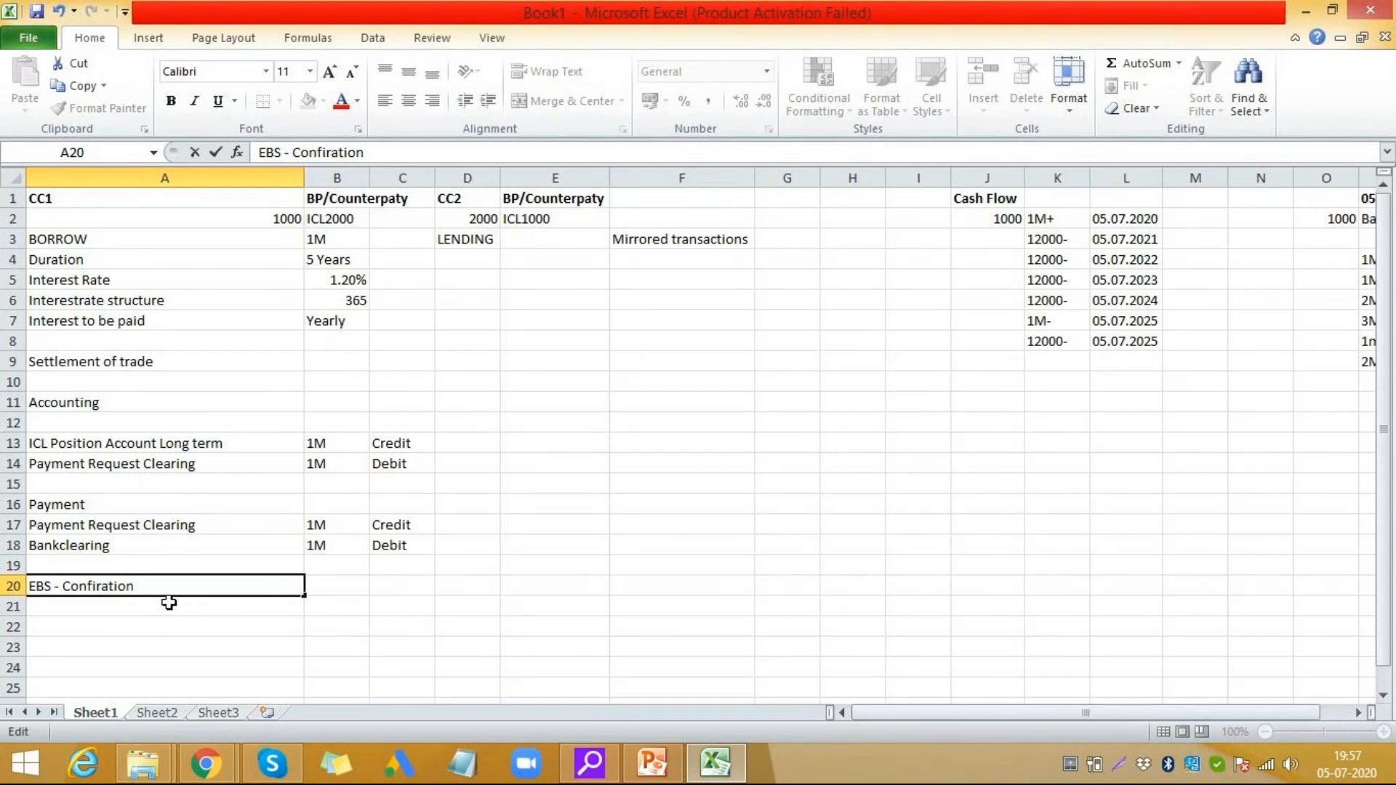
left_click(110, 585)
type("m")
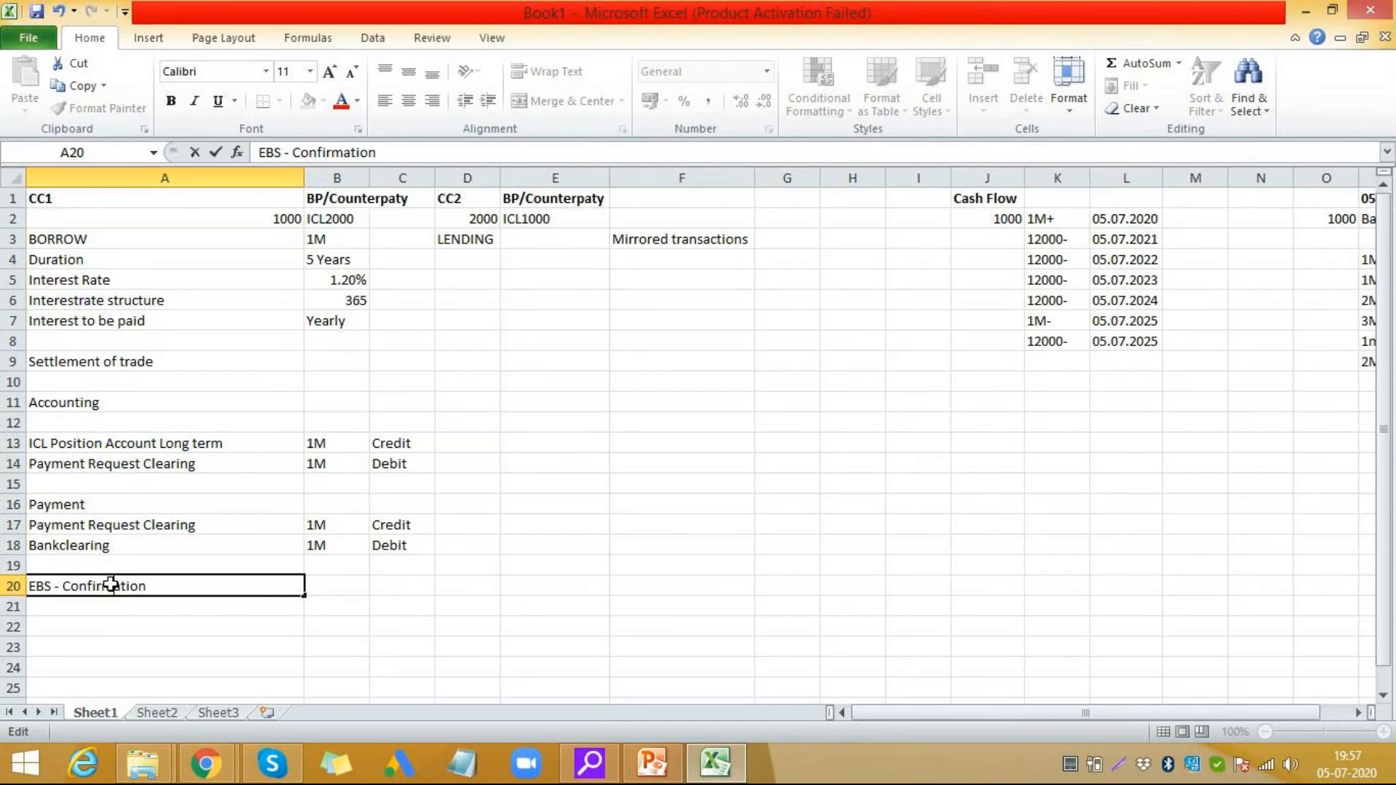
key("Tab")
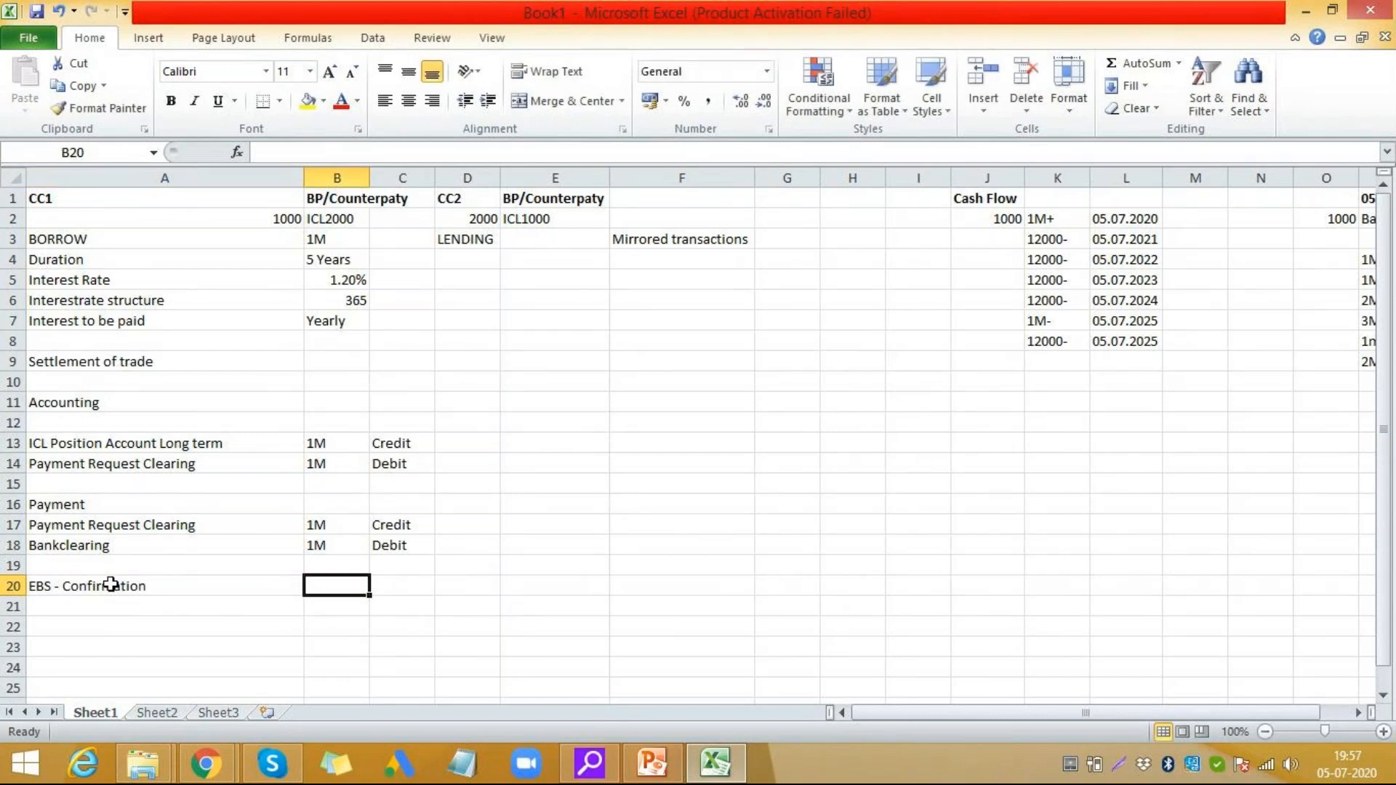
- Enter the account line Bank Account - Main Cash in A21 under the EBS heading
double_click(71, 607)
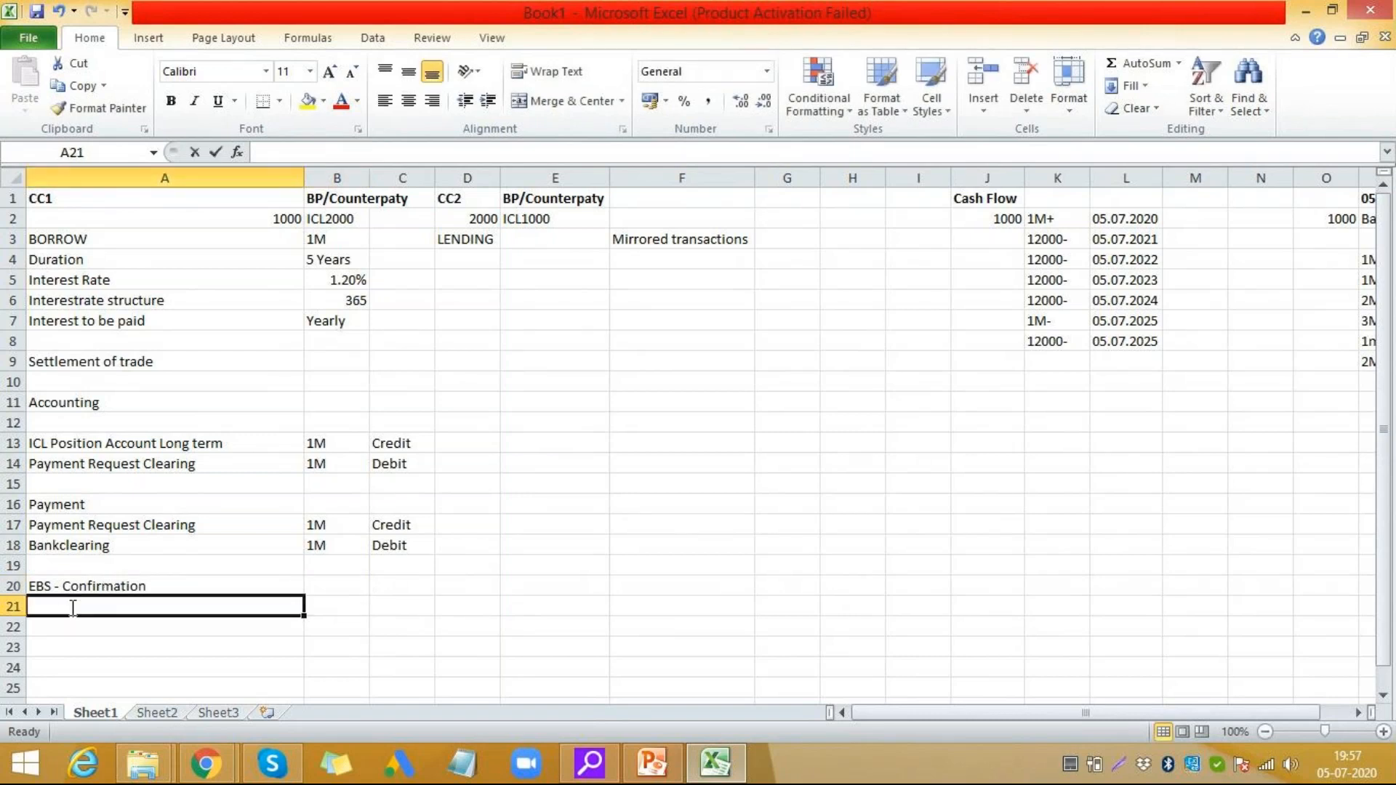
type("Bank C")
key("BackSpace")
key("BackSpace")
key("BackSpace")
key("BackSpace")
key("BackSpace")
type("Bank Accoun")
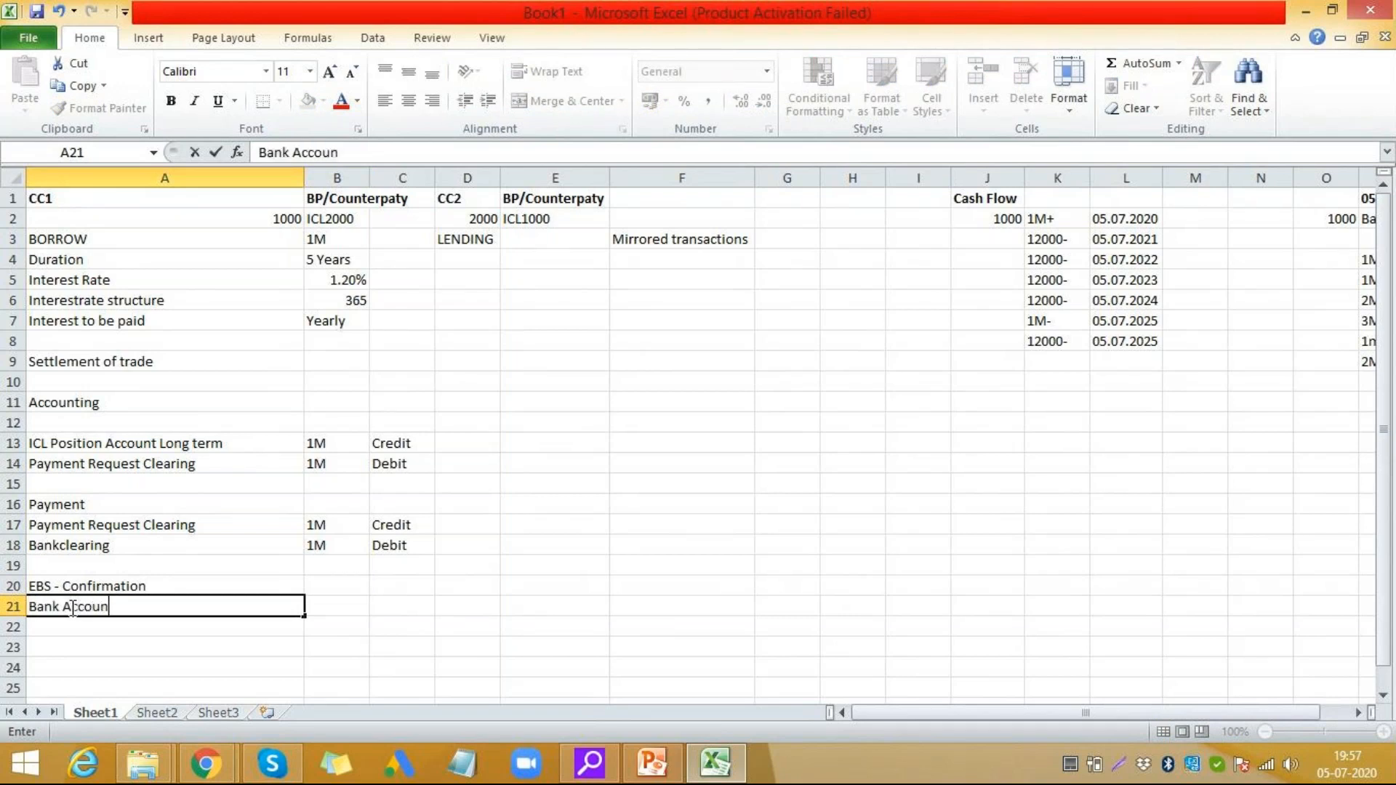
type("t - Main Cash")
key("Tab")
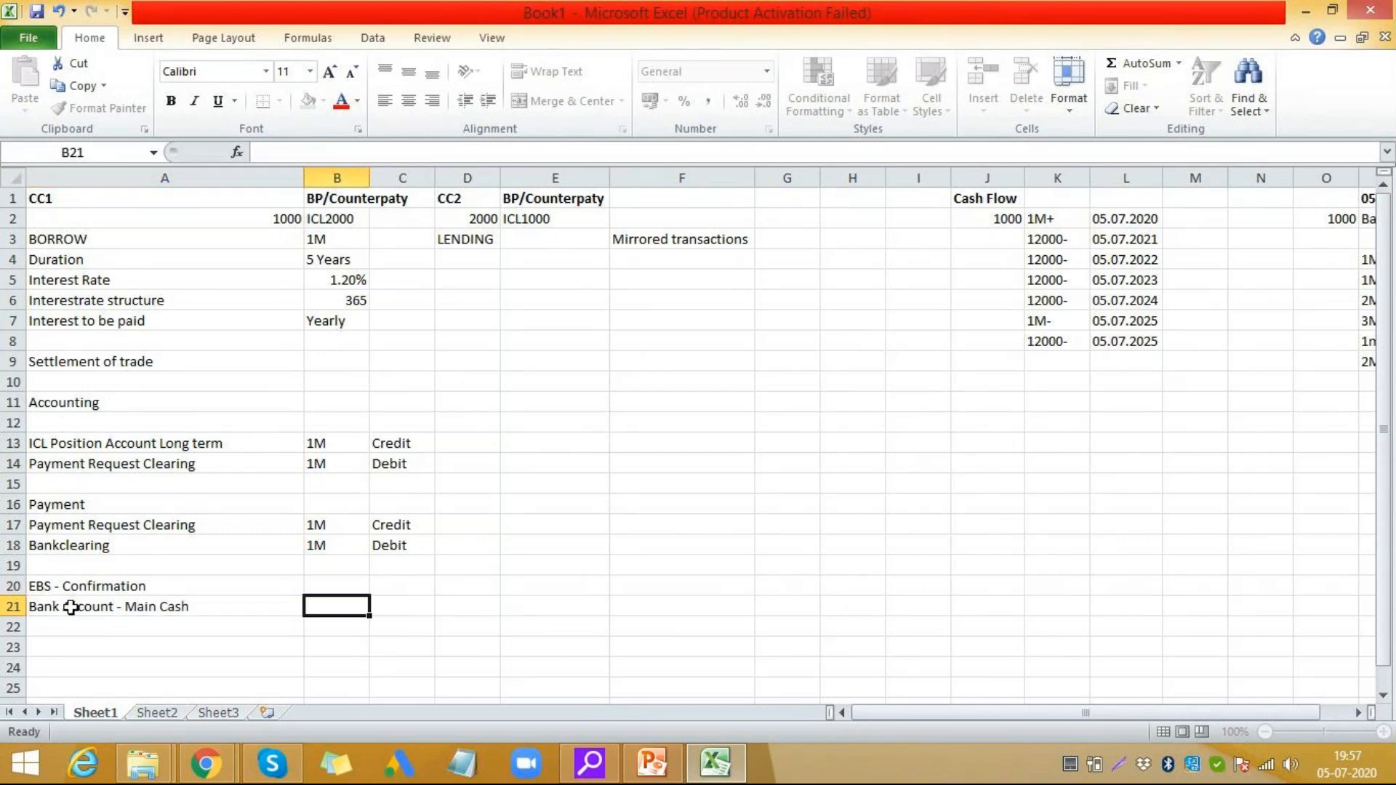
- Enter 1M in B21 and Debit in C21 for the main cash bank account
type("1M")
key("Tab")
type("Debit")
- Add the account line Bankclearing in A22 with 1M in B22 and Credit in C22
key("Left")
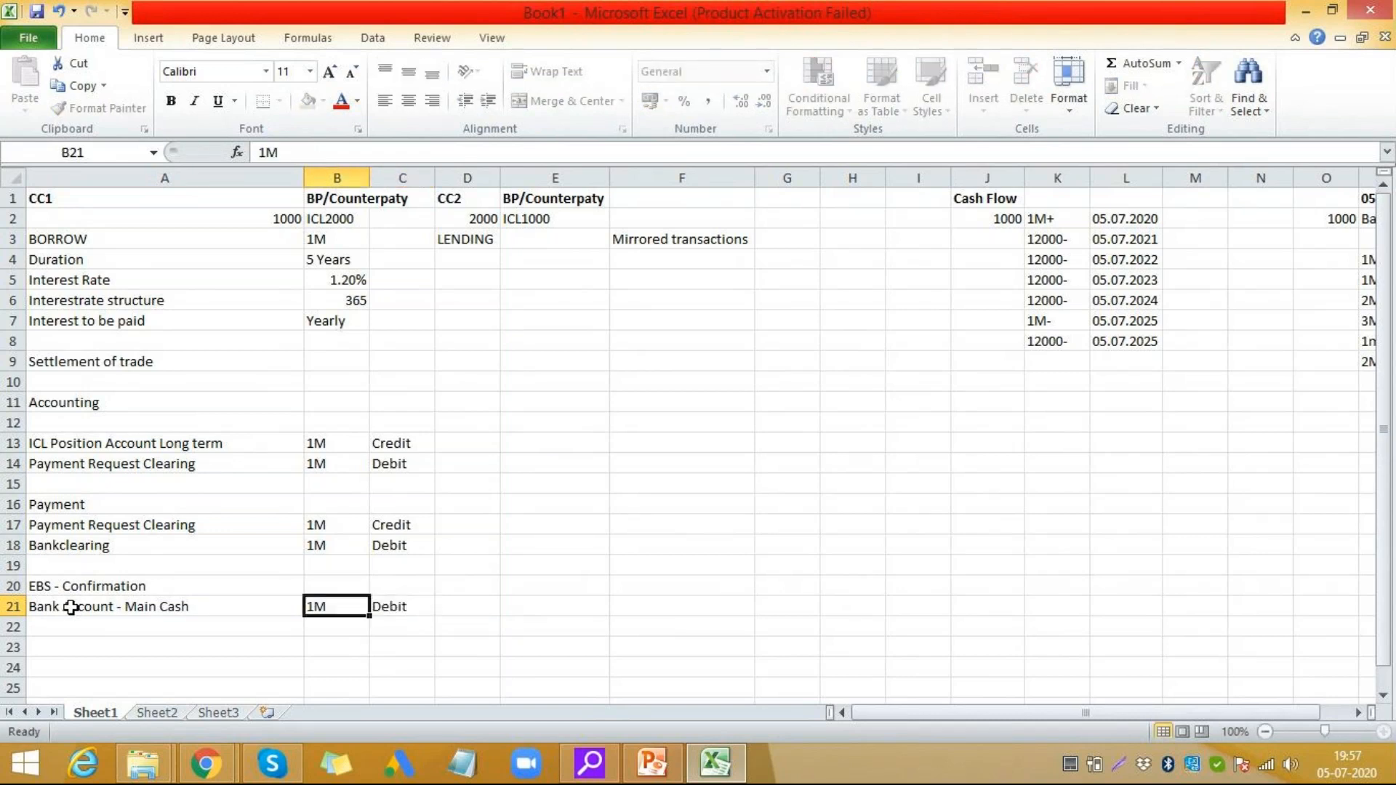
key("Left")
key("Down")
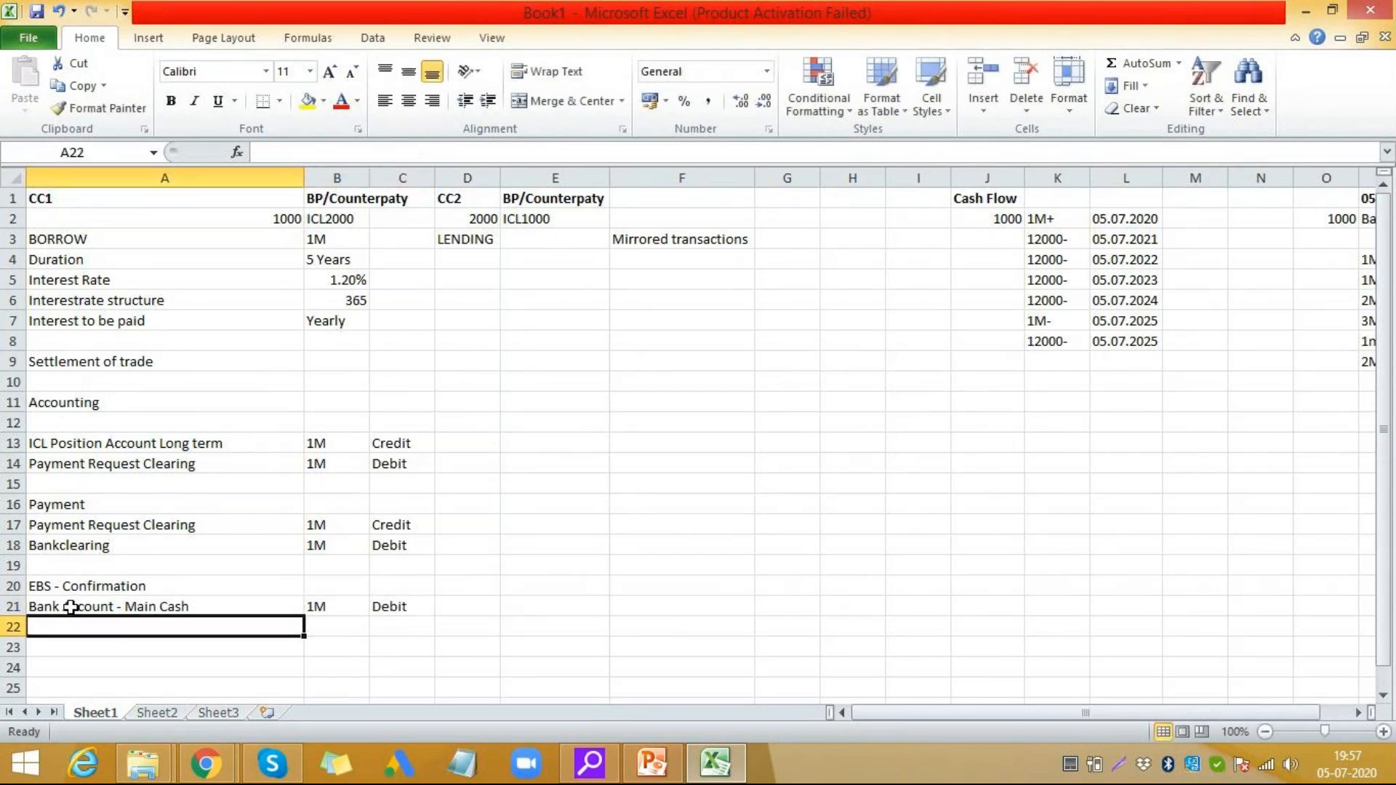
type("BankC")
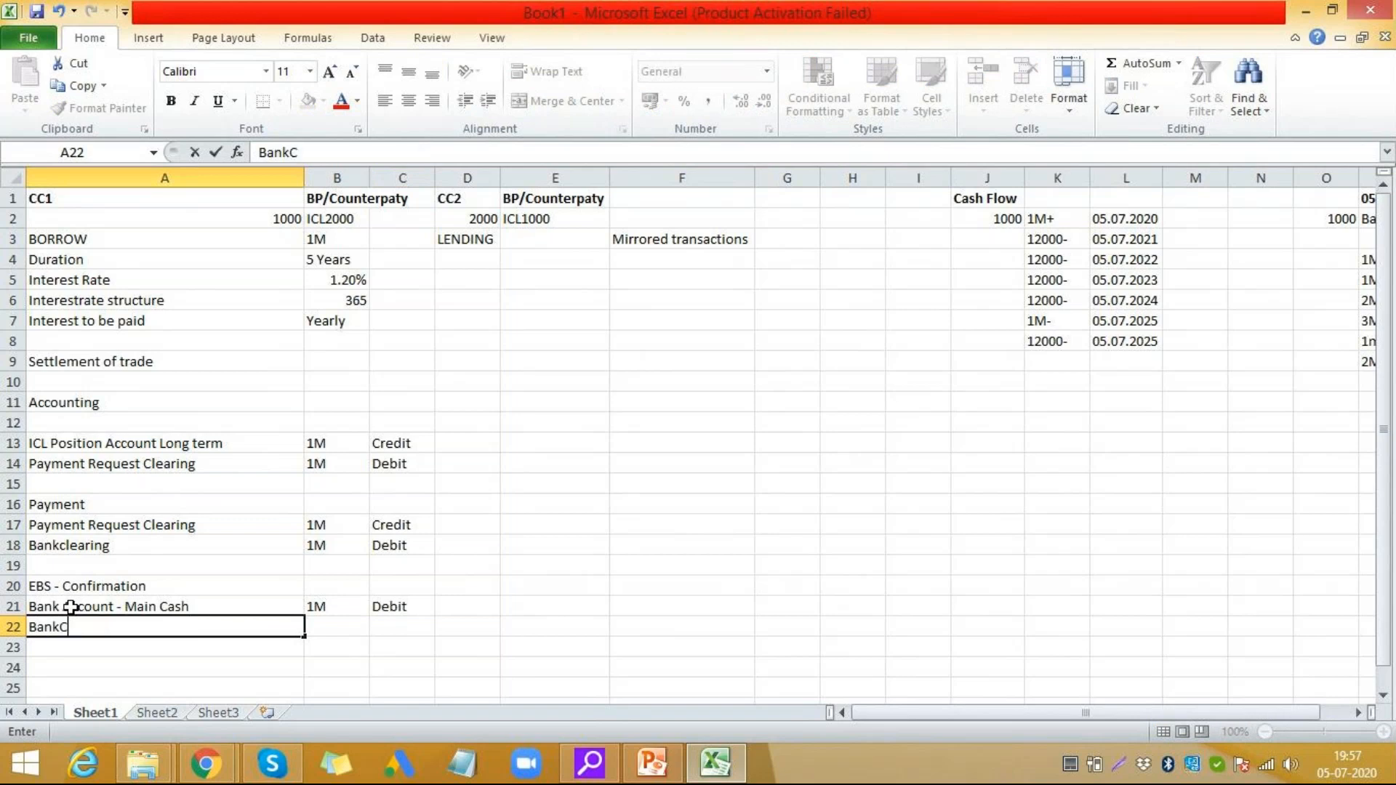
key("BackSpace")
type("clearing")
key("Tab")
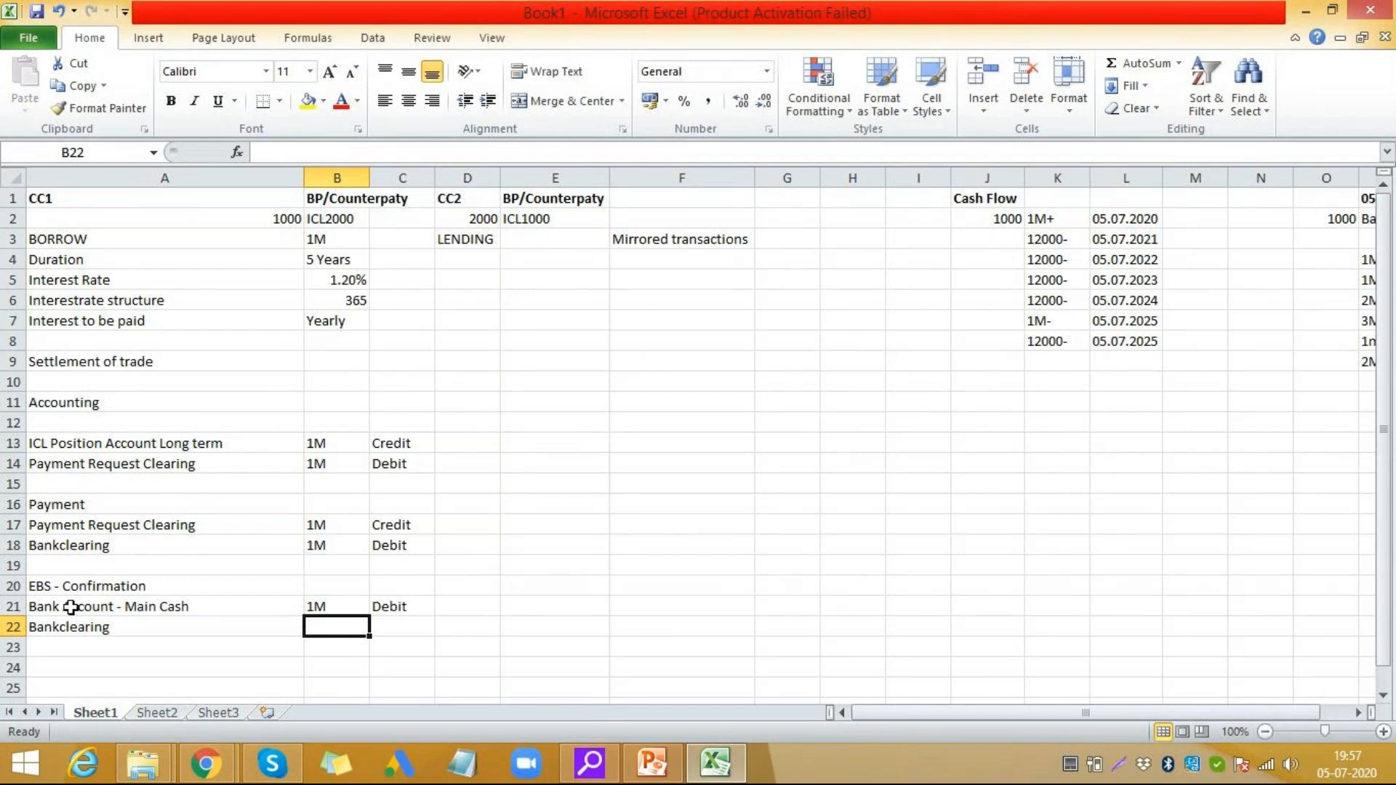
type("1M")
key("Tab")
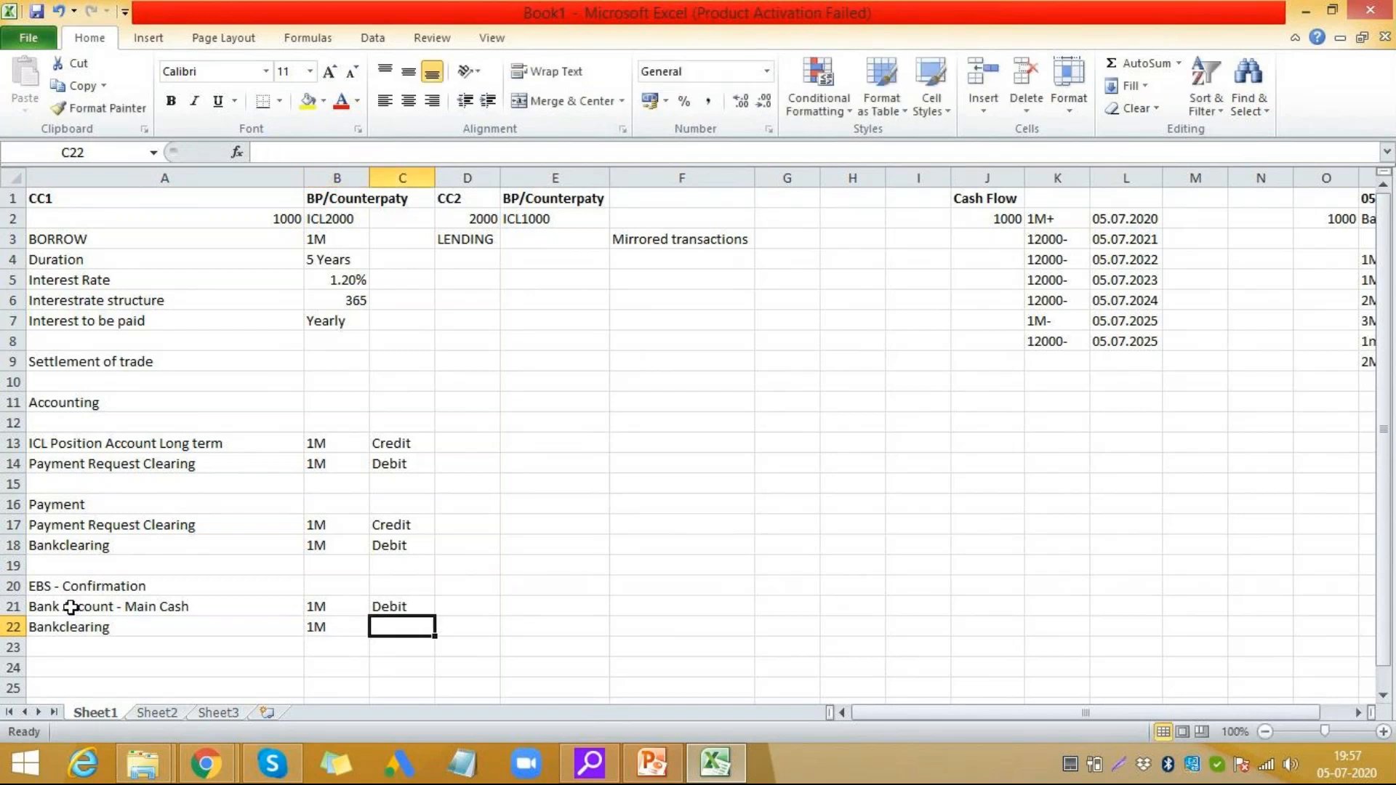
type("Credit")
key("Tab")
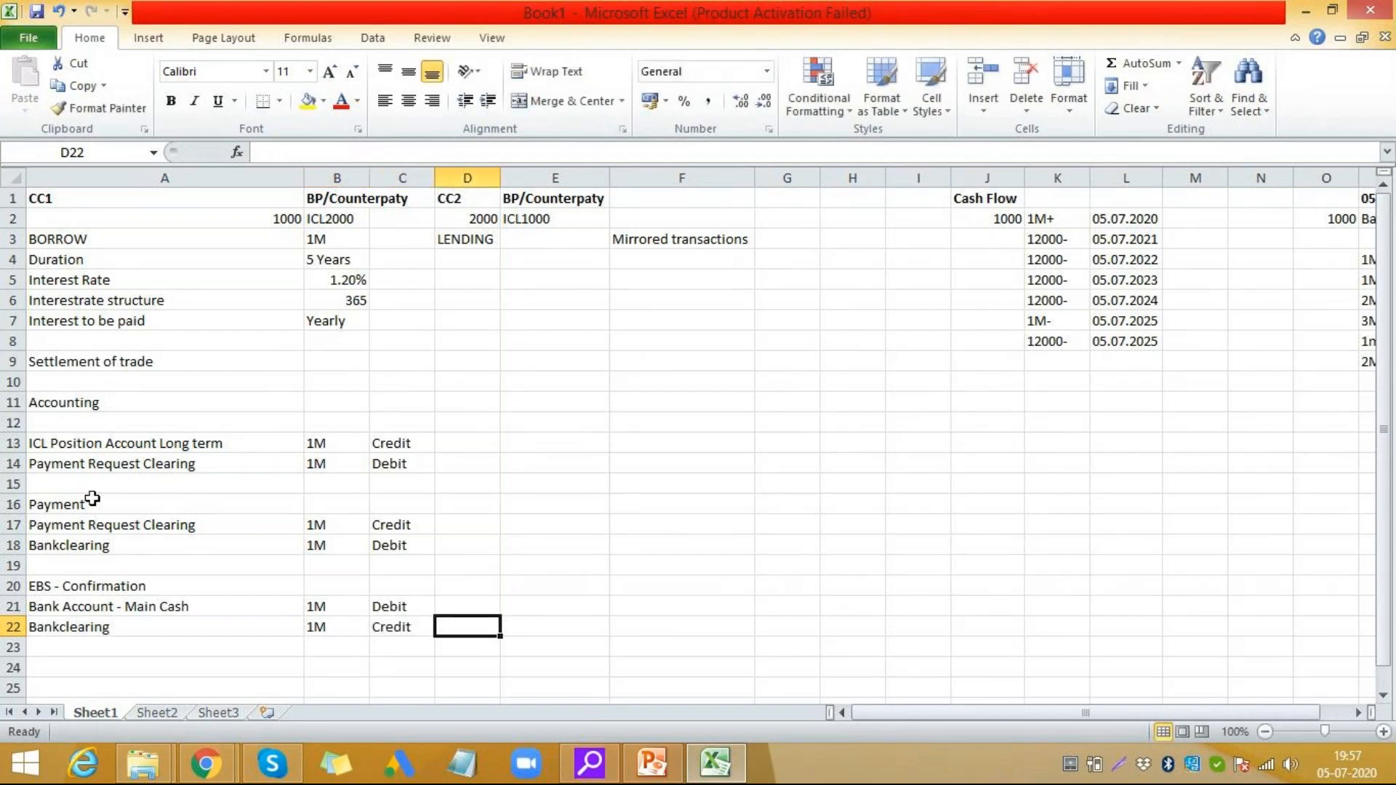
- Highlight both Payment Request Clearing cells, A14 and A17, with a yellow fill
left_click(98, 459)
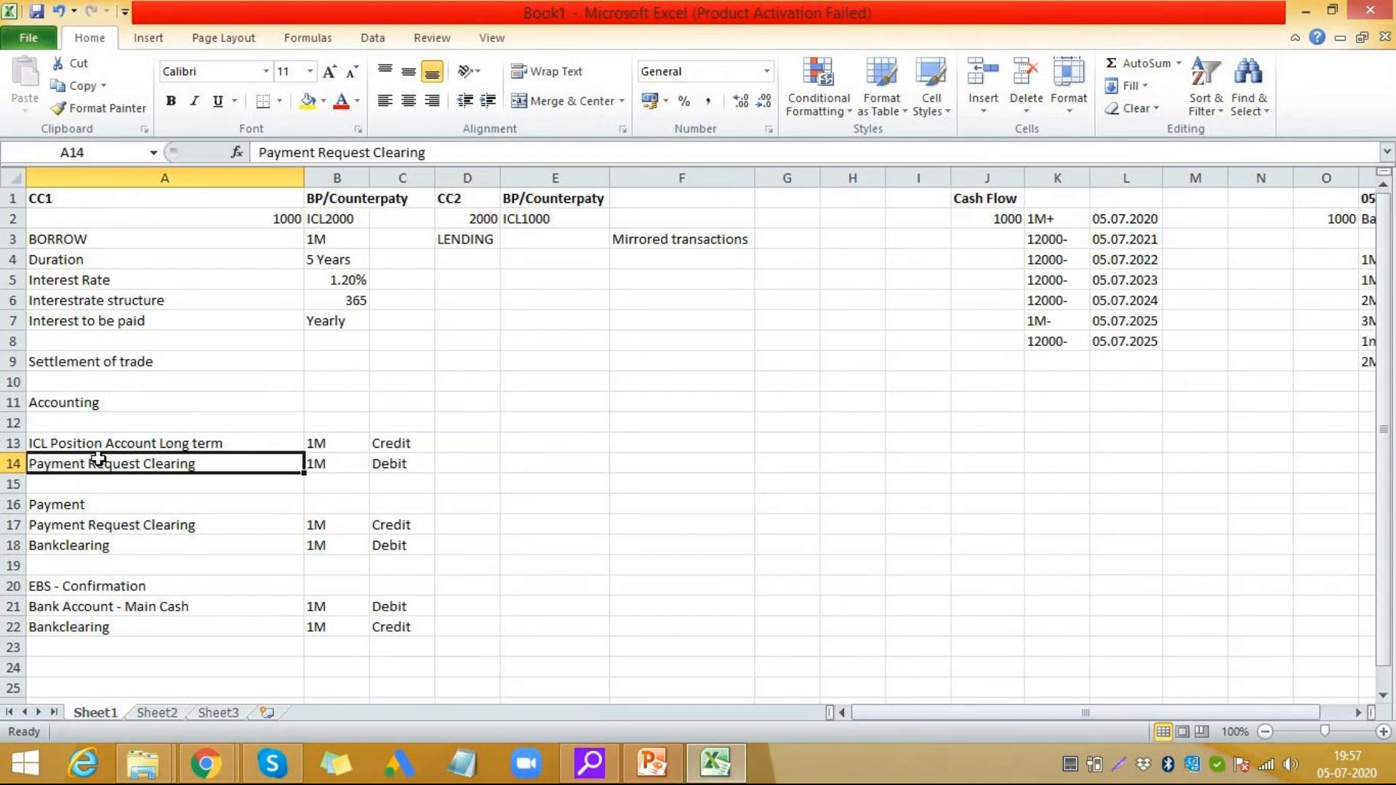
left_click(98, 525, "ctrl")
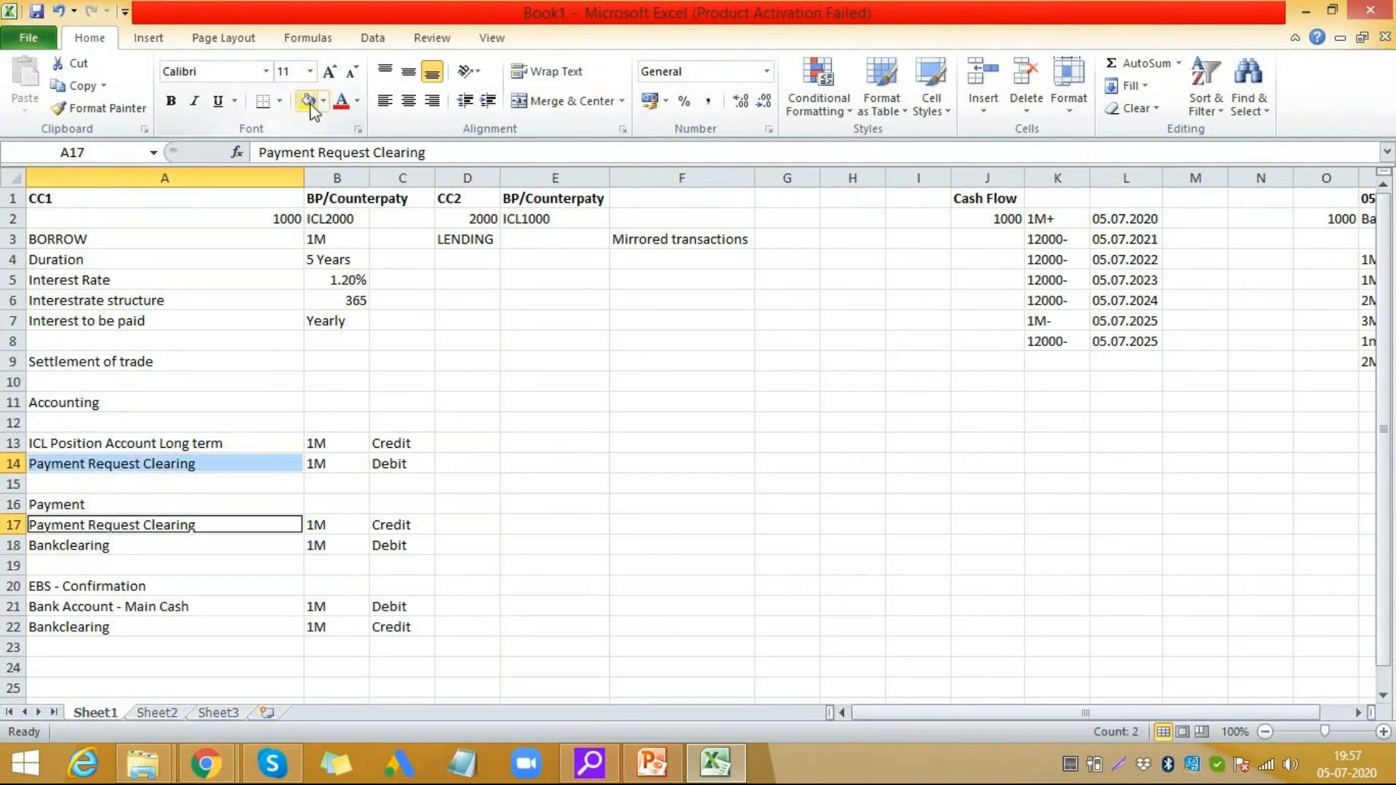
left_click(308, 101)
- Highlight both Bankclearing cells, A18 and A22, with a yellow fill
left_click(77, 544)
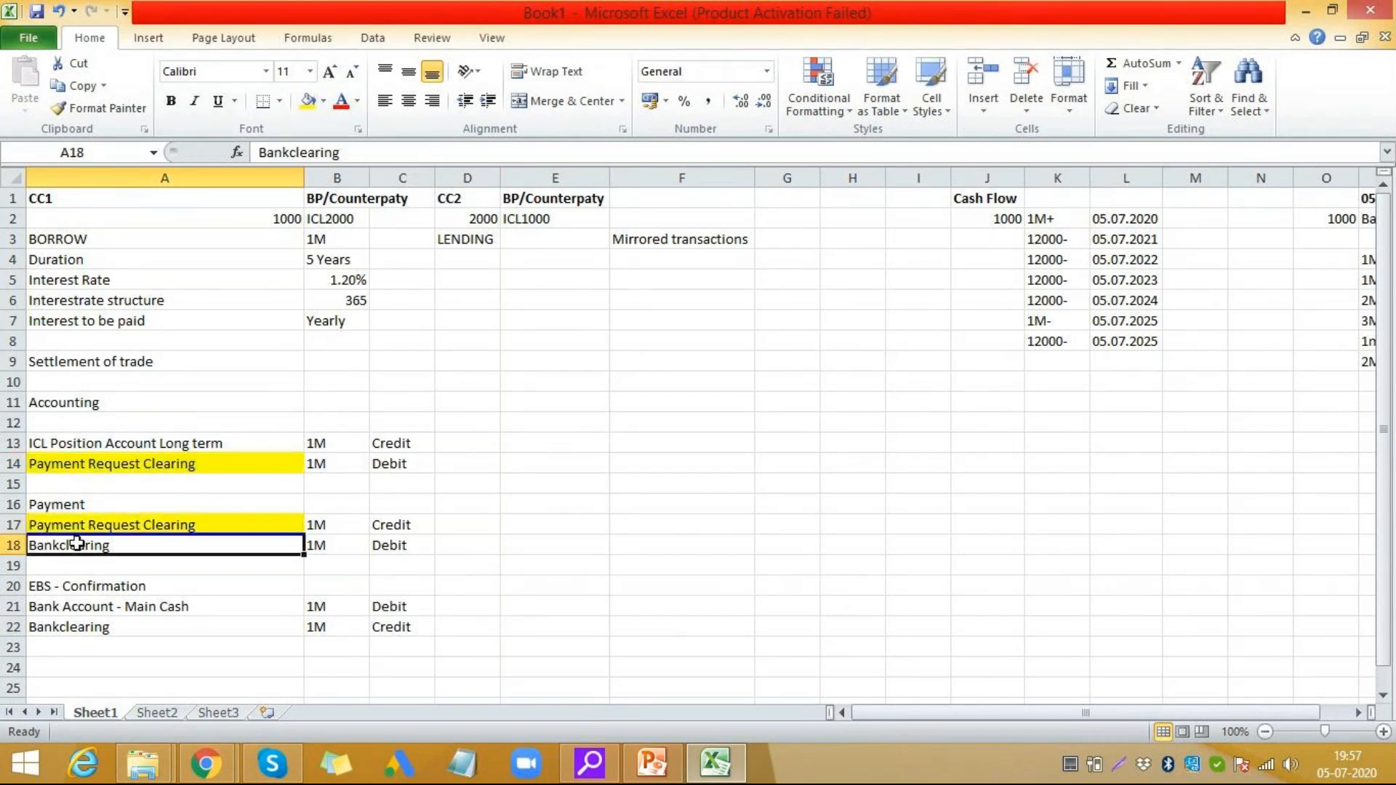
left_click(67, 631)
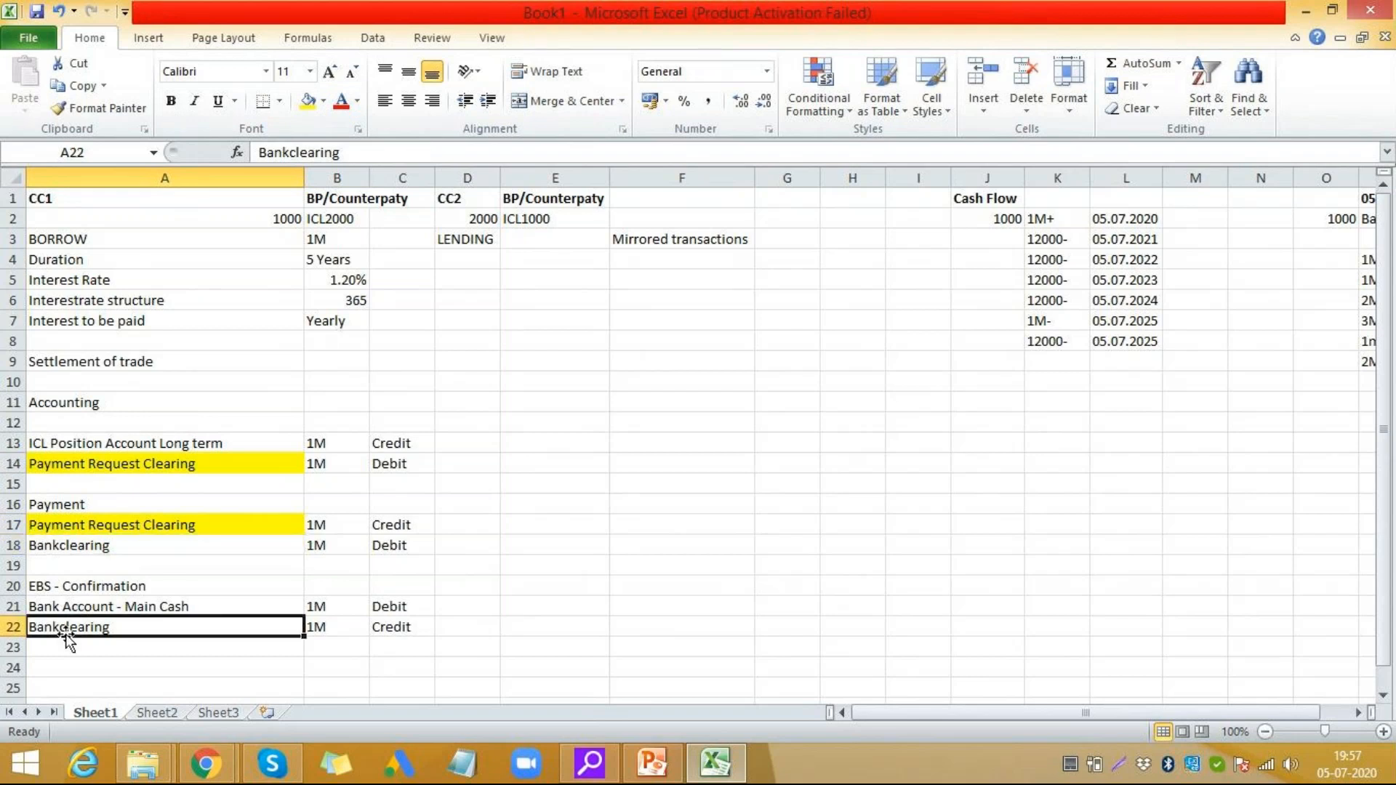
left_click(71, 546, "ctrl")
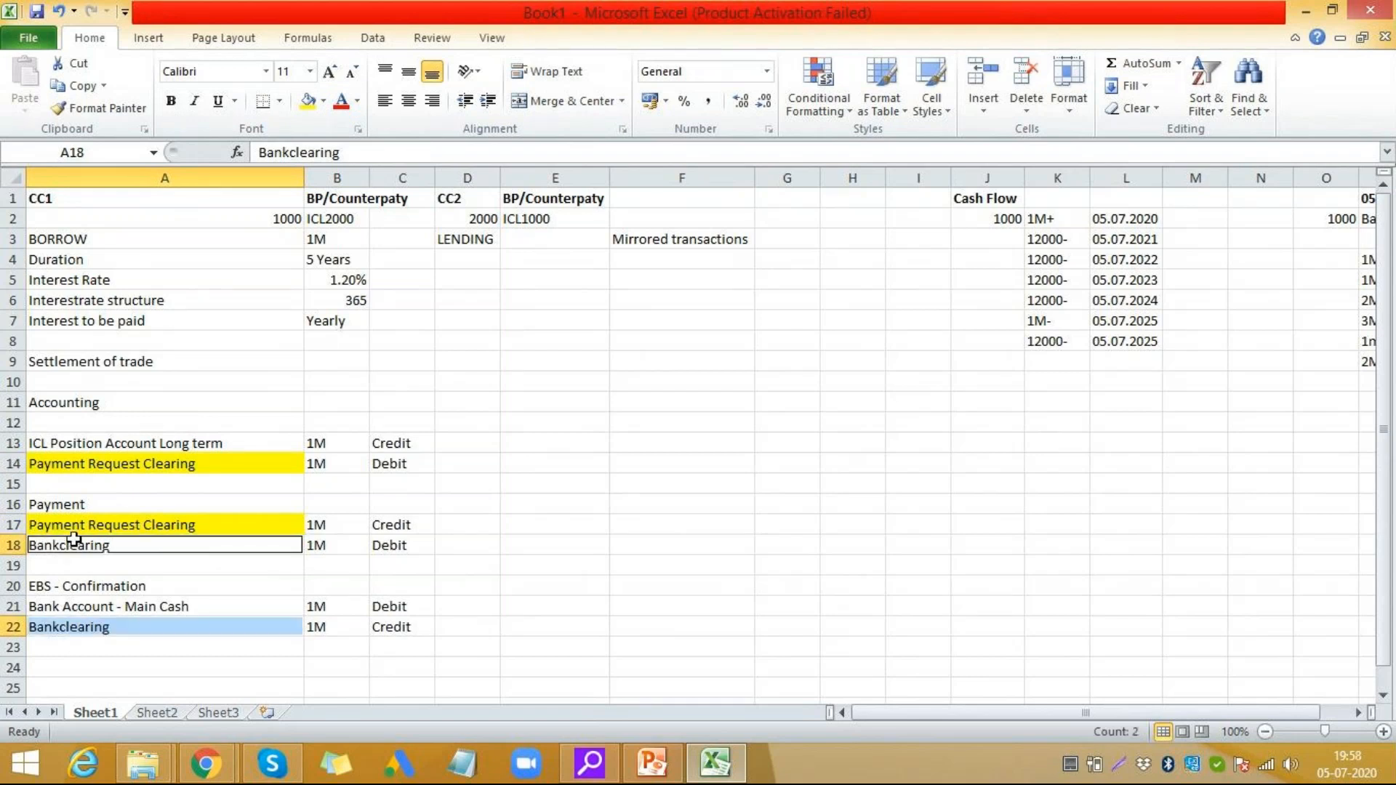
left_click(308, 102)
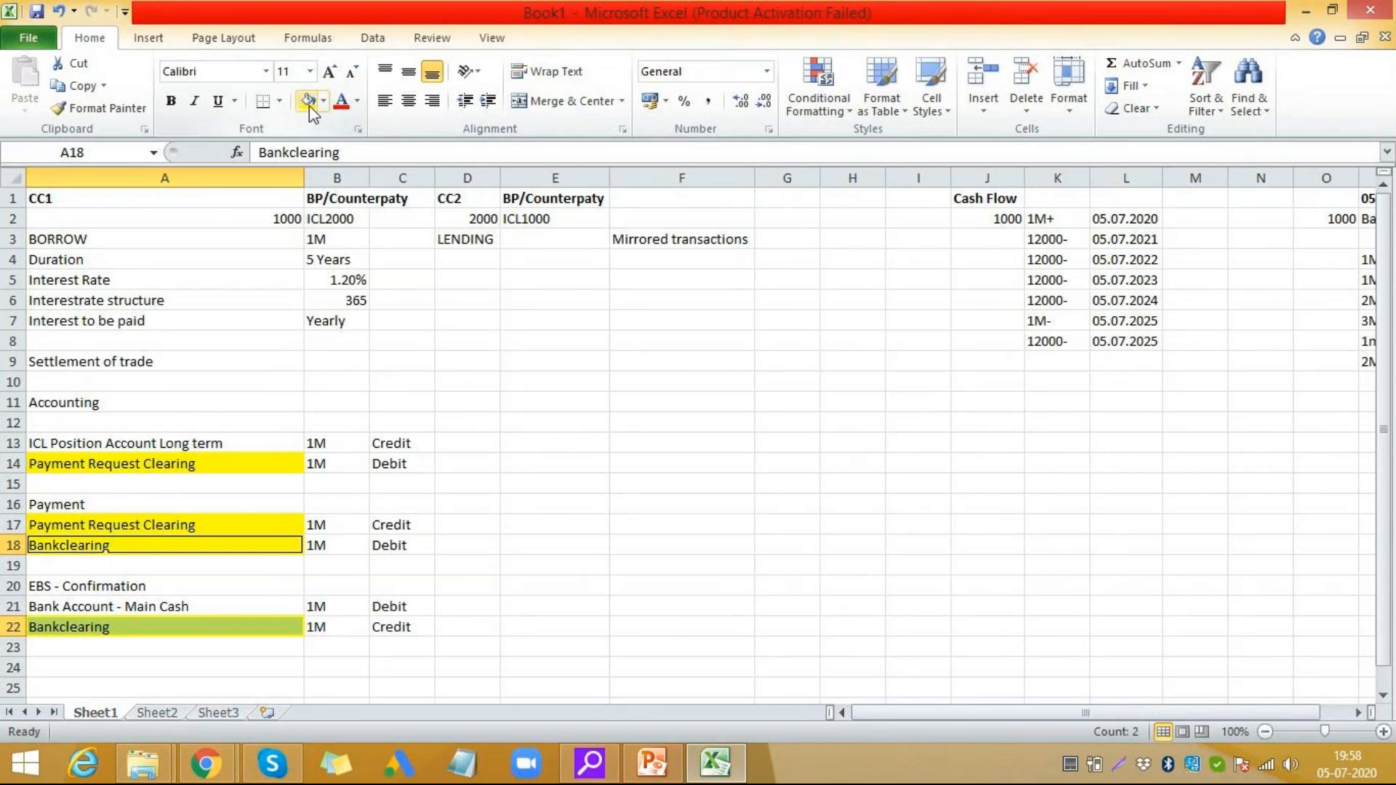
left_click(146, 448)
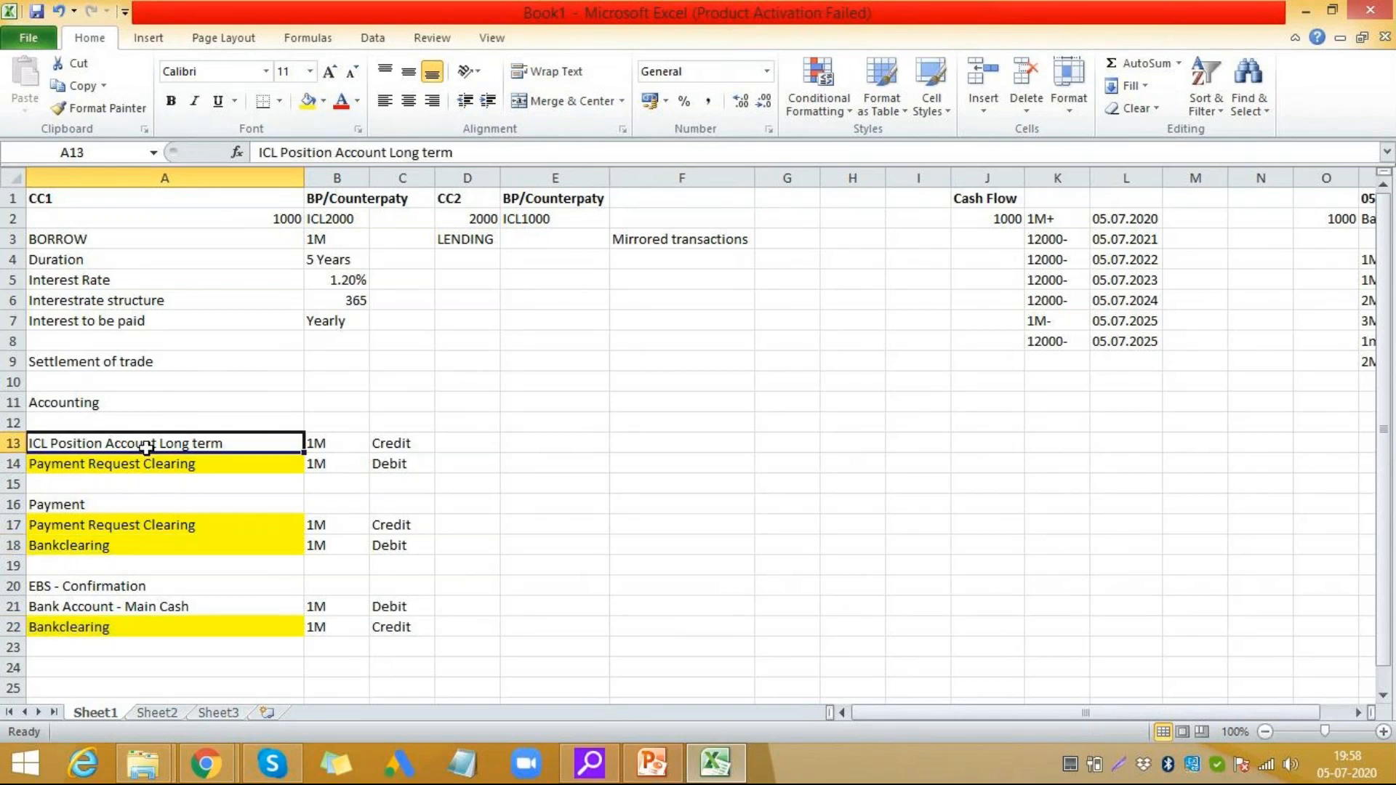
left_click(98, 608)
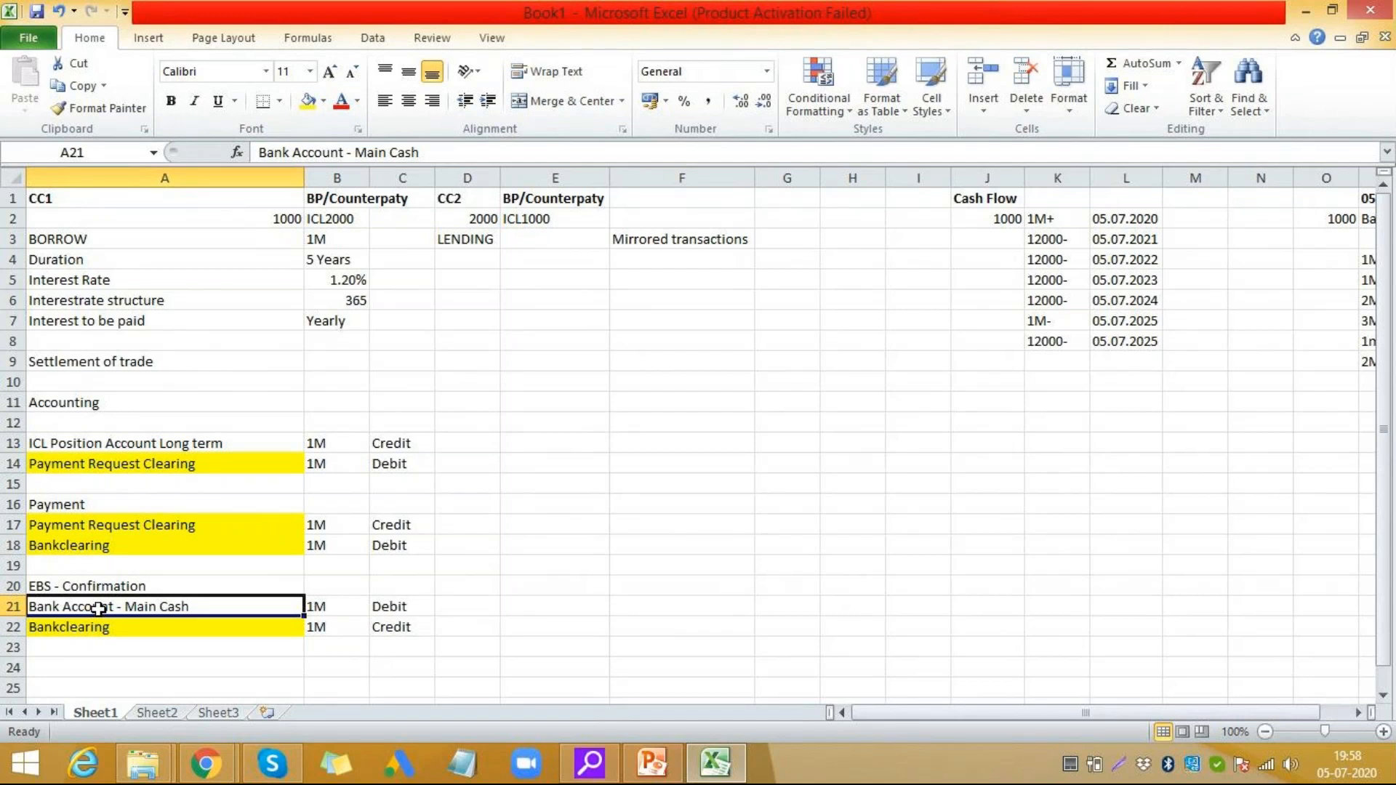
left_click(390, 611)
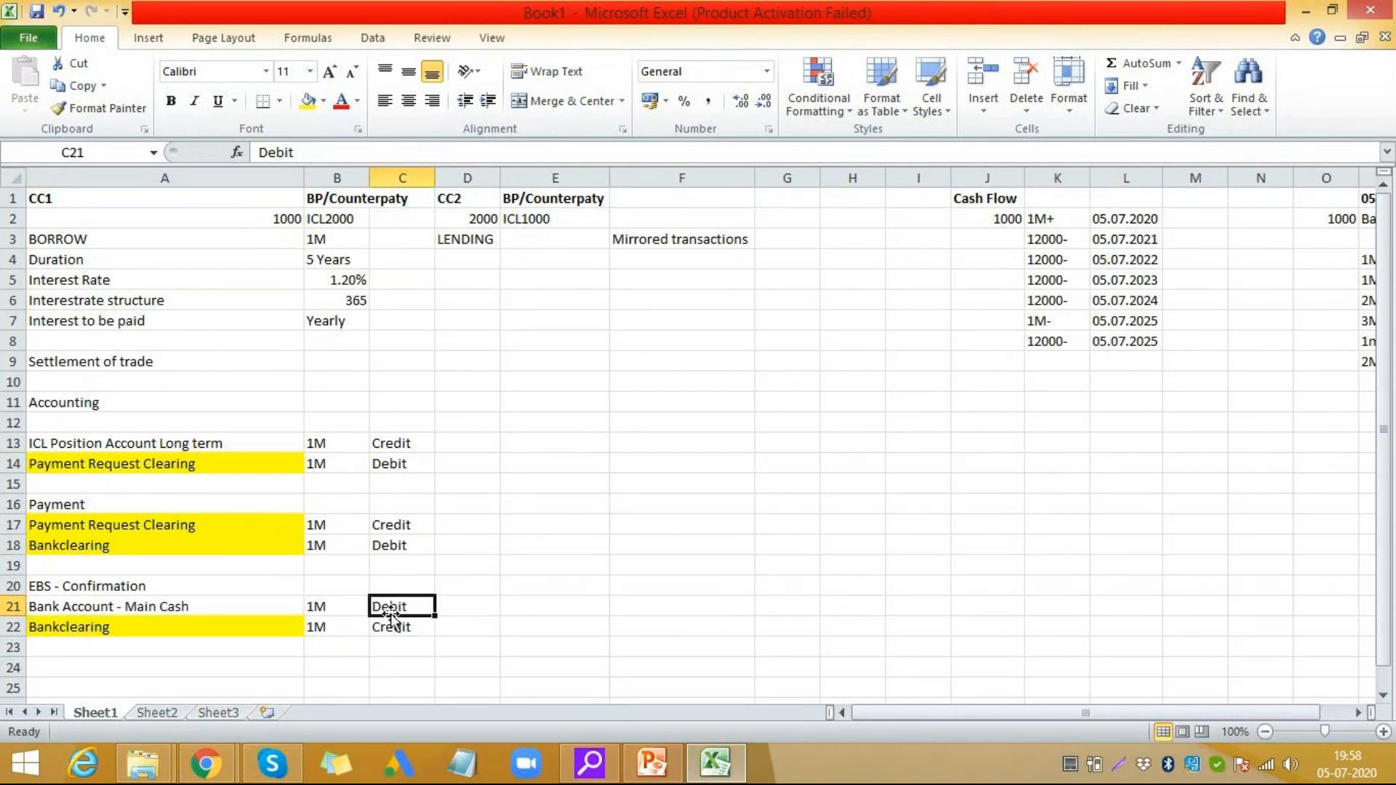
left_click(61, 447)
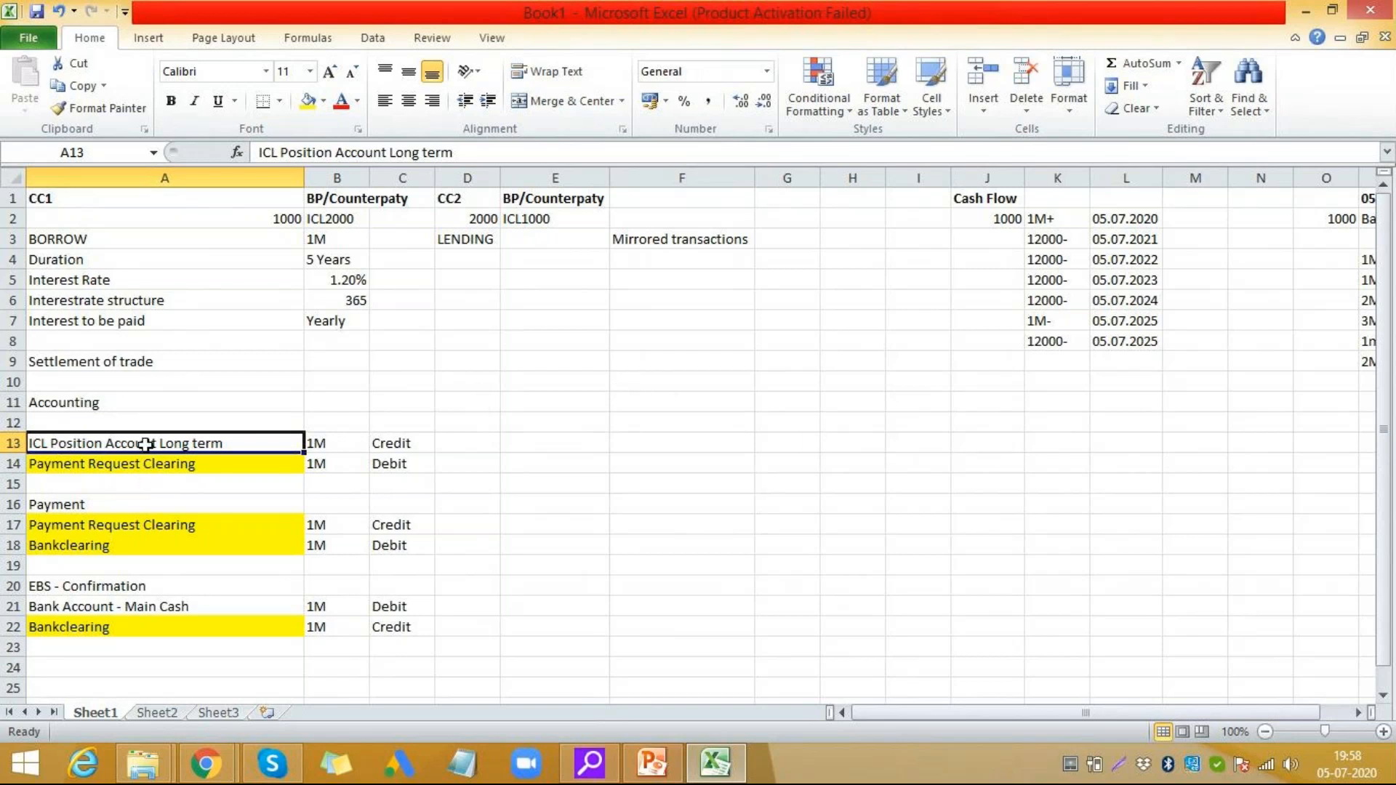
- Extend the Accounting heading in A11 with the company code so it reads Accounting 1000
left_click(140, 406)
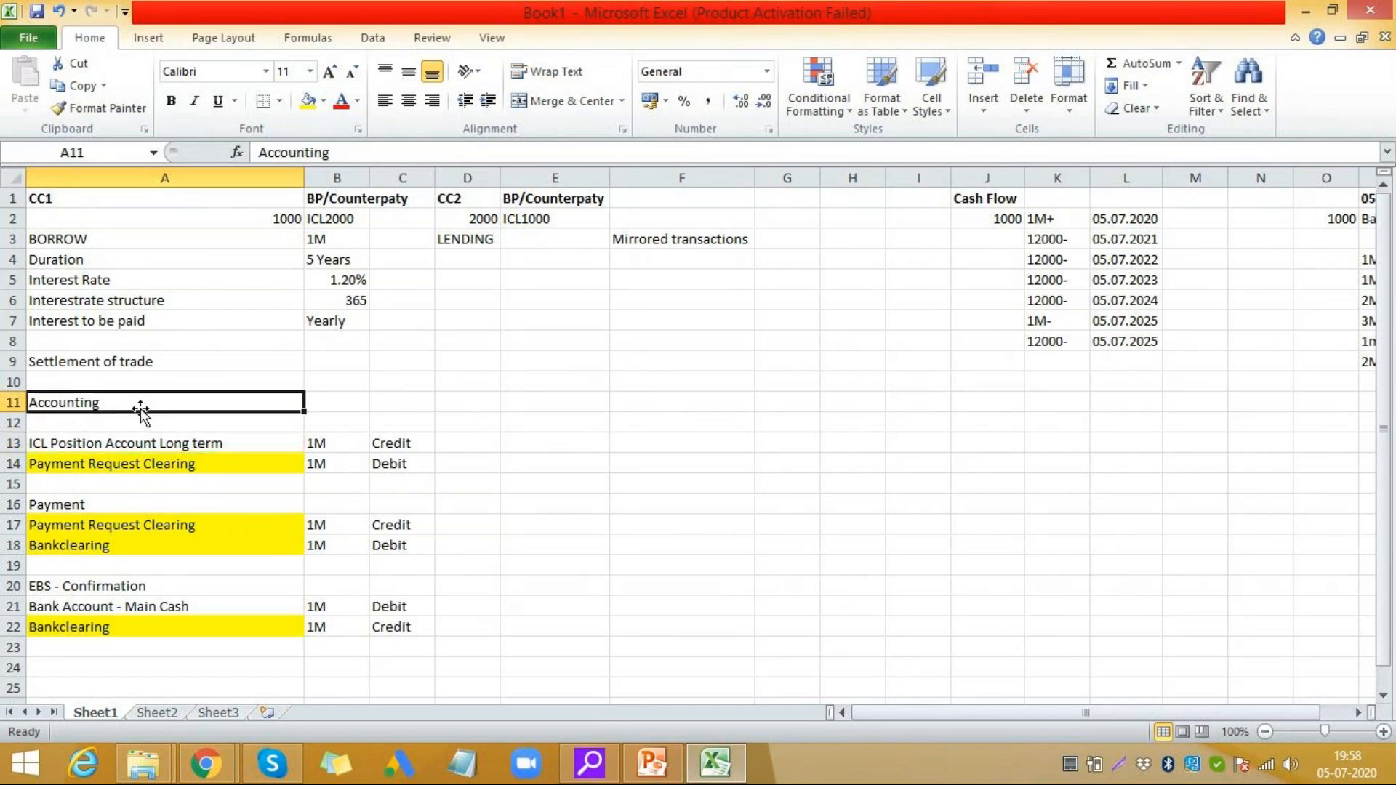
left_click(140, 412)
double_click(131, 402)
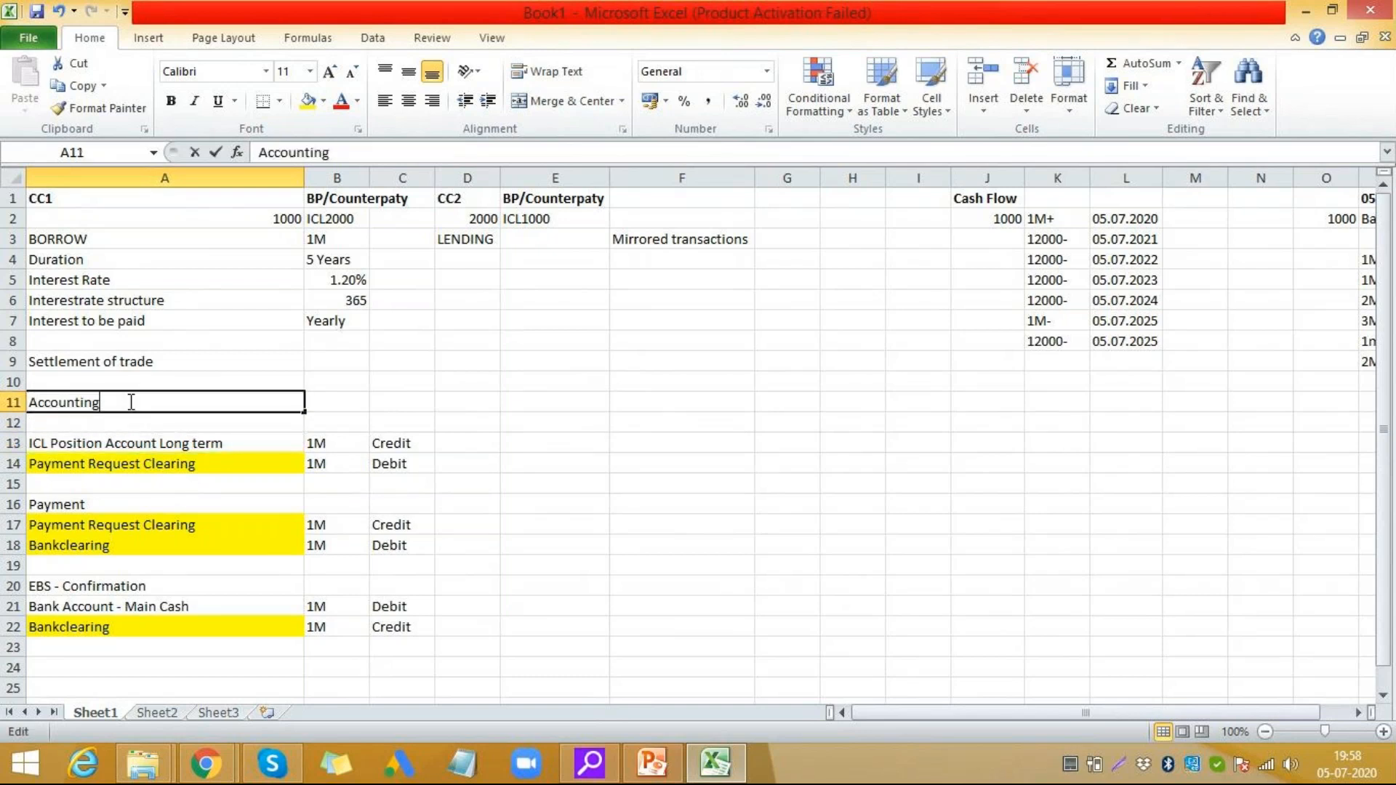
type("100")
key("Tab")
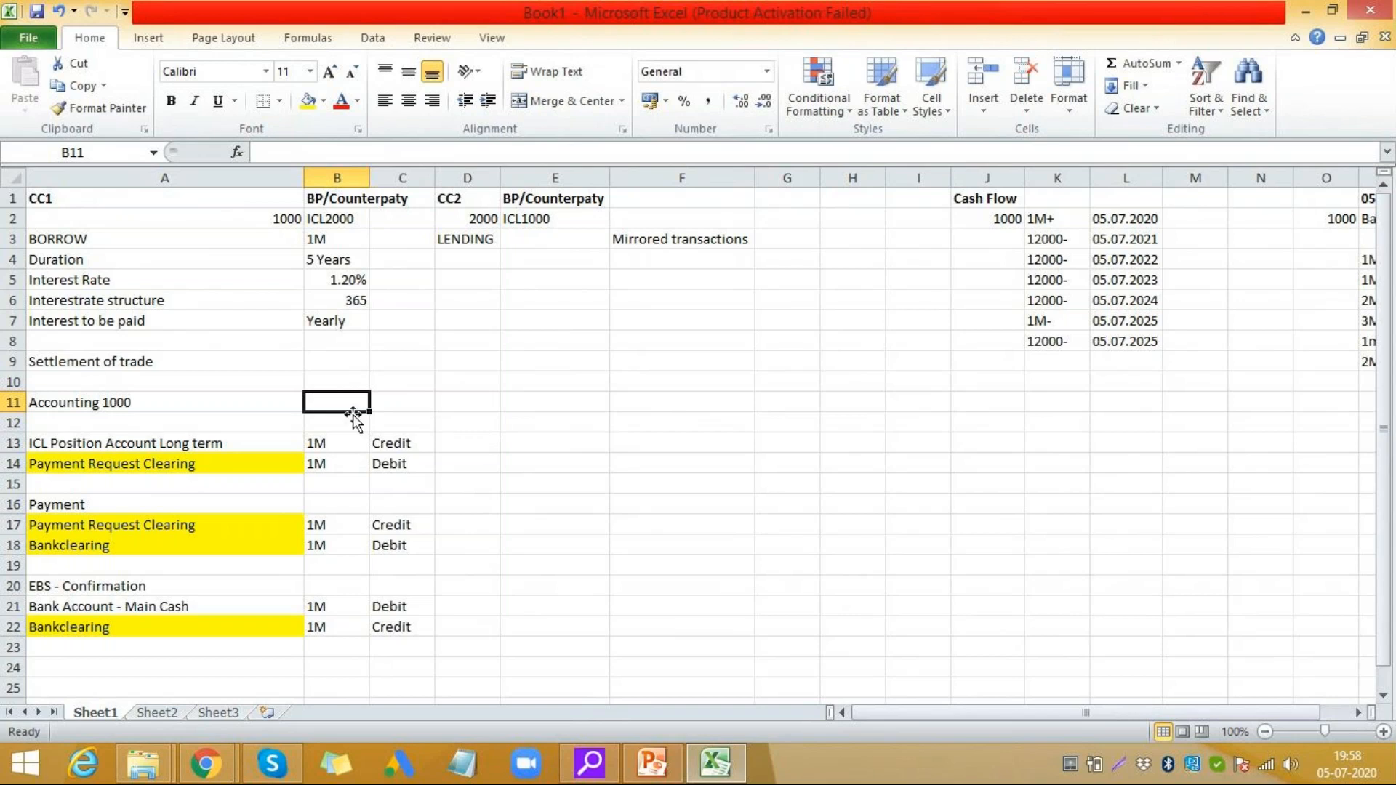
left_click(141, 451)
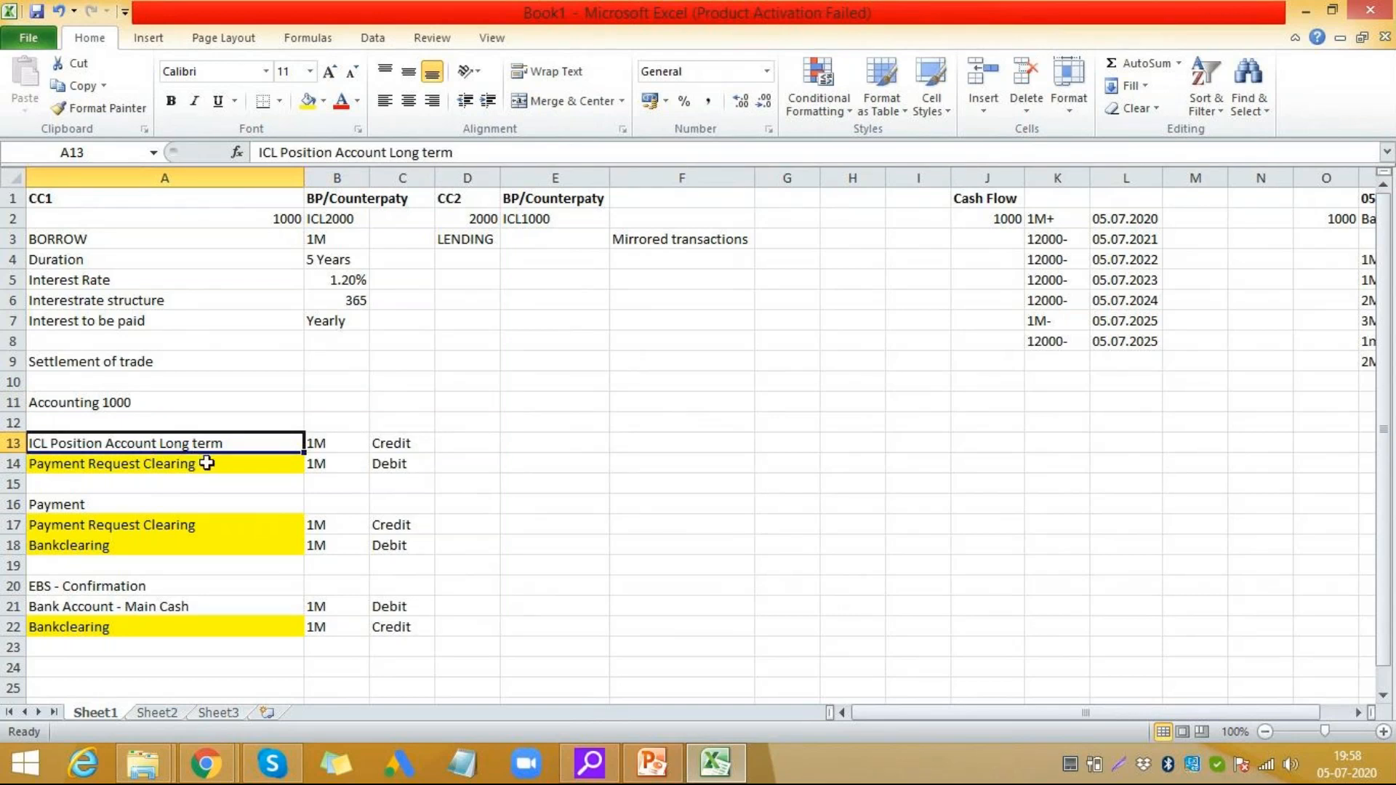
left_click(146, 420)
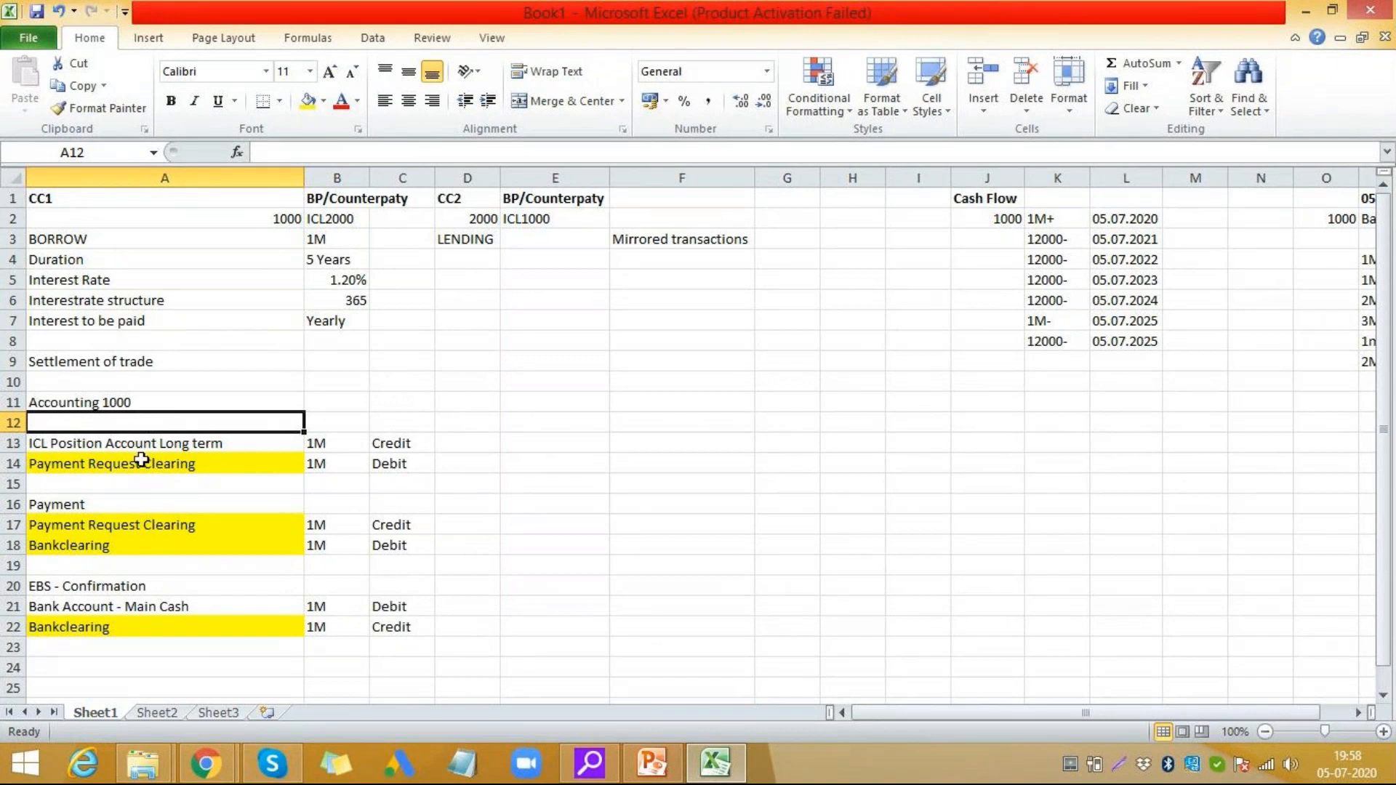
left_click(151, 451)
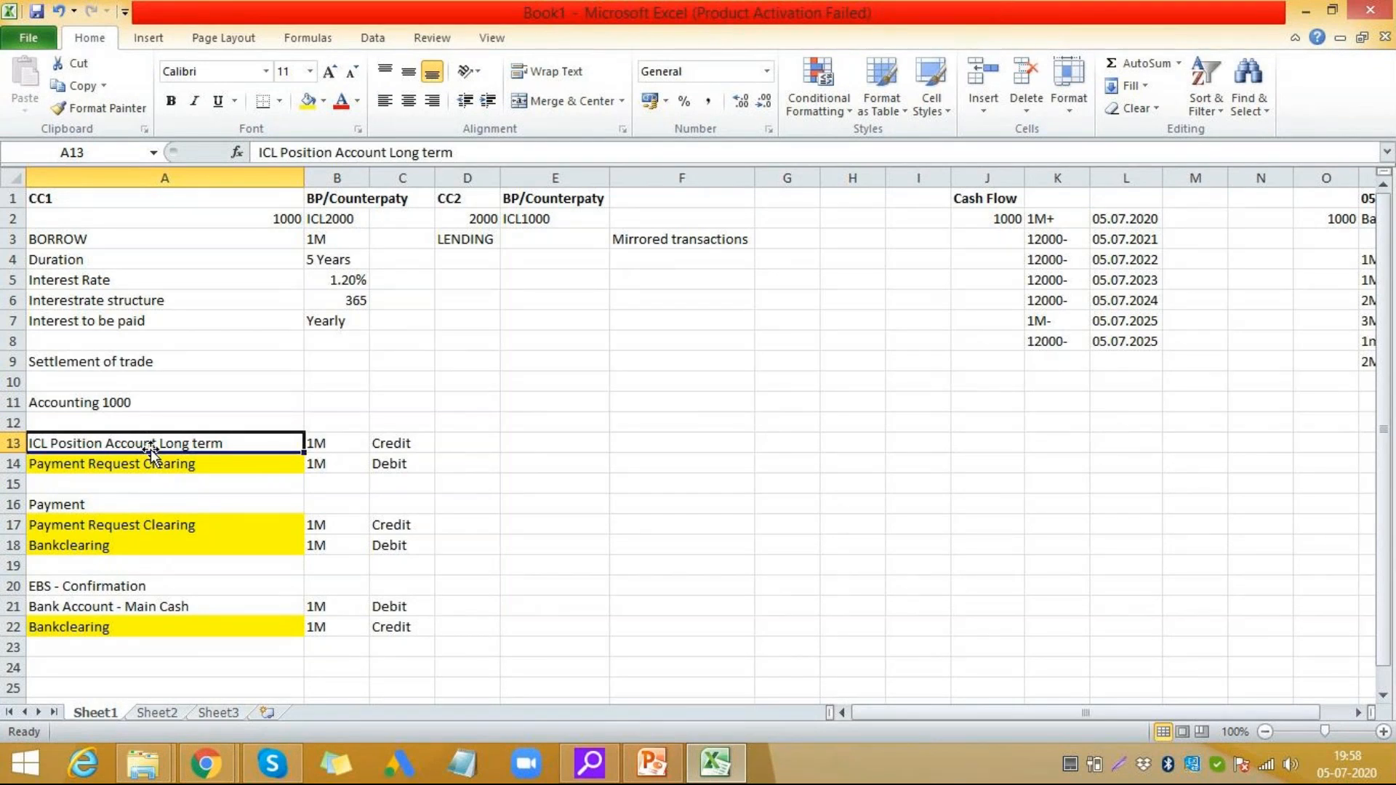
- Enter the labels Accruals in F14 and Valuations in F15
left_click(693, 458)
type("Accruals")
key("Tab")
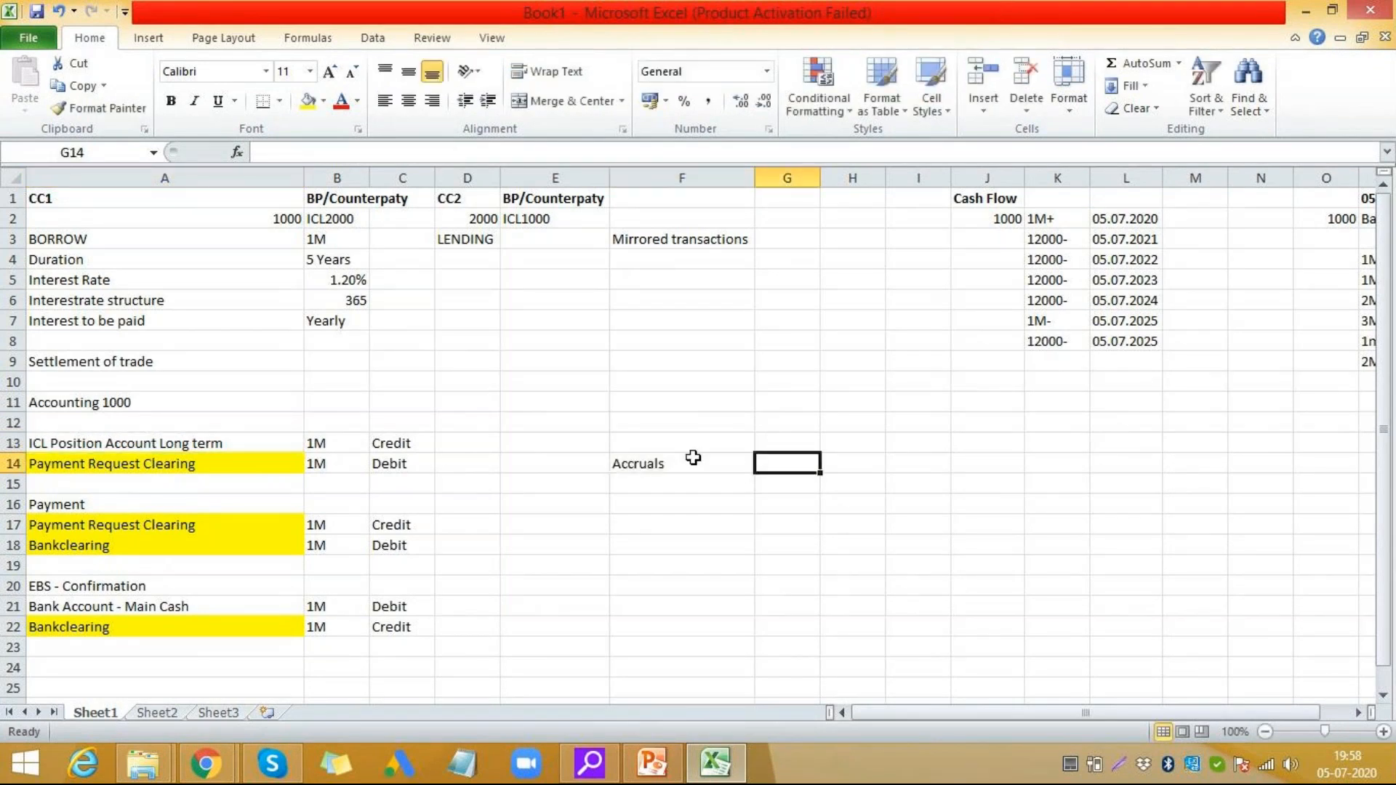
key("Return")
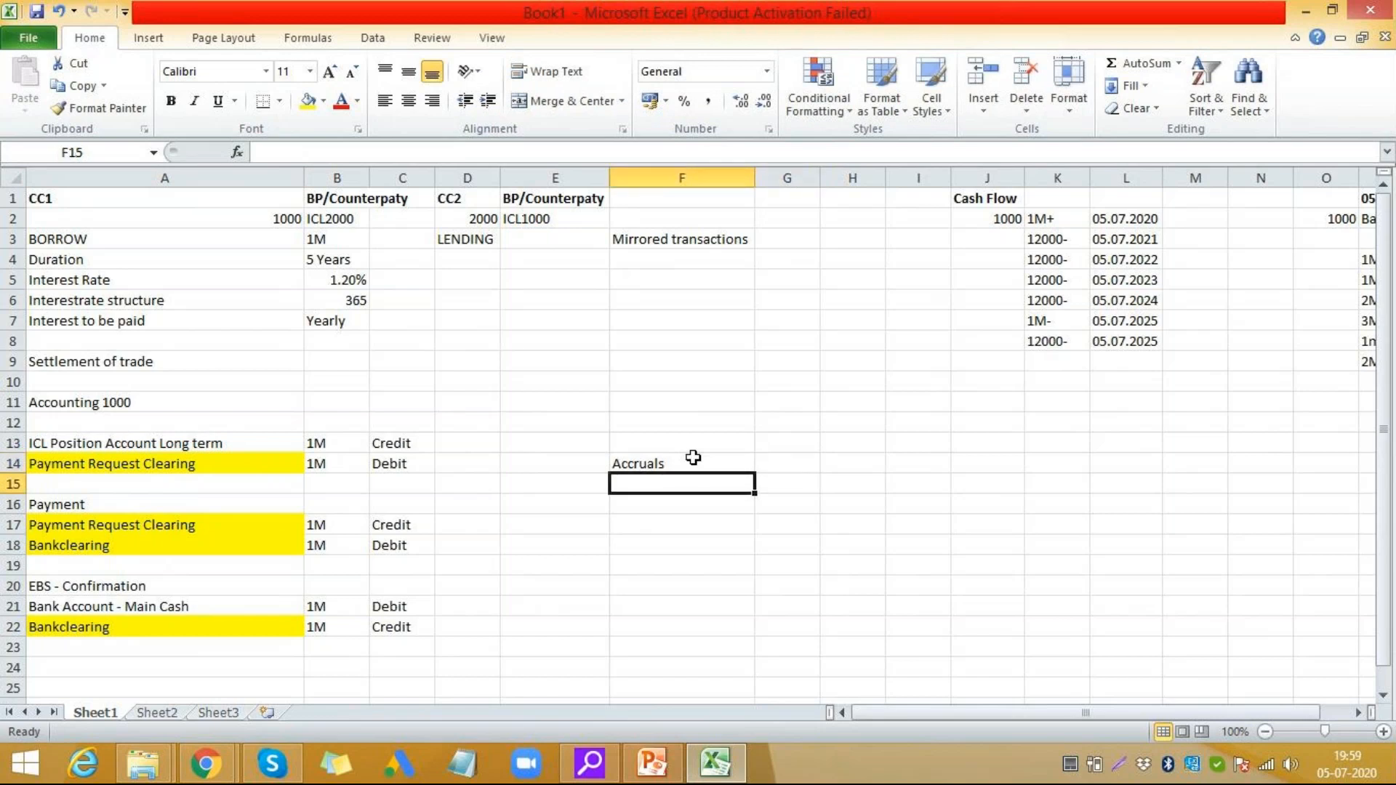
type("Valuations")
key("Tab")
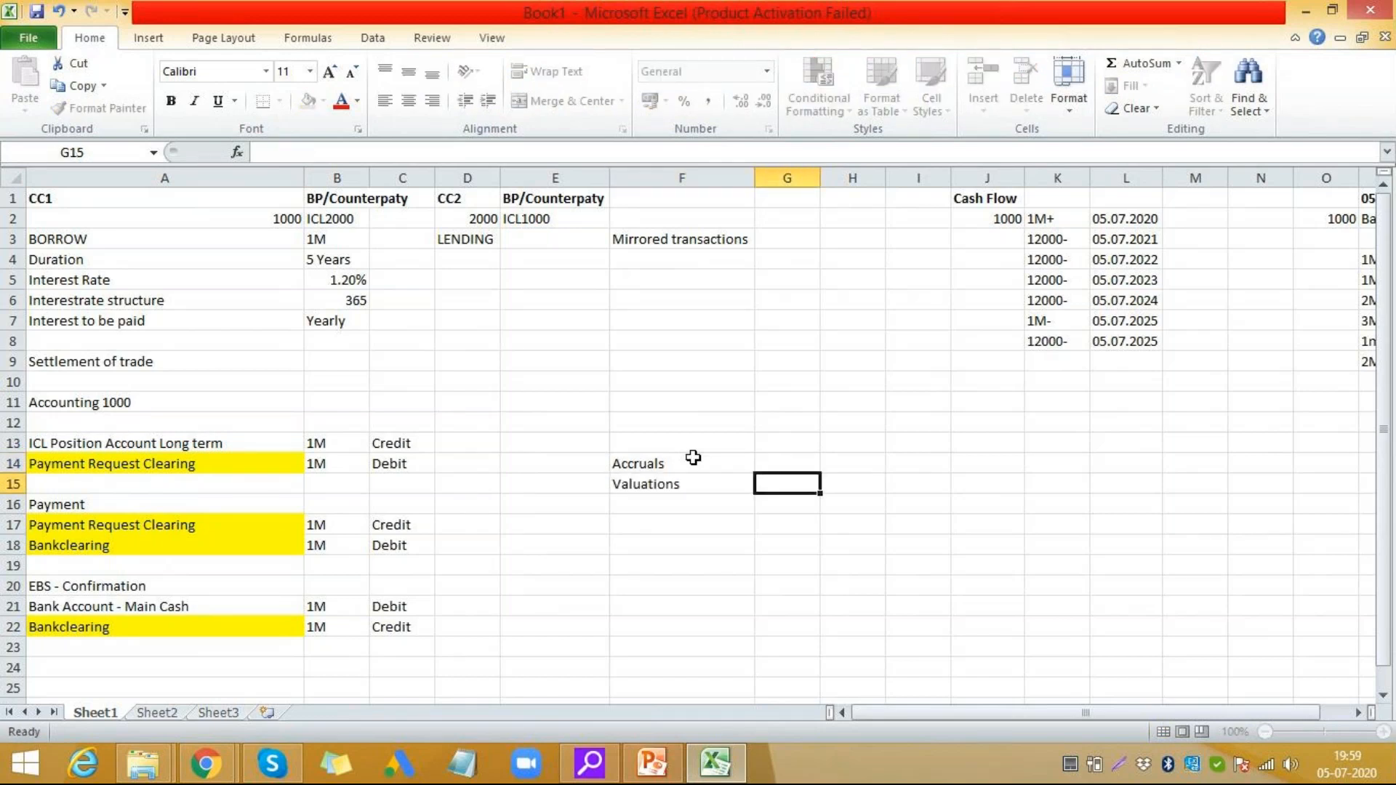
- Enter the yearly interest amount 12000 in G13 and the period 1Year in H13, above the Accruals row
key("Left")
key("Up")
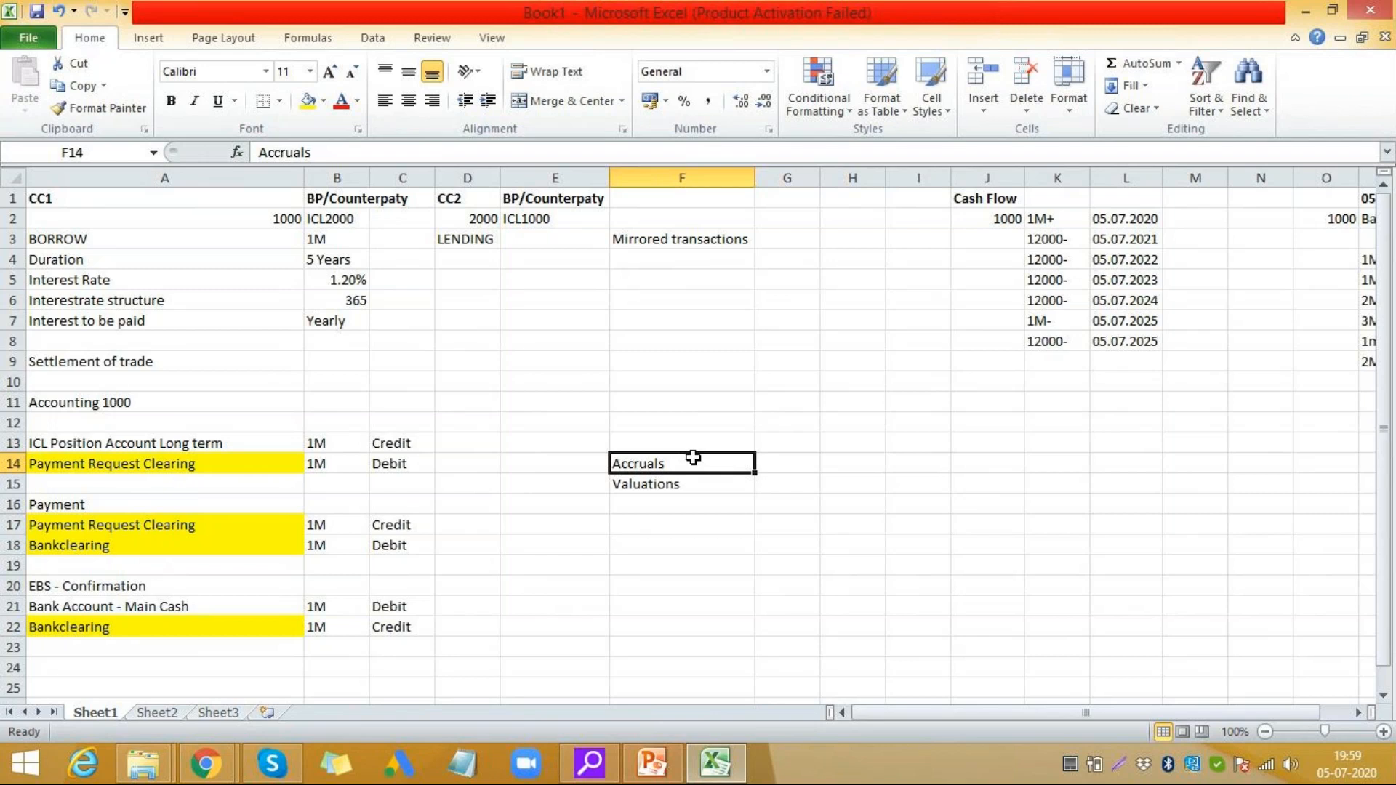
left_click(766, 444)
type("120000")
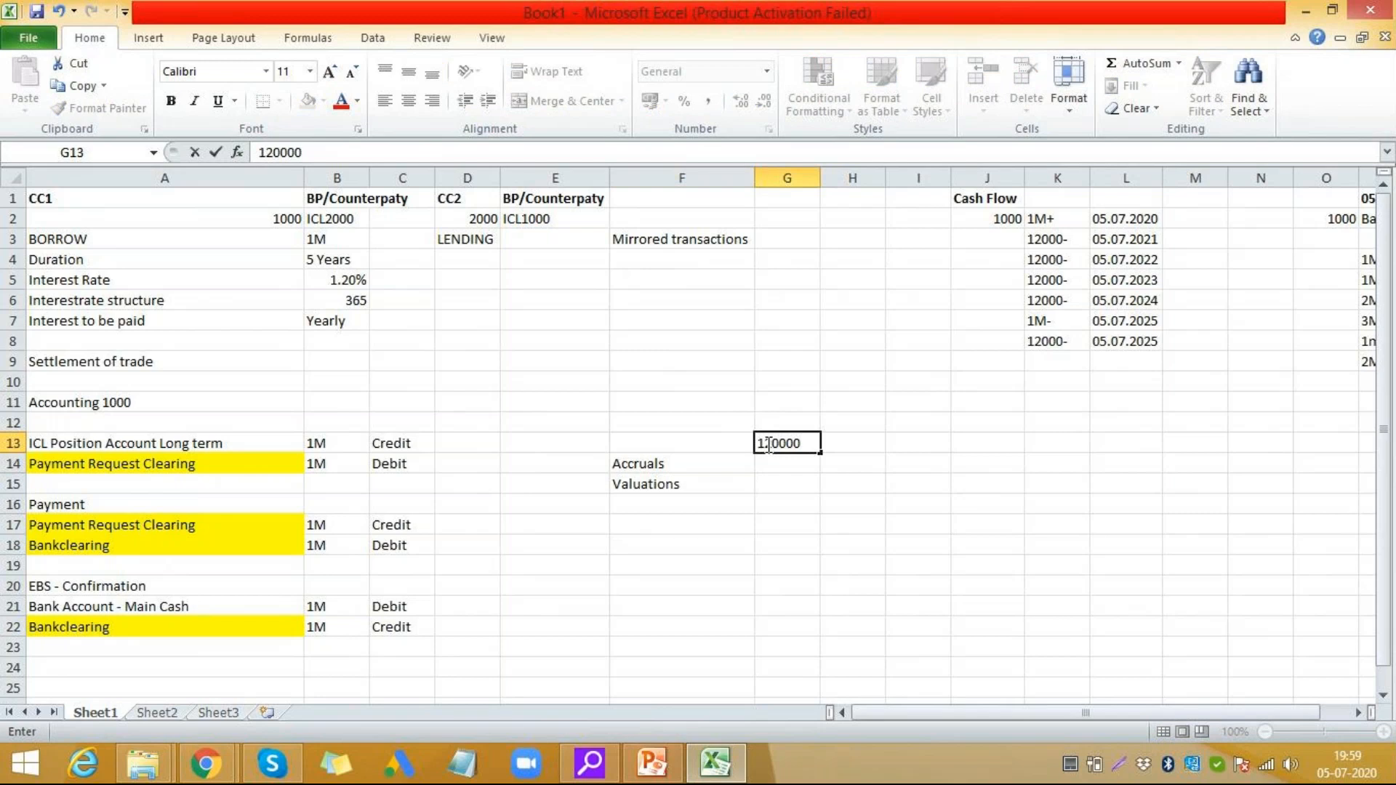
key("Tab")
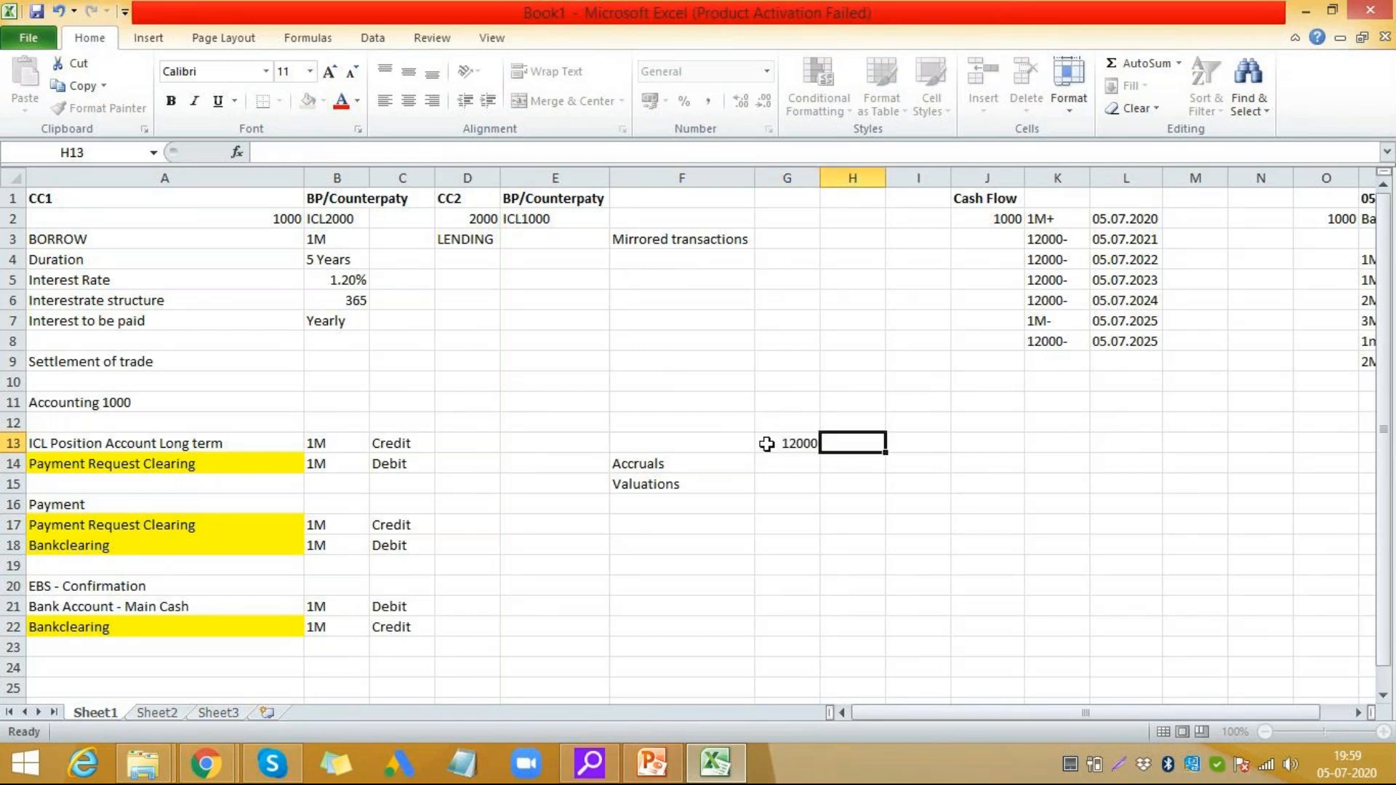
type("1Year")
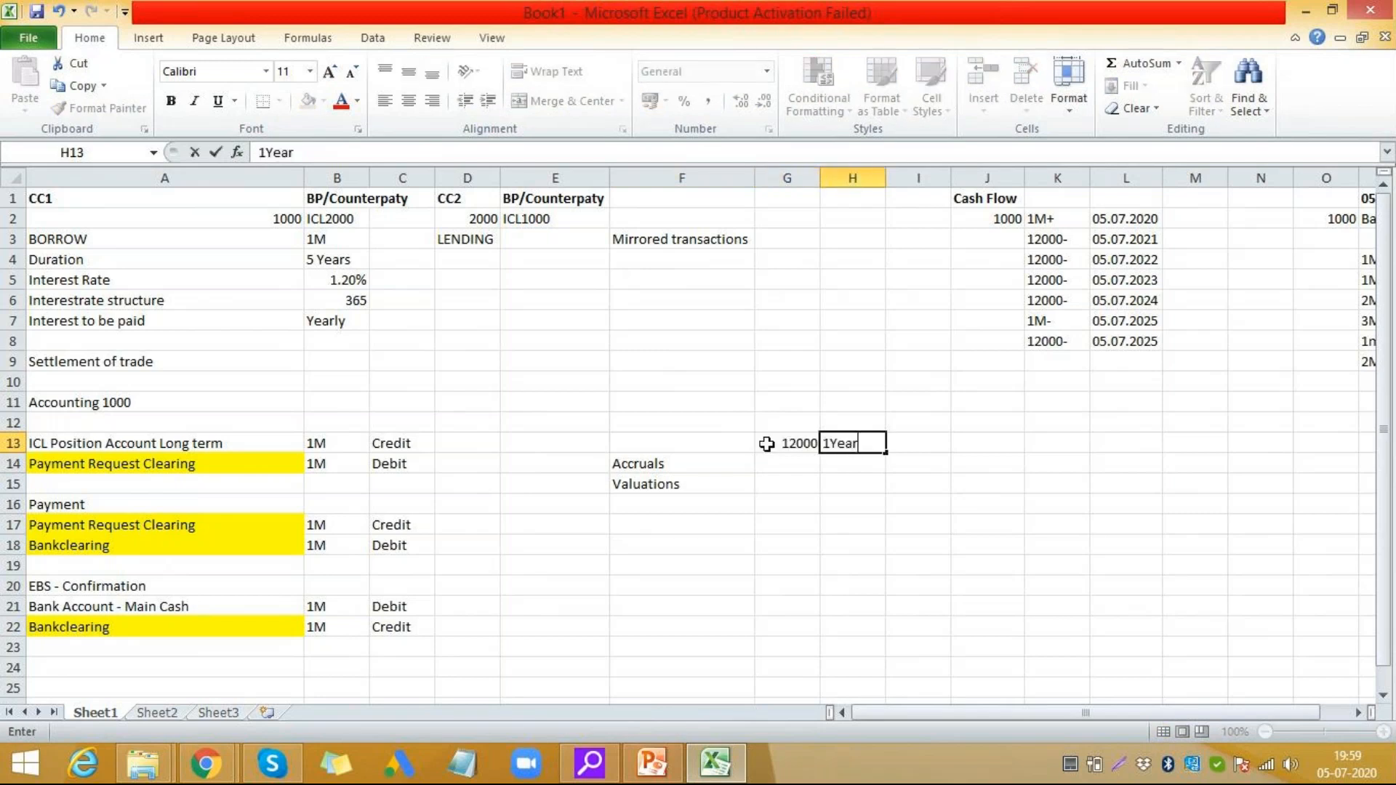
key("Tab")
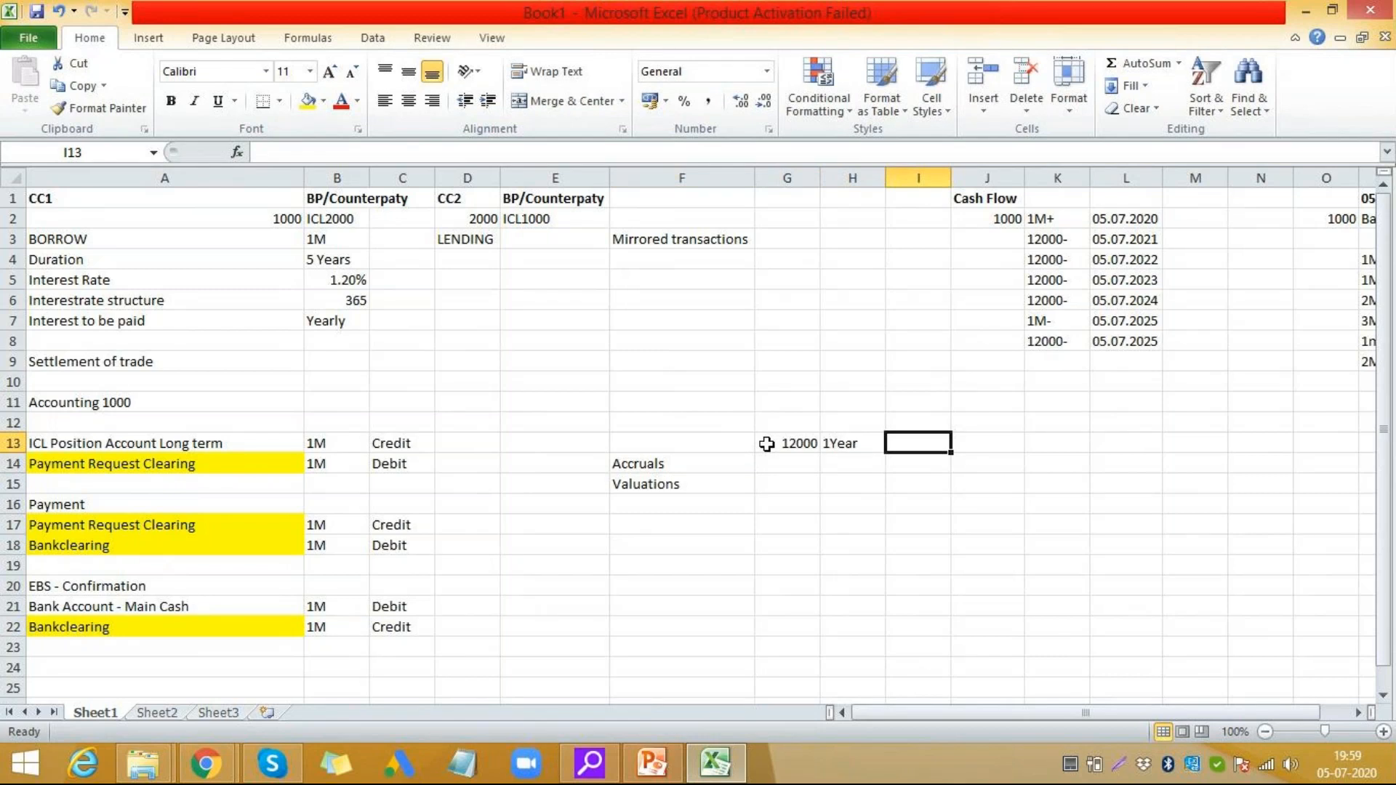
key("Down")
key("Left")
key("Left")
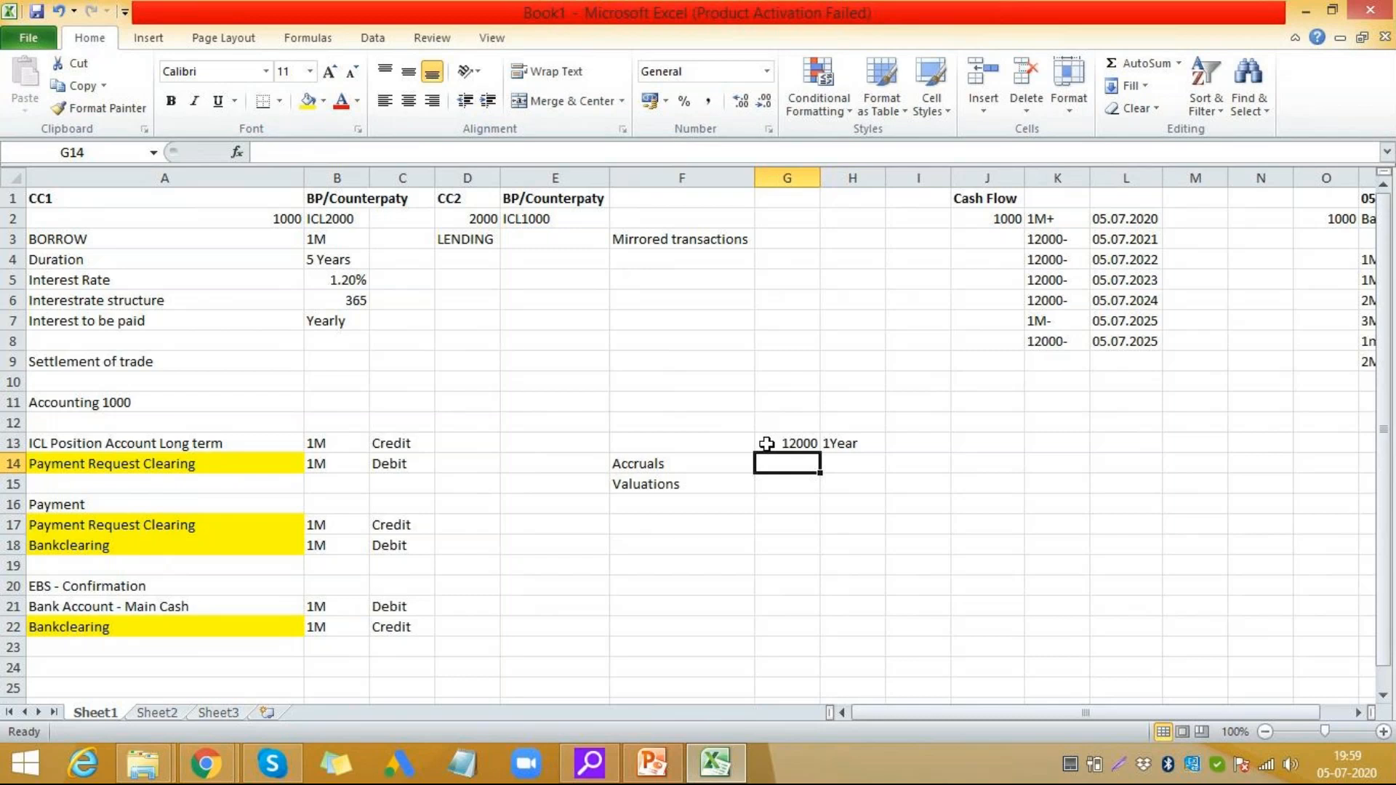
key("Down")
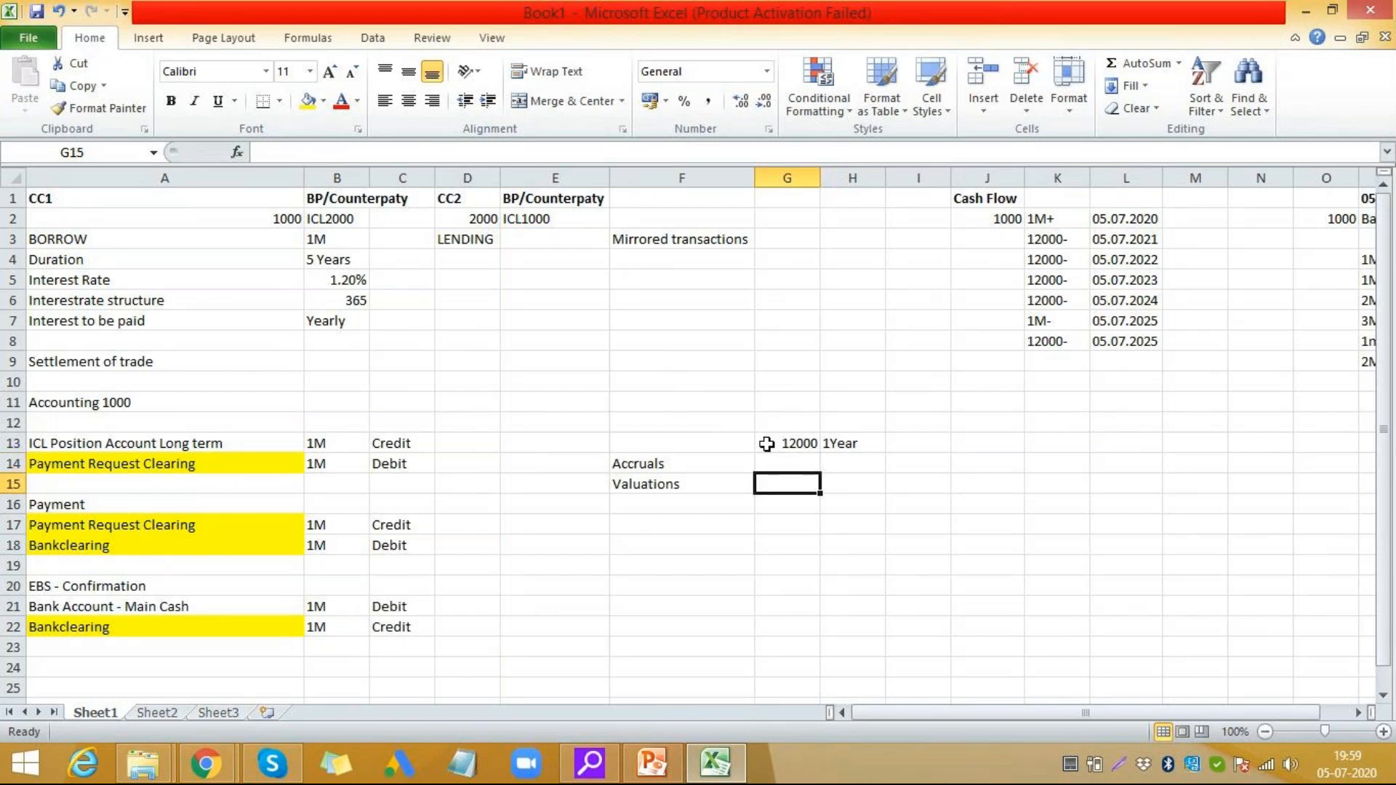
key("Right")
key("Left")
key("Right")
key("Left")
left_click(51, 442)
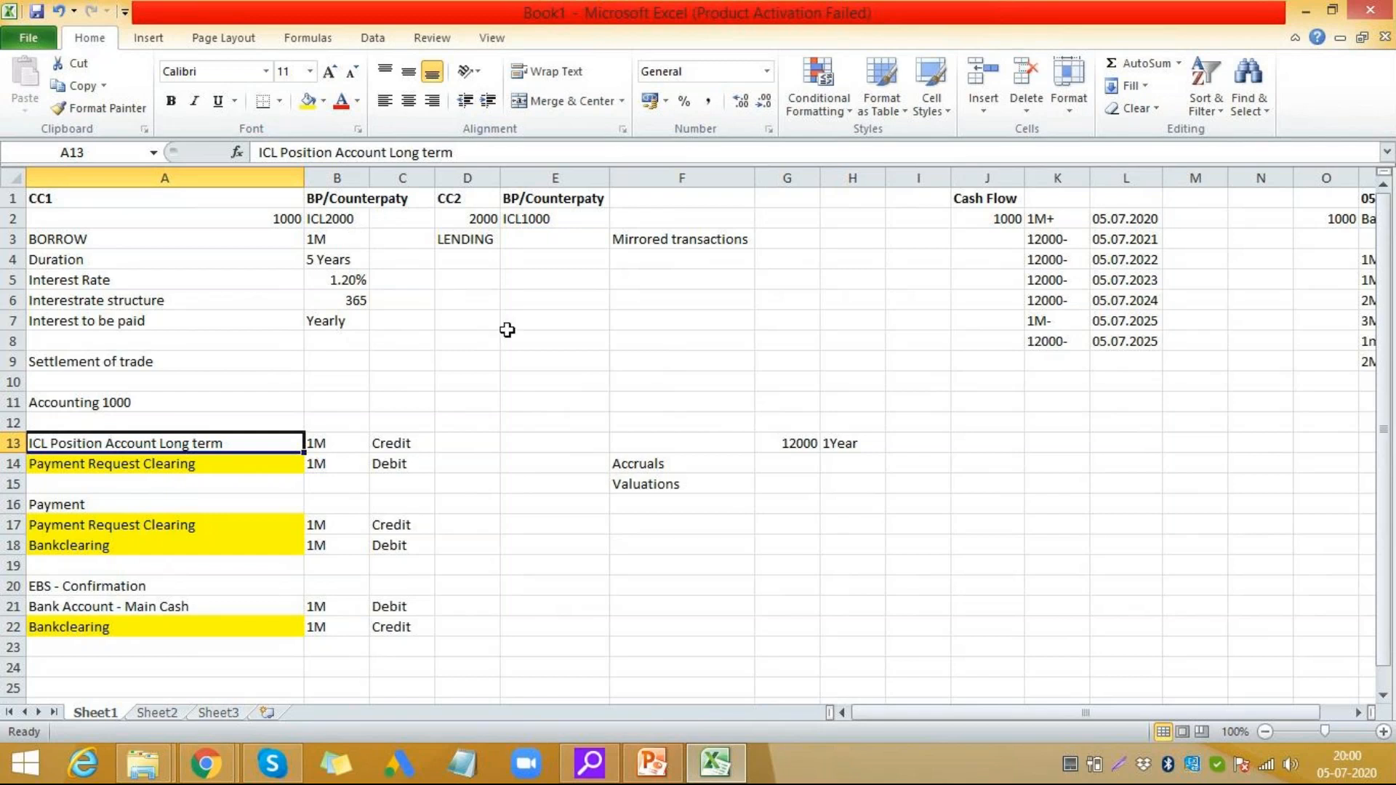
left_click(800, 487)
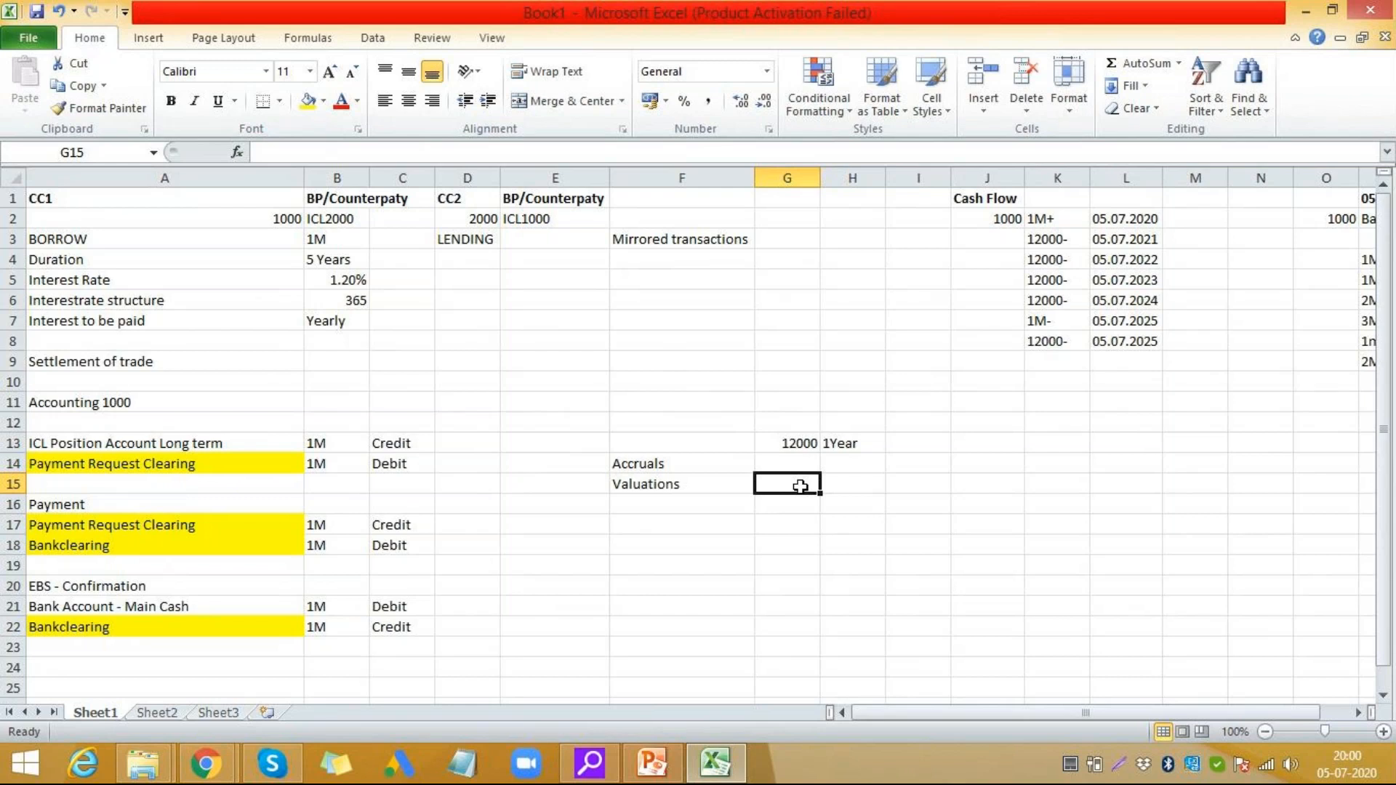
key("Left")
key("Down")
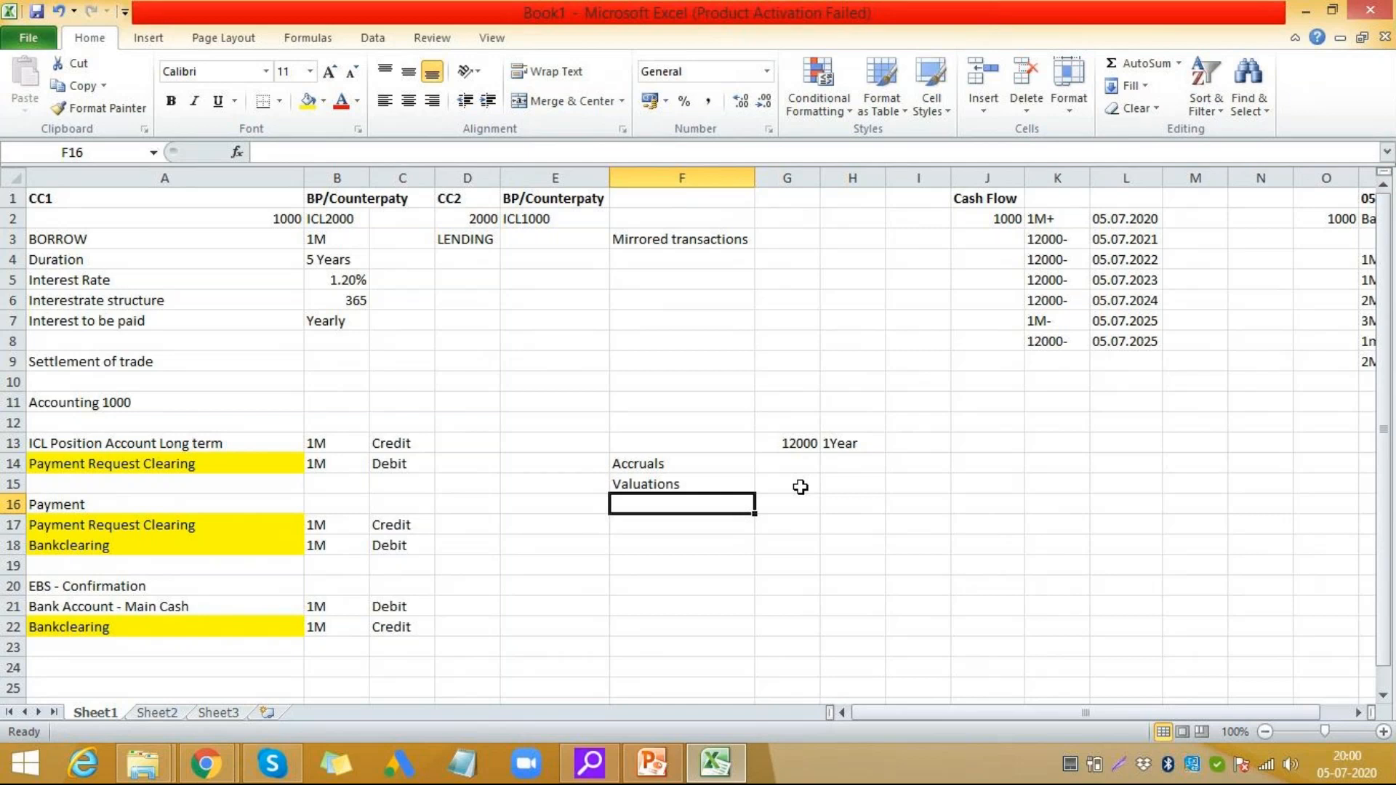
- Switch to the PowerPoint presentation Training 1 (1)
key("alt+Tab")
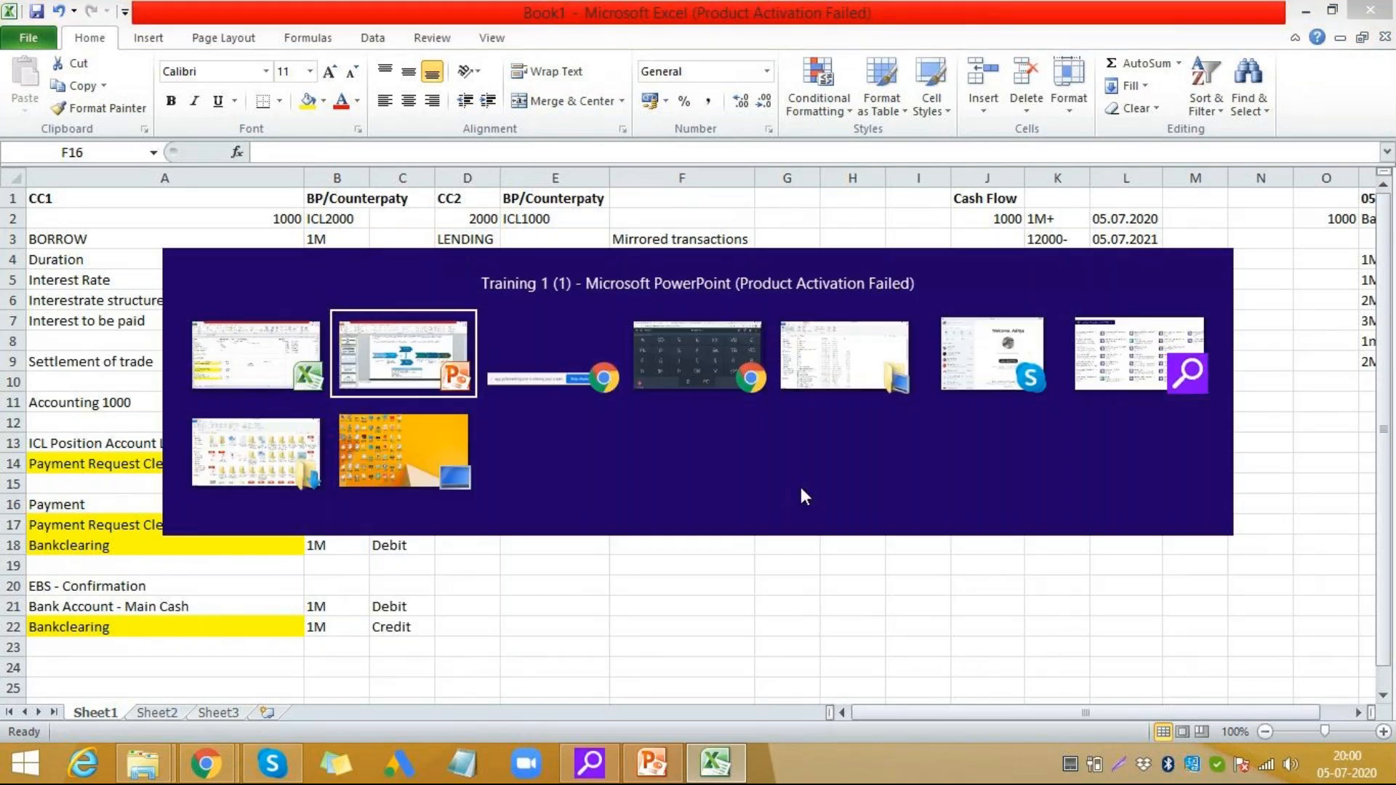